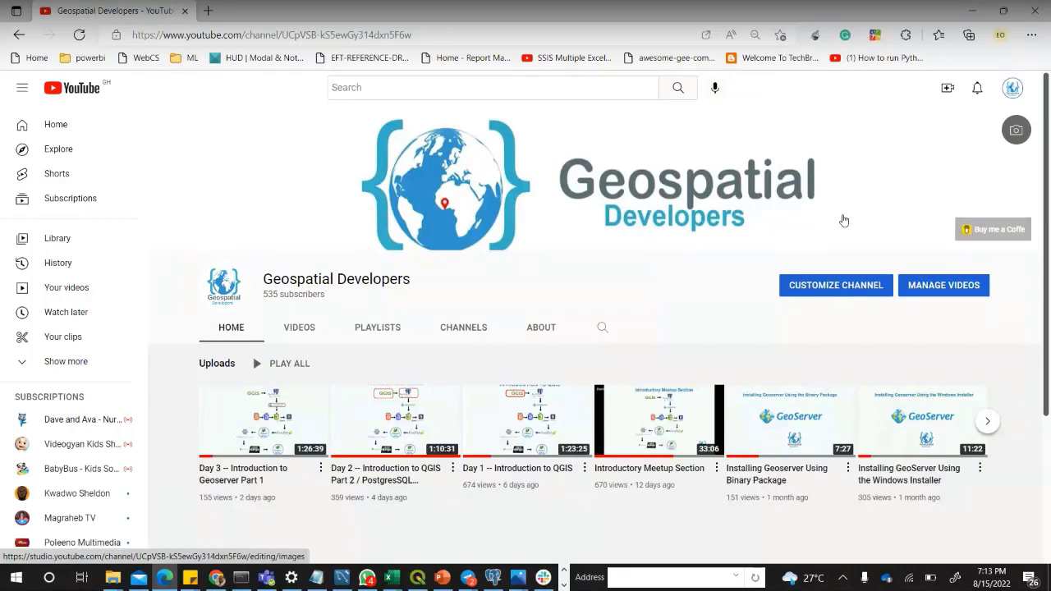
- Switch to GeoServer in Chrome and review the published layers and the configured data stores
{"action": "left_click", "coordinate": [217, 578]}
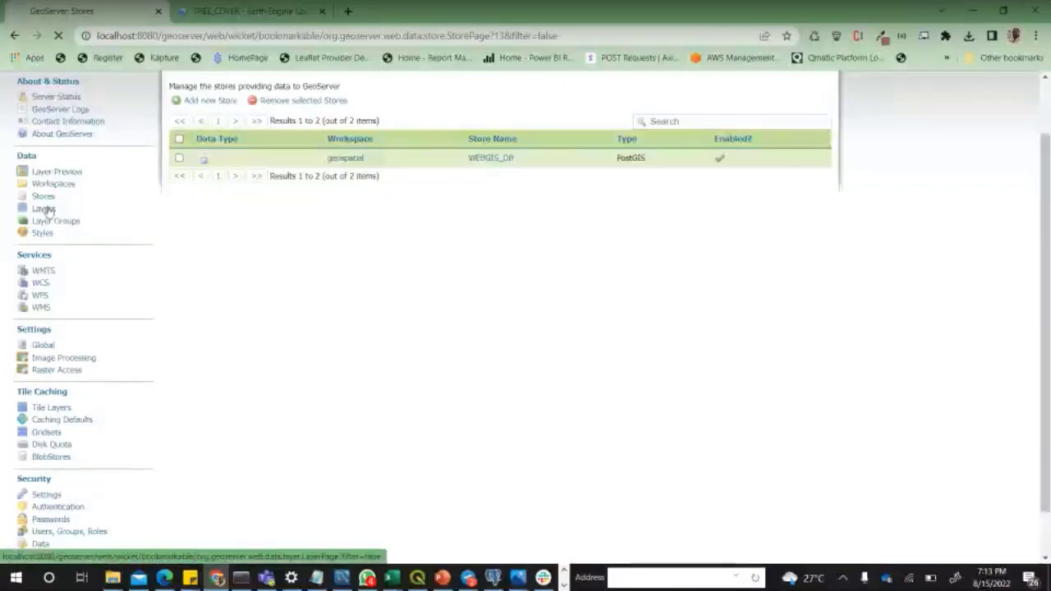
{"action": "left_click", "coordinate": [43, 207]}
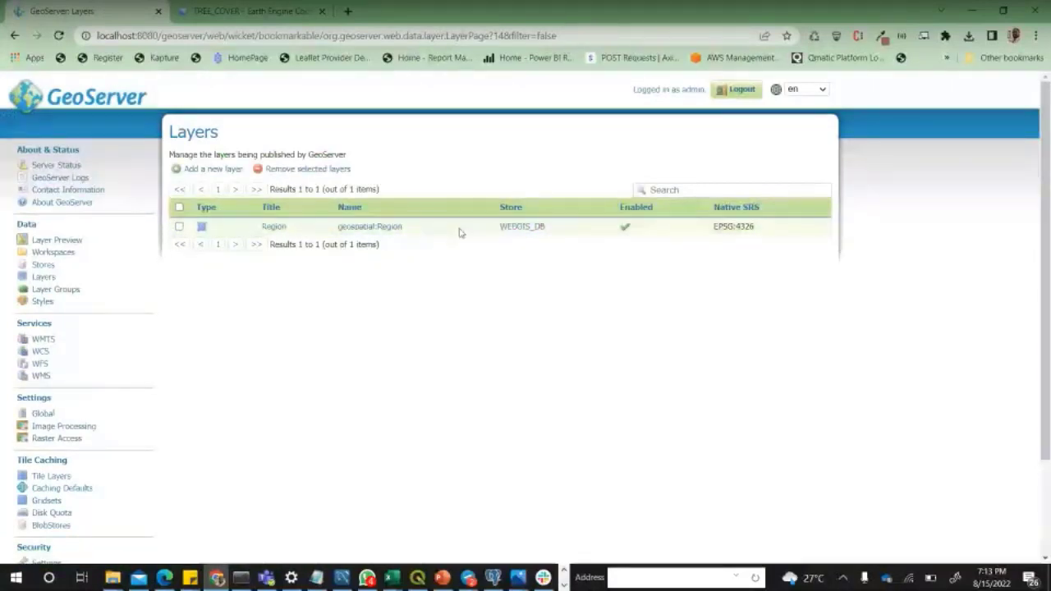
{"action": "left_click", "coordinate": [43, 264]}
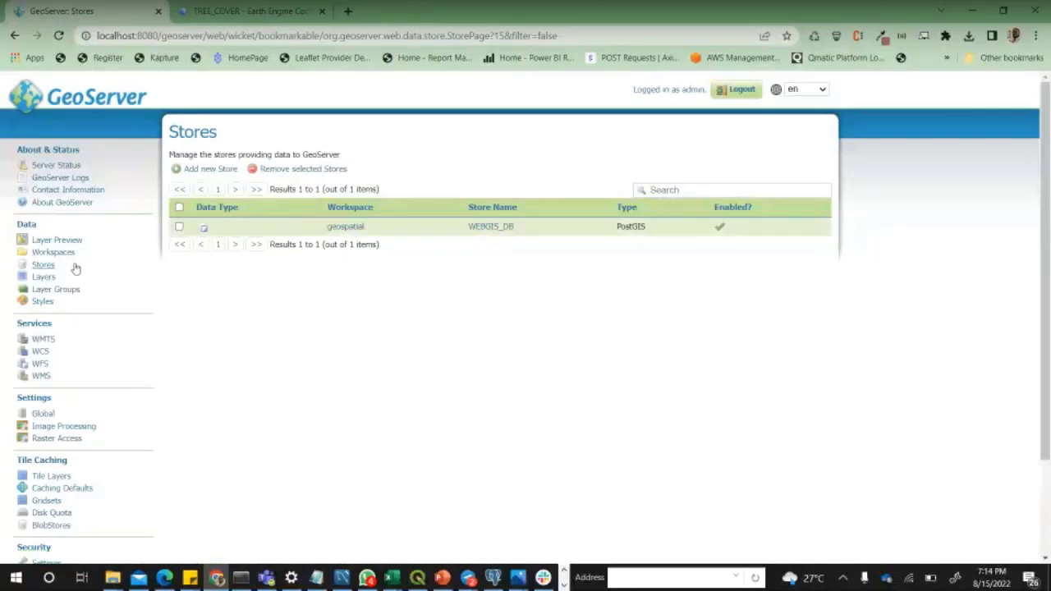
{"action": "left_click", "coordinate": [52, 279]}
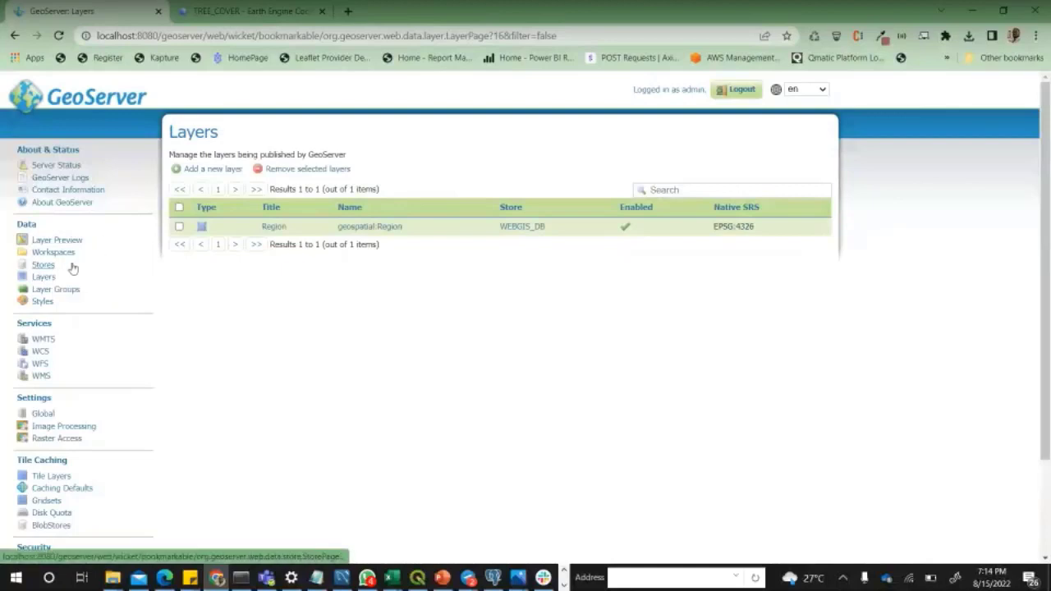
- Add a new layer from the geospatial:WEBGIS_DB store and choose to publish the Health_facilities table
{"action": "left_click", "coordinate": [202, 175]}
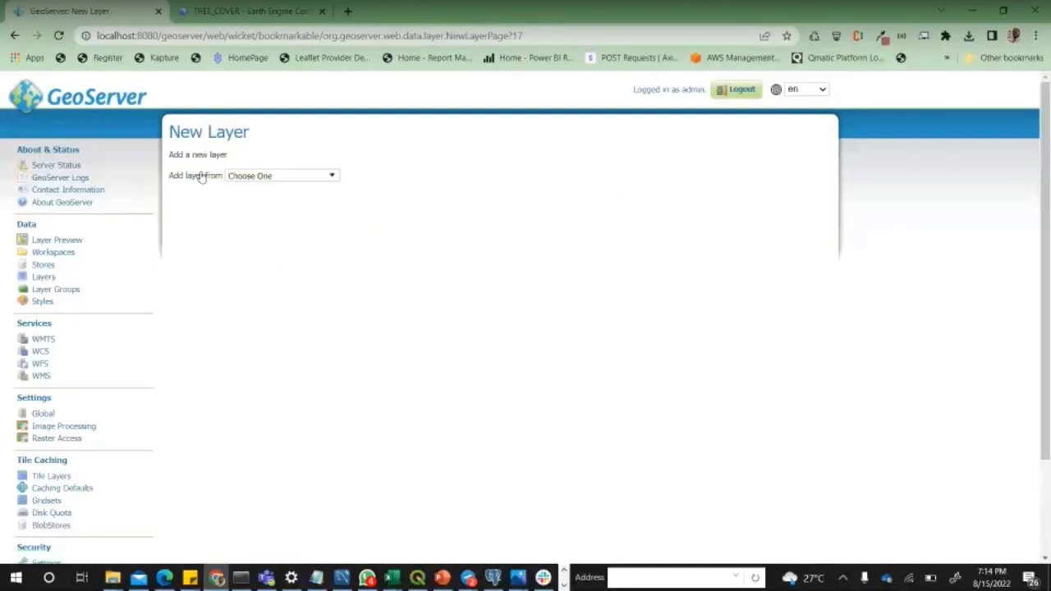
{"action": "left_click", "coordinate": [329, 176]}
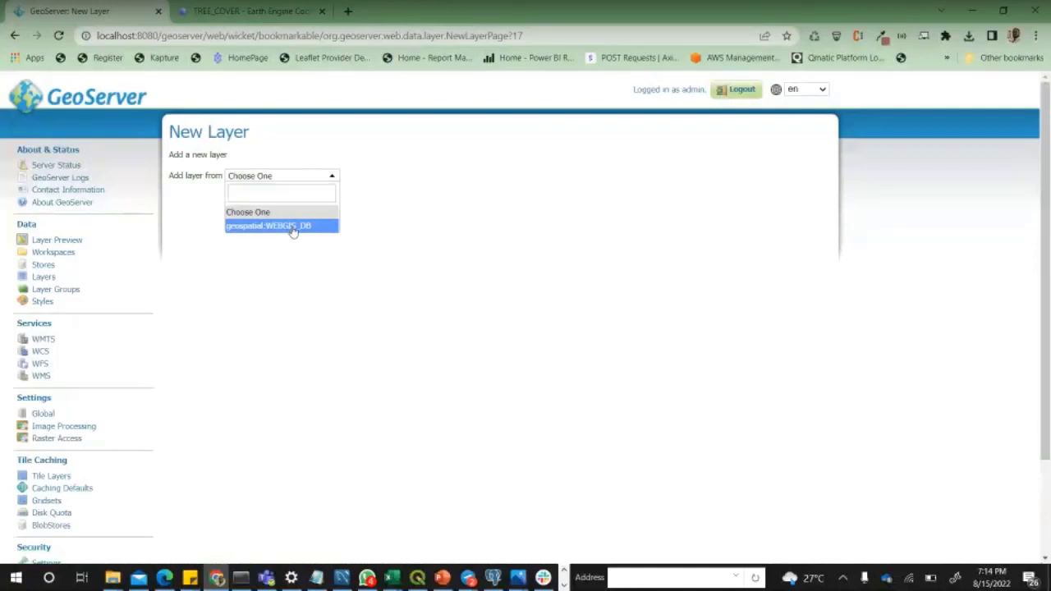
{"action": "left_click", "coordinate": [293, 228]}
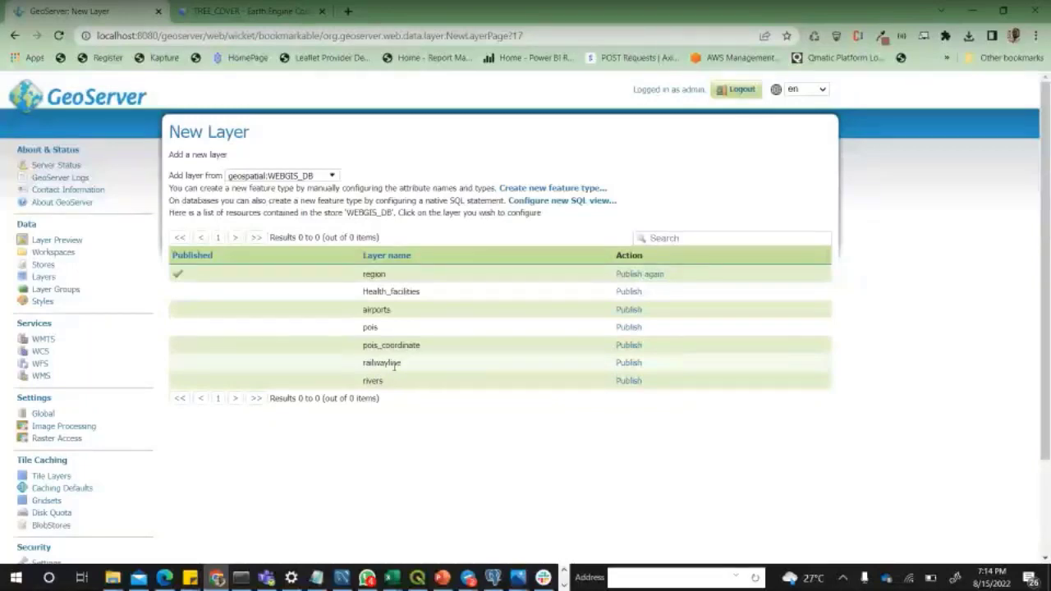
{"action": "left_click", "coordinate": [630, 292]}
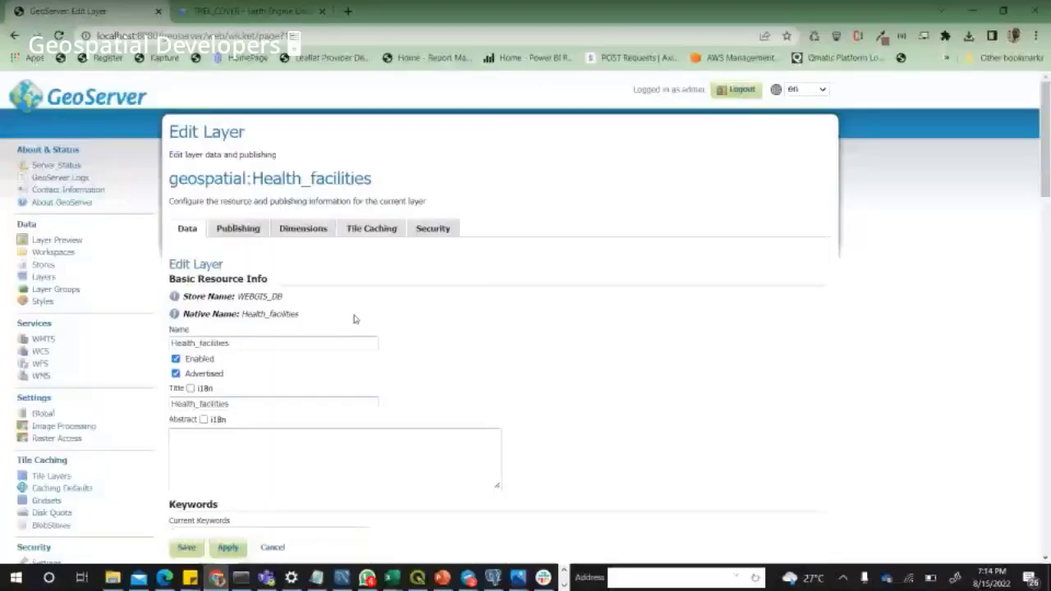
- Change both the name and the title of the layer to Health_Facilities, with a capital F
{"action": "scroll", "coordinate": [354, 319], "scroll_direction": "down", "scroll_amount": 1}
{"action": "scroll", "coordinate": [354, 318], "scroll_direction": "down", "scroll_amount": 1}
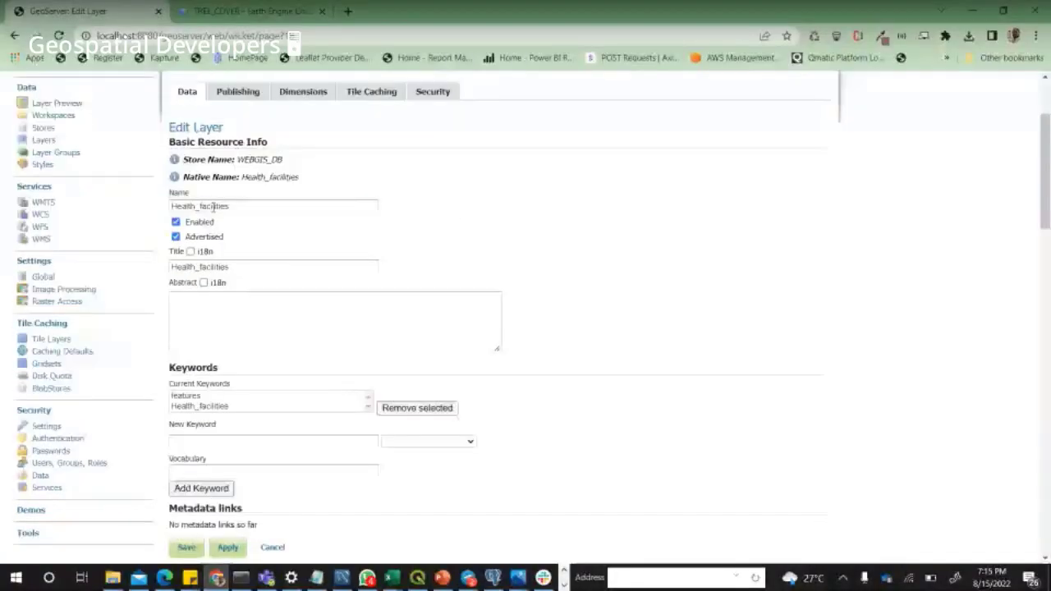
{"action": "left_click", "coordinate": [212, 207]}
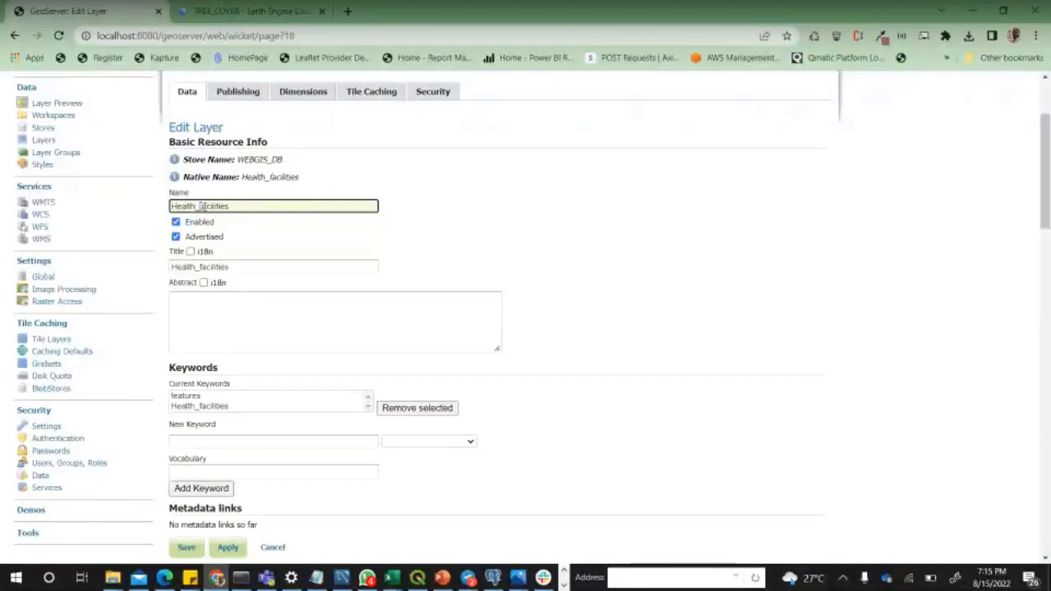
{"action": "type", "text": "F"}
{"action": "left_click_drag", "start_coordinate": [273, 208], "coordinate": [126, 210]}
{"action": "key", "text": "ctrl+c"}
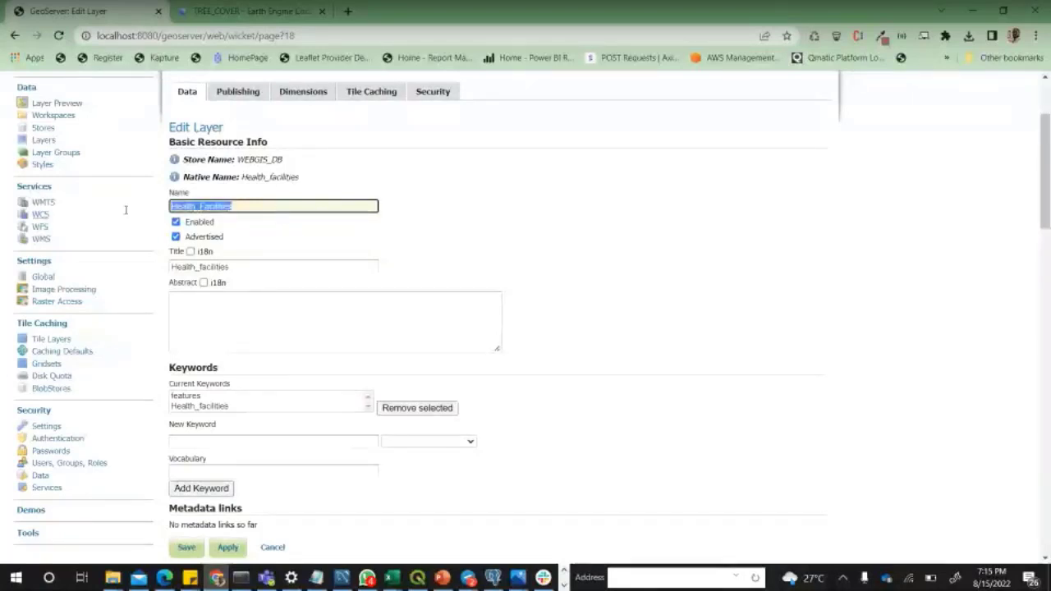
{"action": "left_click_drag", "start_coordinate": [246, 268], "coordinate": [125, 274]}
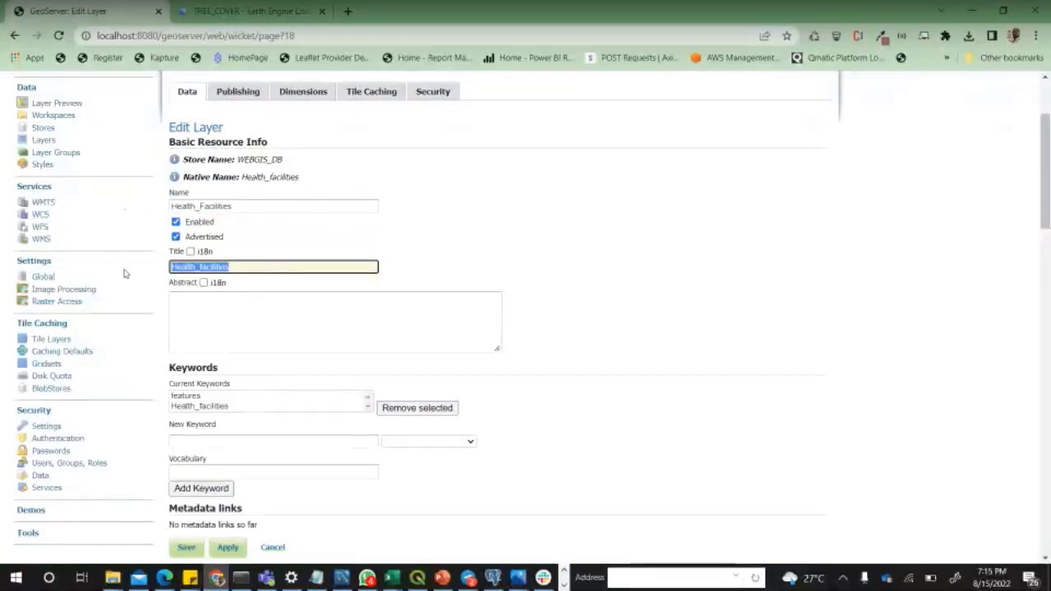
{"action": "key", "text": "ctrl+v"}
- Compute the layer's native bounding box from the data and its lat/lon bounding box from the native bounds
{"action": "scroll", "coordinate": [336, 357], "scroll_direction": "down", "scroll_amount": 4}
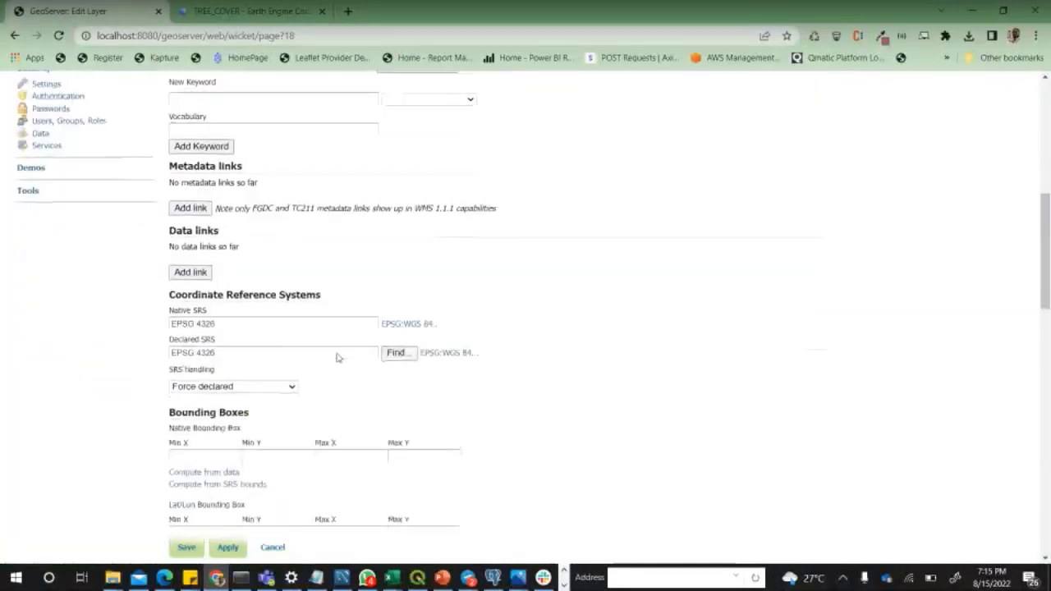
{"action": "scroll", "coordinate": [336, 350], "scroll_direction": "down", "scroll_amount": 3}
{"action": "scroll", "coordinate": [311, 260], "scroll_direction": "up", "scroll_amount": 1}
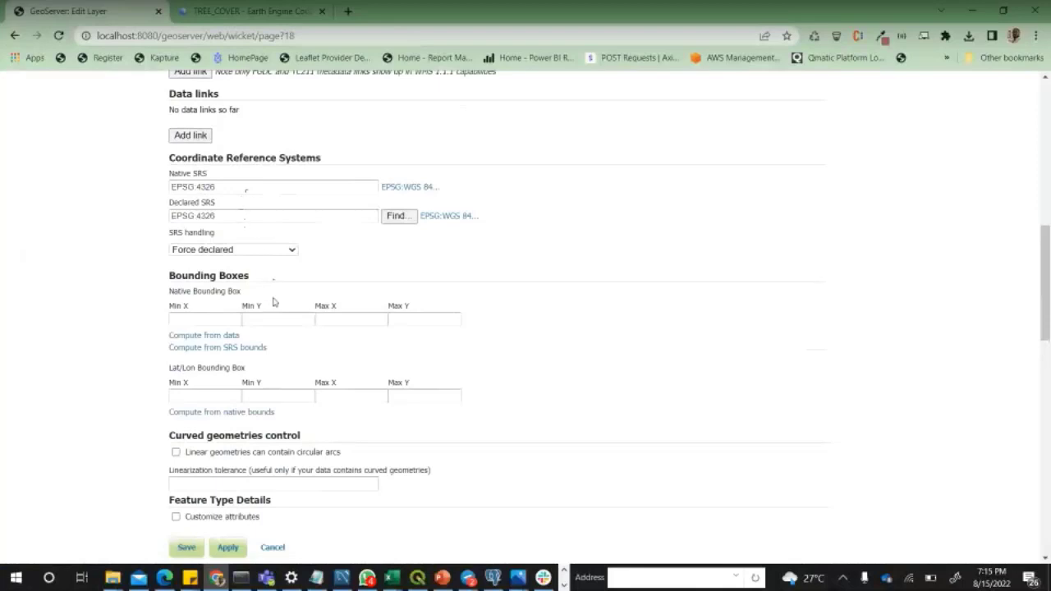
{"action": "scroll", "coordinate": [273, 302], "scroll_direction": "down", "scroll_amount": 2}
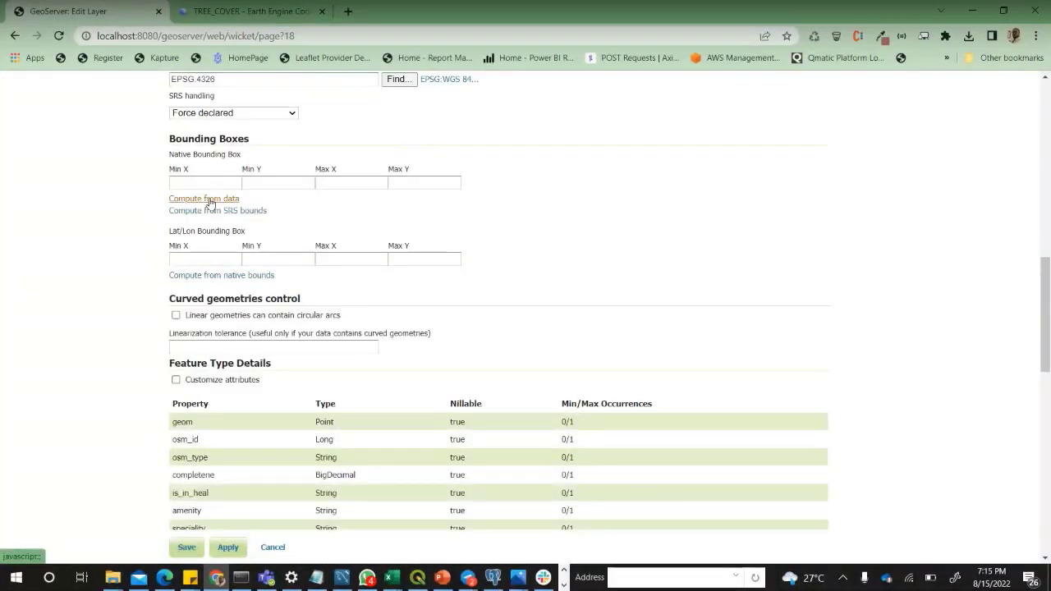
{"action": "left_click", "coordinate": [210, 203]}
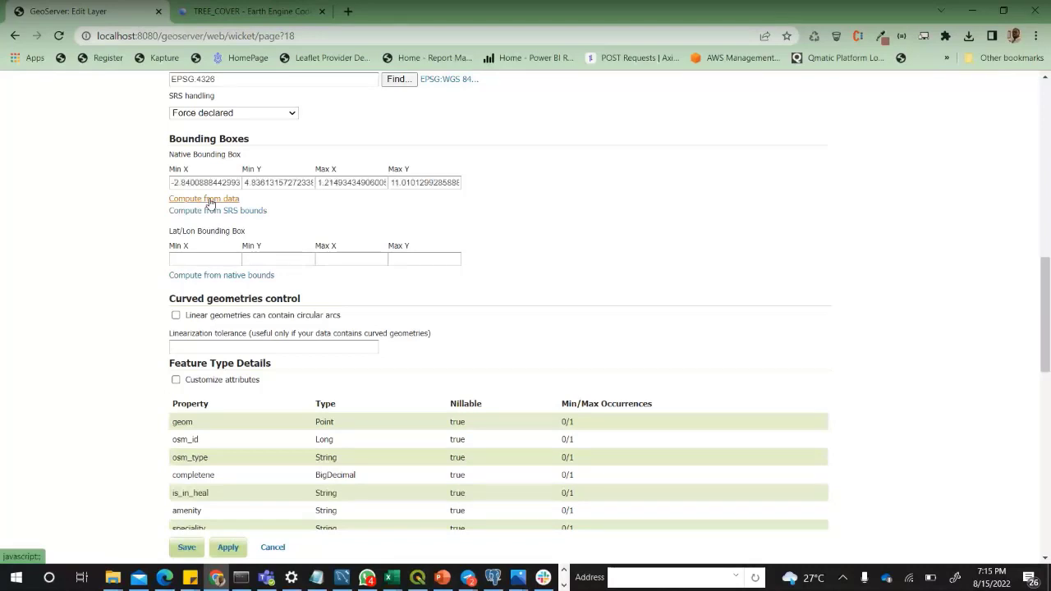
{"action": "left_click", "coordinate": [221, 275]}
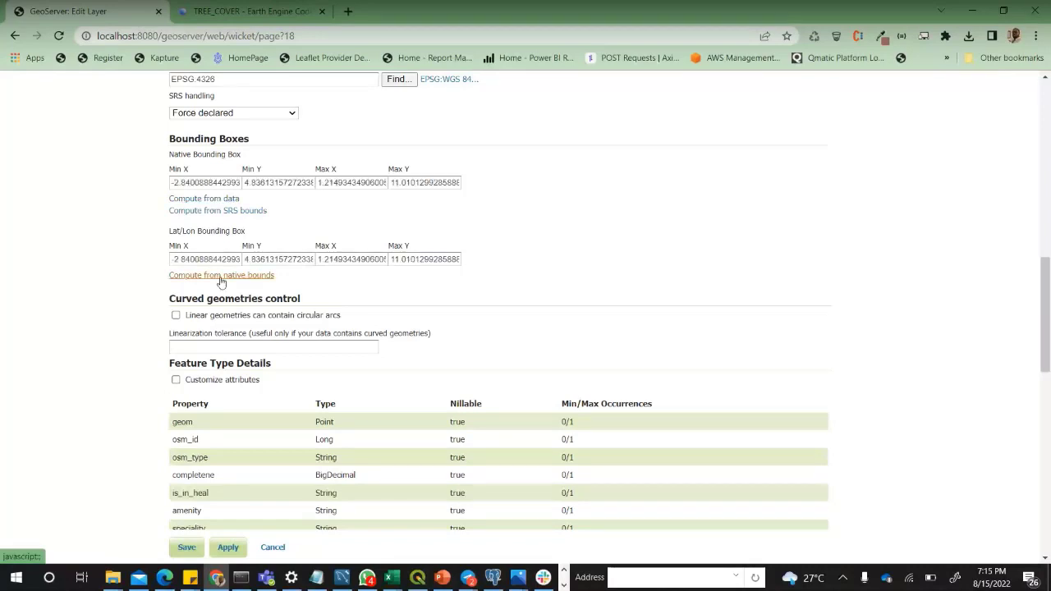
- Examine the layer's feature type details, reading through its attribute properties and their data types
{"action": "scroll", "coordinate": [373, 316], "scroll_direction": "down", "scroll_amount": 3}
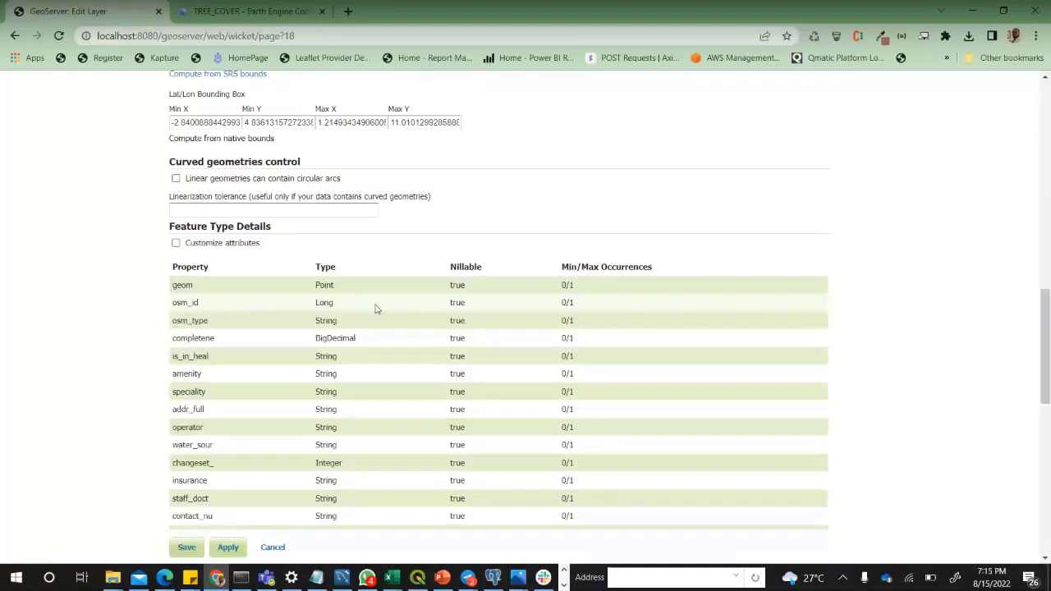
{"action": "scroll", "coordinate": [375, 308], "scroll_direction": "down", "scroll_amount": 5}
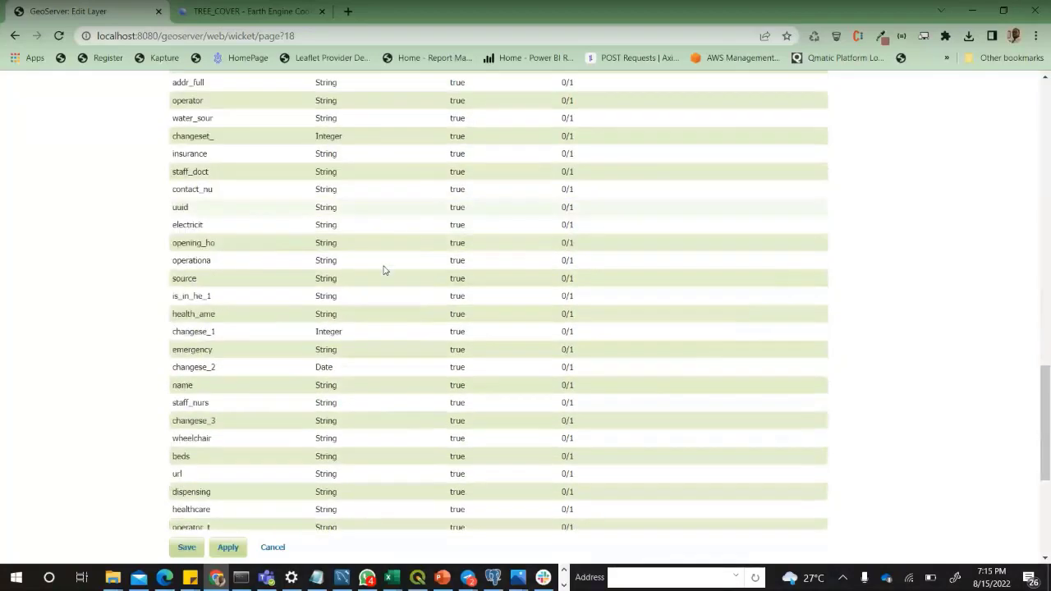
{"action": "scroll", "coordinate": [378, 267], "scroll_direction": "up", "scroll_amount": 3}
{"action": "scroll", "coordinate": [383, 270], "scroll_direction": "up", "scroll_amount": 2}
{"action": "scroll", "coordinate": [218, 141], "scroll_direction": "down", "scroll_amount": 2}
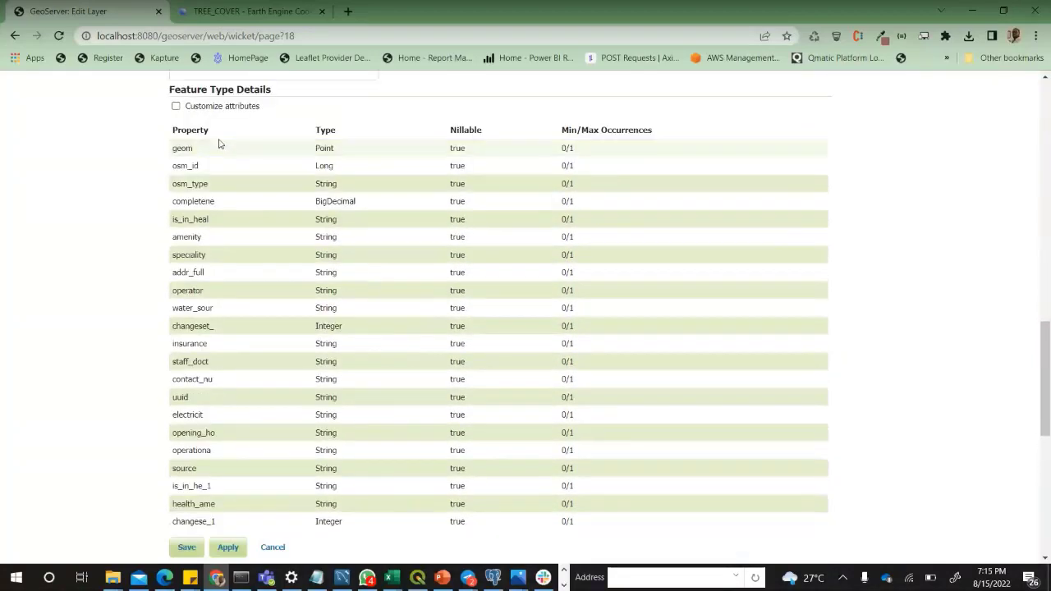
{"action": "scroll", "coordinate": [329, 238], "scroll_direction": "down", "scroll_amount": 5}
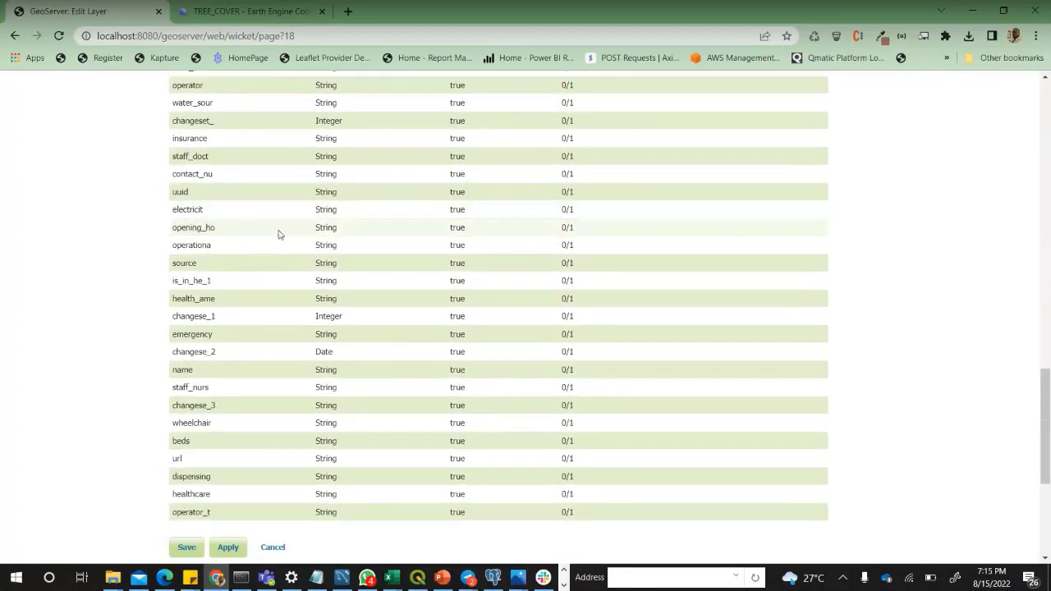
{"action": "scroll", "coordinate": [296, 300], "scroll_direction": "up", "scroll_amount": 5}
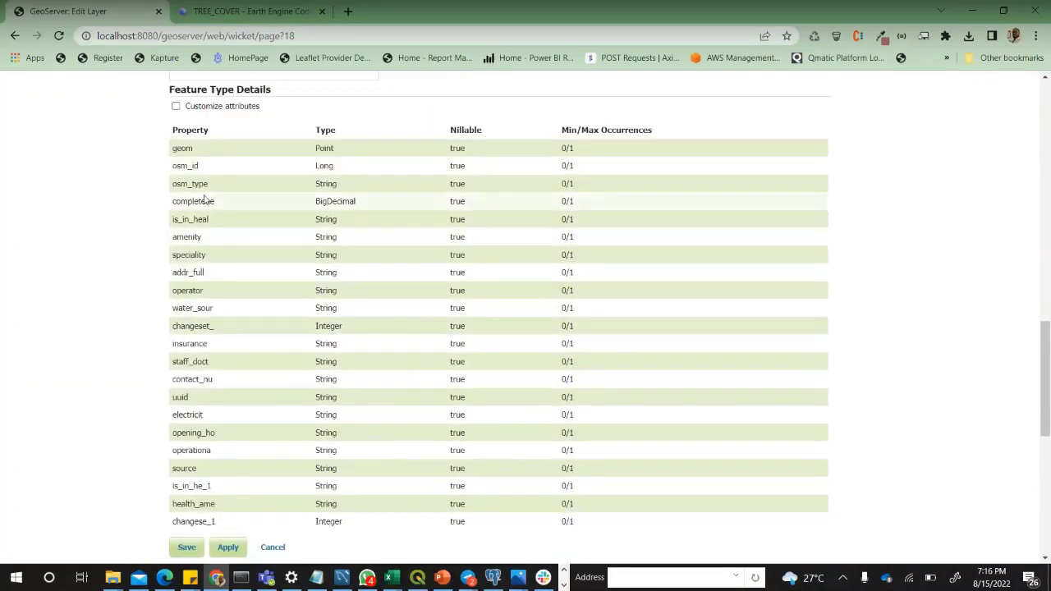
{"action": "scroll", "coordinate": [210, 341], "scroll_direction": "up", "scroll_amount": 1}
{"action": "scroll", "coordinate": [210, 340], "scroll_direction": "down", "scroll_amount": 6}
{"action": "scroll", "coordinate": [218, 336], "scroll_direction": "up", "scroll_amount": 3}
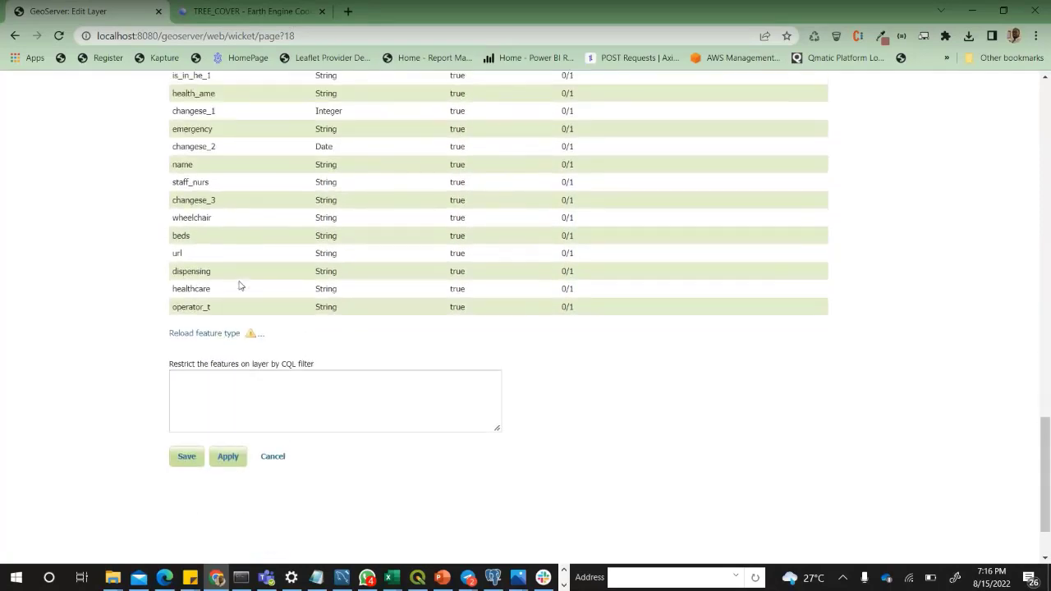
{"action": "scroll", "coordinate": [243, 234], "scroll_direction": "up", "scroll_amount": 4}
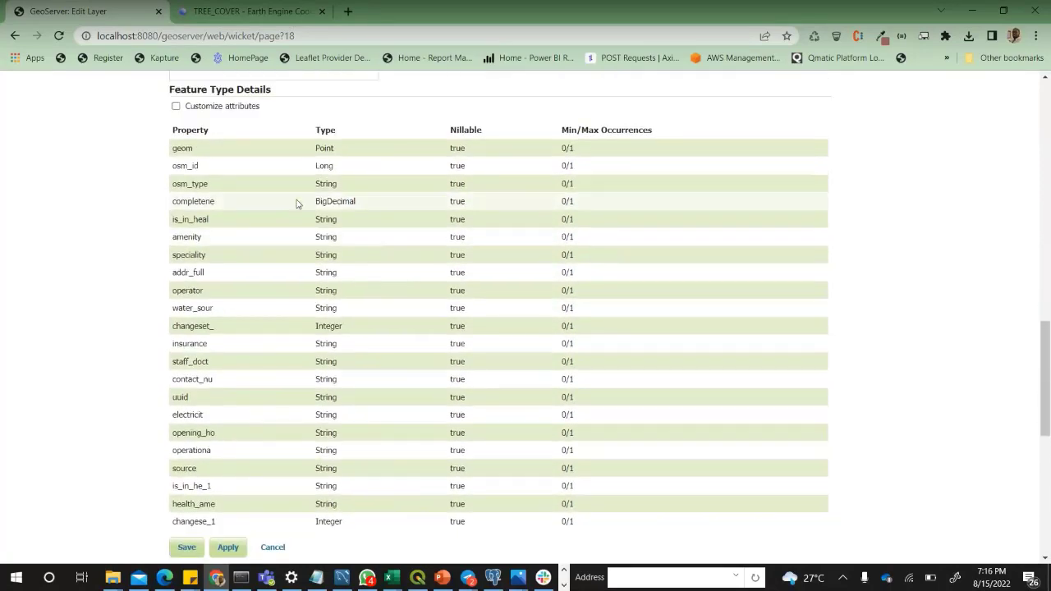
- Review the layer's publishing settings and WMS styles, keep point as the default style, and save the layer
{"action": "scroll", "coordinate": [307, 203], "scroll_direction": "up", "scroll_amount": 7}
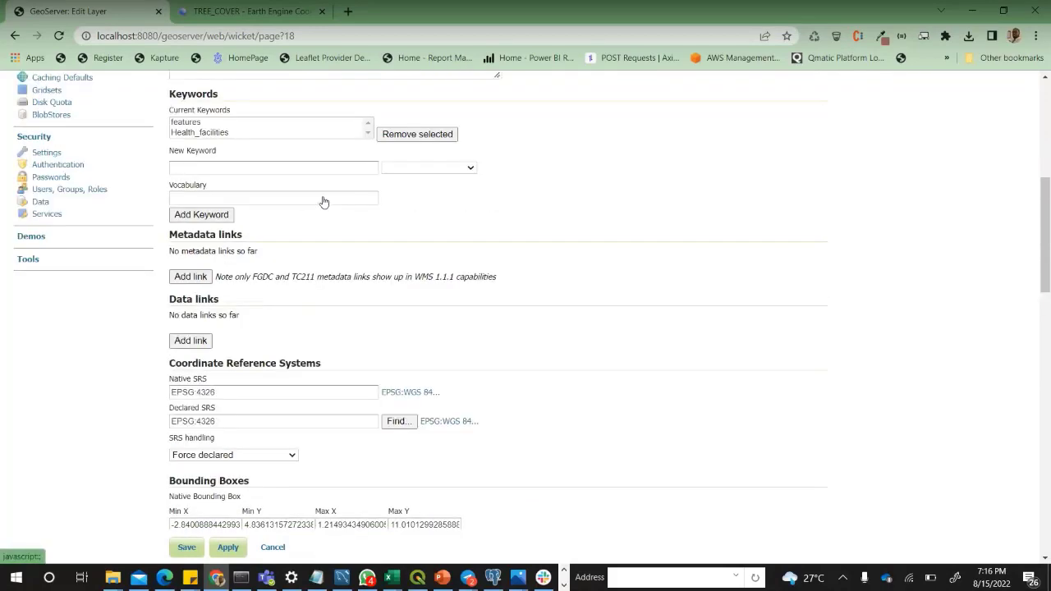
{"action": "scroll", "coordinate": [323, 202], "scroll_direction": "up", "scroll_amount": 4}
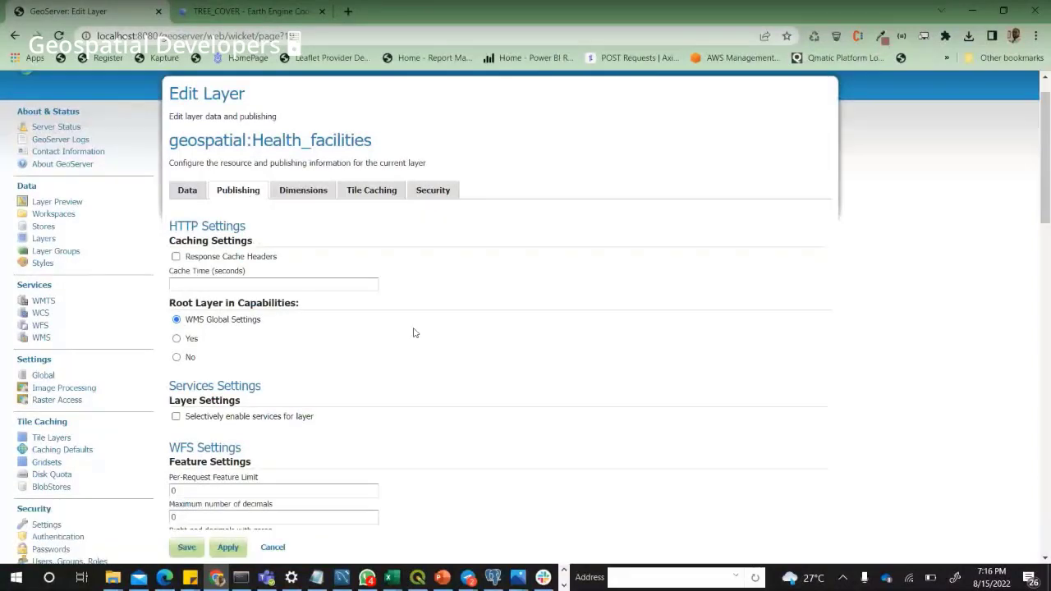
{"action": "scroll", "coordinate": [415, 331], "scroll_direction": "down", "scroll_amount": 7}
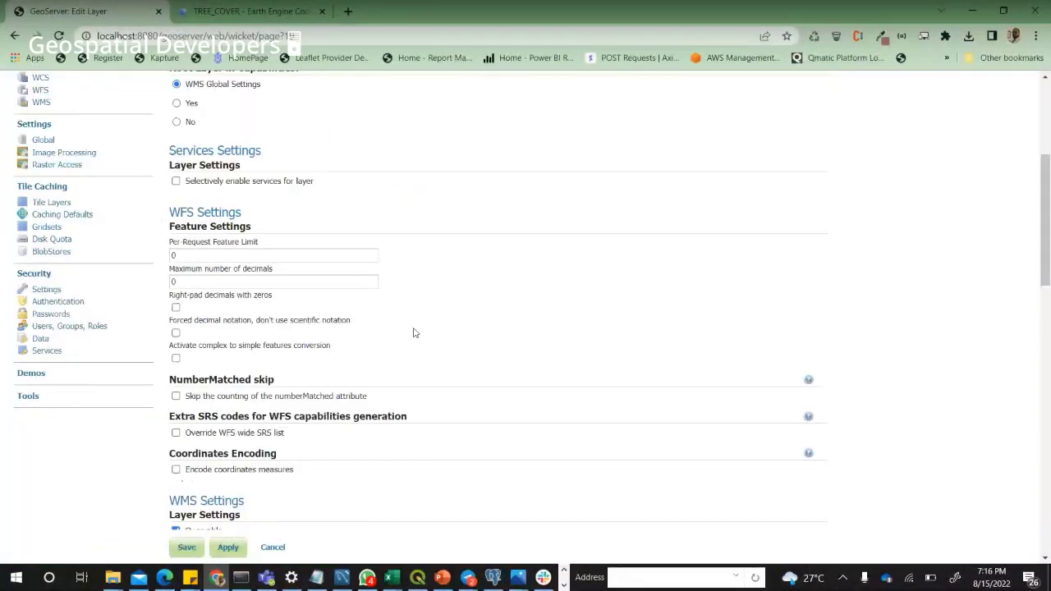
{"action": "scroll", "coordinate": [410, 303], "scroll_direction": "down", "scroll_amount": 2}
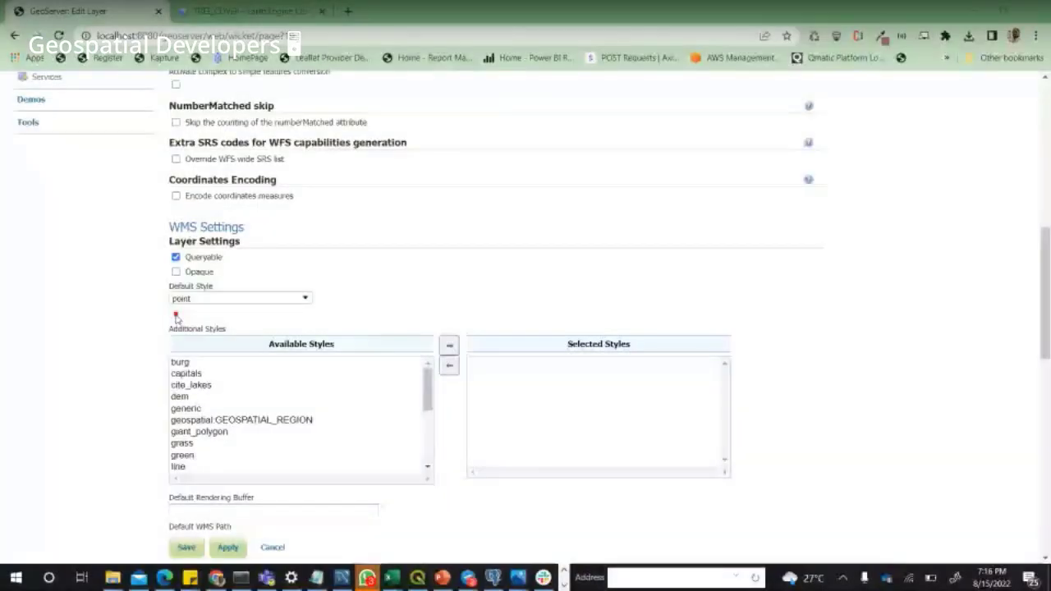
{"action": "scroll", "coordinate": [172, 382], "scroll_direction": "down", "scroll_amount": 2}
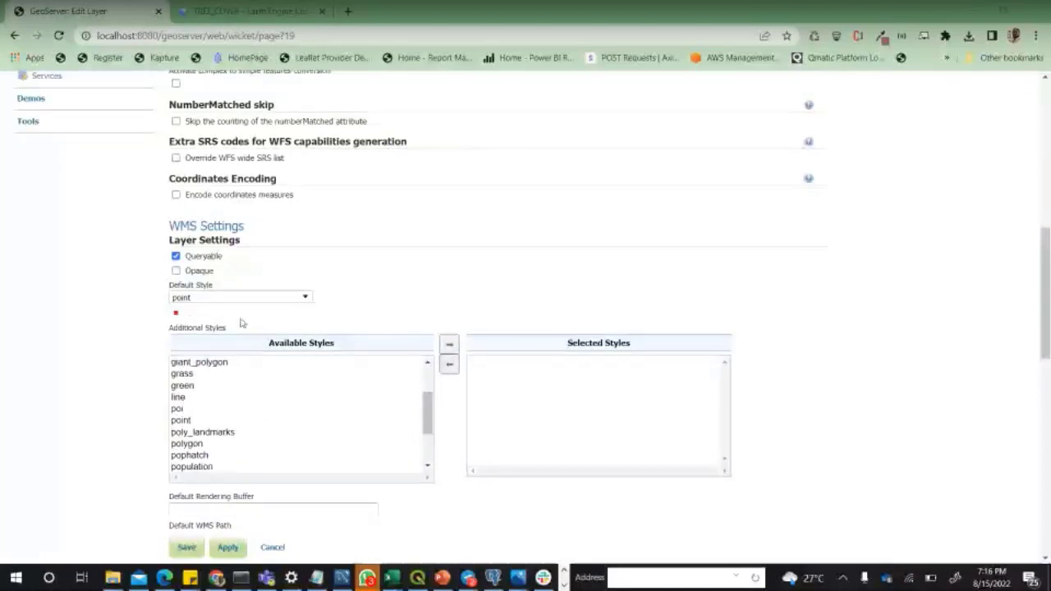
{"action": "scroll", "coordinate": [246, 492], "scroll_direction": "down", "scroll_amount": 3}
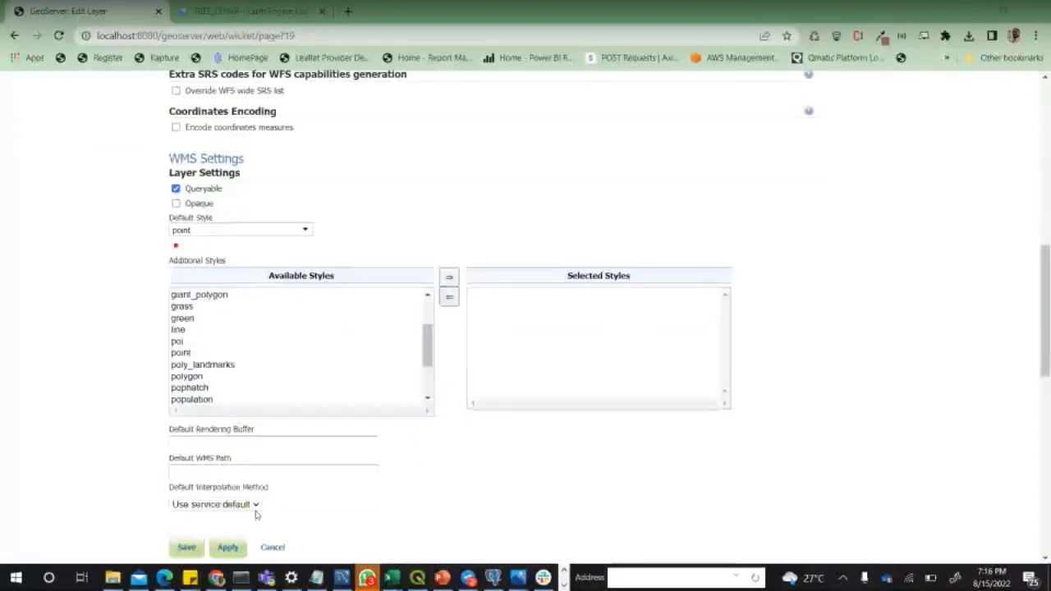
{"action": "left_click", "coordinate": [187, 548]}
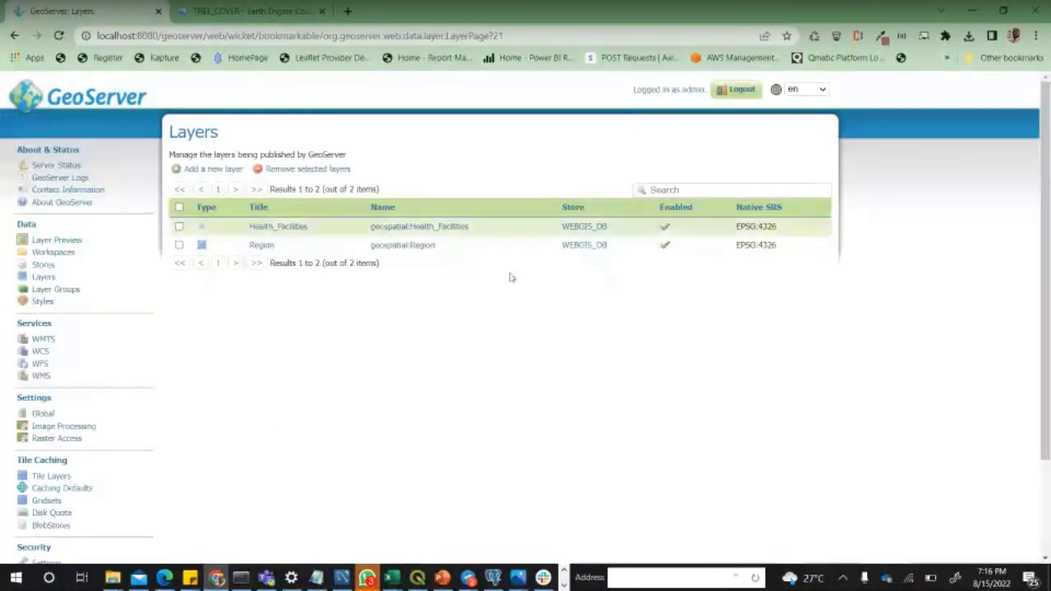
- Open Layer Preview in a new browser tab and preview the Health_Facilities layer in OpenLayers
{"action": "right_click", "coordinate": [70, 242]}
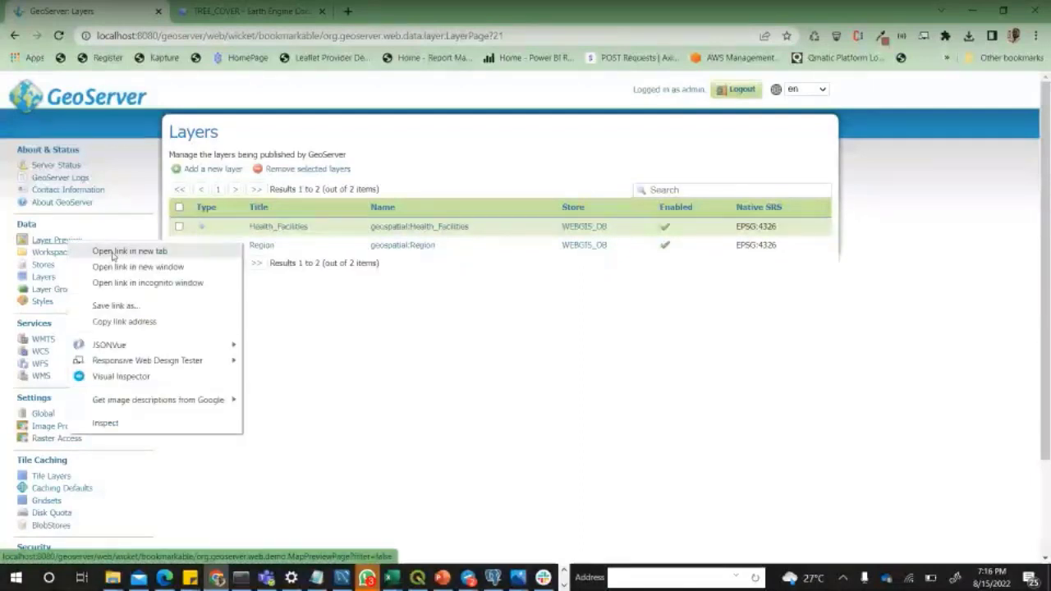
{"action": "left_click", "coordinate": [113, 249]}
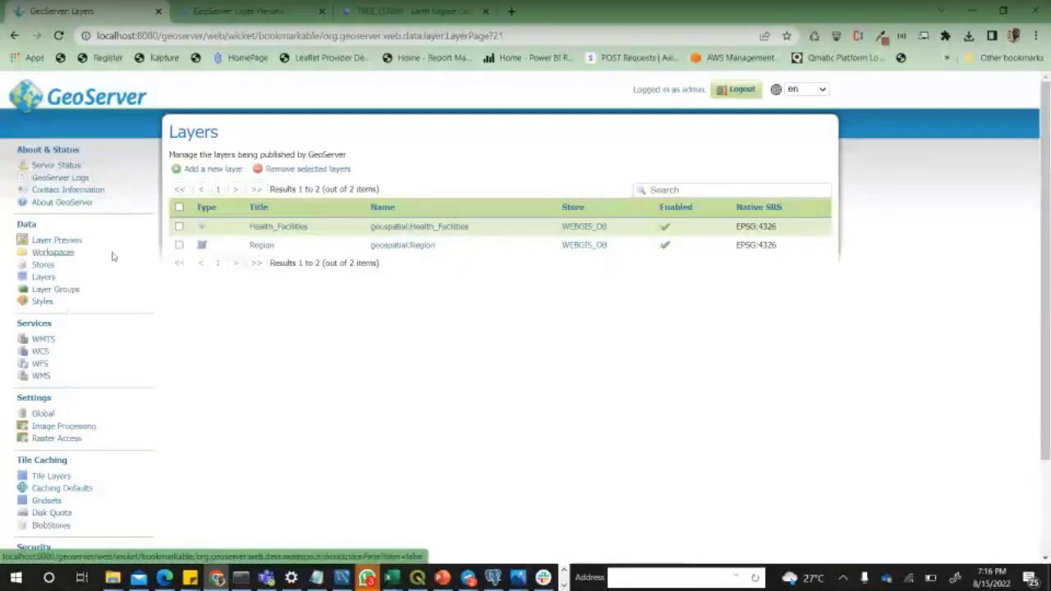
{"action": "left_click", "coordinate": [234, 10]}
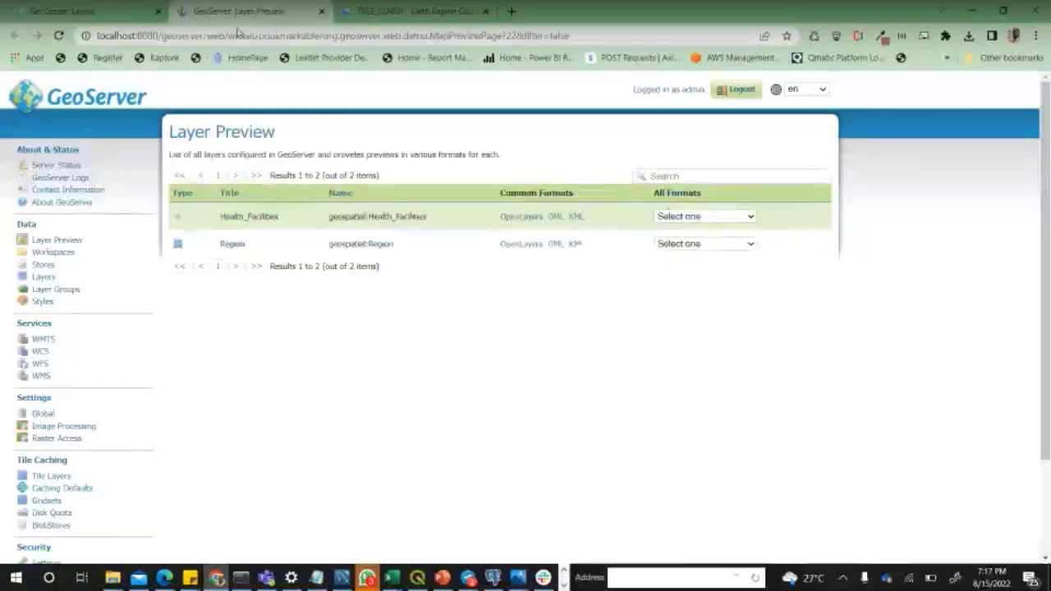
{"action": "left_click", "coordinate": [520, 217]}
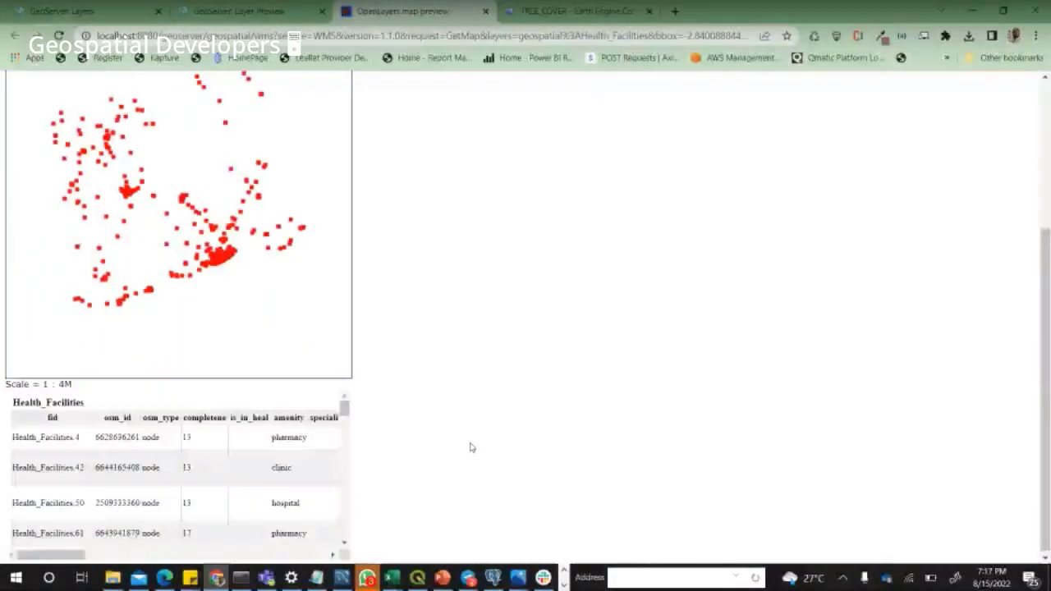
- Examine the Health_Facilities preview, reading the queried feature attributes and inspecting the point distribution at different map scales
{"action": "scroll", "coordinate": [176, 436], "scroll_direction": "down", "scroll_amount": 3}
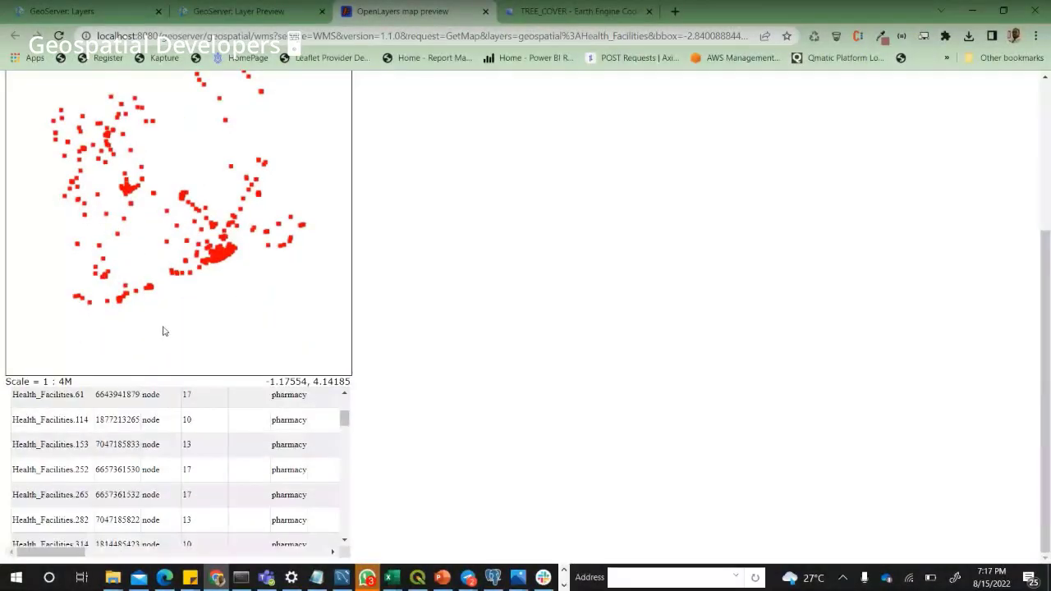
{"action": "left_click", "coordinate": [220, 254]}
{"action": "scroll", "coordinate": [296, 241], "scroll_direction": "up", "scroll_amount": 1}
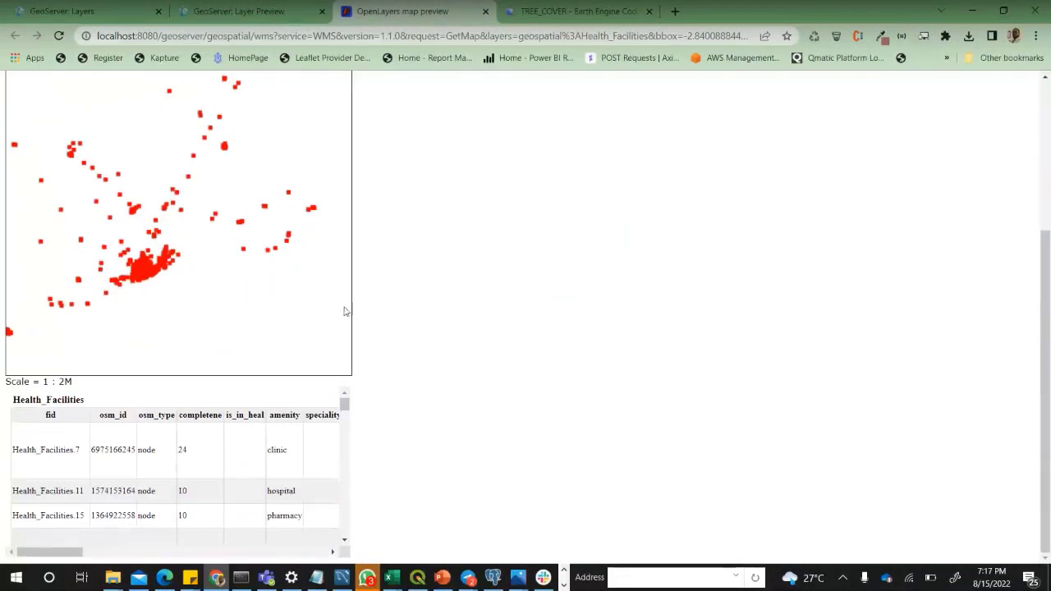
{"action": "scroll", "coordinate": [335, 302], "scroll_direction": "down", "scroll_amount": 2}
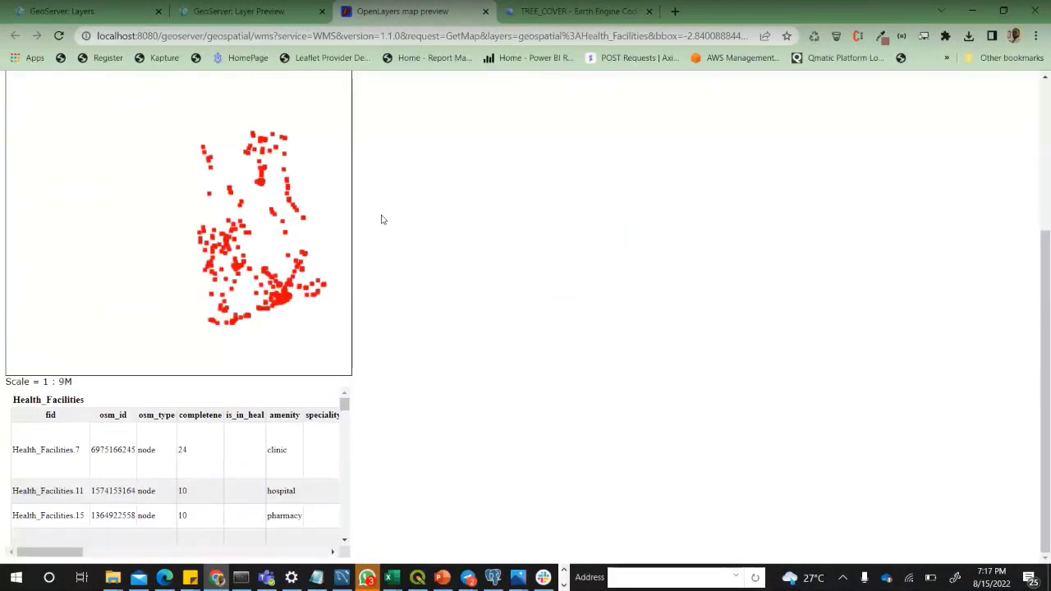
{"action": "left_click_drag", "start_coordinate": [293, 219], "coordinate": [181, 228]}
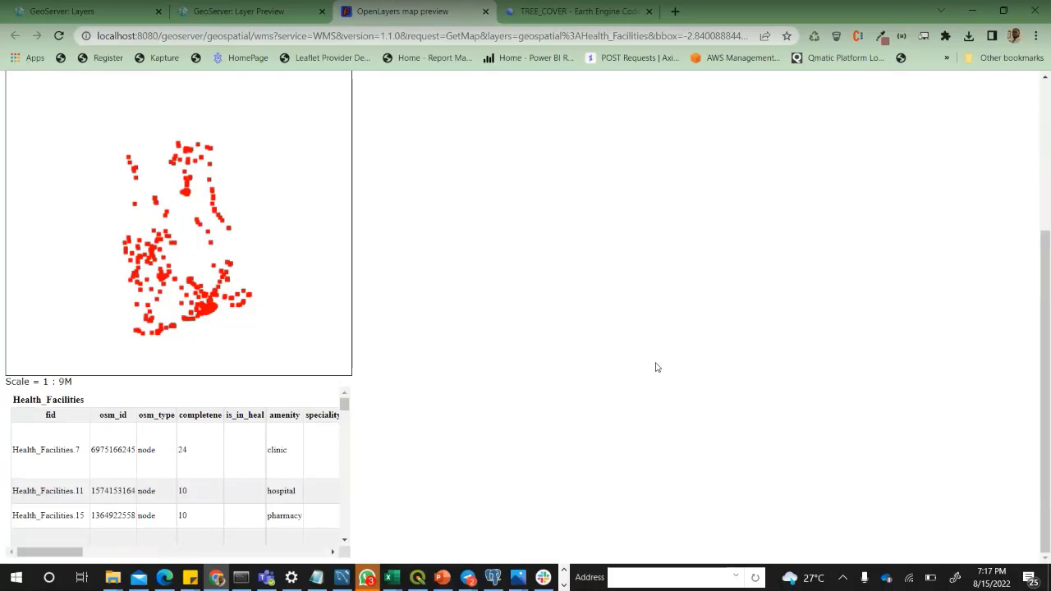
- Add a new layer from the geospatial:WEBGIS_DB store and choose the pois table for publishing
{"action": "left_click", "coordinate": [247, 10]}
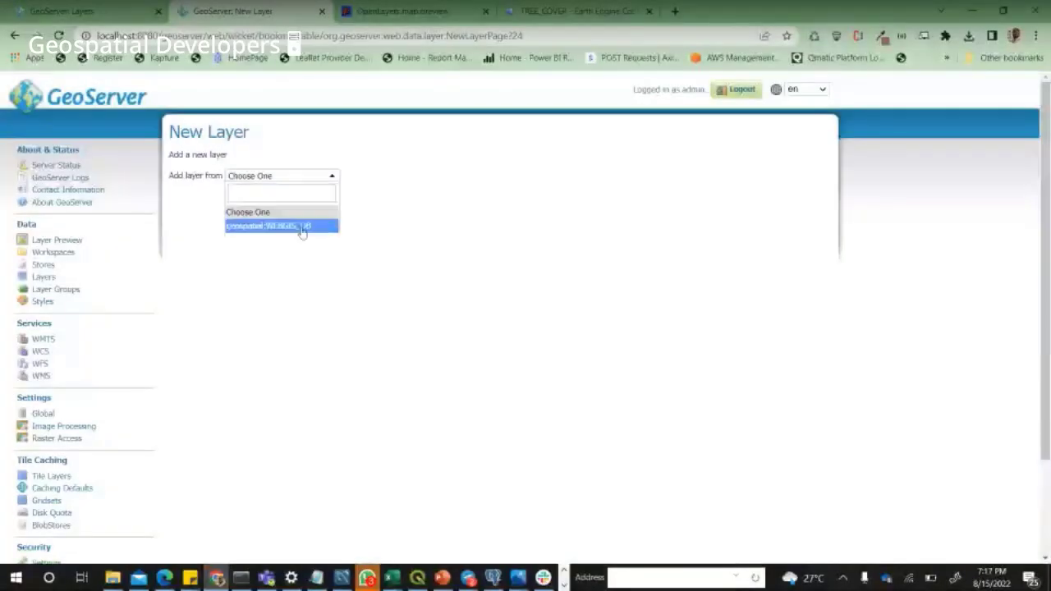
{"action": "left_click", "coordinate": [300, 228]}
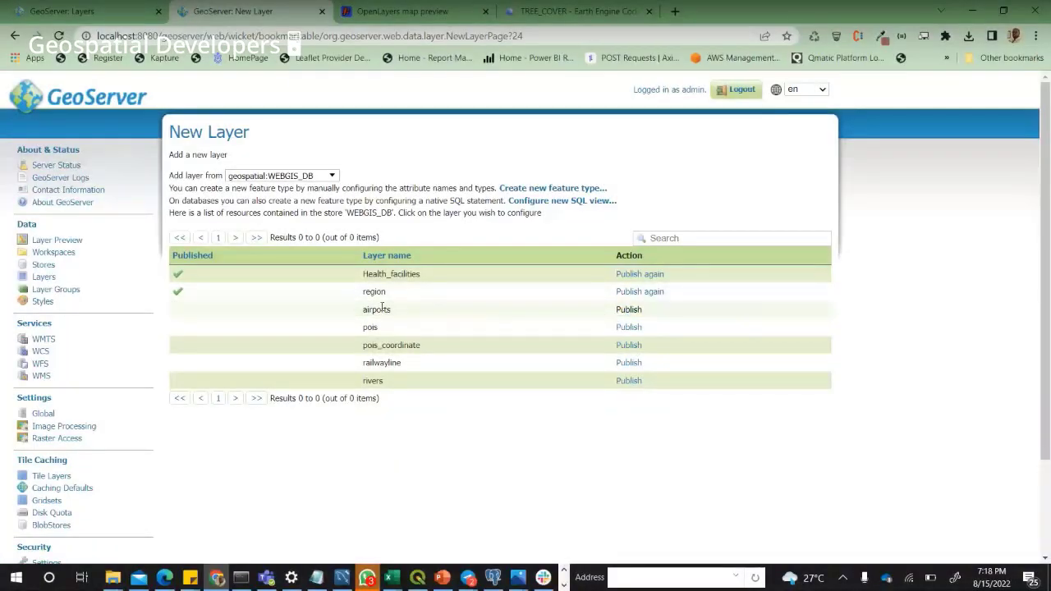
{"action": "left_click", "coordinate": [629, 328]}
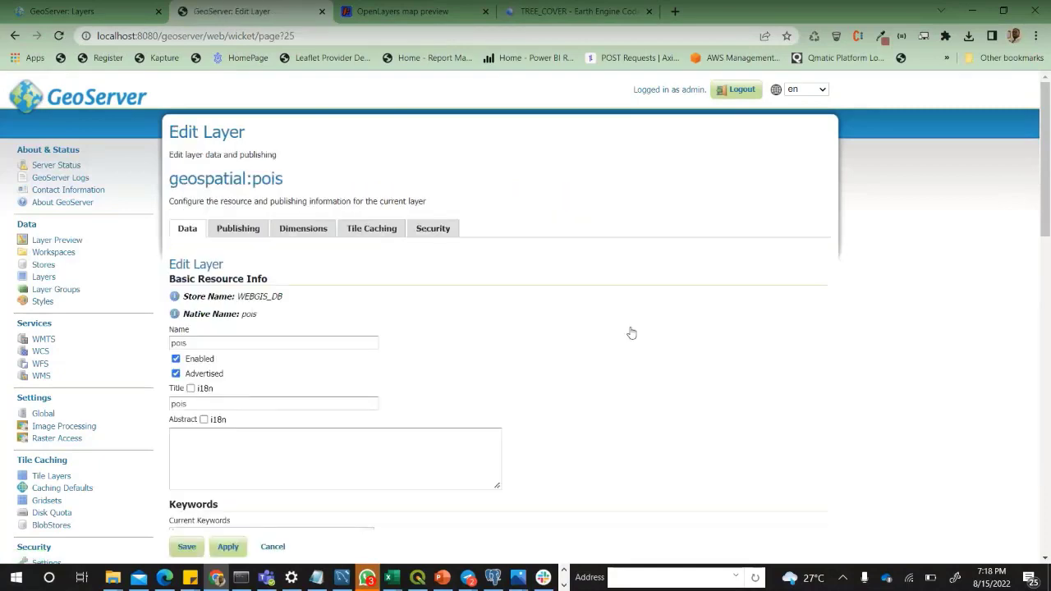
- Compute the pois layer's native bounding box from the data and its lat/lon bounding box from the native bounds
{"action": "scroll", "coordinate": [460, 329], "scroll_direction": "down", "scroll_amount": 3}
{"action": "scroll", "coordinate": [460, 329], "scroll_direction": "down", "scroll_amount": 5}
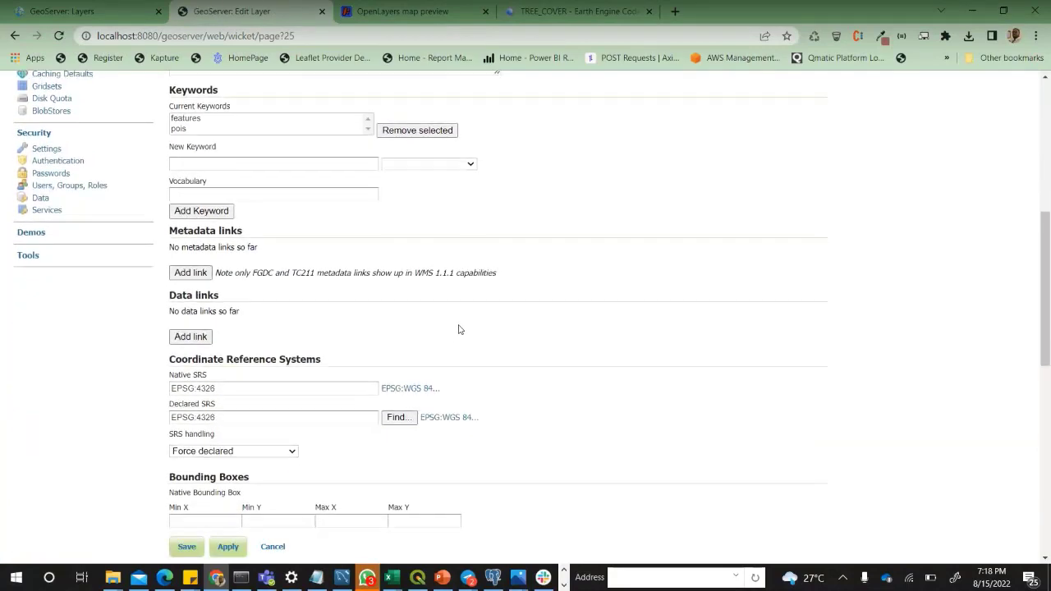
{"action": "scroll", "coordinate": [450, 323], "scroll_direction": "down", "scroll_amount": 1}
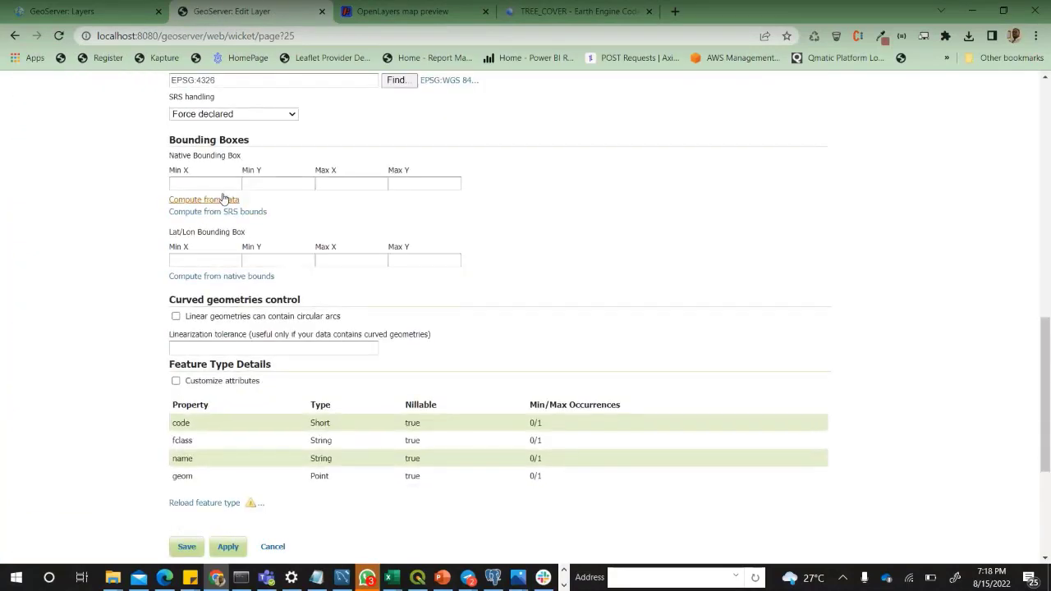
{"action": "left_click", "coordinate": [222, 199]}
{"action": "scroll", "coordinate": [222, 199], "scroll_direction": "up", "scroll_amount": 2}
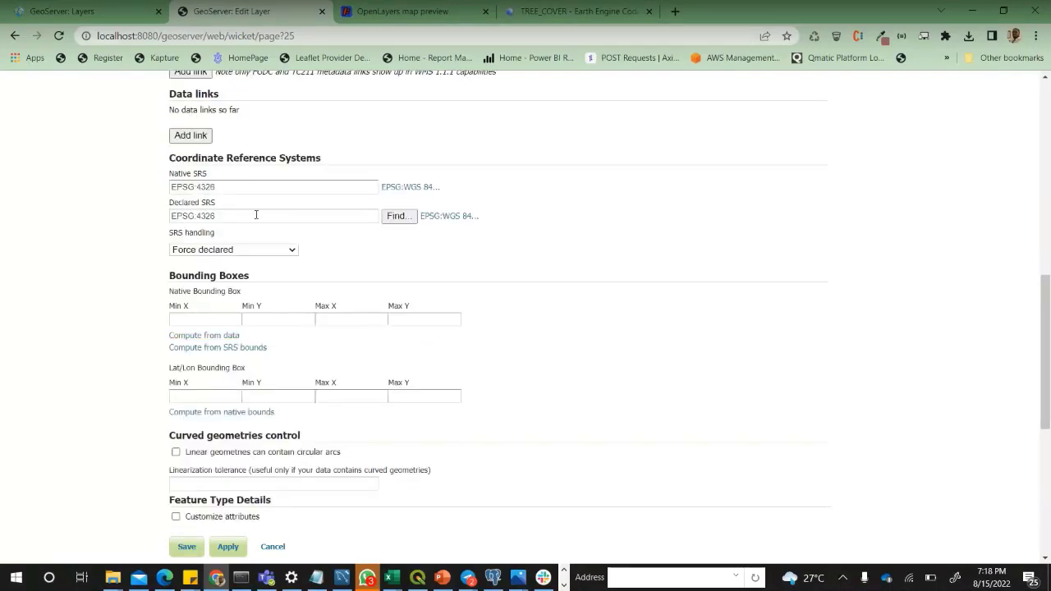
{"action": "scroll", "coordinate": [274, 231], "scroll_direction": "down", "scroll_amount": 2}
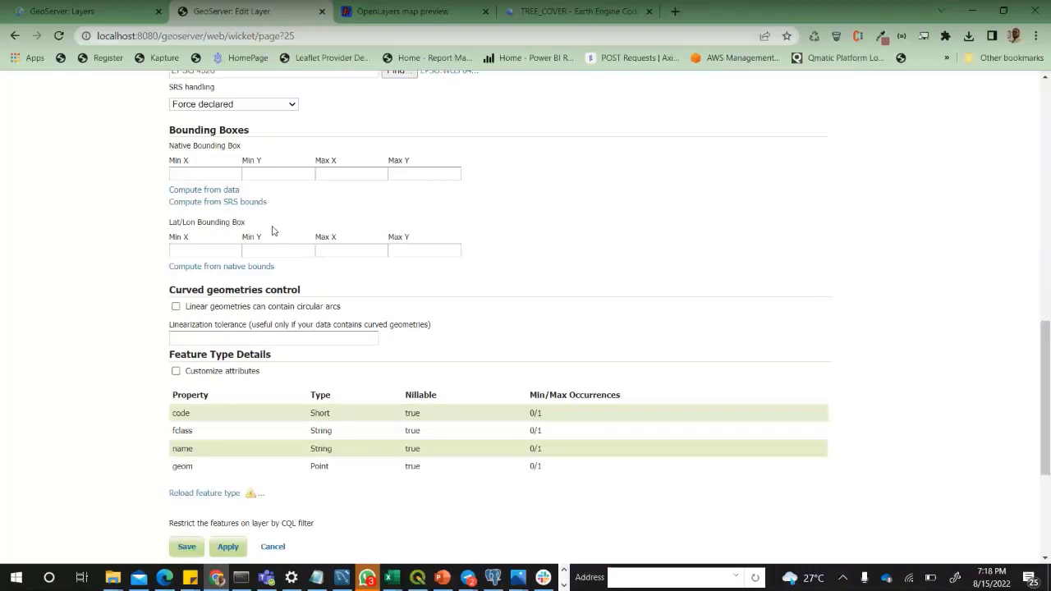
{"action": "scroll", "coordinate": [274, 230], "scroll_direction": "down", "scroll_amount": 1}
{"action": "left_click", "coordinate": [217, 130]}
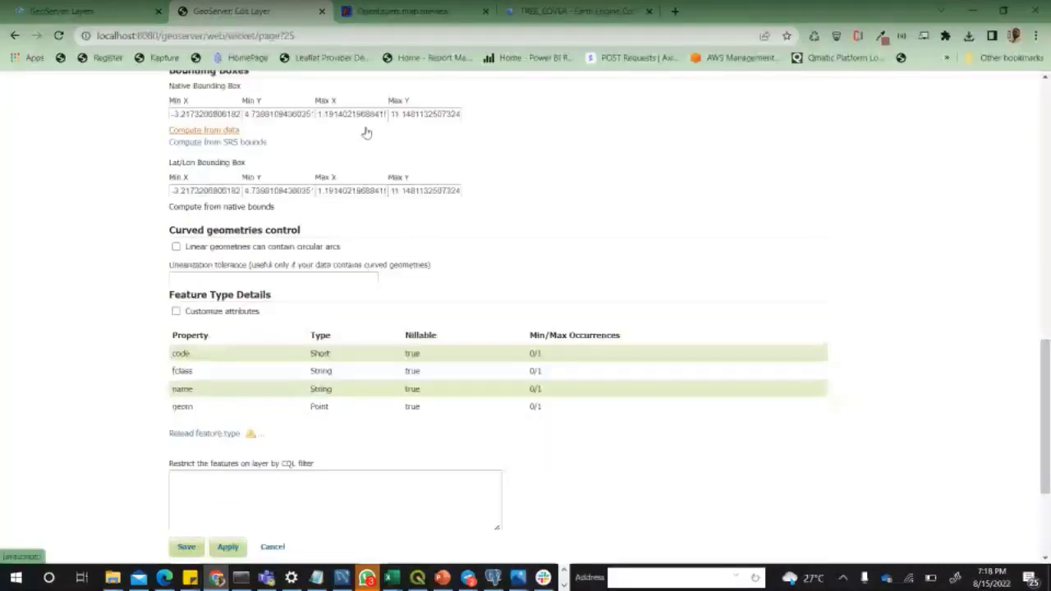
- Review the pois layer's attributes and publishing settings, and save the layer with the default options
{"action": "scroll", "coordinate": [757, 284], "scroll_direction": "down", "scroll_amount": 3}
{"action": "scroll", "coordinate": [657, 314], "scroll_direction": "up", "scroll_amount": 1}
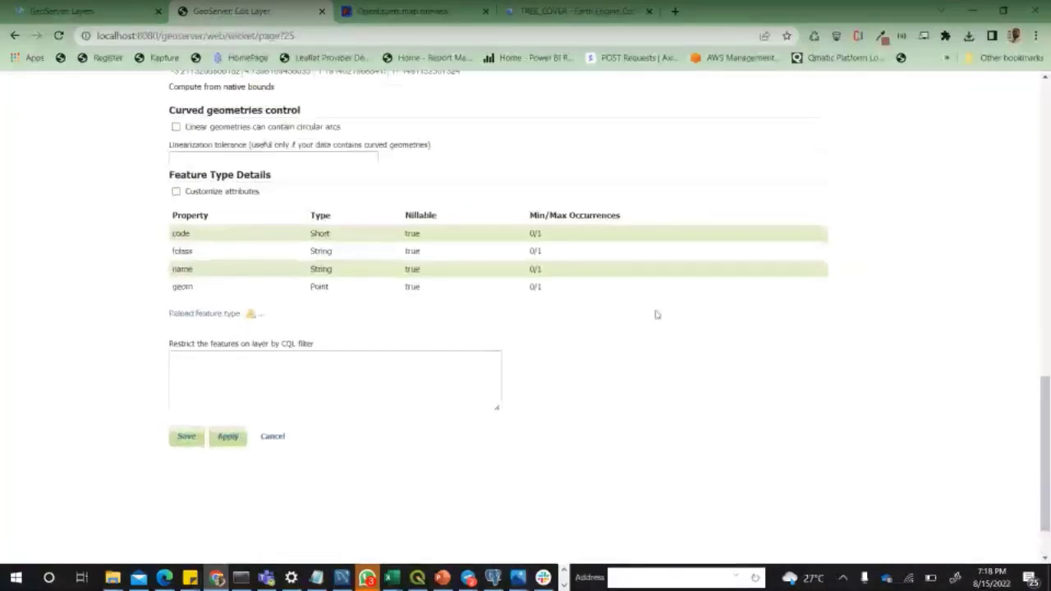
{"action": "scroll", "coordinate": [657, 314], "scroll_direction": "up", "scroll_amount": 10}
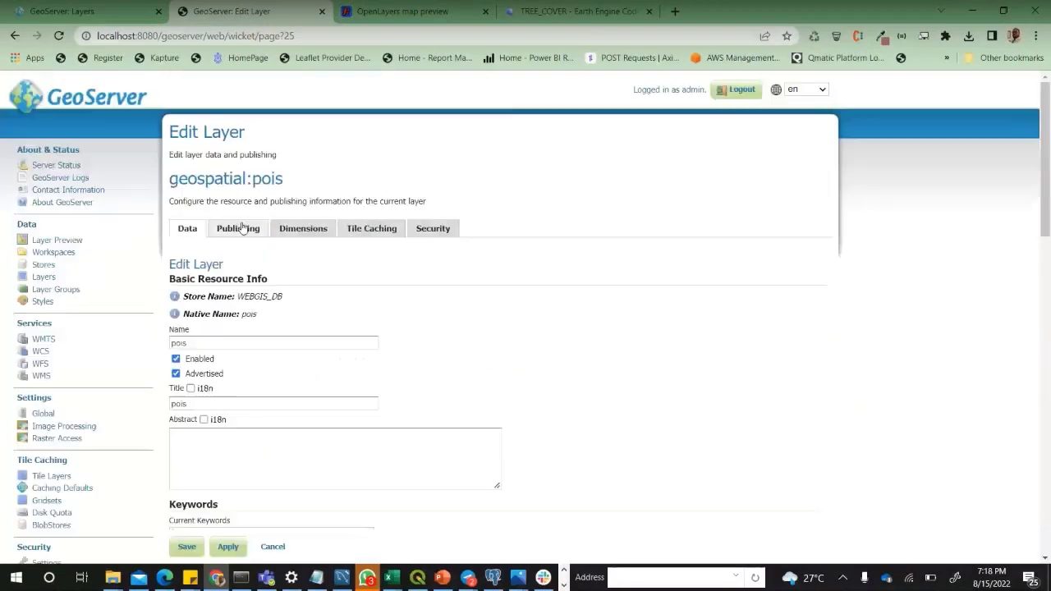
{"action": "left_click", "coordinate": [243, 230]}
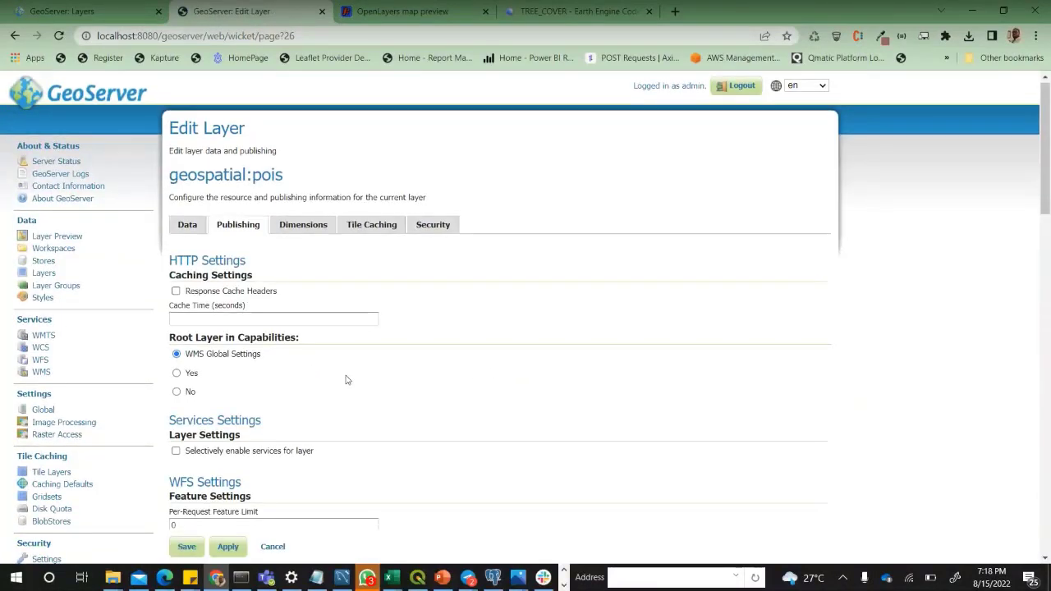
{"action": "scroll", "coordinate": [348, 382], "scroll_direction": "down", "scroll_amount": 10}
{"action": "scroll", "coordinate": [357, 384], "scroll_direction": "down", "scroll_amount": 1}
{"action": "scroll", "coordinate": [357, 374], "scroll_direction": "up", "scroll_amount": 1}
{"action": "scroll", "coordinate": [357, 382], "scroll_direction": "down", "scroll_amount": 5}
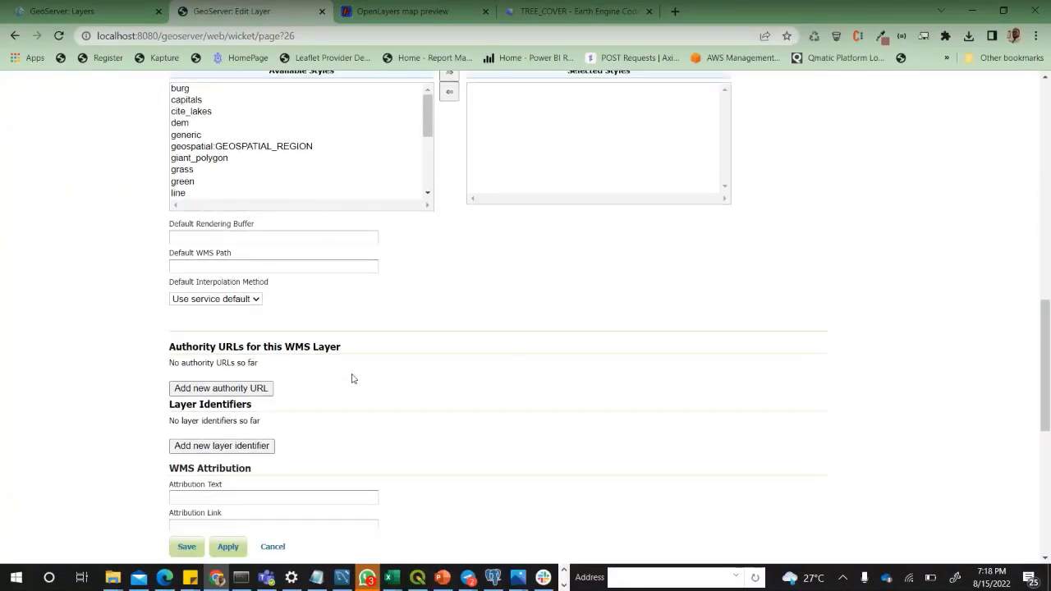
{"action": "scroll", "coordinate": [359, 385], "scroll_direction": "down", "scroll_amount": 3}
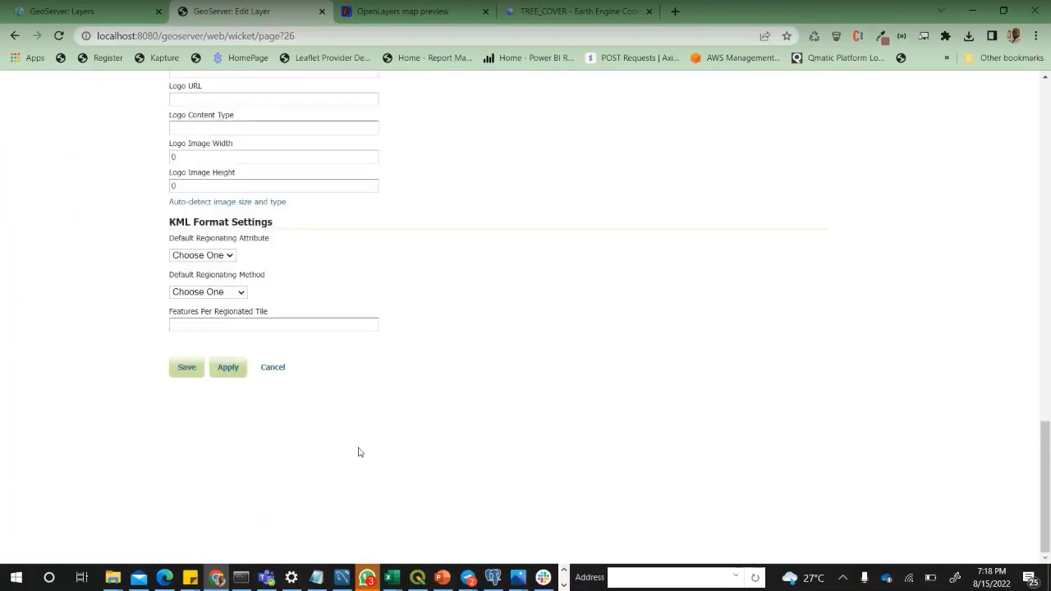
{"action": "left_click", "coordinate": [187, 368]}
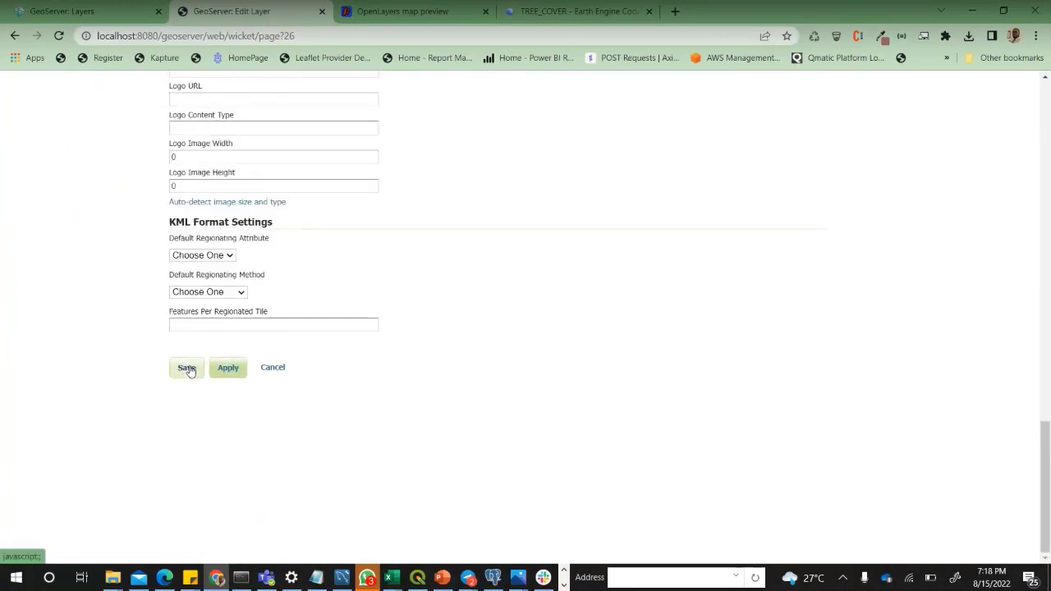
{"action": "left_click", "coordinate": [187, 369]}
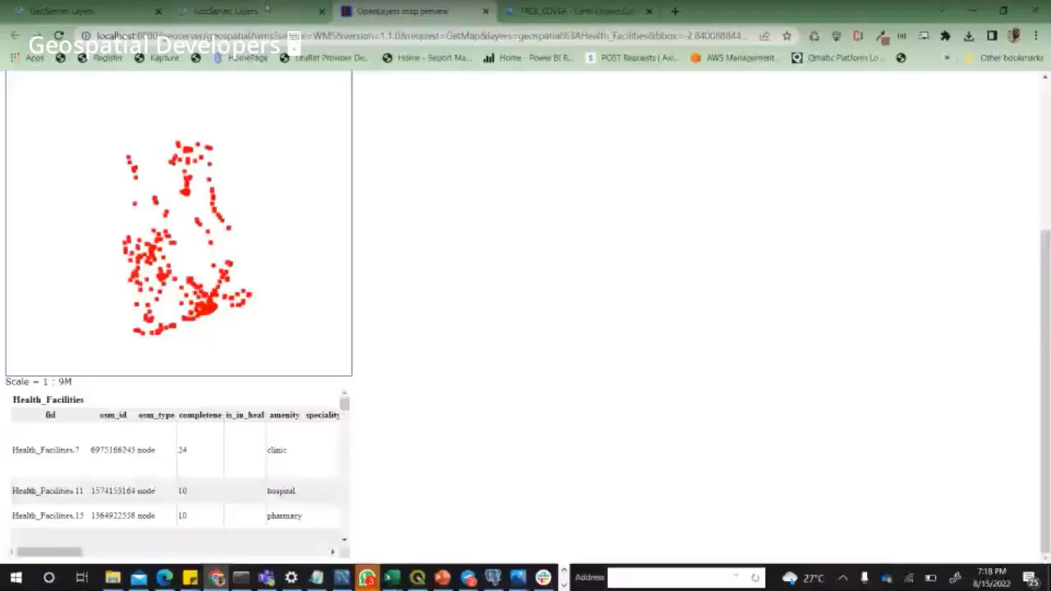
- Add another new layer from the geospatial:WEBGIS_DB store and choose the railwayline table for publishing
{"action": "left_click", "coordinate": [266, 10]}
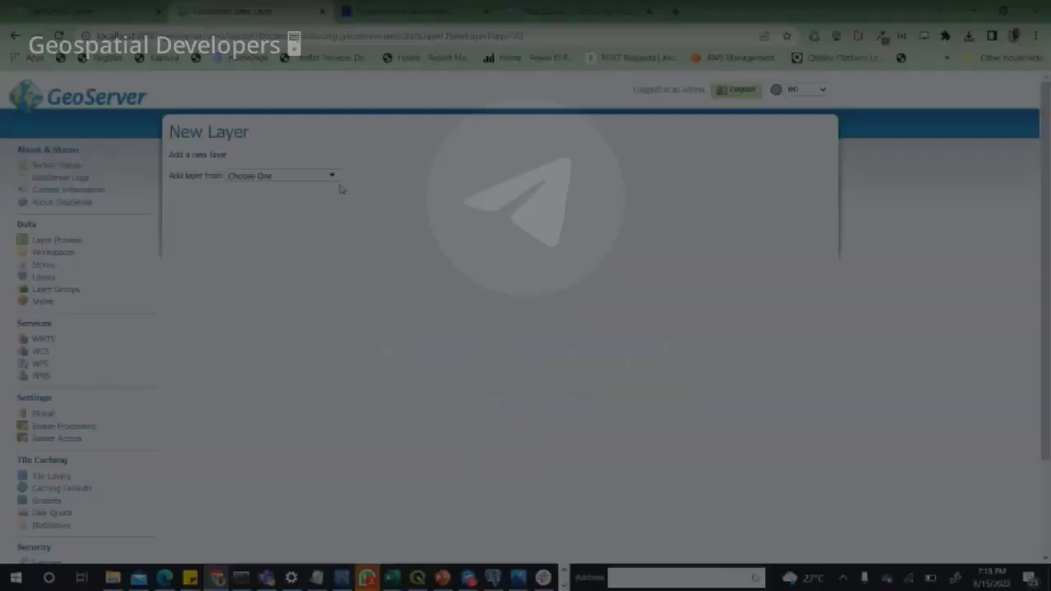
{"action": "left_click", "coordinate": [328, 176]}
{"action": "left_click", "coordinate": [305, 224]}
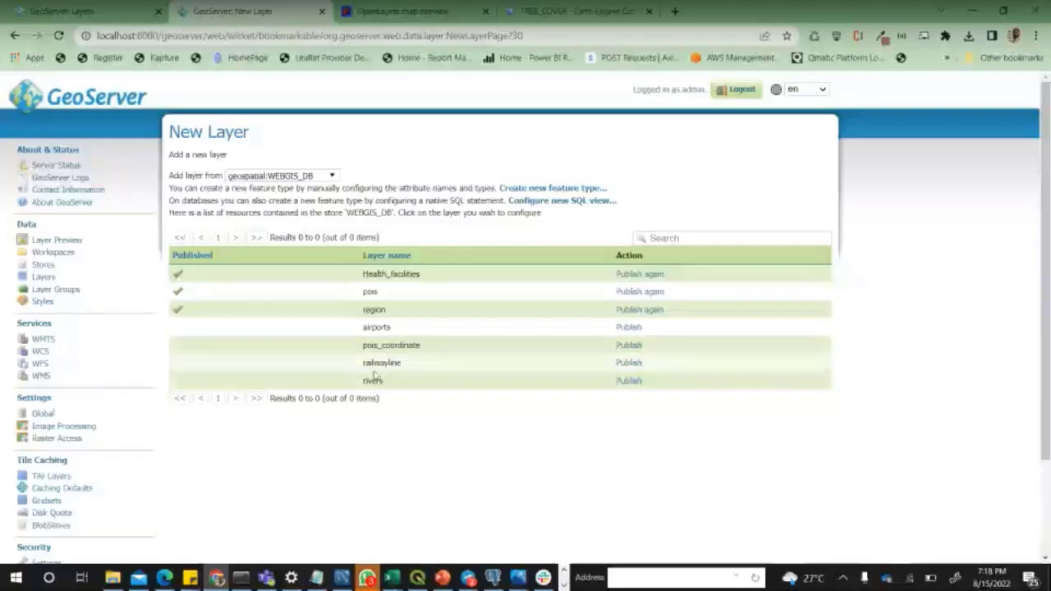
{"action": "left_click", "coordinate": [633, 368]}
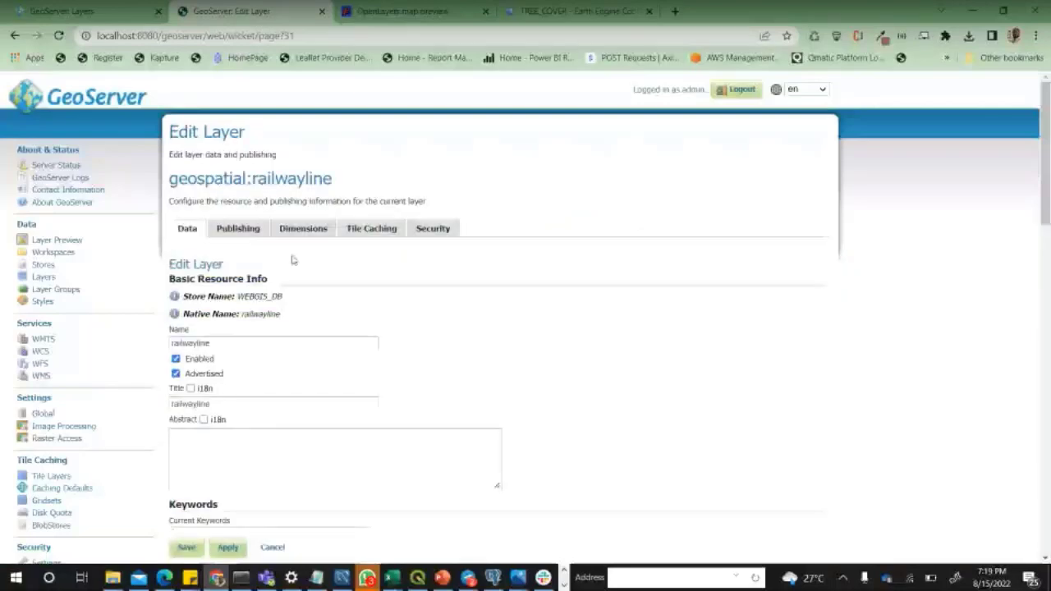
- Compute the railwayline layer's native bounding box from the data and its lat/lon bounding box from the native bounds
{"action": "scroll", "coordinate": [312, 287], "scroll_direction": "down", "scroll_amount": 4}
{"action": "scroll", "coordinate": [322, 305], "scroll_direction": "down", "scroll_amount": 4}
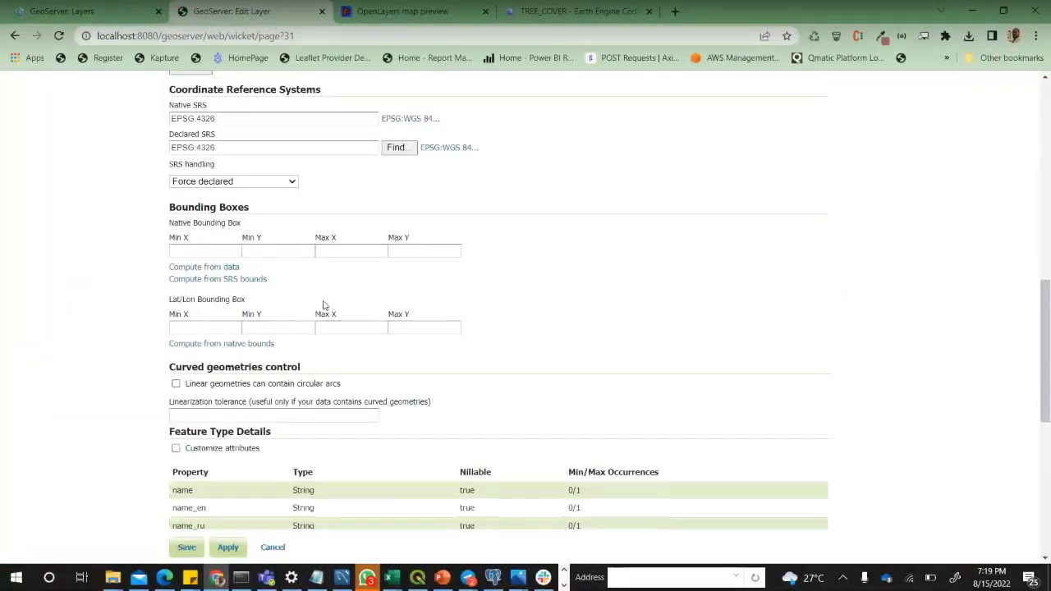
{"action": "left_click", "coordinate": [206, 251]}
{"action": "left_click", "coordinate": [168, 266]}
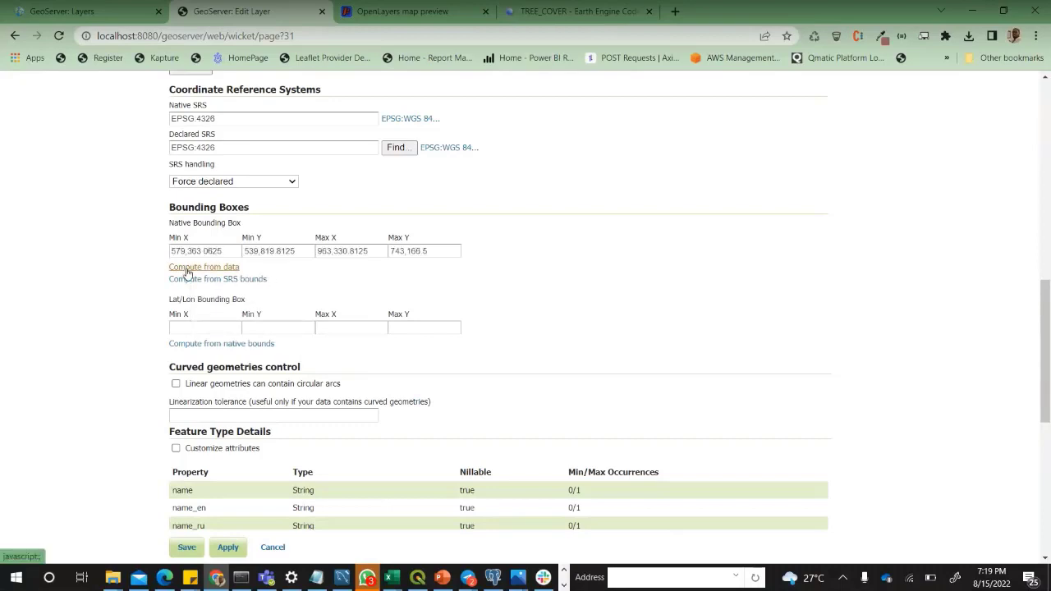
{"action": "scroll", "coordinate": [229, 338], "scroll_direction": "down", "scroll_amount": 1}
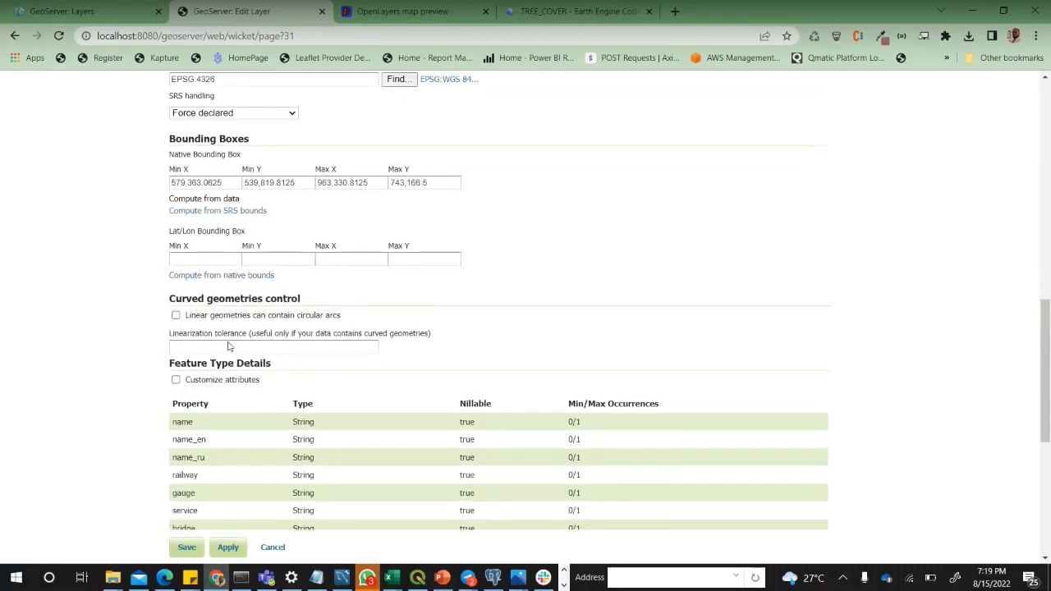
{"action": "left_click", "coordinate": [232, 277]}
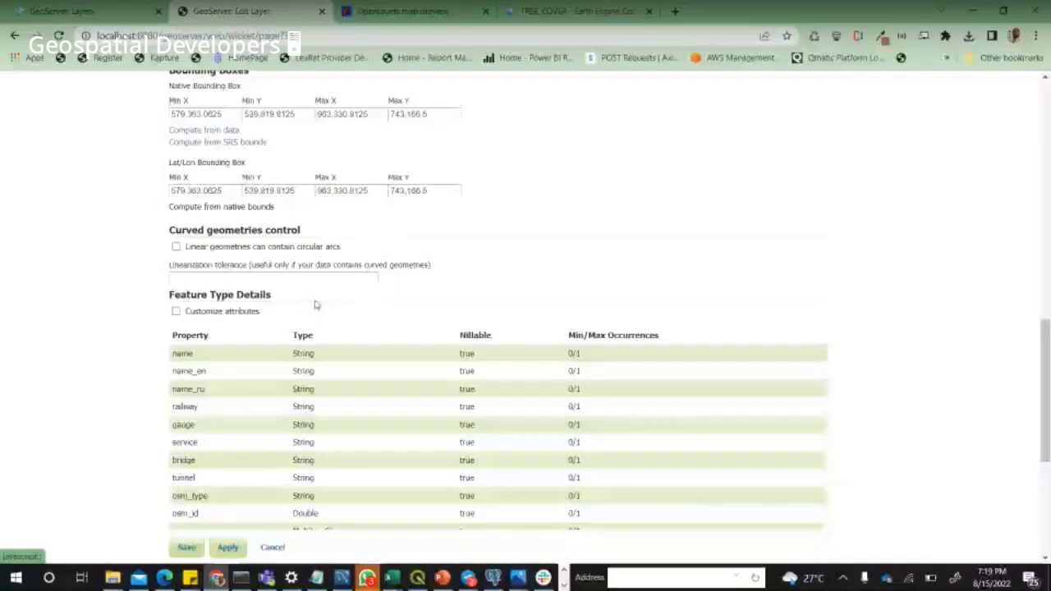
- Review the railwayline layer's attributes and publishing settings, keep line as the default style, and save the layer
{"action": "scroll", "coordinate": [314, 305], "scroll_direction": "down", "scroll_amount": 3}
{"action": "scroll", "coordinate": [315, 305], "scroll_direction": "up", "scroll_amount": 7}
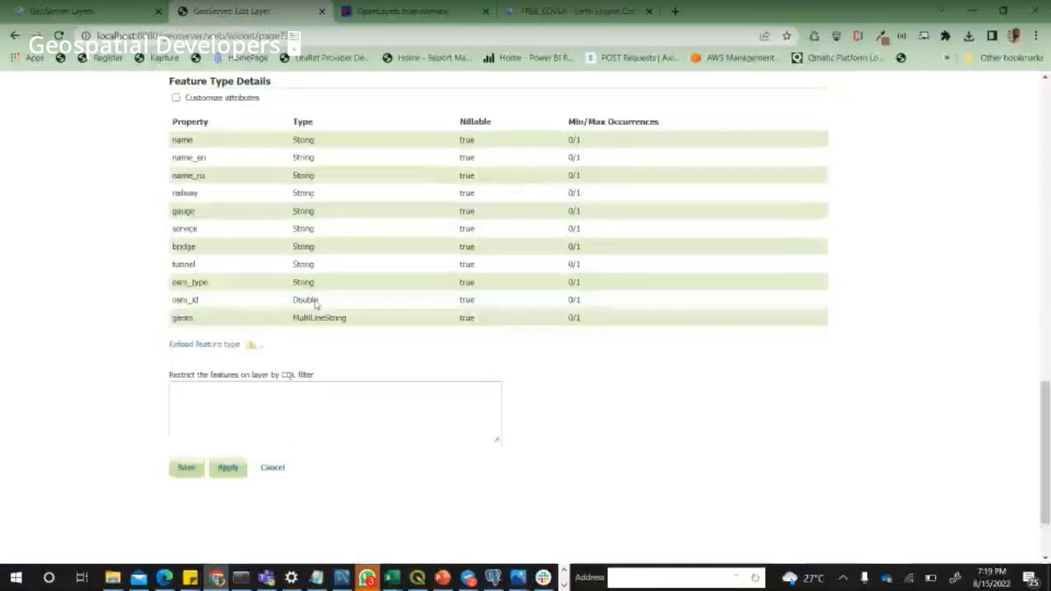
{"action": "scroll", "coordinate": [314, 305], "scroll_direction": "up", "scroll_amount": 8}
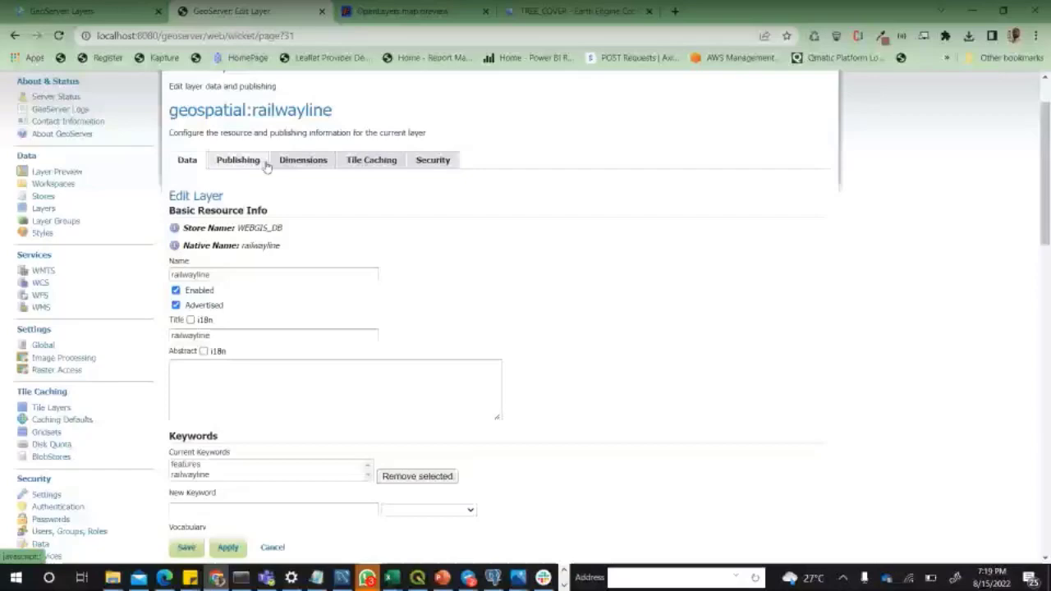
{"action": "left_click", "coordinate": [255, 168]}
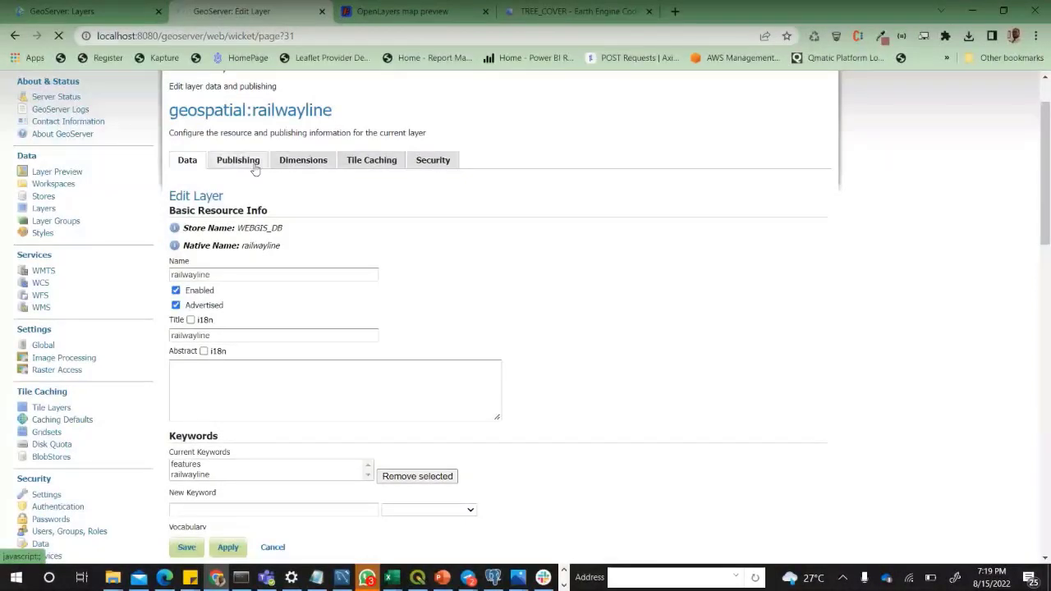
{"action": "scroll", "coordinate": [269, 243], "scroll_direction": "down", "scroll_amount": 5}
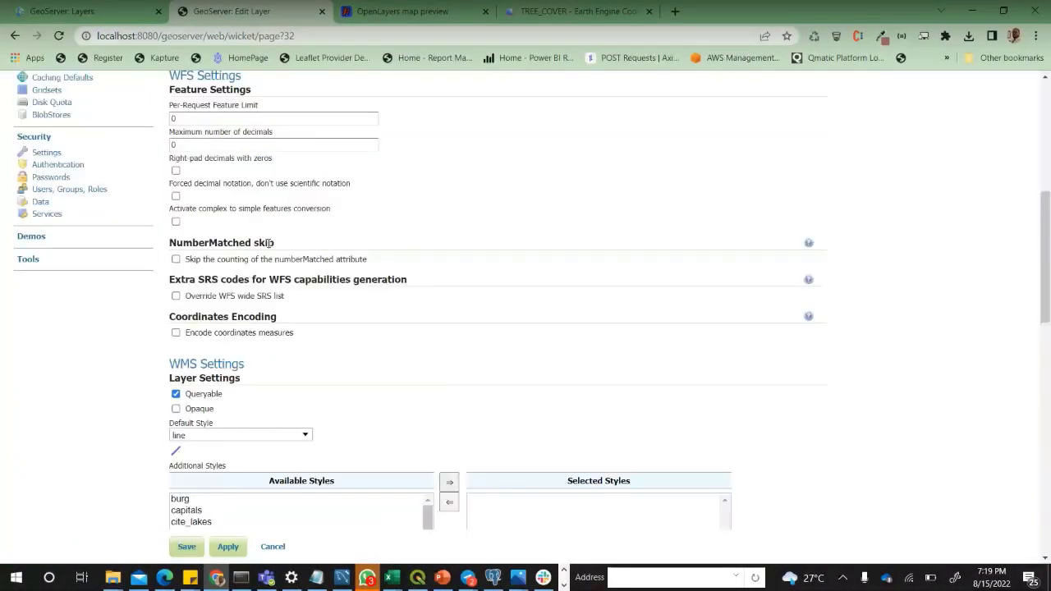
{"action": "scroll", "coordinate": [268, 243], "scroll_direction": "down", "scroll_amount": 3}
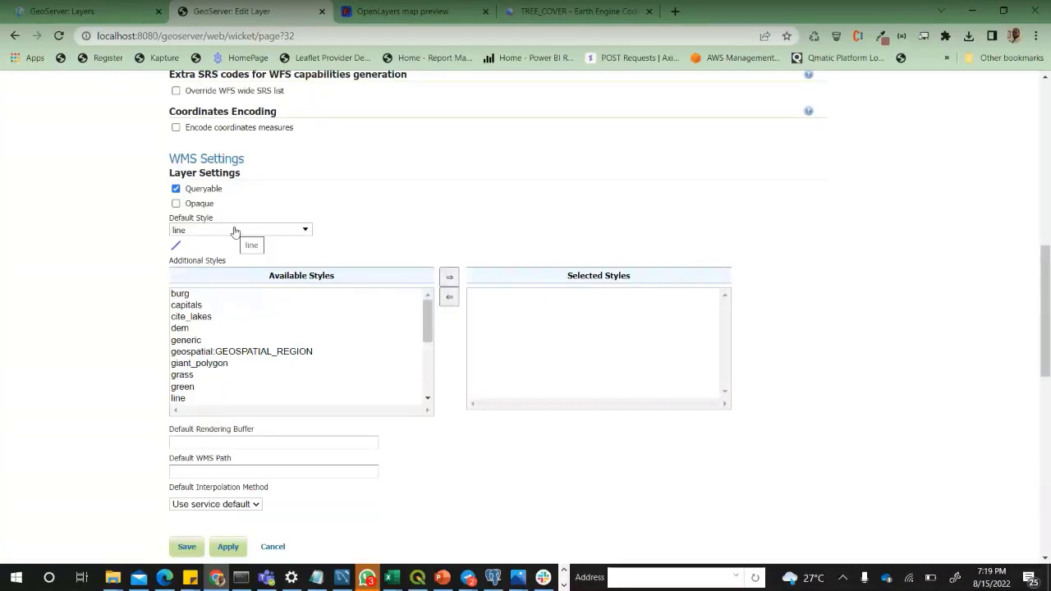
{"action": "scroll", "coordinate": [298, 218], "scroll_direction": "down", "scroll_amount": 6}
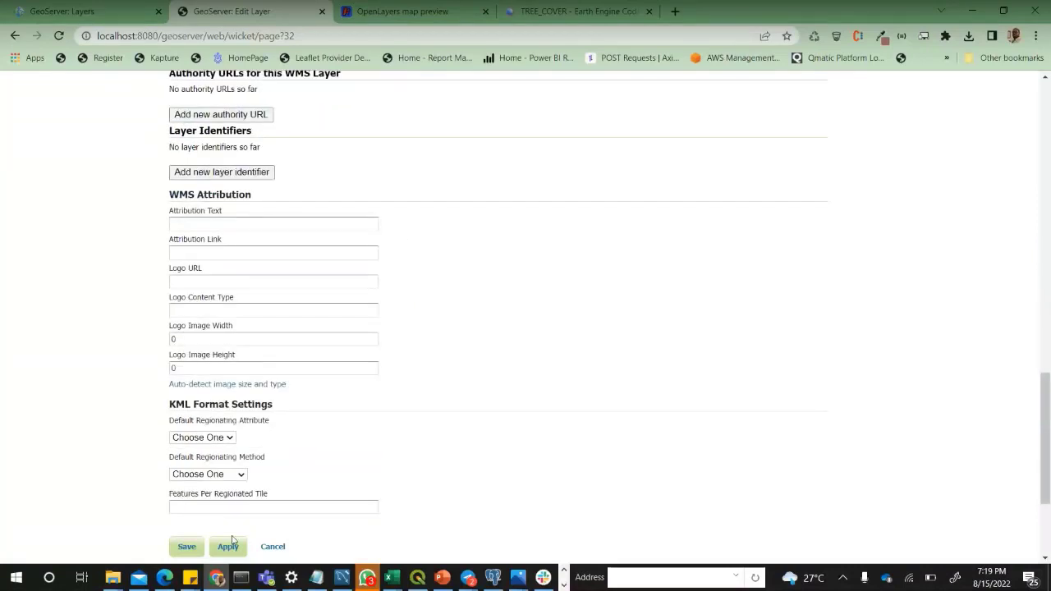
{"action": "left_click", "coordinate": [188, 546]}
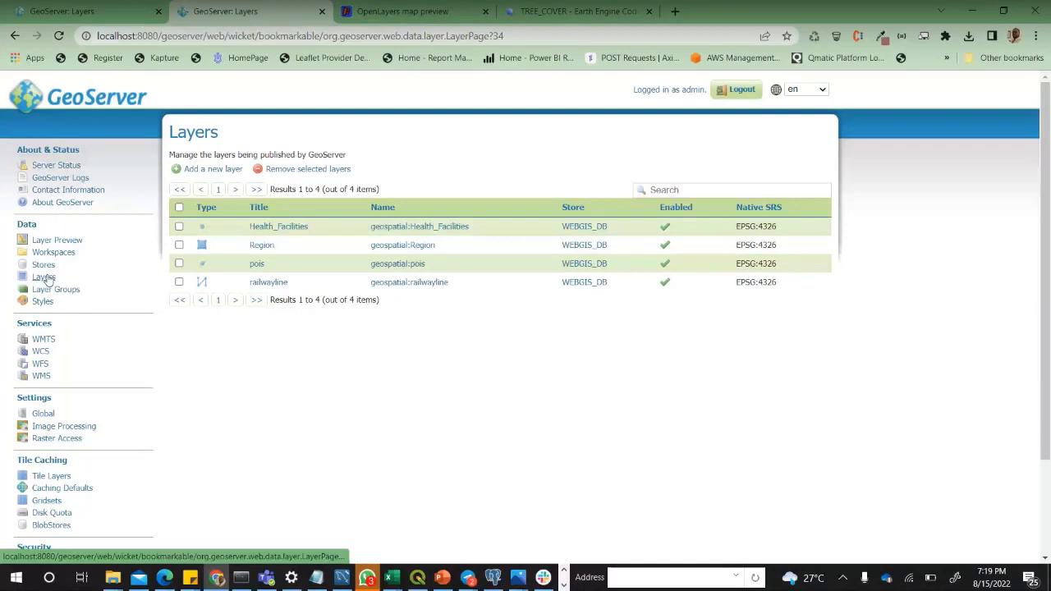
- Add another new layer from the geospatial:WEBGIS_DB store and choose the rivers table for publishing
{"action": "left_click", "coordinate": [45, 278]}
{"action": "left_click", "coordinate": [214, 169]}
{"action": "left_click", "coordinate": [237, 177]}
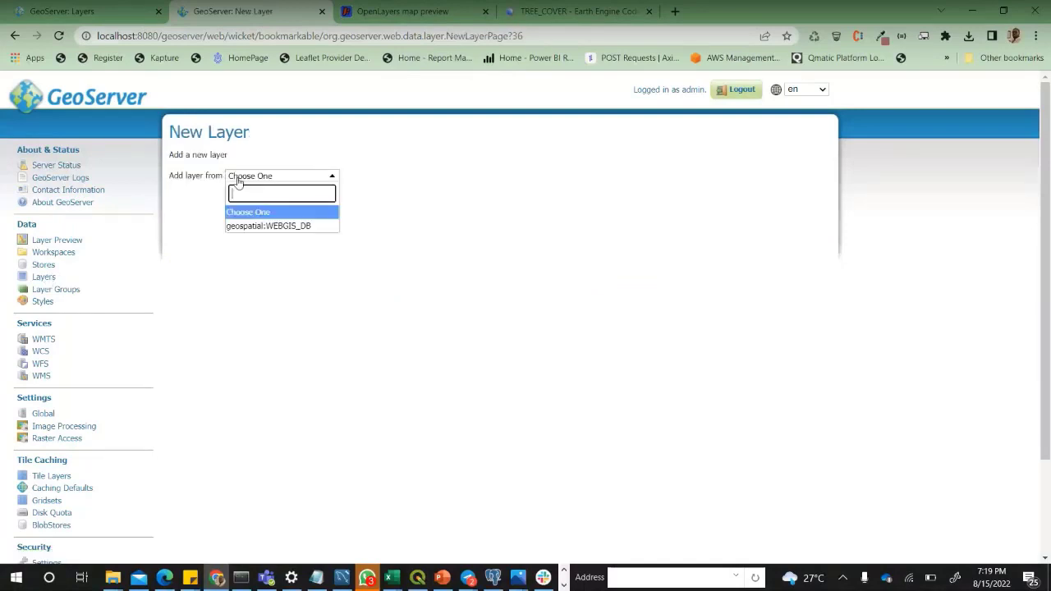
{"action": "left_click", "coordinate": [268, 225]}
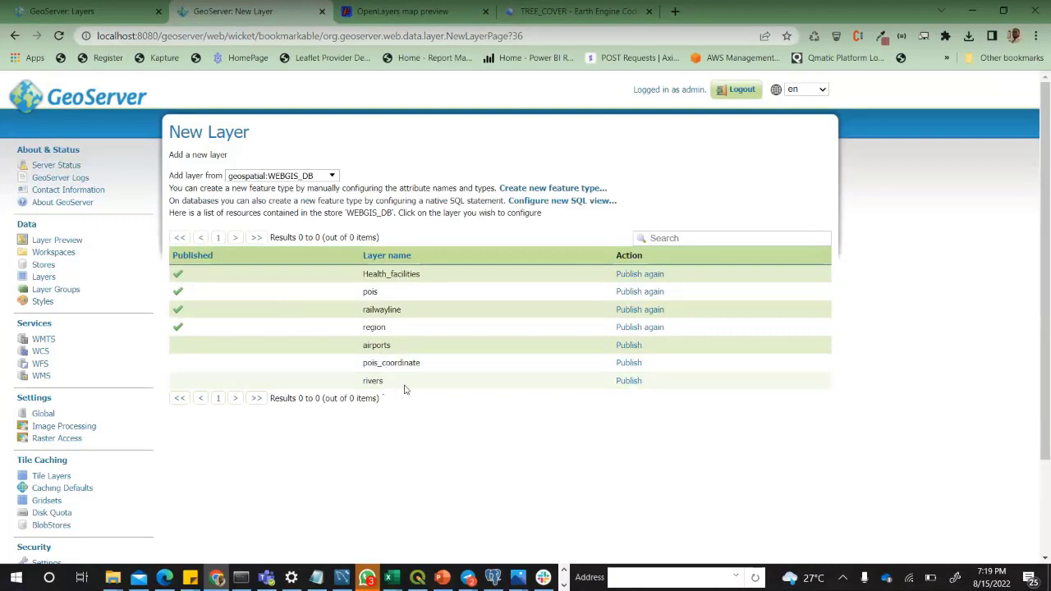
{"action": "left_click", "coordinate": [628, 381]}
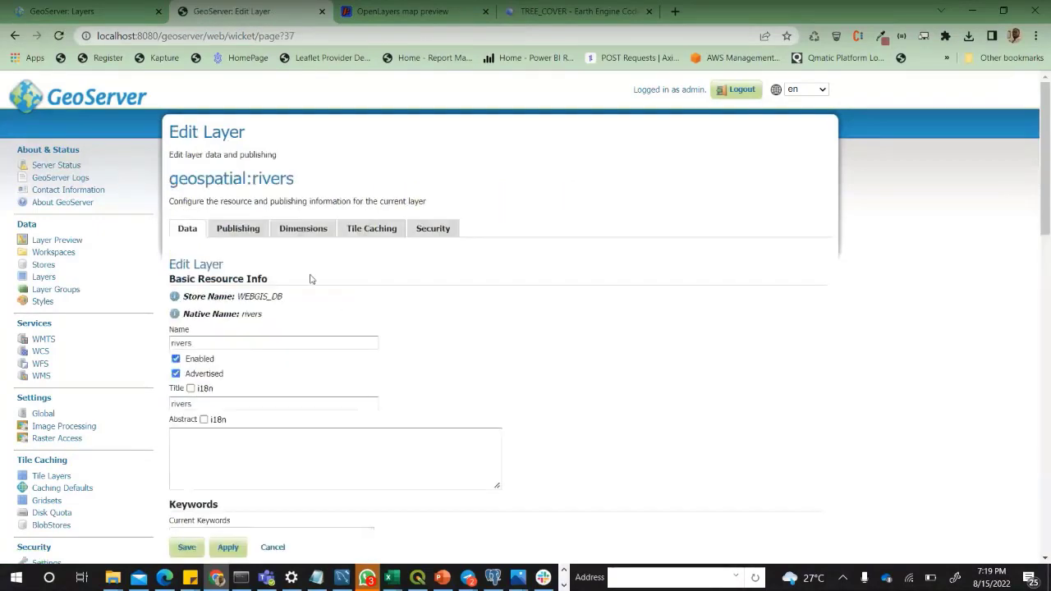
- Compute the rivers layer's native bounding box from the data and its lat/lon bounding box from the native bounds
{"action": "scroll", "coordinate": [263, 282], "scroll_direction": "down", "scroll_amount": 4}
{"action": "scroll", "coordinate": [263, 281], "scroll_direction": "up", "scroll_amount": 5}
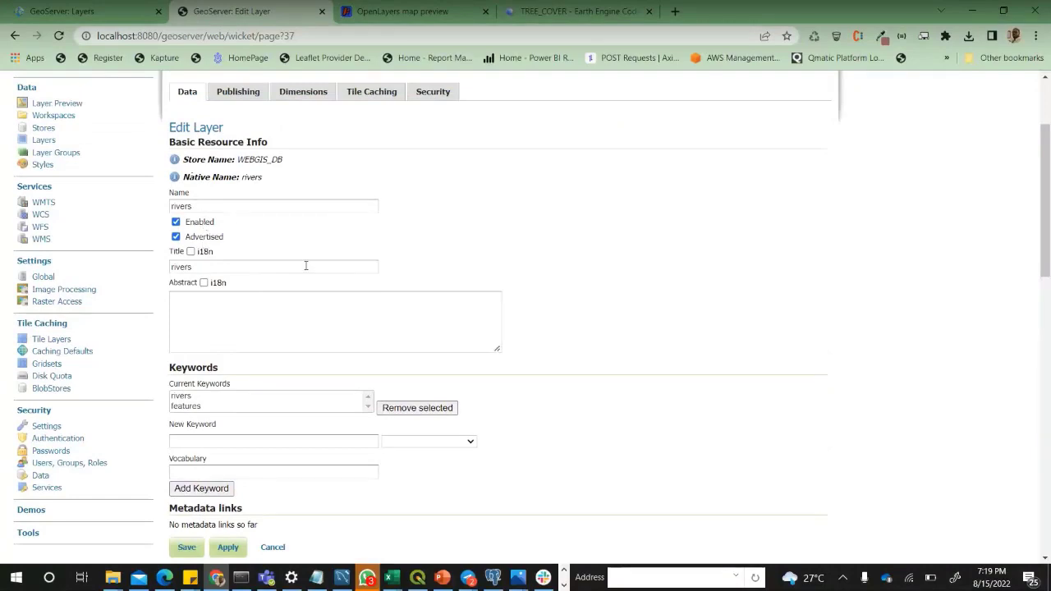
{"action": "scroll", "coordinate": [257, 288], "scroll_direction": "down", "scroll_amount": 7}
{"action": "left_click", "coordinate": [218, 344]}
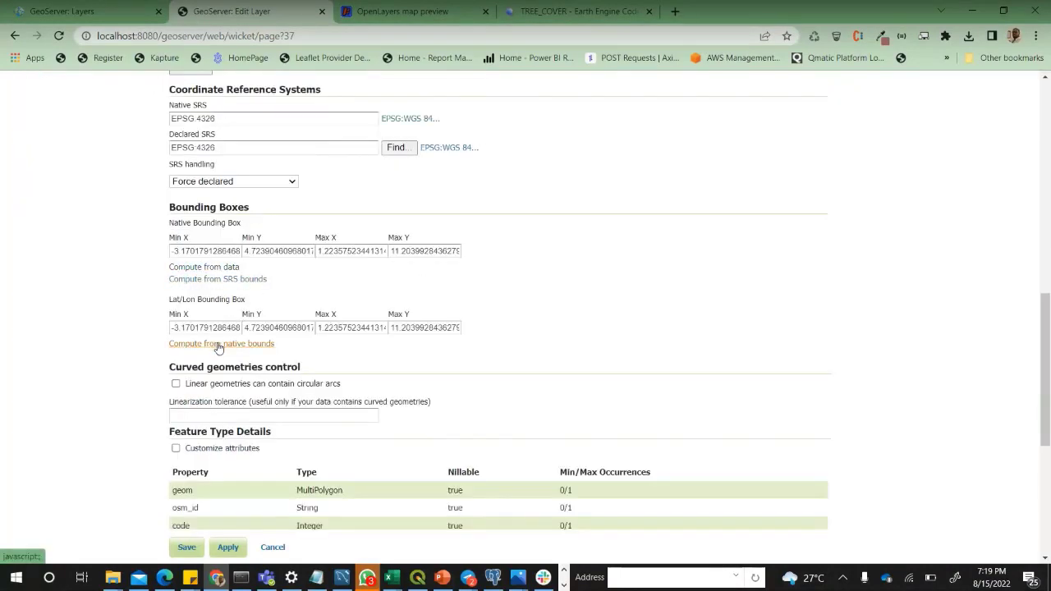
- Review the rivers layer's coordinate reference system, bounding boxes and attributes, and save the layer
{"action": "scroll", "coordinate": [367, 337], "scroll_direction": "down", "scroll_amount": 4}
{"action": "scroll", "coordinate": [364, 323], "scroll_direction": "up", "scroll_amount": 10}
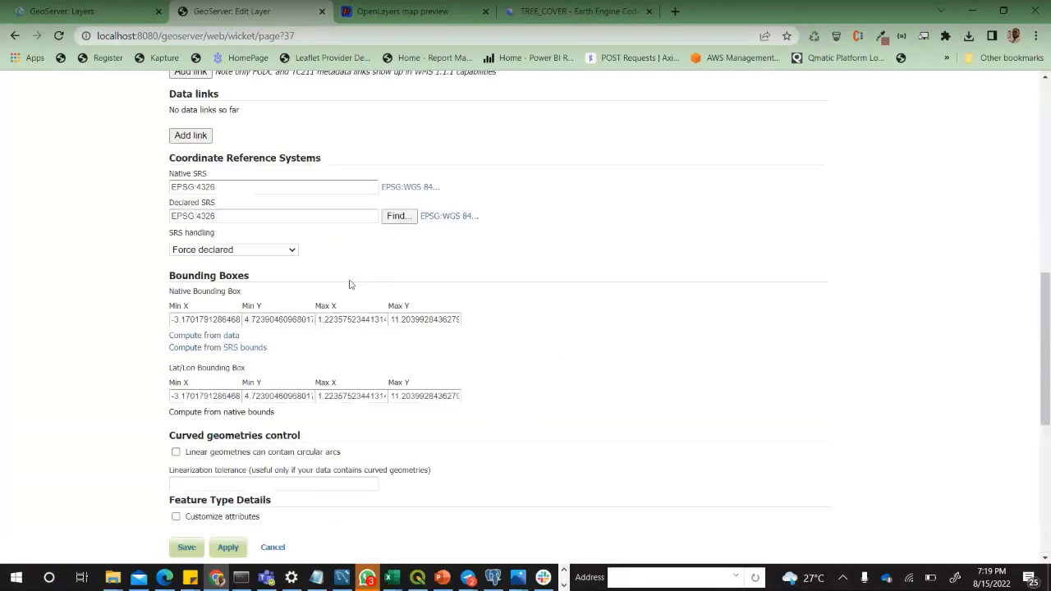
{"action": "scroll", "coordinate": [276, 232], "scroll_direction": "down", "scroll_amount": 7}
{"action": "scroll", "coordinate": [282, 309], "scroll_direction": "down", "scroll_amount": 2}
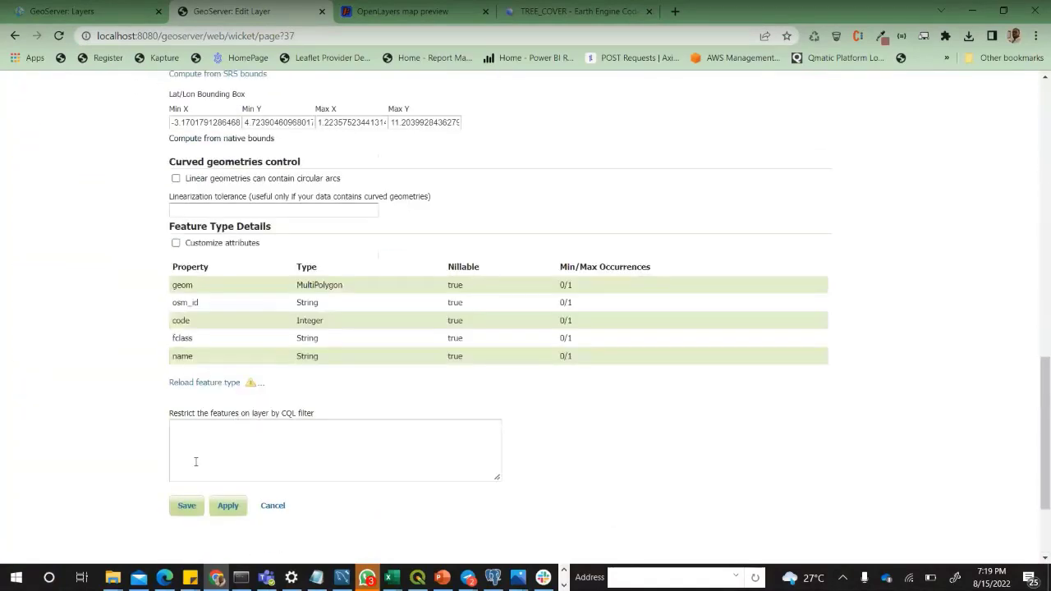
{"action": "left_click", "coordinate": [190, 510]}
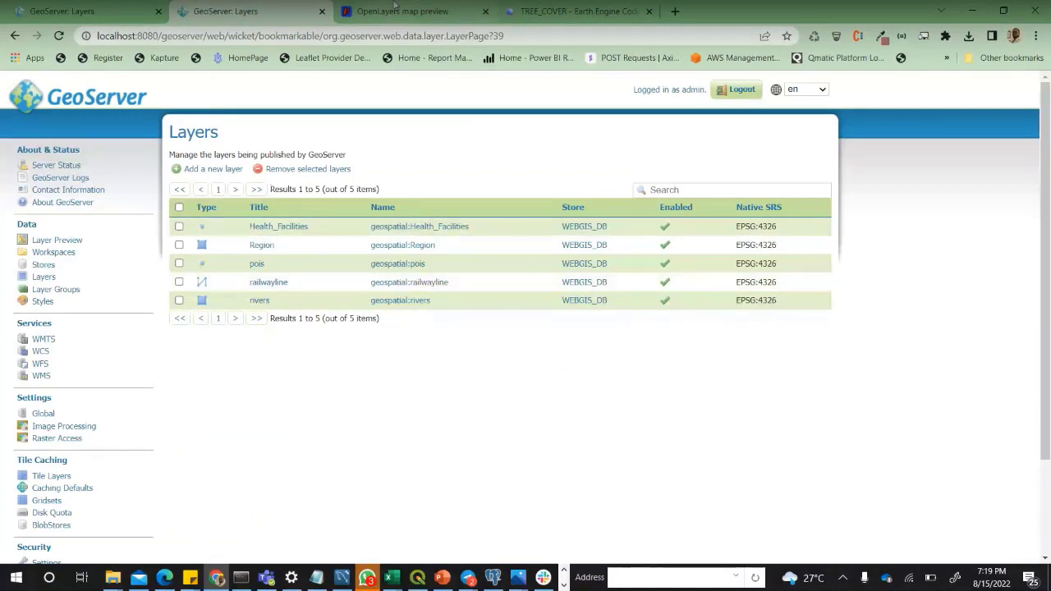
- Open the layer preview list and preview the pois layer as an OpenLayers map
{"action": "left_click", "coordinate": [62, 240]}
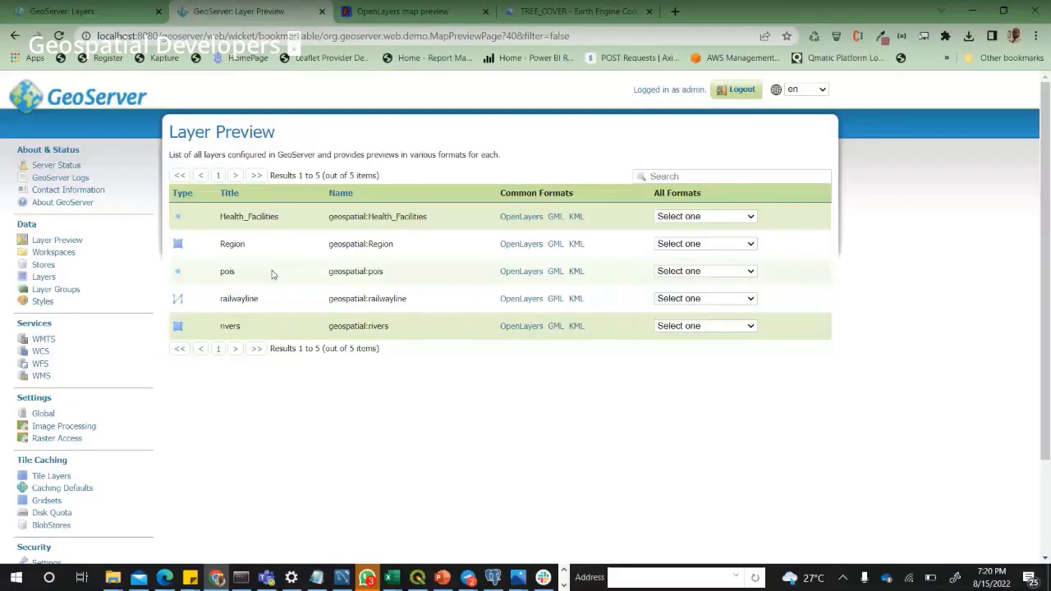
{"action": "left_click", "coordinate": [522, 271]}
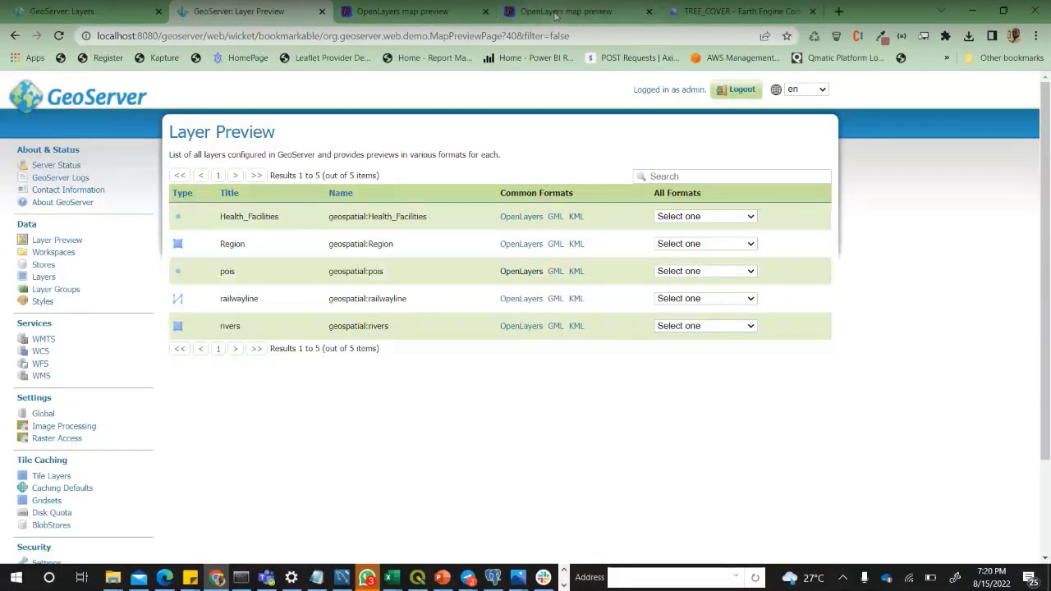
{"action": "left_click", "coordinate": [555, 13]}
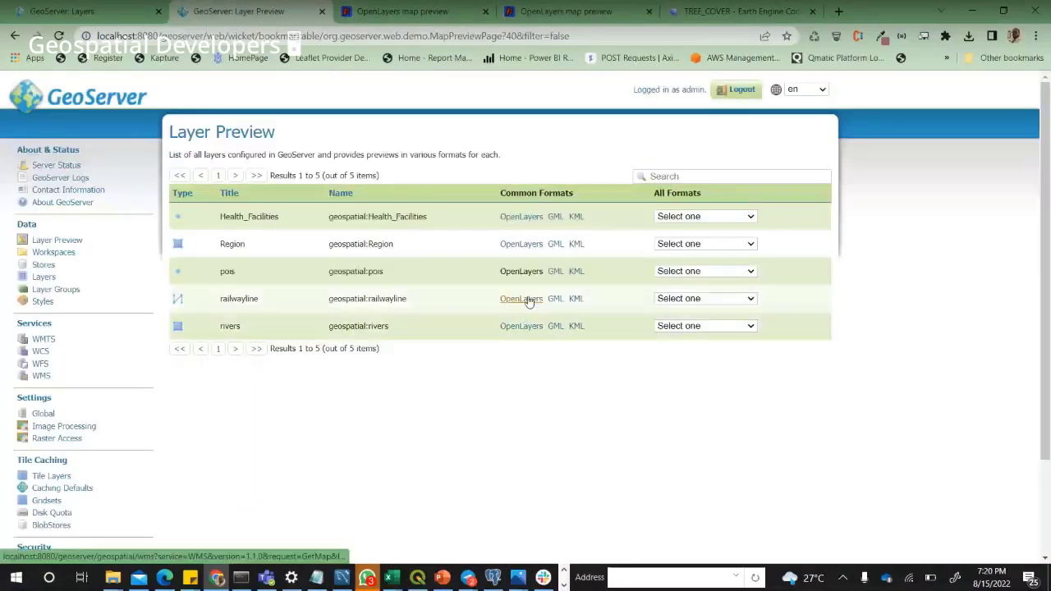
- Preview the railwayline layer as an OpenLayers map in a new browser tab and inspect its lines at different scales
{"action": "right_click", "coordinate": [526, 300]}
{"action": "left_click", "coordinate": [559, 305]}
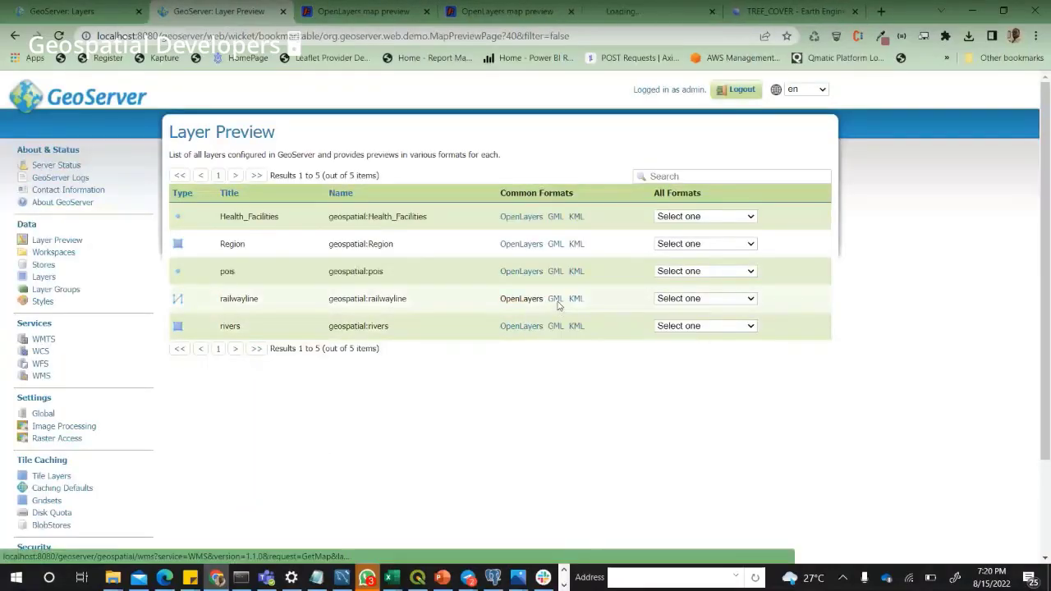
{"action": "left_click", "coordinate": [632, 12]}
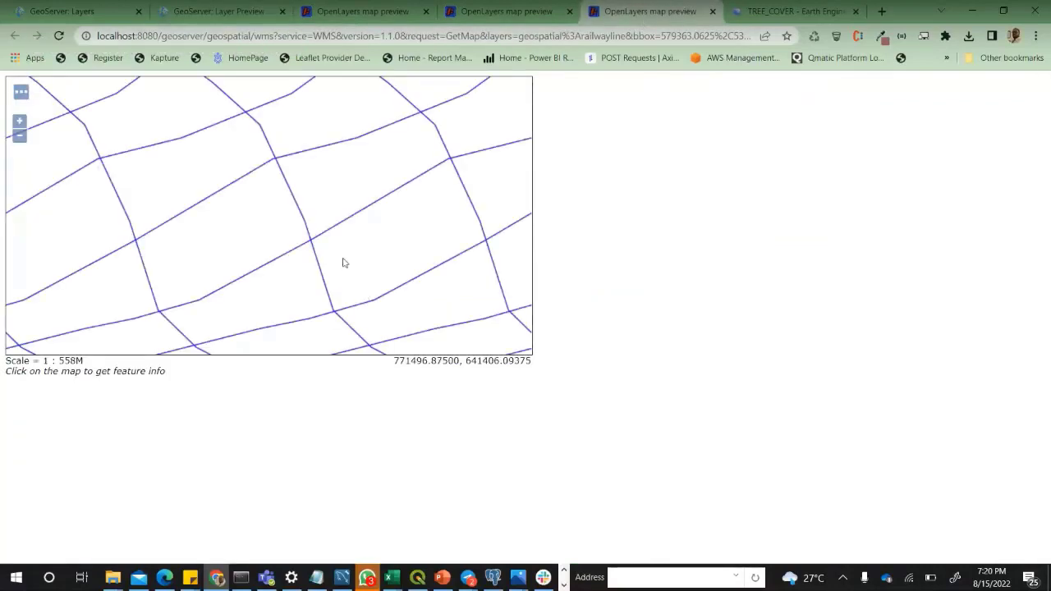
{"action": "scroll", "coordinate": [346, 260], "scroll_direction": "up", "scroll_amount": 3}
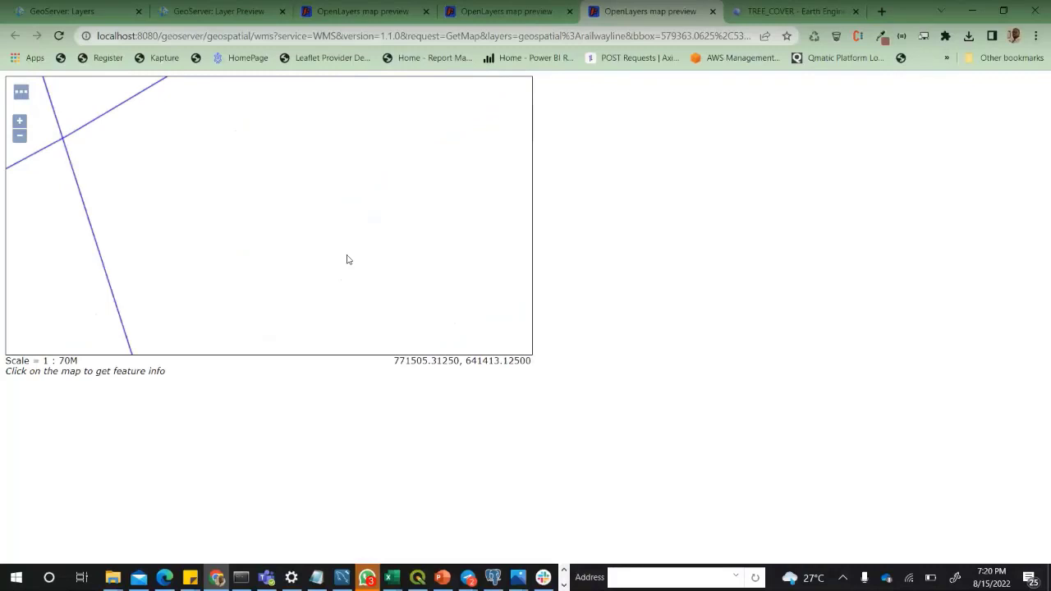
{"action": "scroll", "coordinate": [347, 259], "scroll_direction": "down", "scroll_amount": 3}
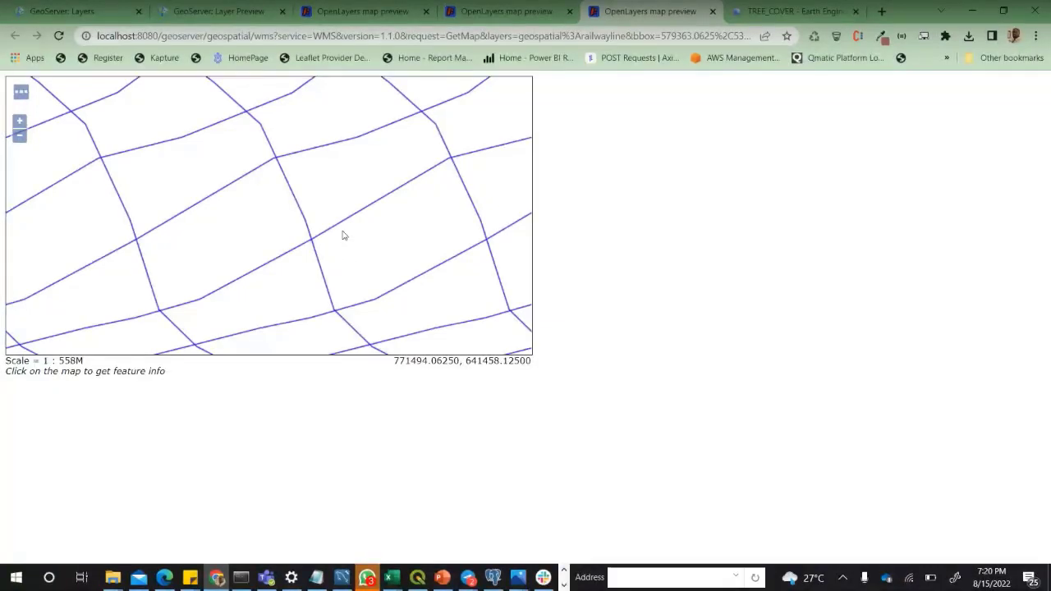
{"action": "scroll", "coordinate": [343, 236], "scroll_direction": "up", "scroll_amount": 2}
{"action": "scroll", "coordinate": [402, 185], "scroll_direction": "down", "scroll_amount": 2}
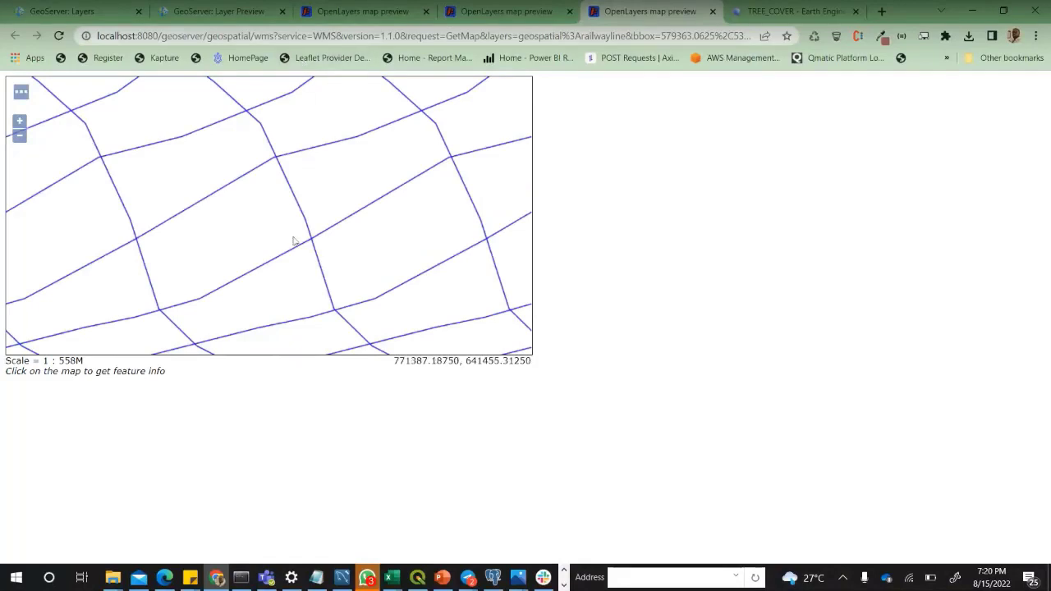
- Return to the layer preview list and inspect the rivers layer as an OpenLayers map
{"action": "left_click", "coordinate": [213, 10]}
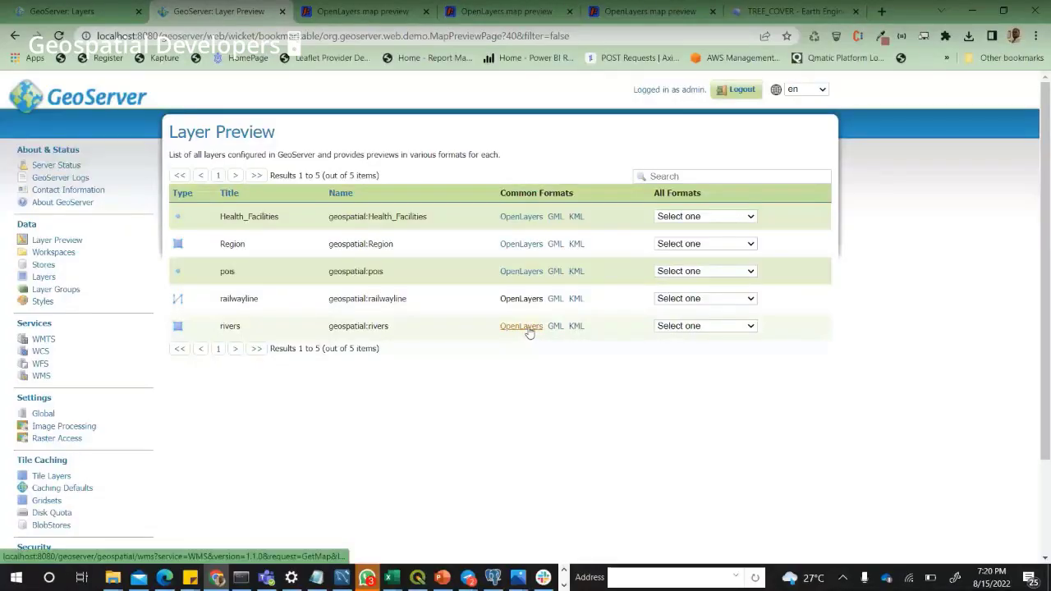
{"action": "left_click", "coordinate": [532, 326]}
{"action": "scroll", "coordinate": [290, 411], "scroll_direction": "up", "scroll_amount": 5}
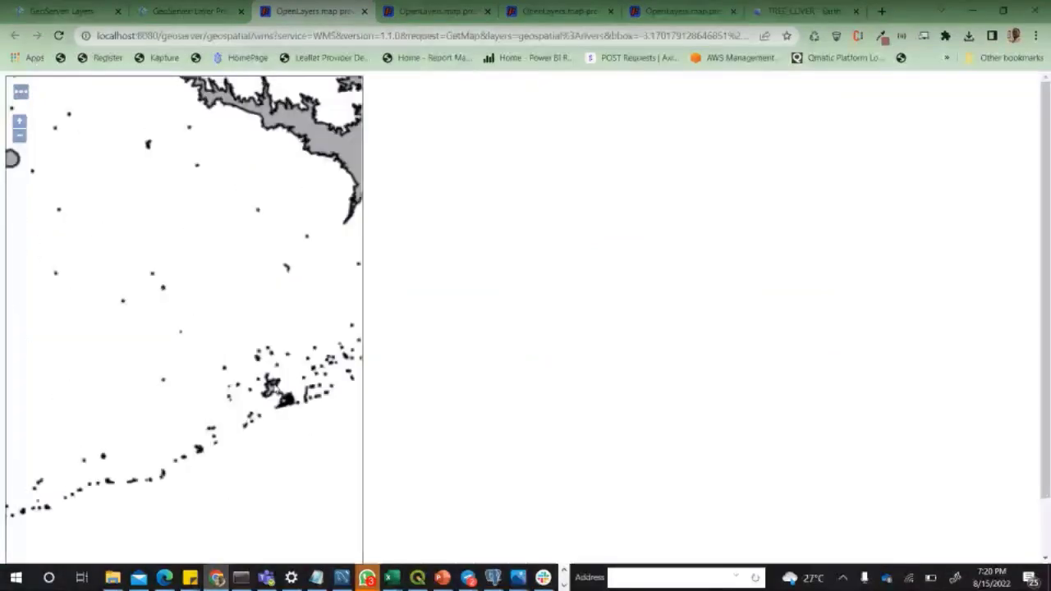
{"action": "scroll", "coordinate": [290, 402], "scroll_direction": "down", "scroll_amount": 5}
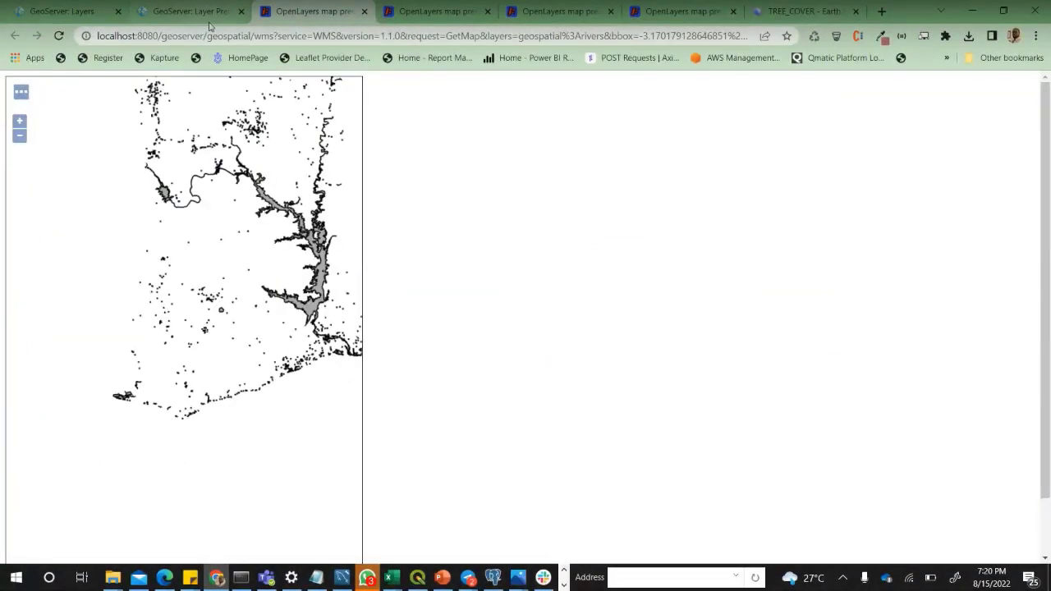
- Reopen the railwayline layer's settings for editing and recompute its native bounding box from the data
{"action": "mouse_move", "coordinate": [205, 17]}
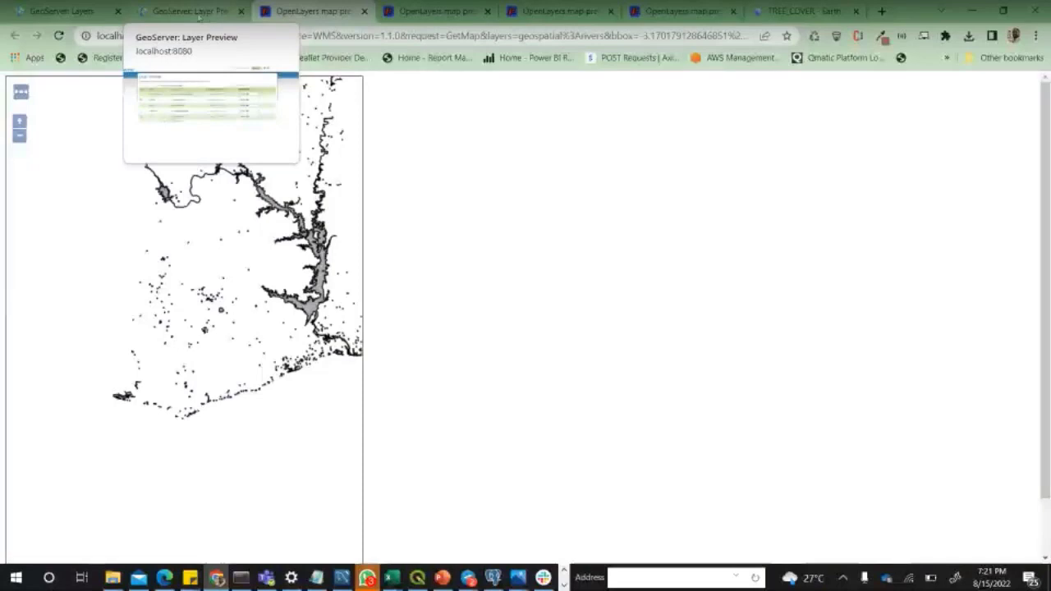
{"action": "left_click", "coordinate": [197, 16]}
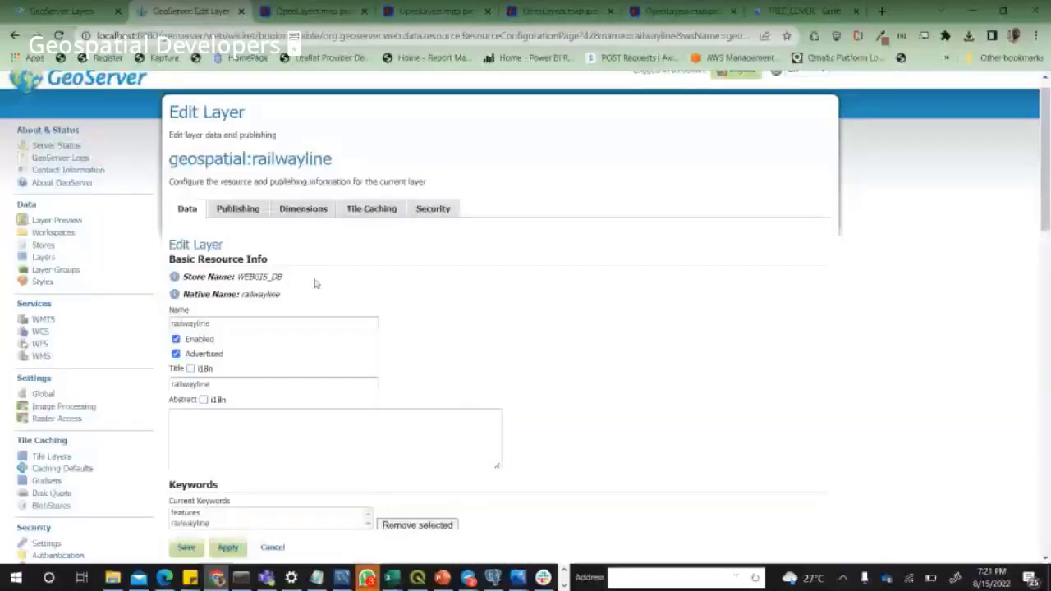
{"action": "scroll", "coordinate": [271, 277], "scroll_direction": "down", "scroll_amount": 10}
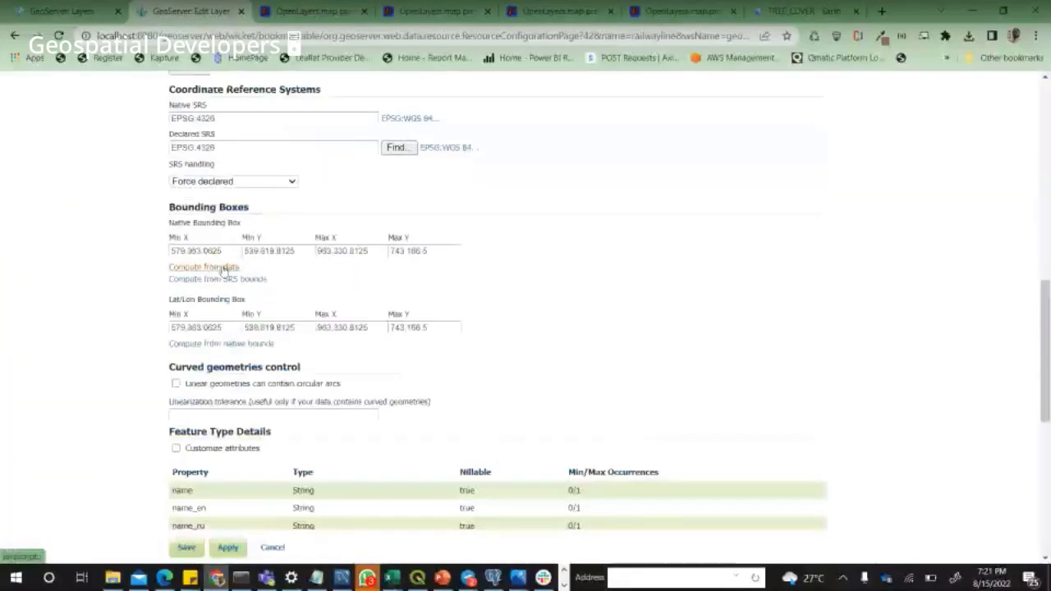
{"action": "left_click", "coordinate": [224, 270]}
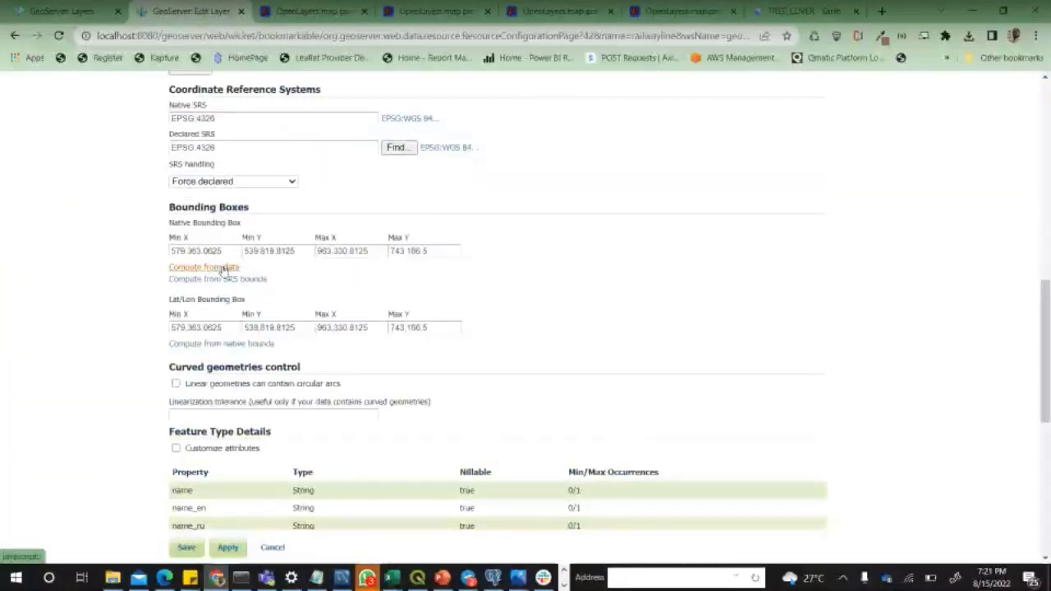
- Compute the railwayline layer's native bounding box from the SRS bounds and its lat/lon bounding box from those native bounds
{"action": "left_click", "coordinate": [245, 283]}
{"action": "scroll", "coordinate": [254, 271], "scroll_direction": "up", "scroll_amount": 1}
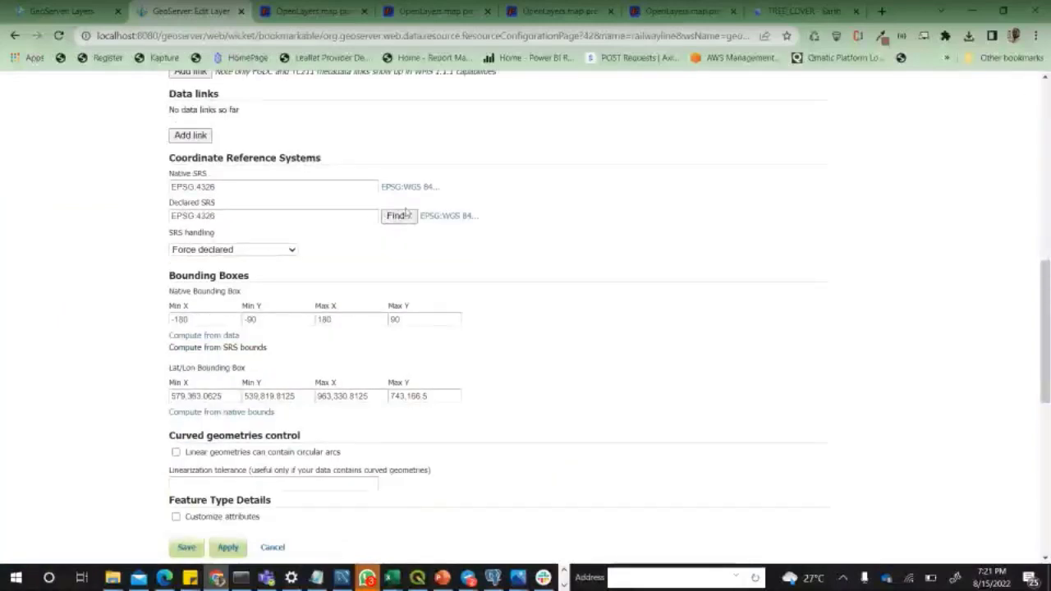
{"action": "scroll", "coordinate": [389, 236], "scroll_direction": "up", "scroll_amount": 1}
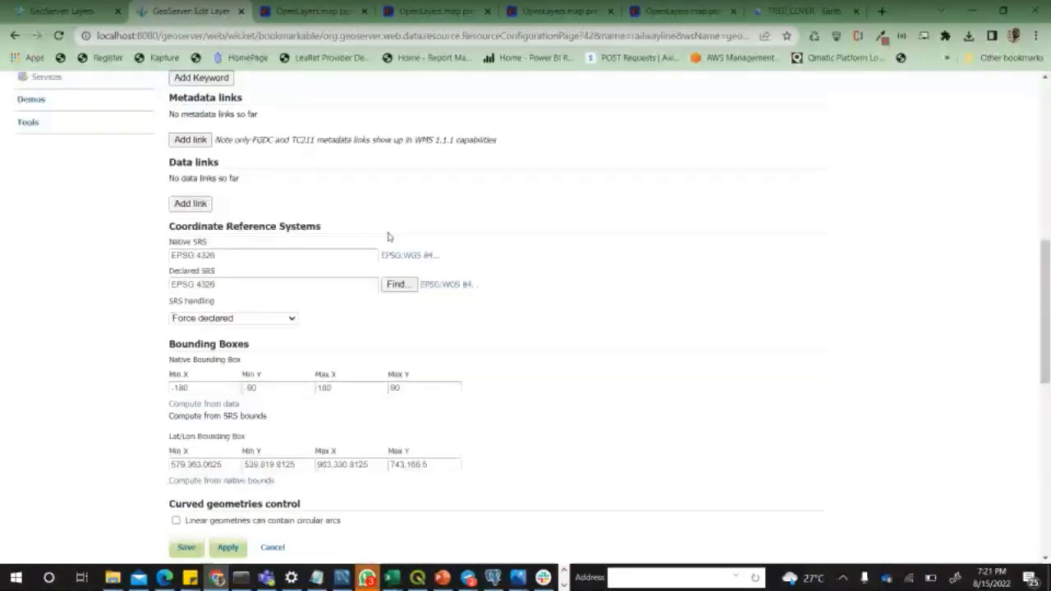
{"action": "scroll", "coordinate": [325, 283], "scroll_direction": "down", "scroll_amount": 3}
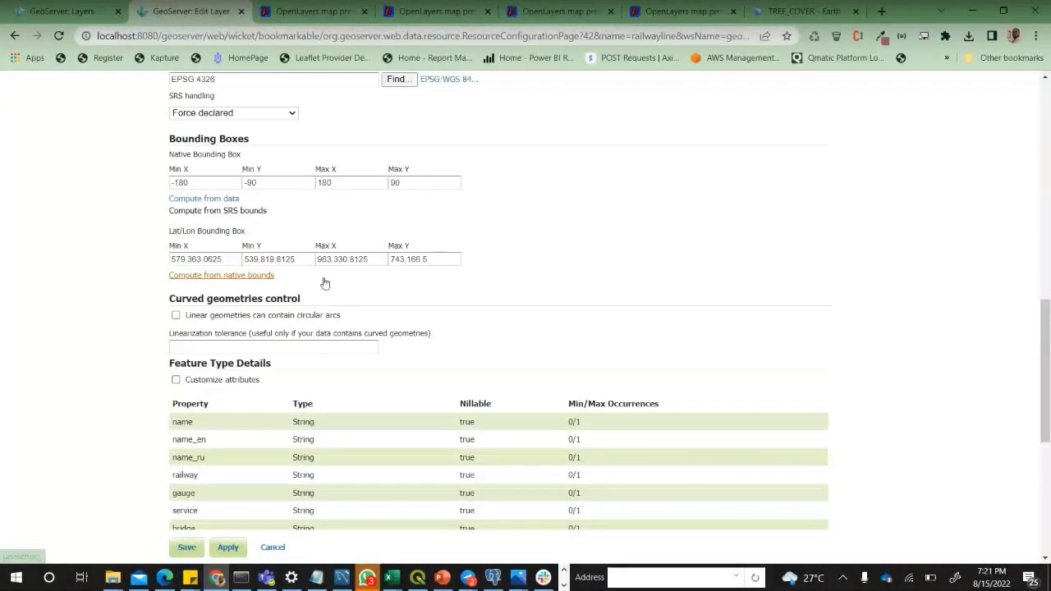
{"action": "left_click", "coordinate": [250, 279]}
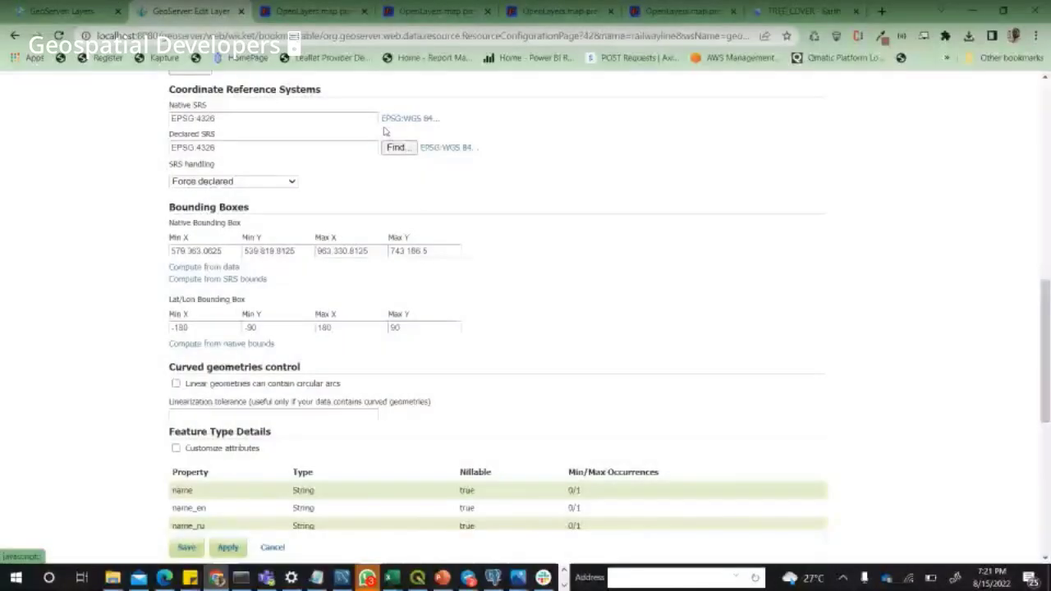
- Examine the railwayline layer's basic information, native and declared SRS, and the Min X value of its native bounding box
{"action": "left_click", "coordinate": [316, 121]}
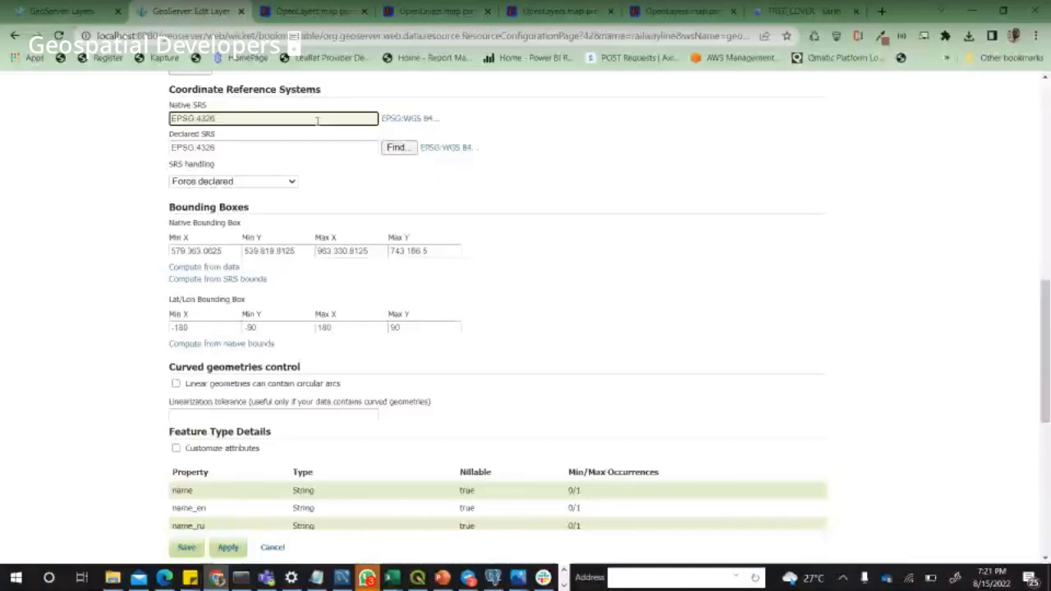
{"action": "scroll", "coordinate": [255, 204], "scroll_direction": "down", "scroll_amount": 2}
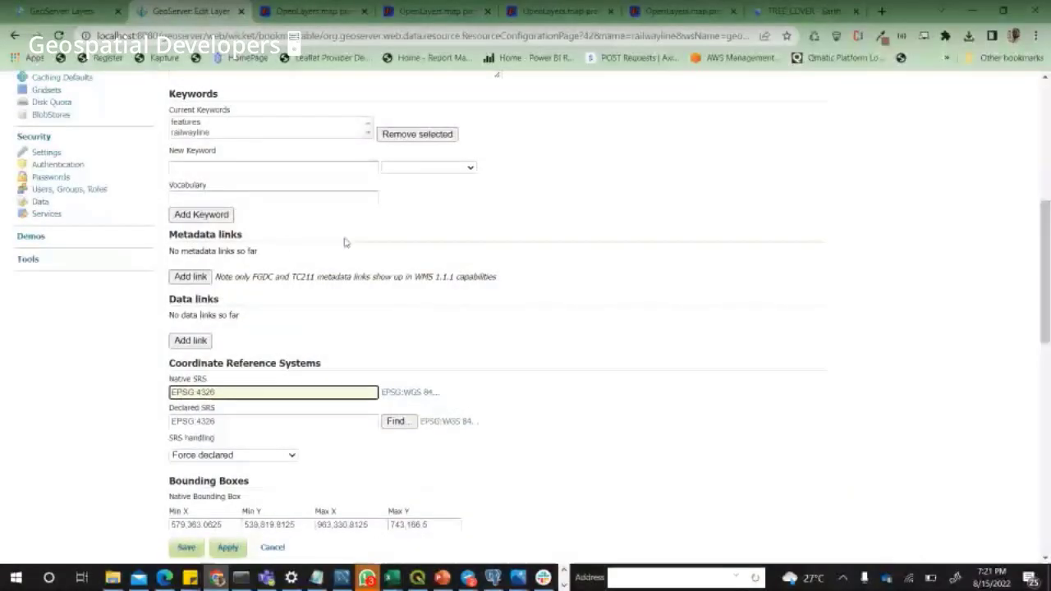
{"action": "scroll", "coordinate": [311, 234], "scroll_direction": "up", "scroll_amount": 2}
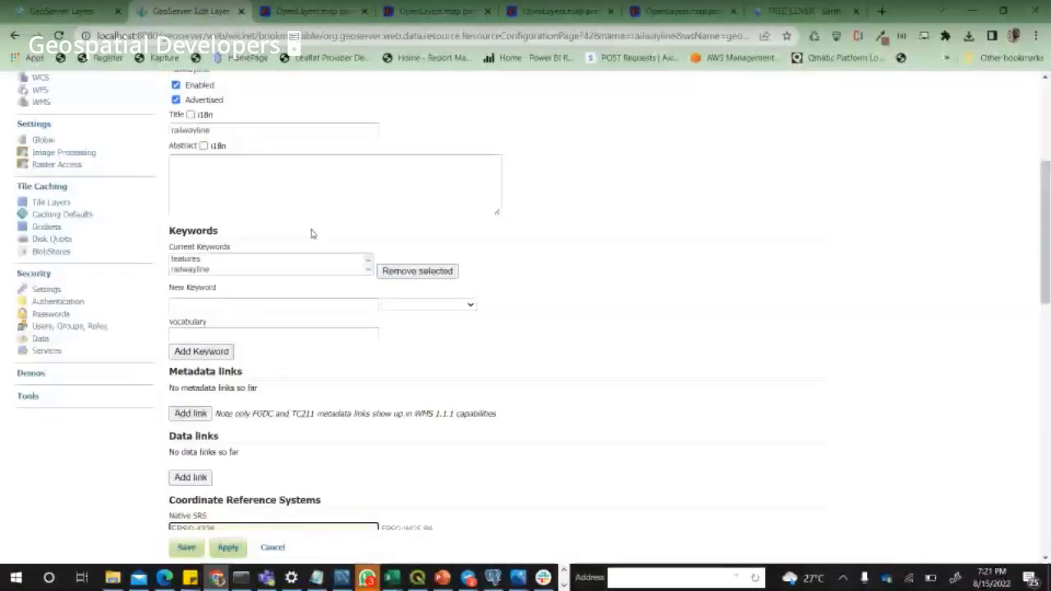
{"action": "scroll", "coordinate": [311, 234], "scroll_direction": "up", "scroll_amount": 2}
{"action": "scroll", "coordinate": [310, 173], "scroll_direction": "up", "scroll_amount": 1}
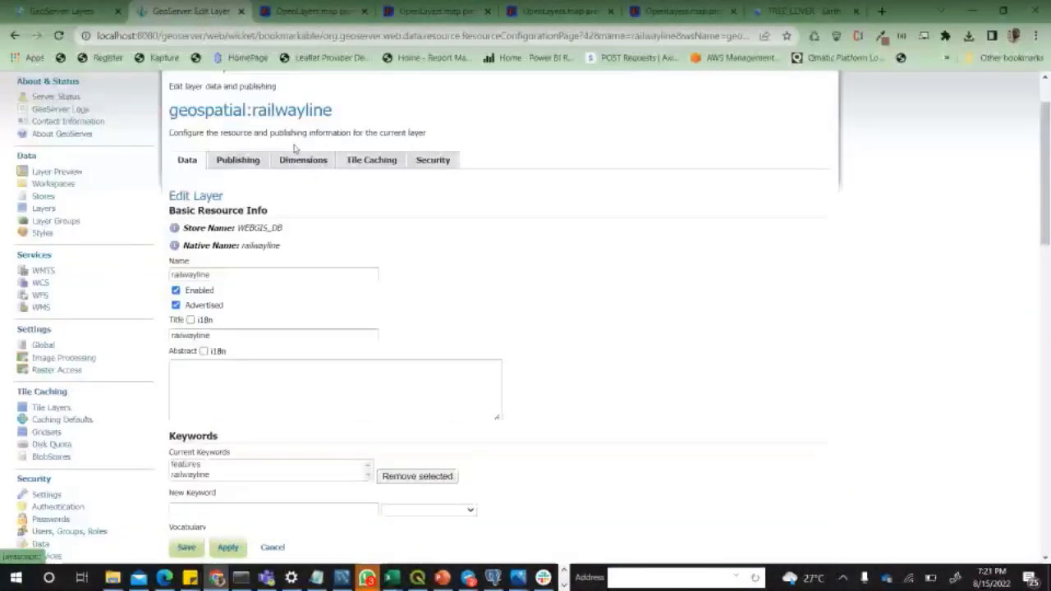
{"action": "scroll", "coordinate": [308, 116], "scroll_direction": "down", "scroll_amount": 1}
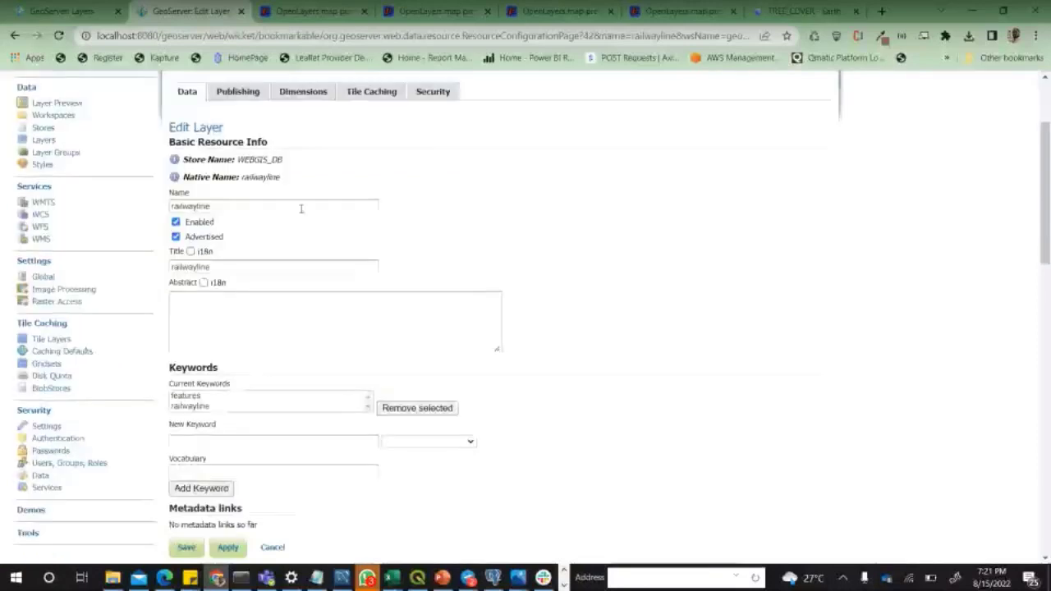
{"action": "scroll", "coordinate": [312, 230], "scroll_direction": "down", "scroll_amount": 5}
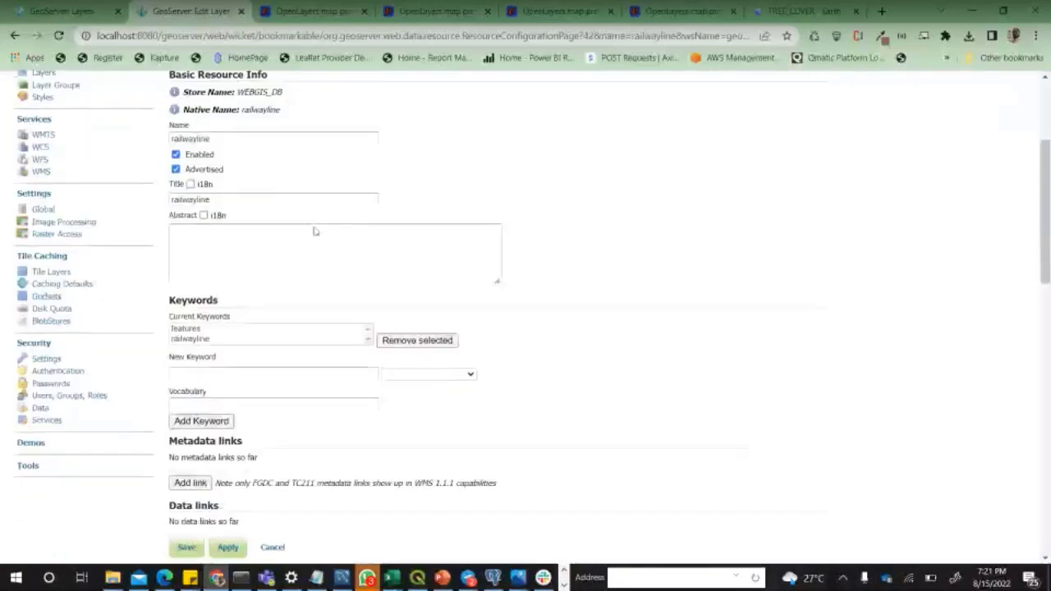
{"action": "scroll", "coordinate": [324, 342], "scroll_direction": "down", "scroll_amount": 2}
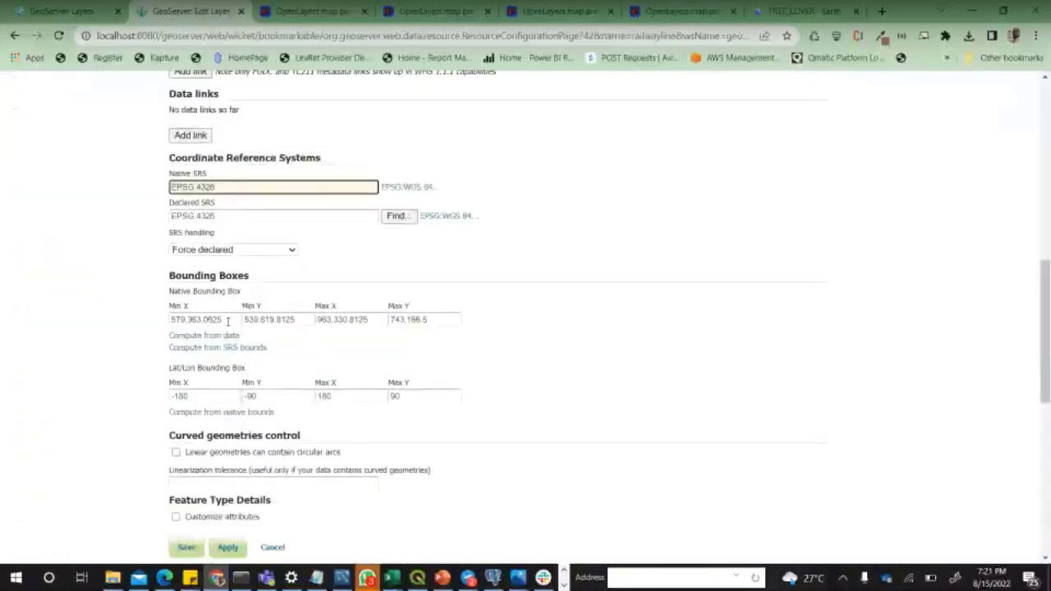
{"action": "left_click_drag", "start_coordinate": [229, 321], "coordinate": [142, 326]}
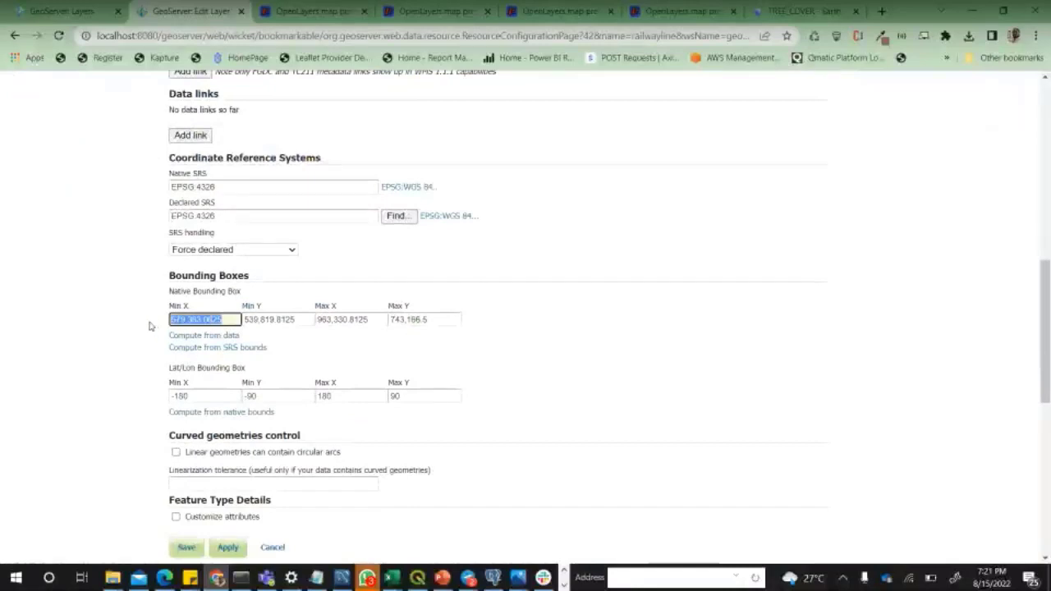
- Examine the Min Y and Max X values of the railwayline layer's native bounding box
{"action": "left_click_drag", "start_coordinate": [308, 320], "coordinate": [244, 320]}
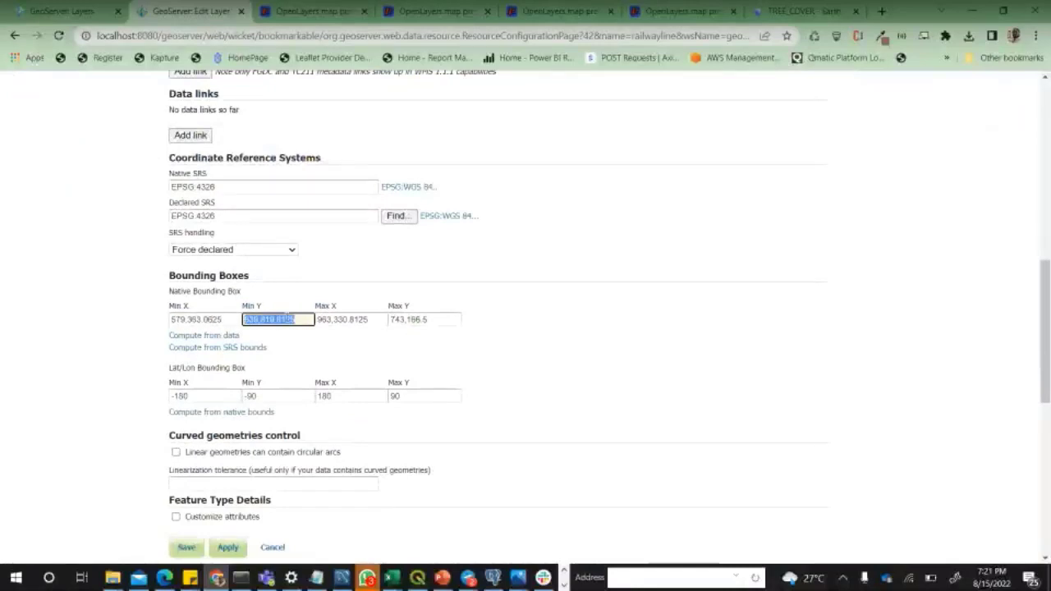
{"action": "key", "text": "Tab"}
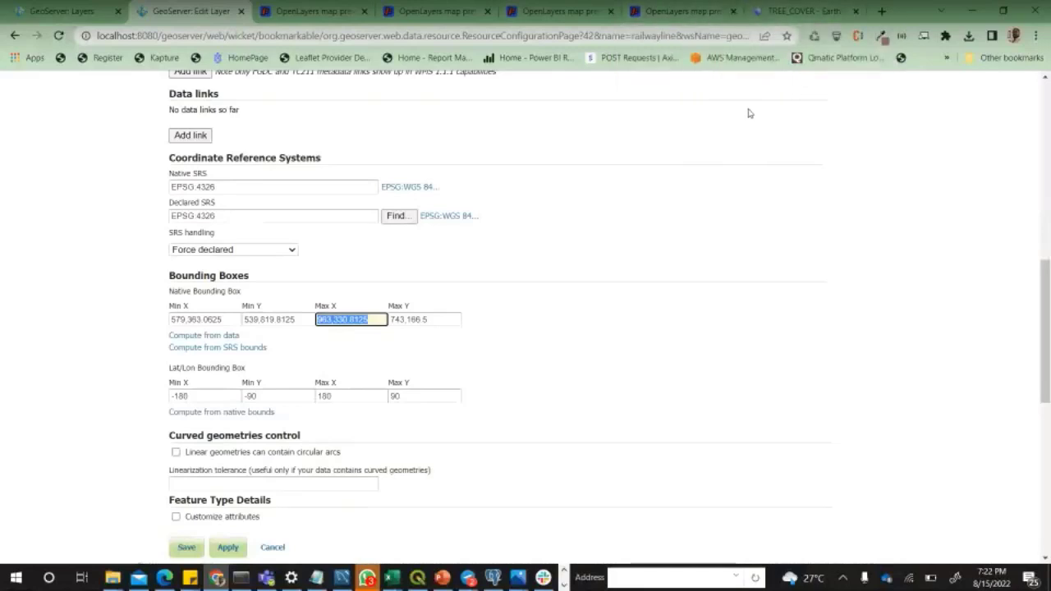
{"action": "left_click", "coordinate": [658, 267]}
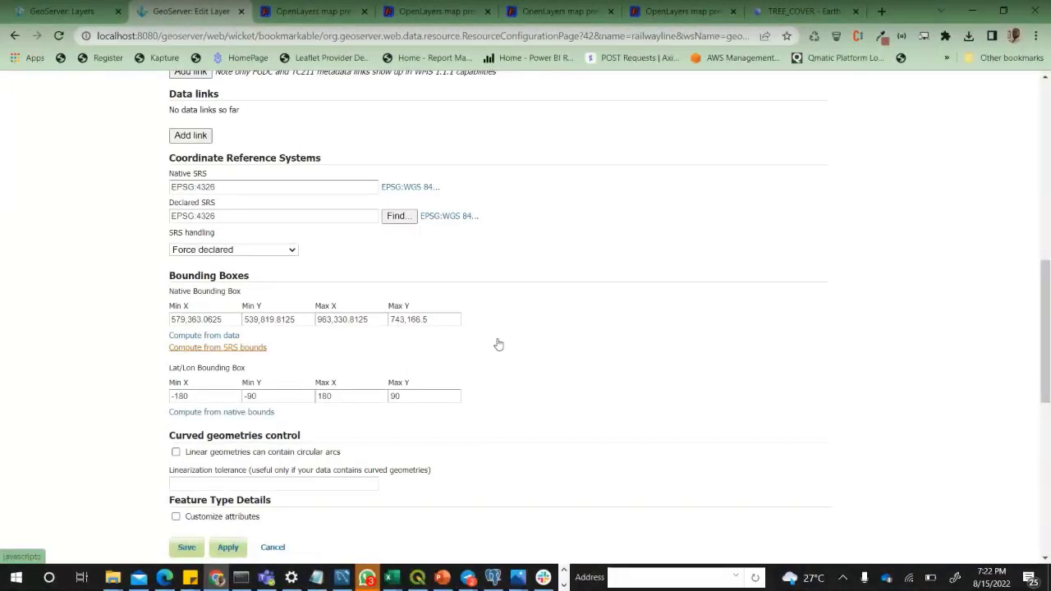
{"action": "scroll", "coordinate": [498, 344], "scroll_direction": "up", "scroll_amount": 3}
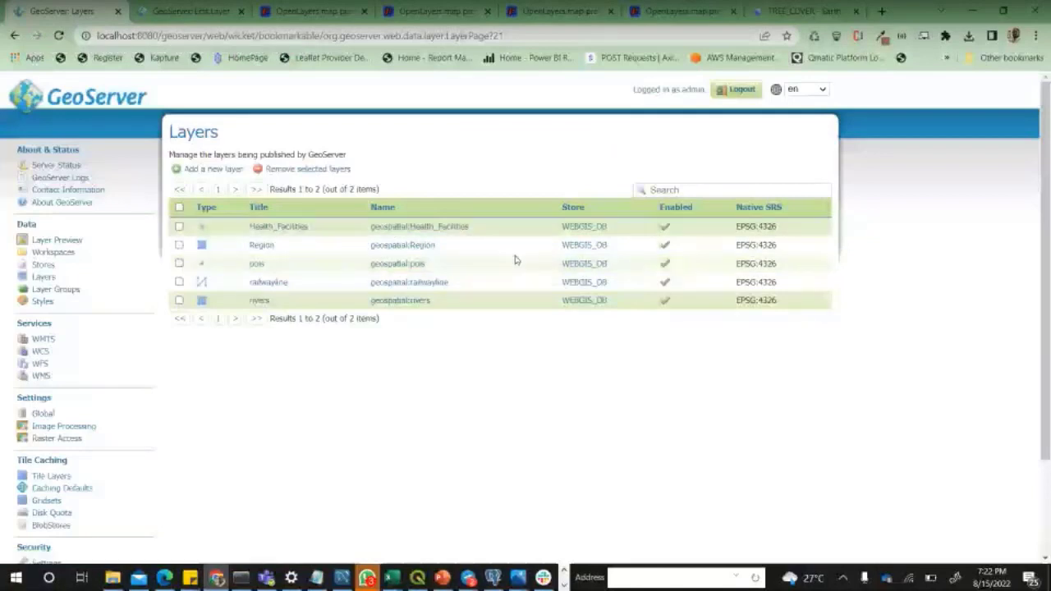
- Switch to QGIS and add the Health_facilities table from the WEBGIS database's public schema to the project
{"action": "mouse_move", "coordinate": [418, 579]}
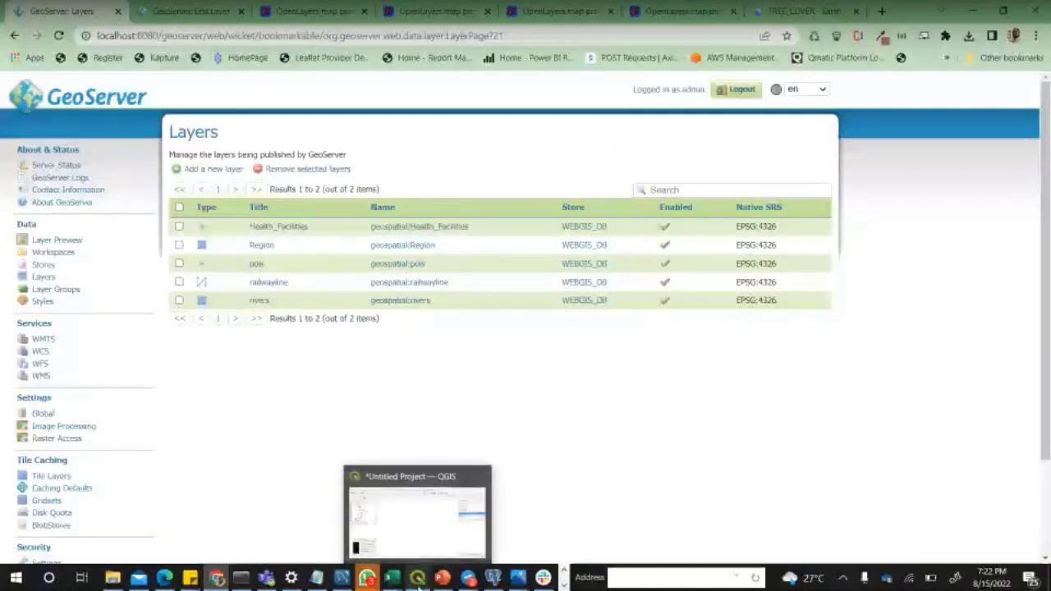
{"action": "left_click", "coordinate": [418, 579]}
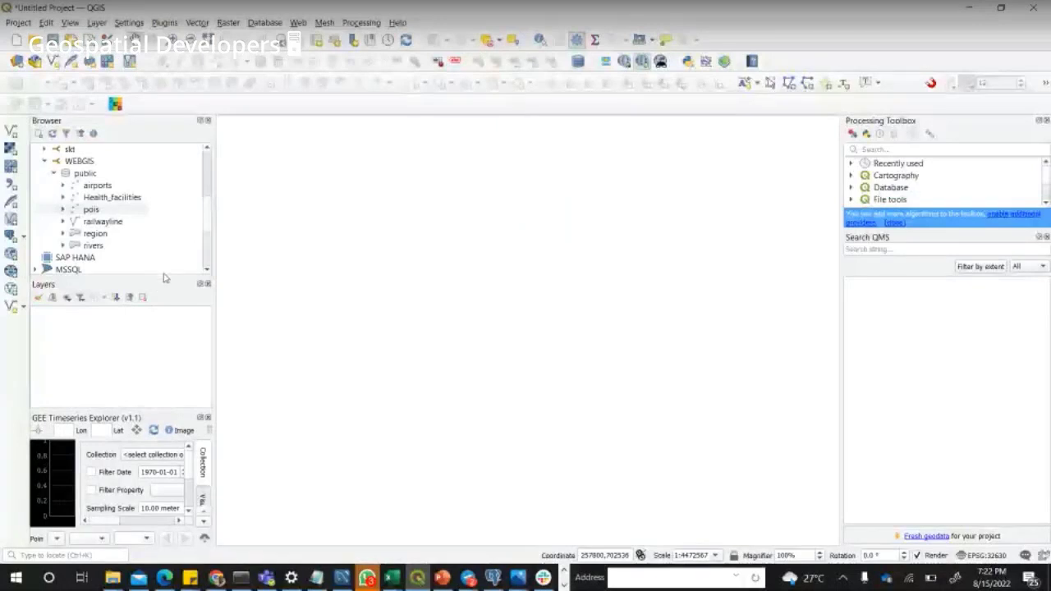
{"action": "left_click_drag", "start_coordinate": [164, 277], "coordinate": [173, 230]}
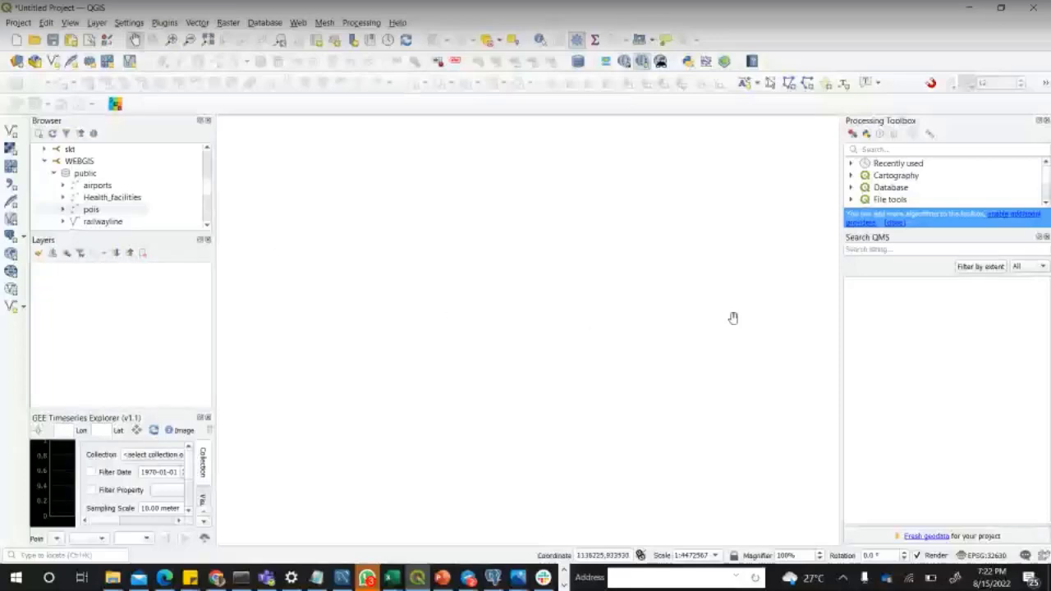
{"action": "left_click", "coordinate": [120, 201]}
{"action": "mouse_move", "coordinate": [119, 201]}
{"action": "left_mouse_down"}
{"action": "mouse_move", "coordinate": [99, 212]}
{"action": "mouse_move", "coordinate": [95, 273]}
{"action": "left_mouse_up"}
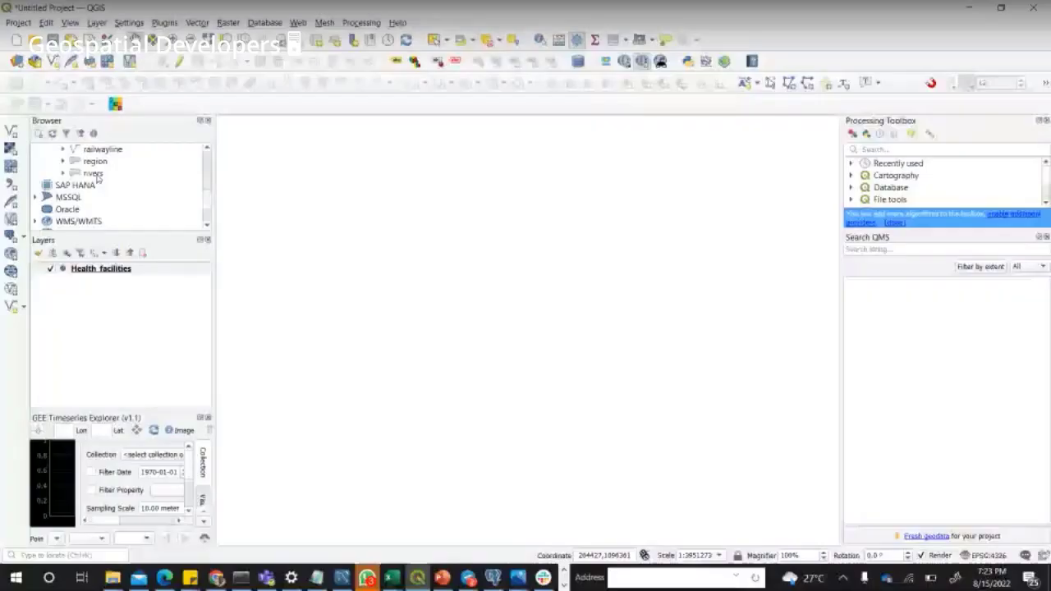
- Add the rivers and pois tables and a second copy of Health_facilities from the WEBGIS public schema to the project
{"action": "left_click", "coordinate": [93, 174]}
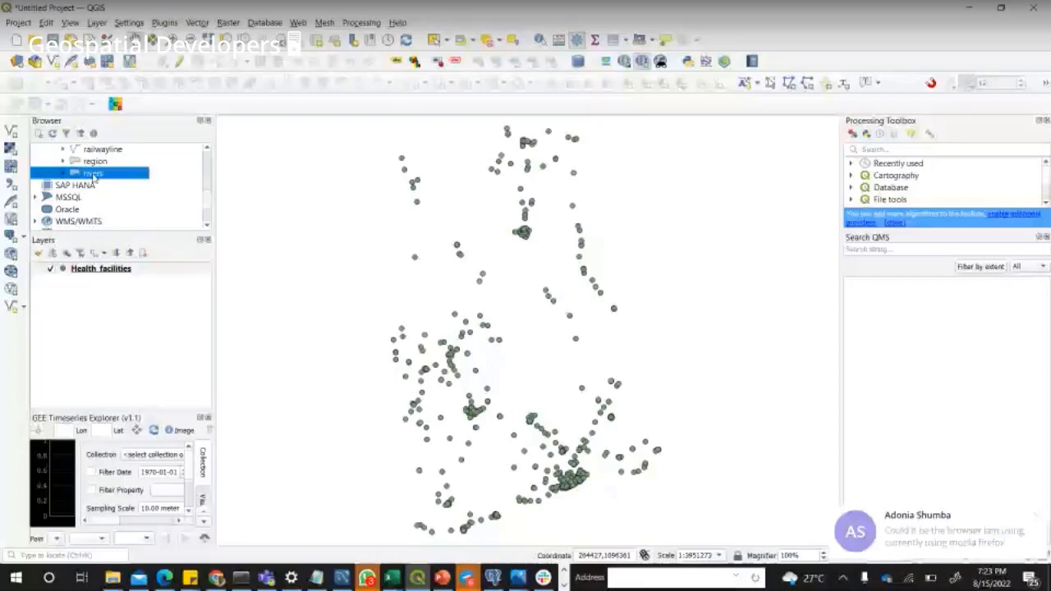
{"action": "left_click_drag", "start_coordinate": [92, 177], "coordinate": [103, 319]}
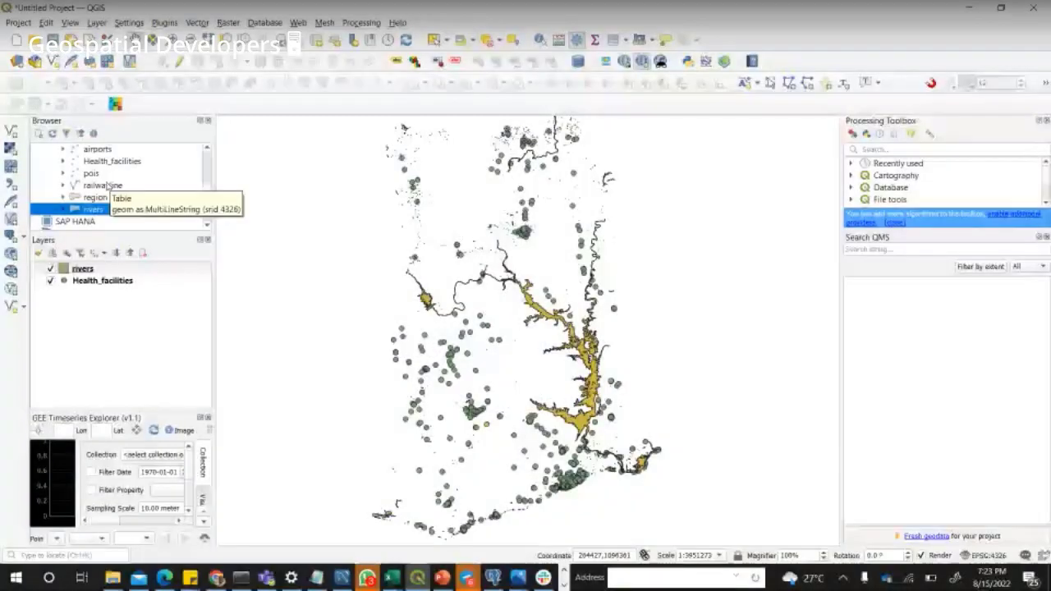
{"action": "left_click_drag", "start_coordinate": [90, 173], "coordinate": [105, 316]}
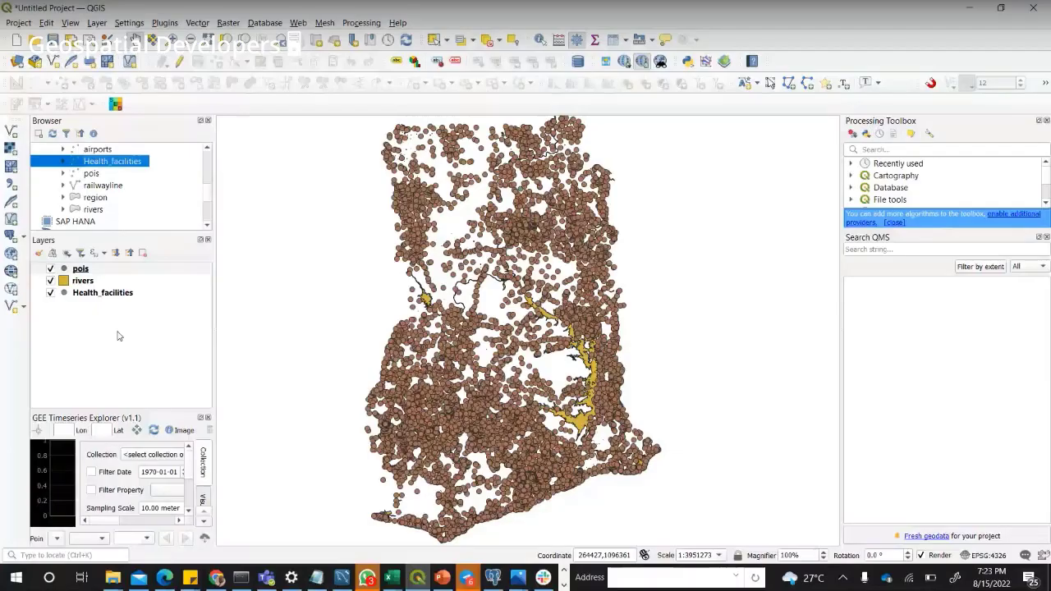
{"action": "left_click_drag", "start_coordinate": [112, 197], "coordinate": [118, 328]}
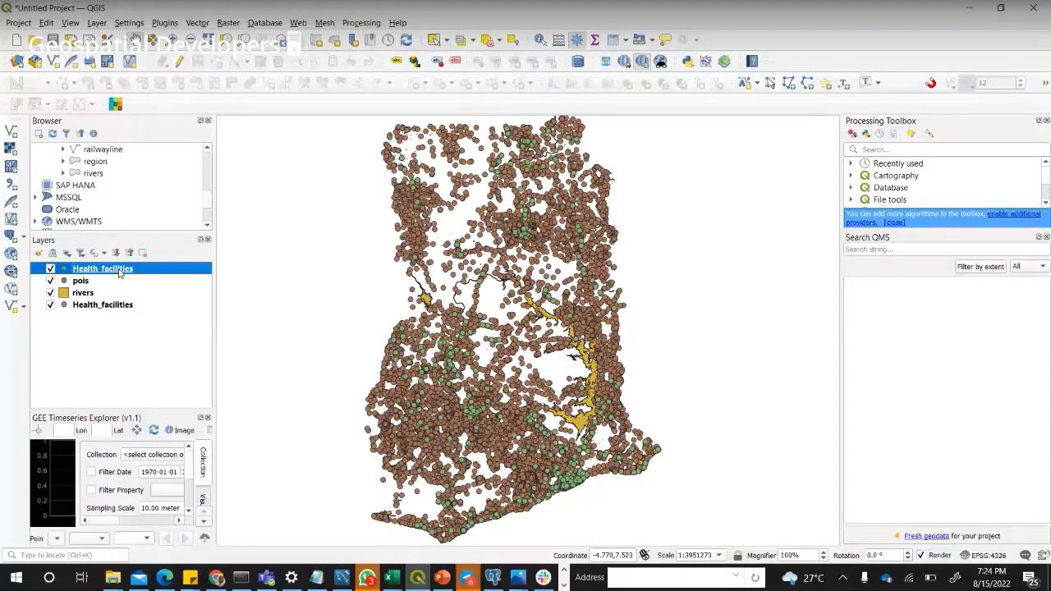
- Set the simple marker fill colour of the topmost Health_facilities layer to light pink and apply it
{"action": "double_click", "coordinate": [122, 270]}
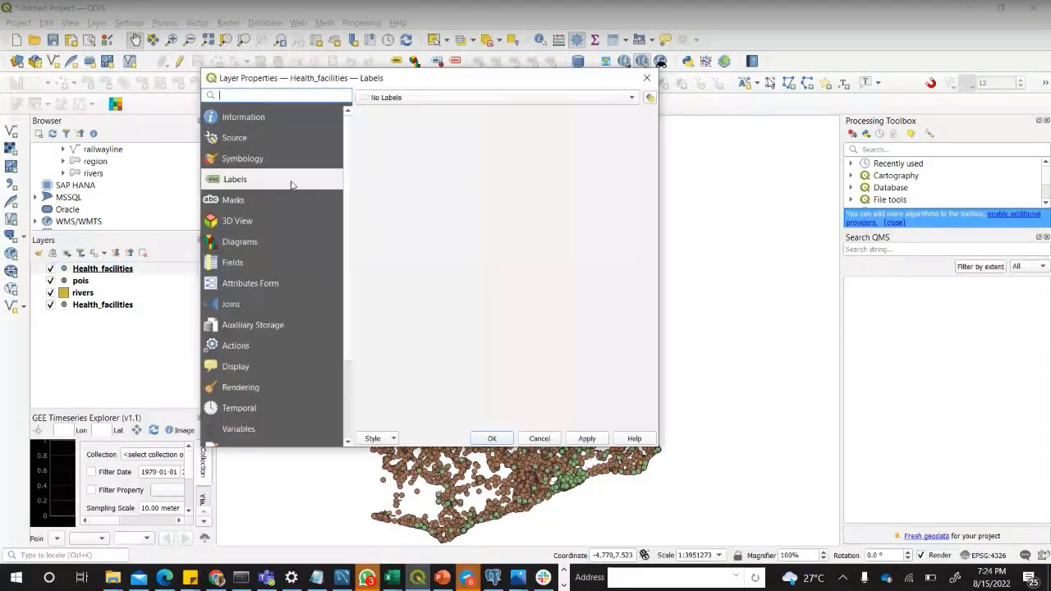
{"action": "left_click", "coordinate": [274, 156]}
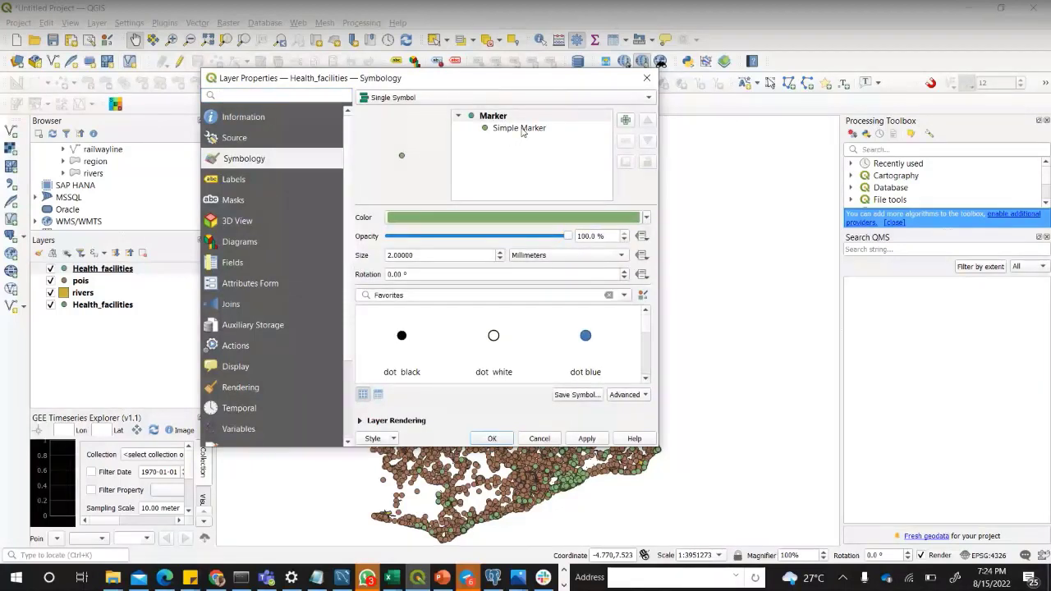
{"action": "left_click", "coordinate": [521, 129]}
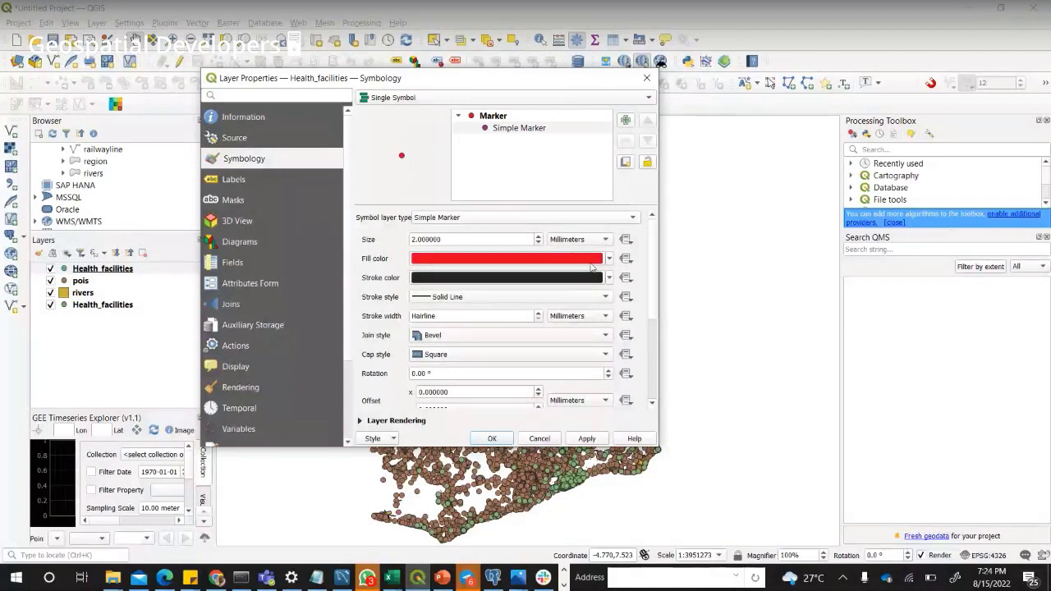
{"action": "left_click", "coordinate": [609, 260]}
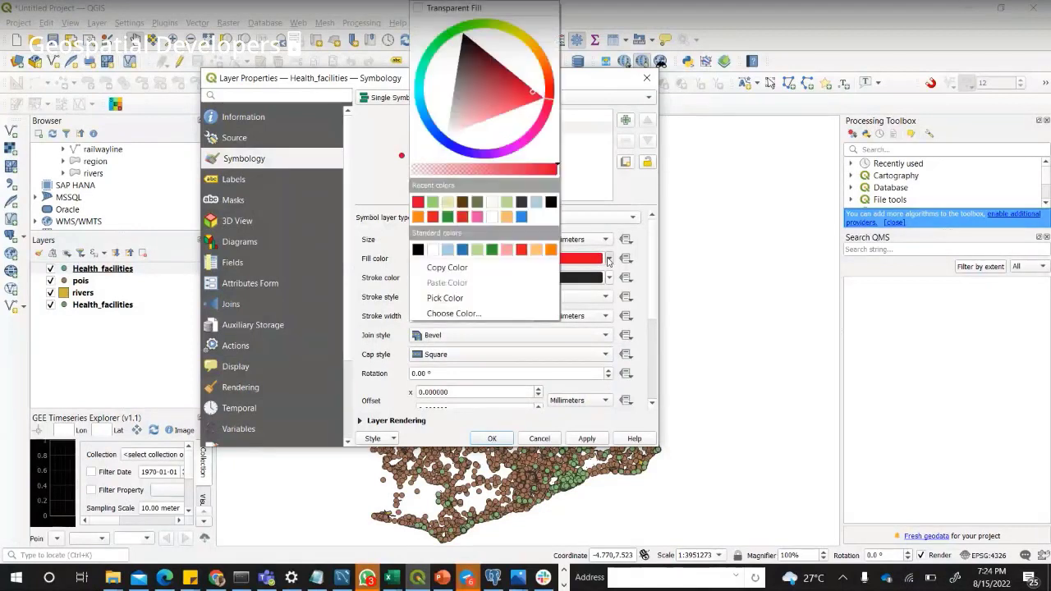
{"action": "left_click", "coordinate": [506, 250]}
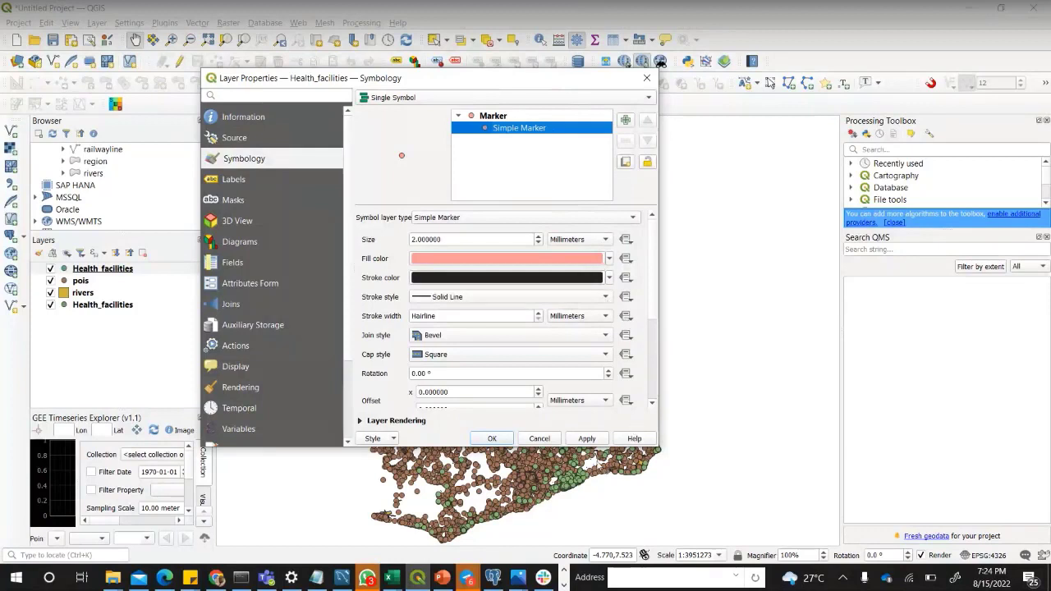
{"action": "left_click", "coordinate": [587, 439]}
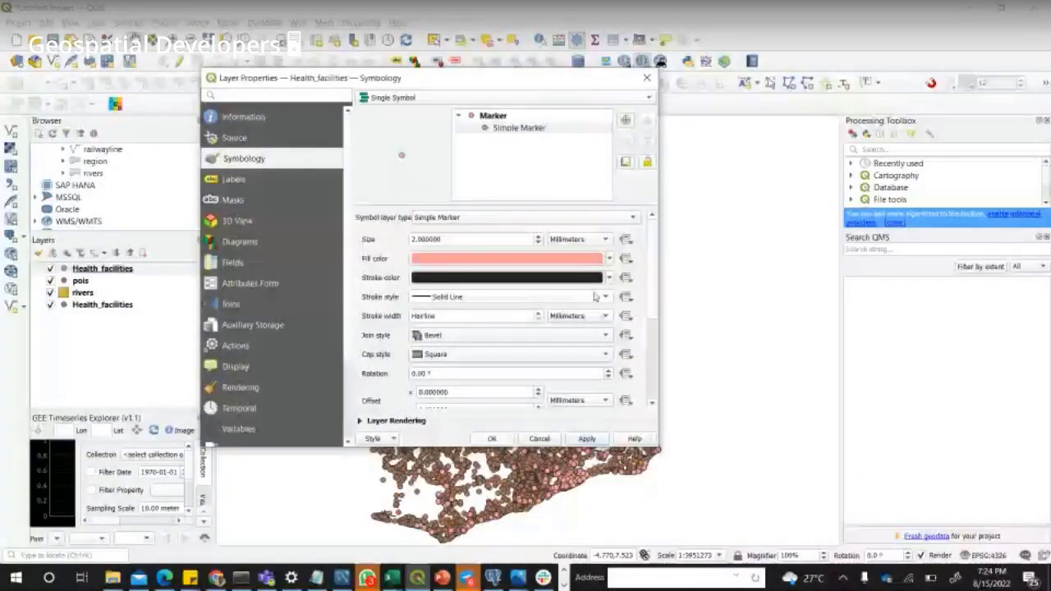
{"action": "double_click", "coordinate": [539, 237]}
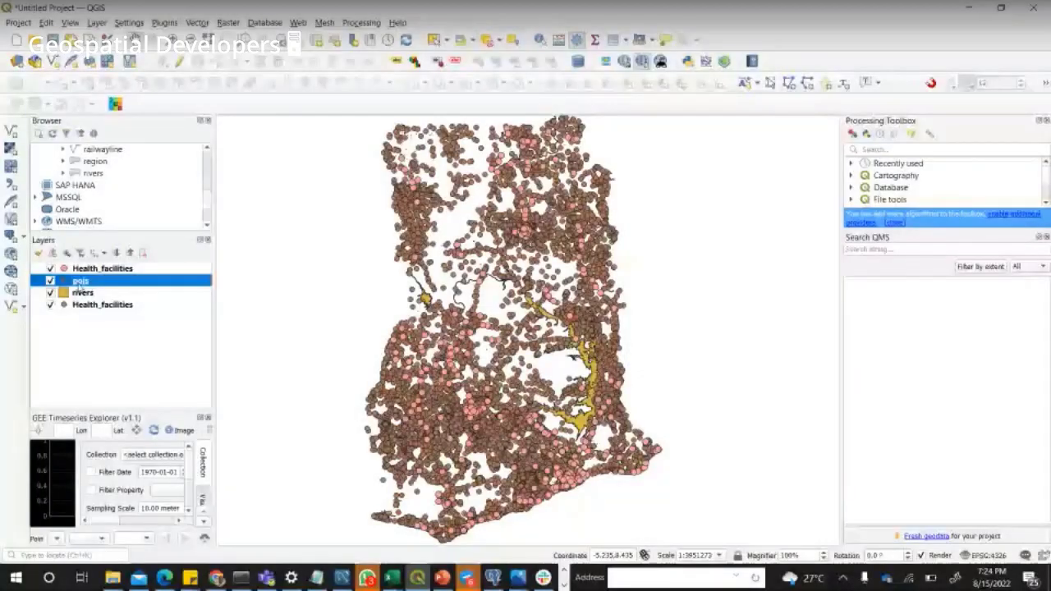
- Change the simple marker fill colour of the pois layer to red
{"action": "double_click", "coordinate": [80, 281]}
{"action": "left_click", "coordinate": [518, 128]}
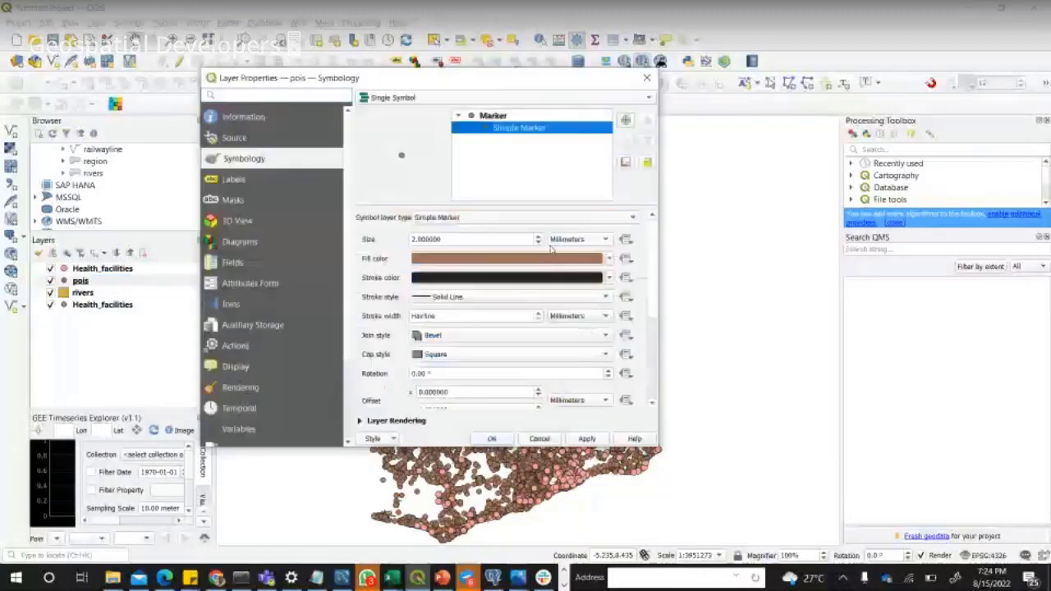
{"action": "left_click", "coordinate": [609, 259]}
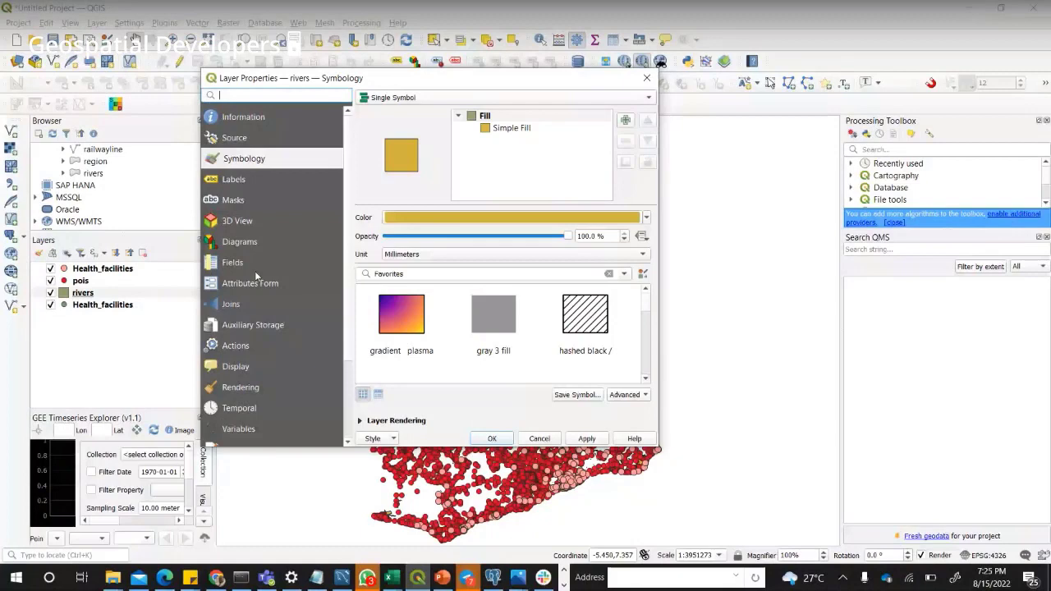
- Set the rivers layer's simple fill colour to light blue
{"action": "left_click", "coordinate": [541, 128]}
{"action": "left_click", "coordinate": [618, 239]}
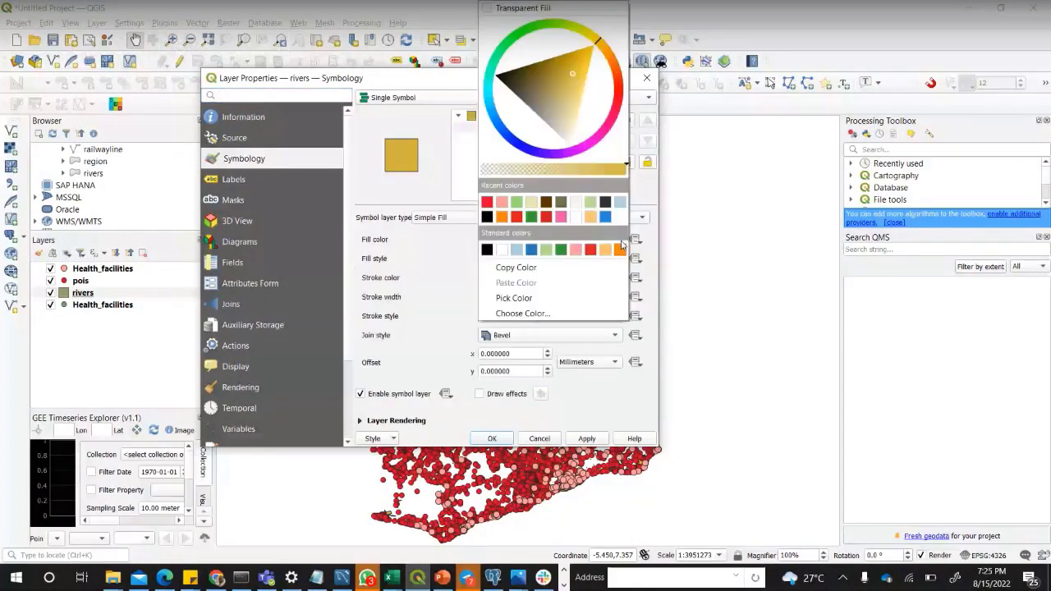
{"action": "left_click", "coordinate": [618, 204]}
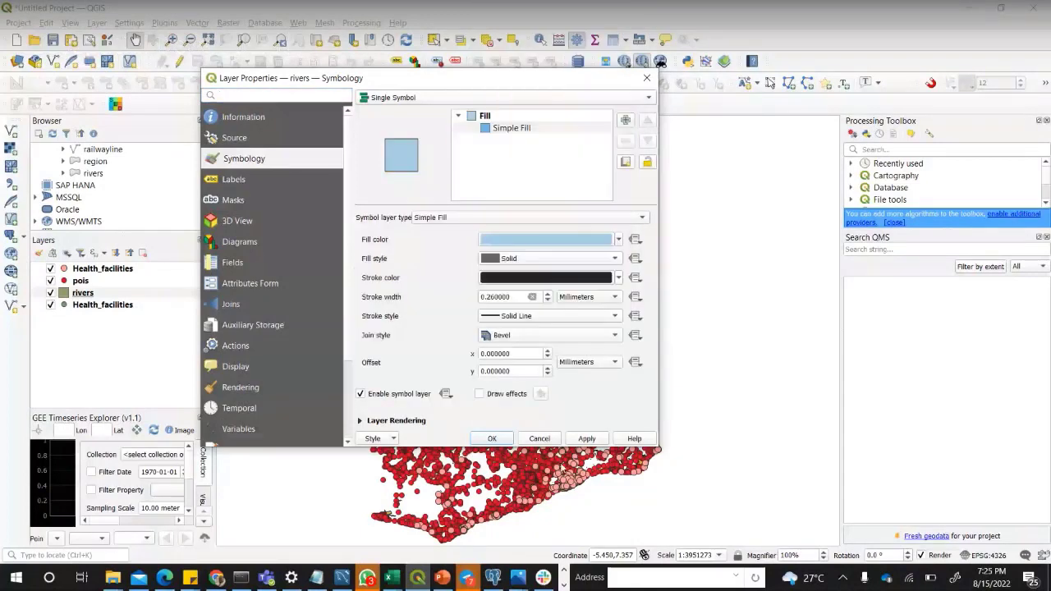
{"action": "left_click", "coordinate": [492, 438]}
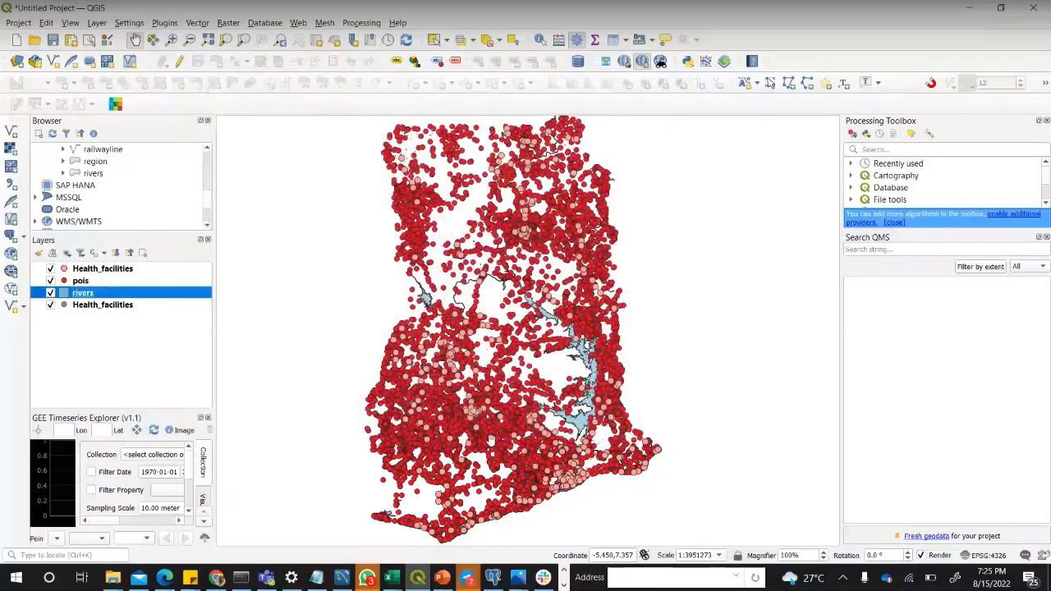
- Set the stroke colour of the rivers layer's simple fill to light blue
{"action": "scroll", "coordinate": [576, 419], "scroll_direction": "up", "scroll_amount": 1}
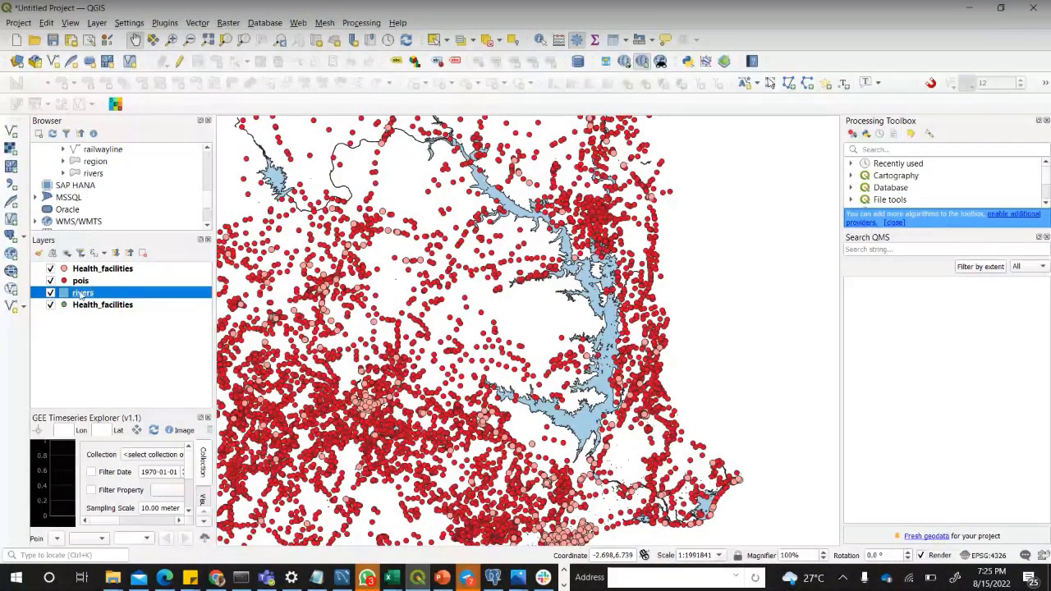
{"action": "double_click", "coordinate": [81, 296]}
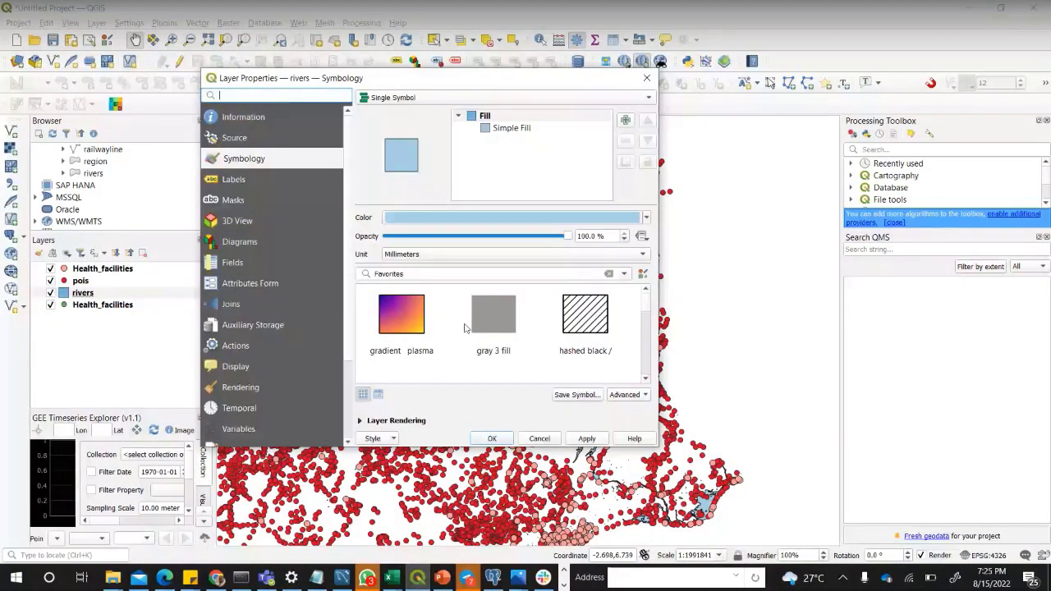
{"action": "left_click", "coordinate": [511, 127]}
{"action": "left_click", "coordinate": [614, 277]}
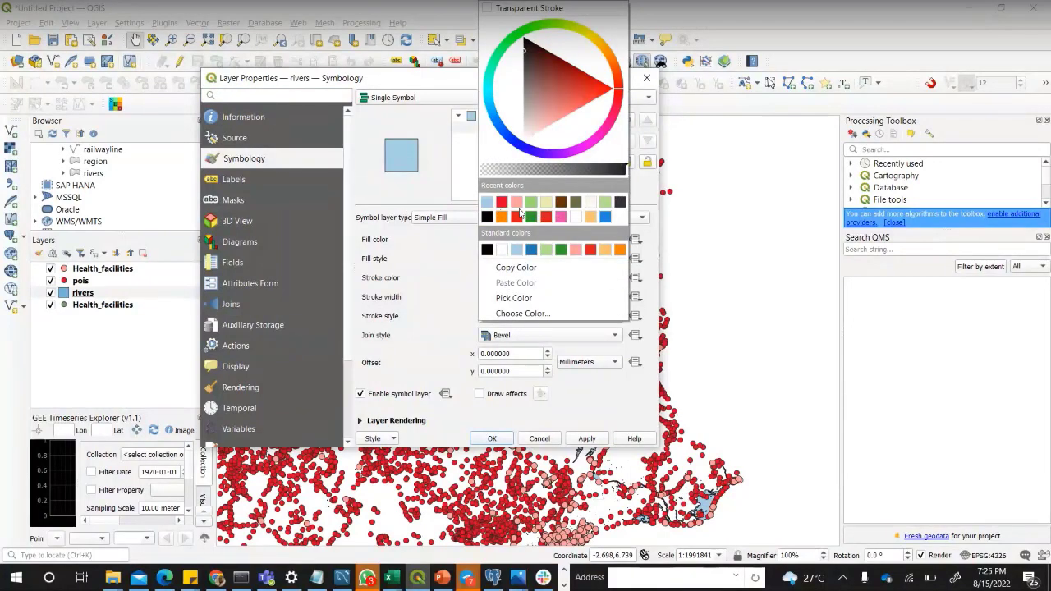
{"action": "left_click", "coordinate": [517, 248]}
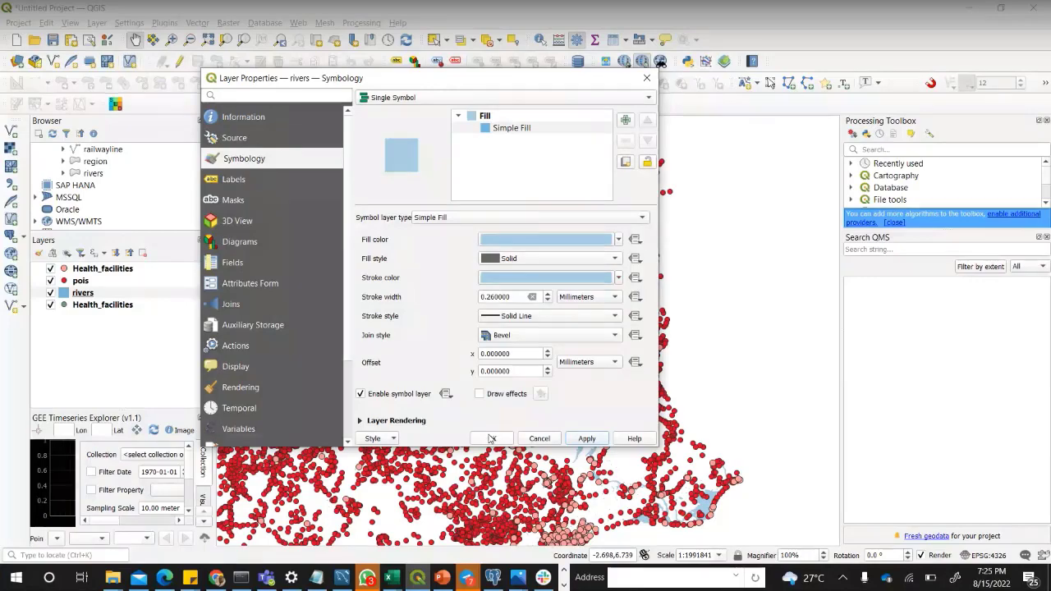
{"action": "left_click", "coordinate": [490, 439]}
- Hide and remove the duplicate Health_facilities layer below rivers, and select the remaining Health_facilities layer
{"action": "left_click_drag", "start_coordinate": [495, 295], "coordinate": [641, 351]}
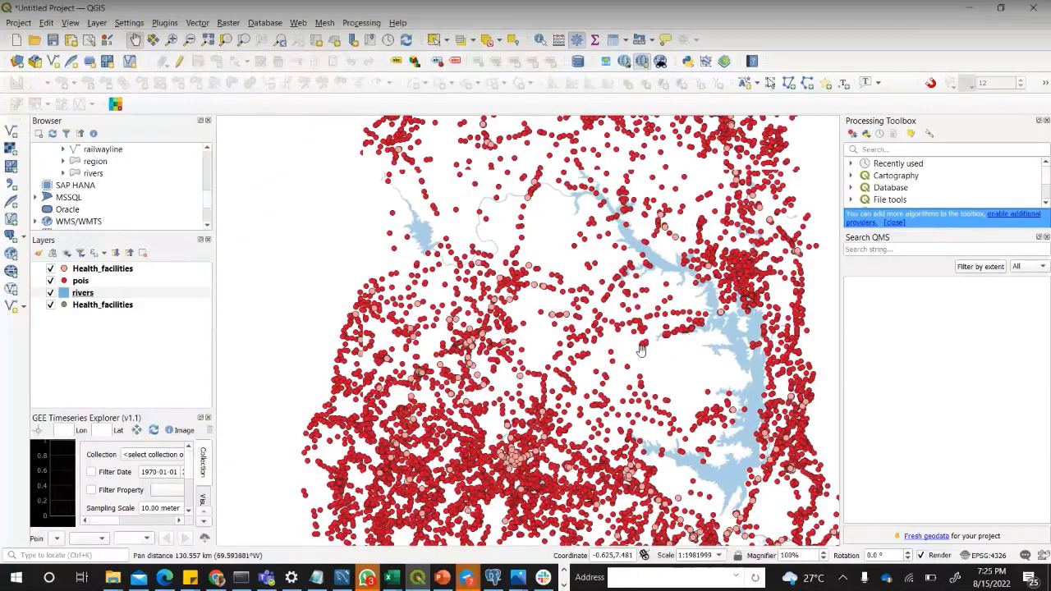
{"action": "scroll", "coordinate": [599, 344], "scroll_direction": "down", "scroll_amount": 1}
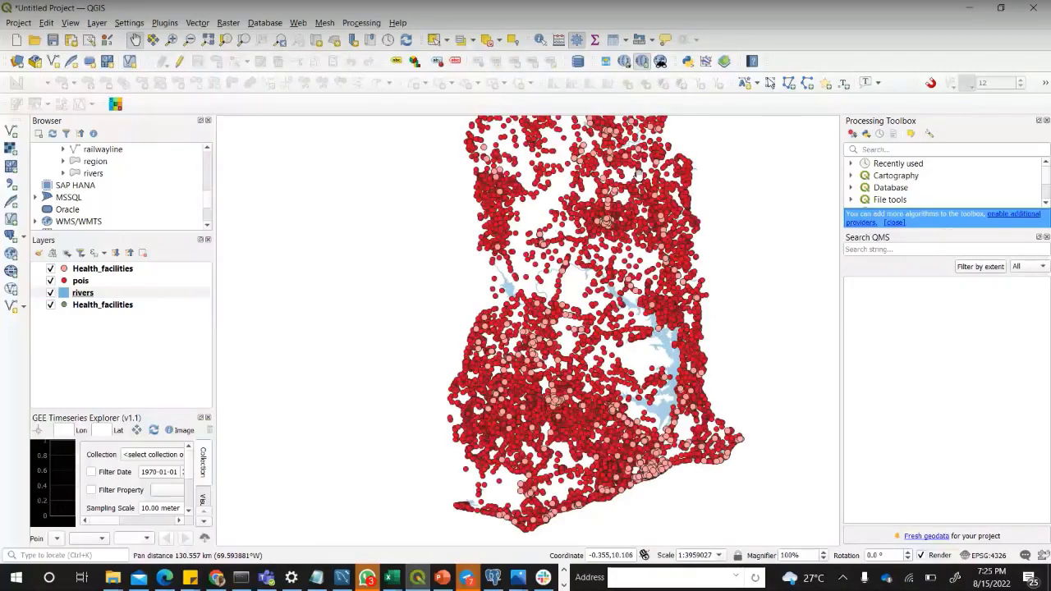
{"action": "left_click_drag", "start_coordinate": [602, 248], "coordinate": [564, 305]}
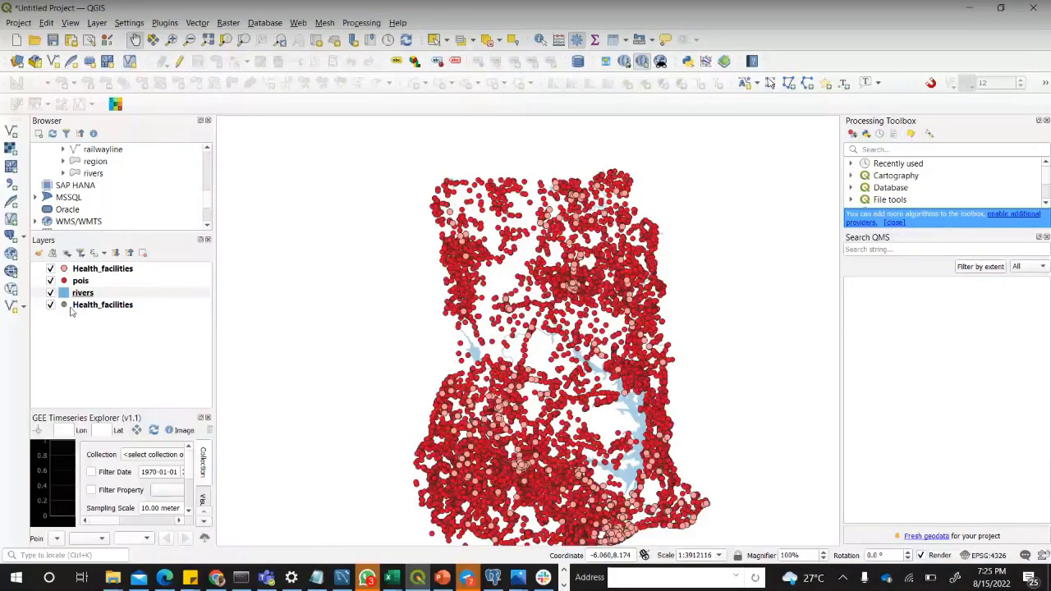
{"action": "left_click", "coordinate": [50, 305]}
{"action": "left_click", "coordinate": [90, 306]}
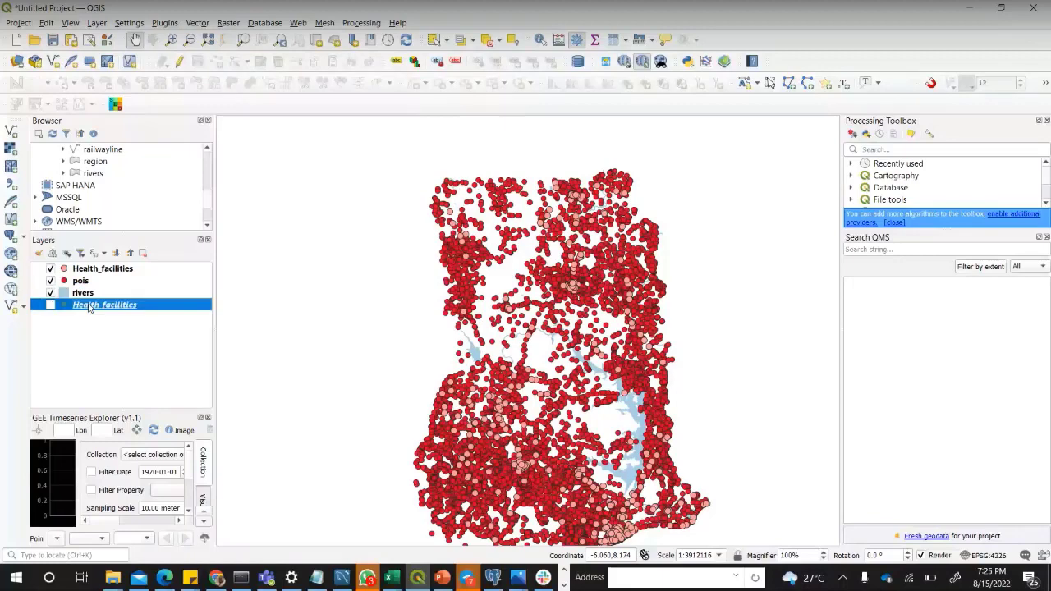
{"action": "right_click", "coordinate": [89, 307]}
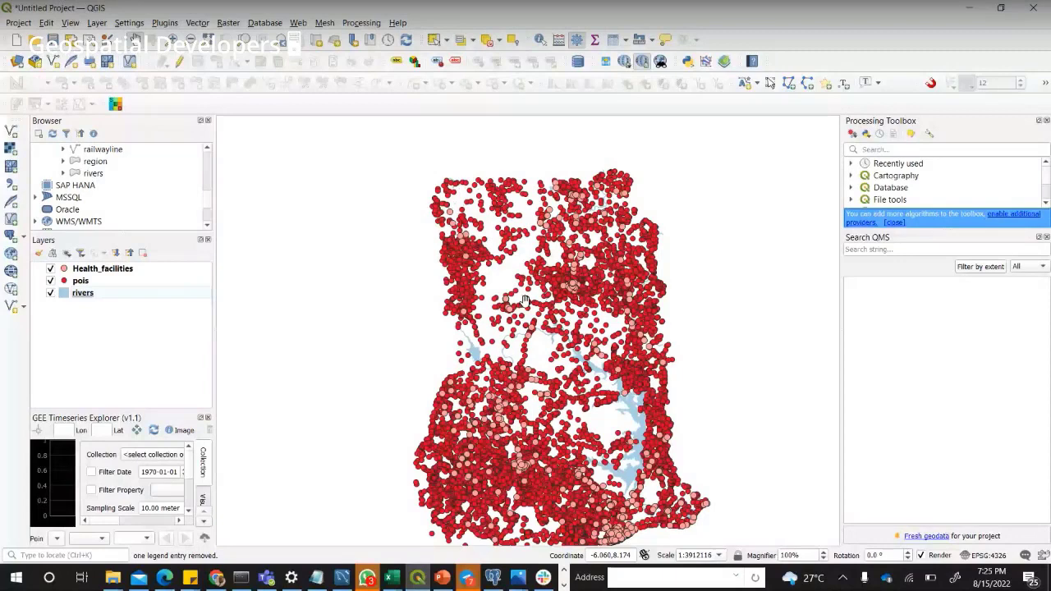
{"action": "right_click", "coordinate": [116, 274]}
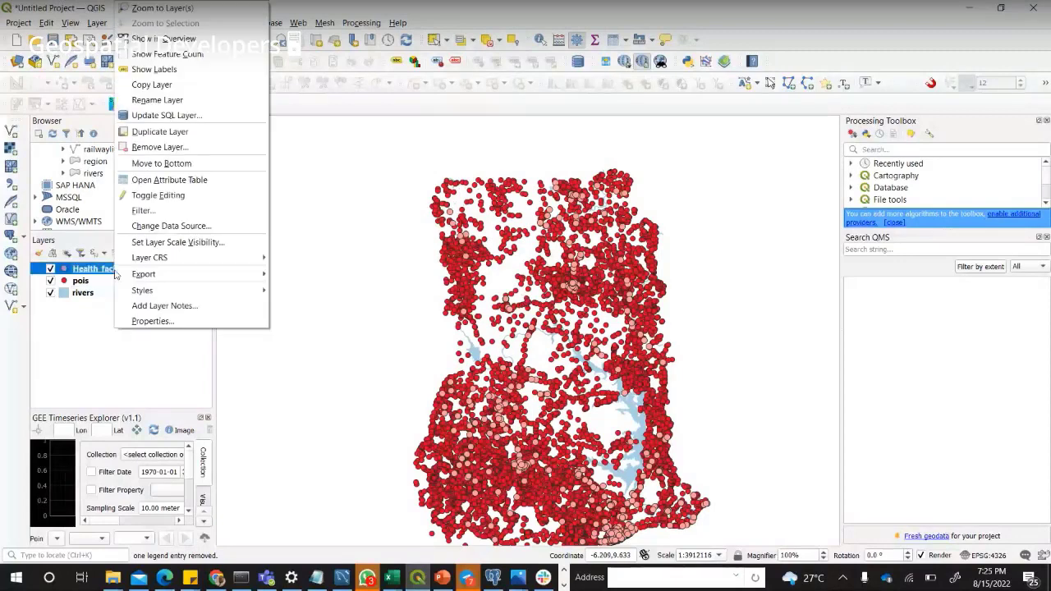
{"action": "left_click", "coordinate": [96, 271]}
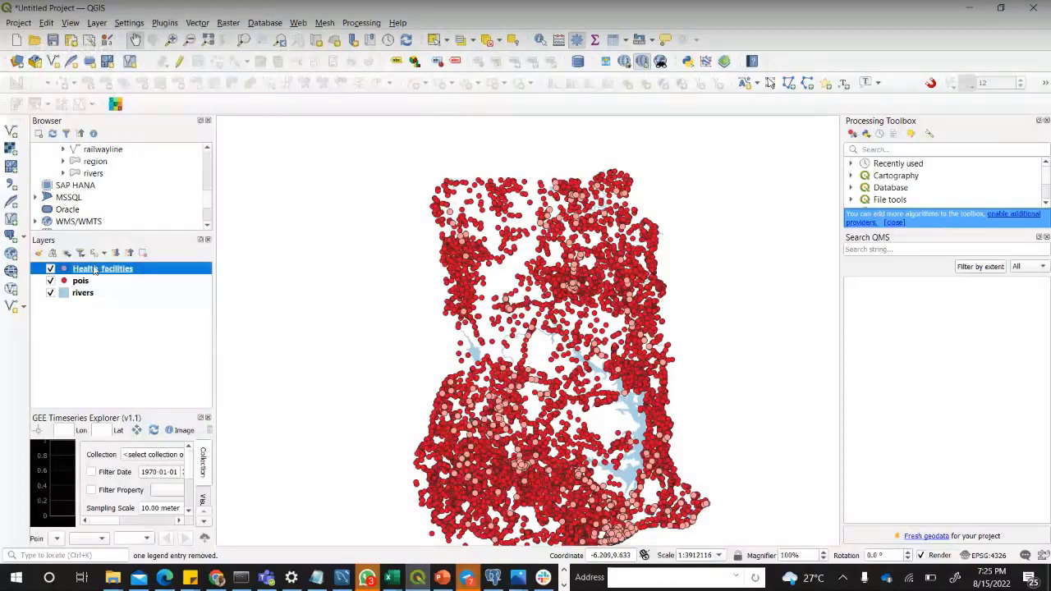
- Open the Health_facilities layer's properties and start saving its style
{"action": "right_click", "coordinate": [109, 271]}
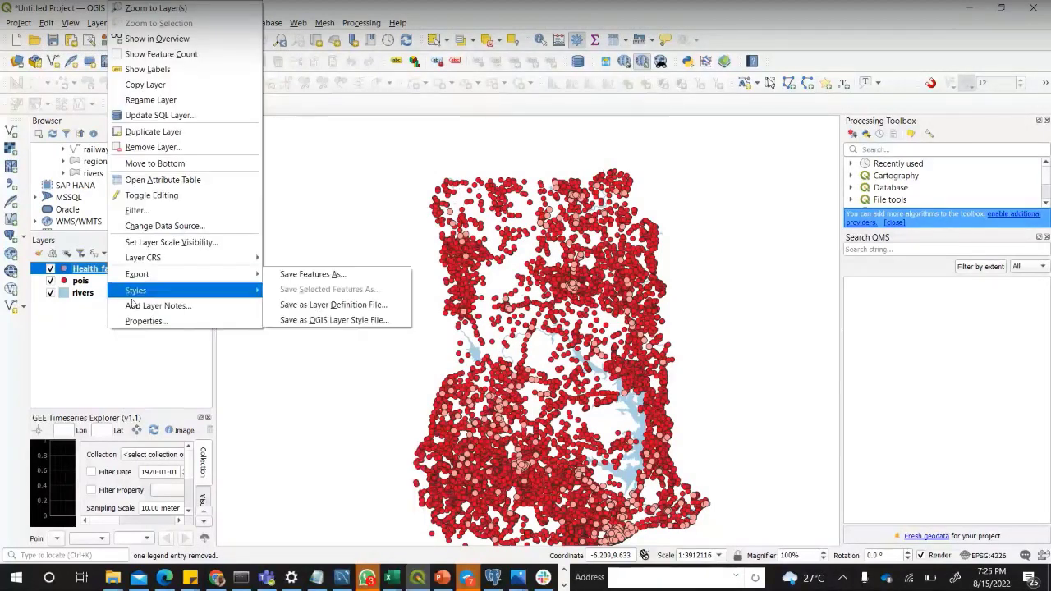
{"action": "left_click", "coordinate": [145, 329]}
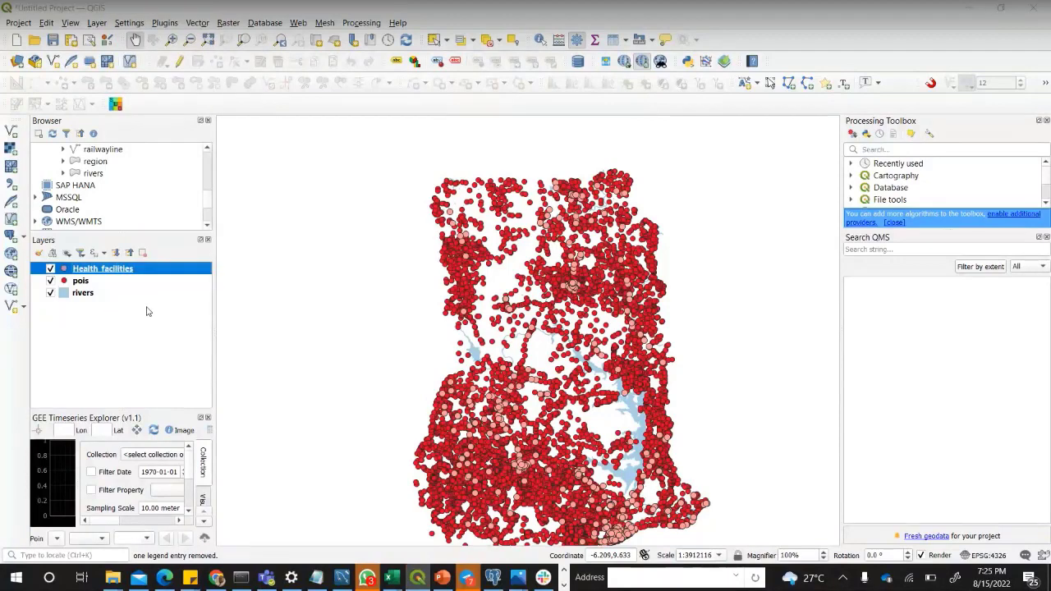
{"action": "double_click", "coordinate": [119, 270]}
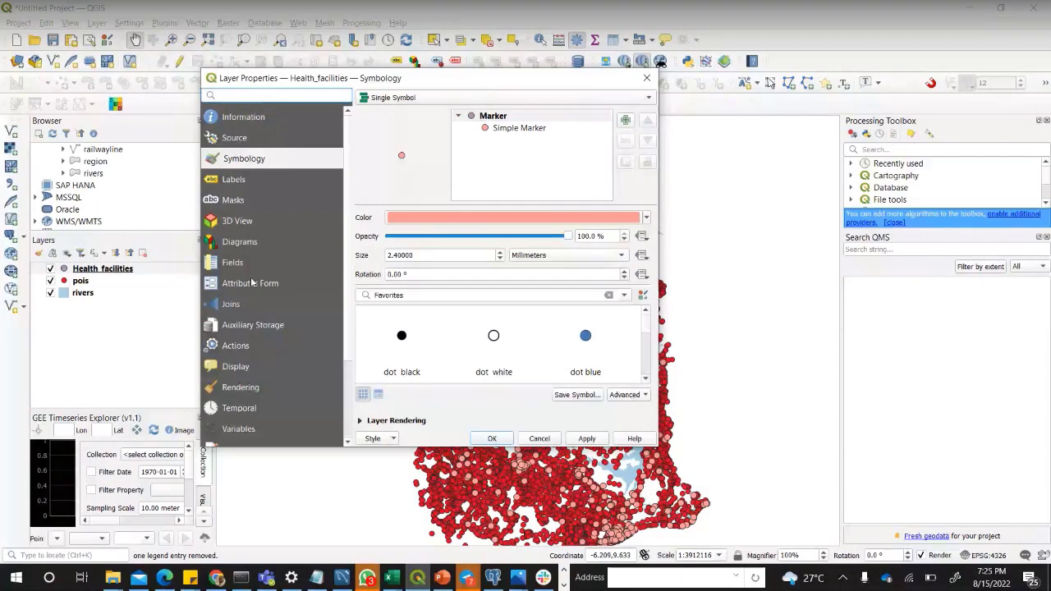
{"action": "left_click", "coordinate": [388, 439]}
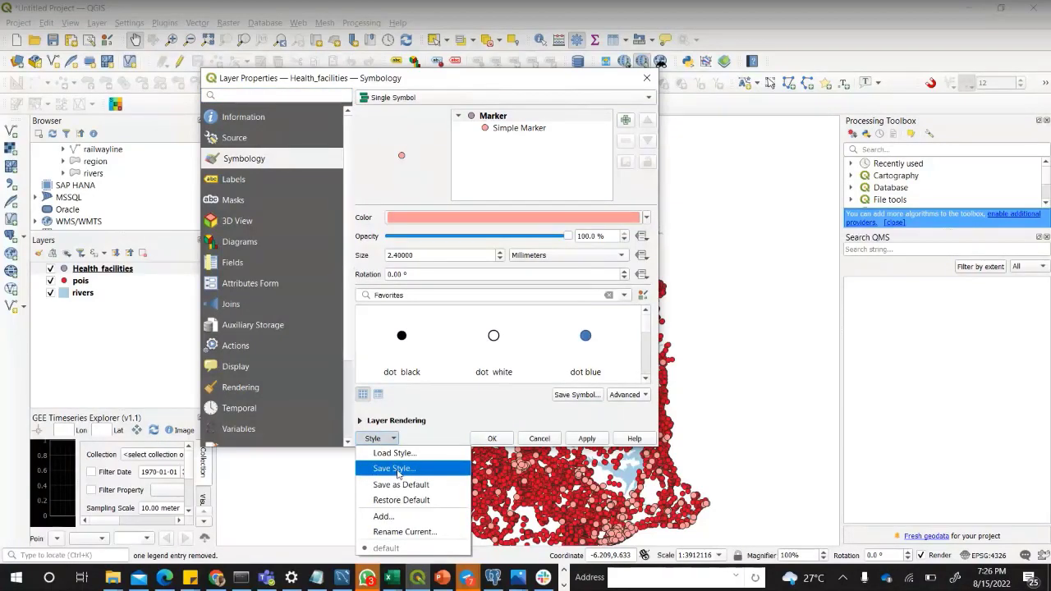
{"action": "left_click", "coordinate": [394, 468]}
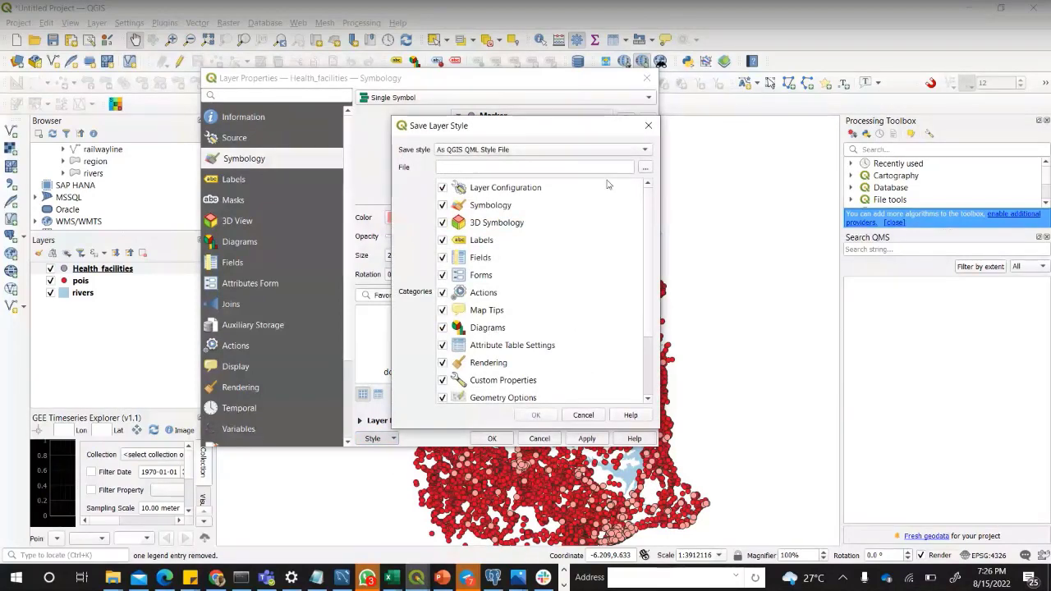
{"action": "left_click", "coordinate": [645, 167]}
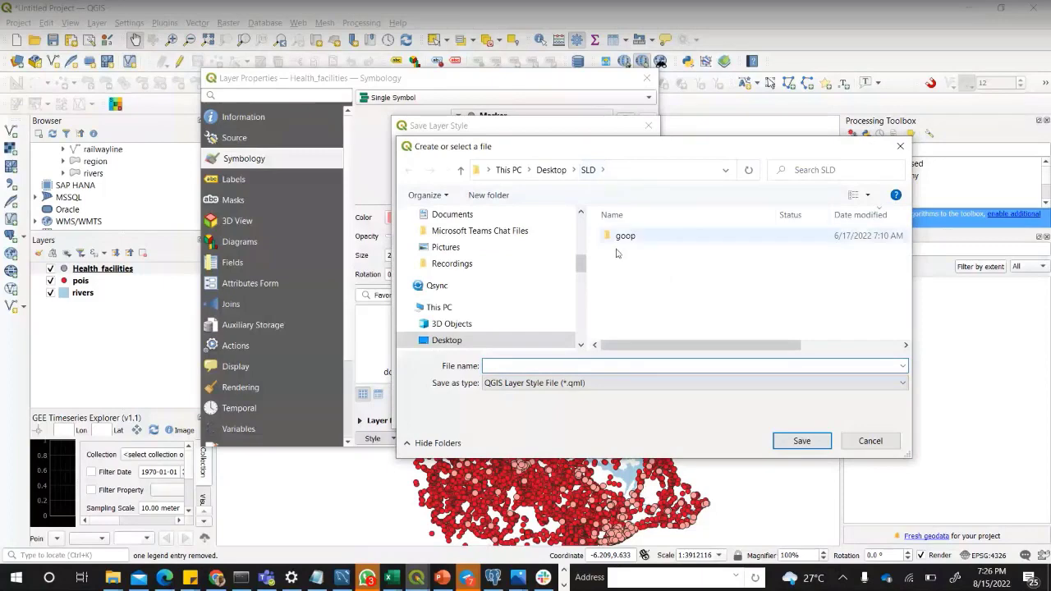
{"action": "left_click", "coordinate": [593, 384]}
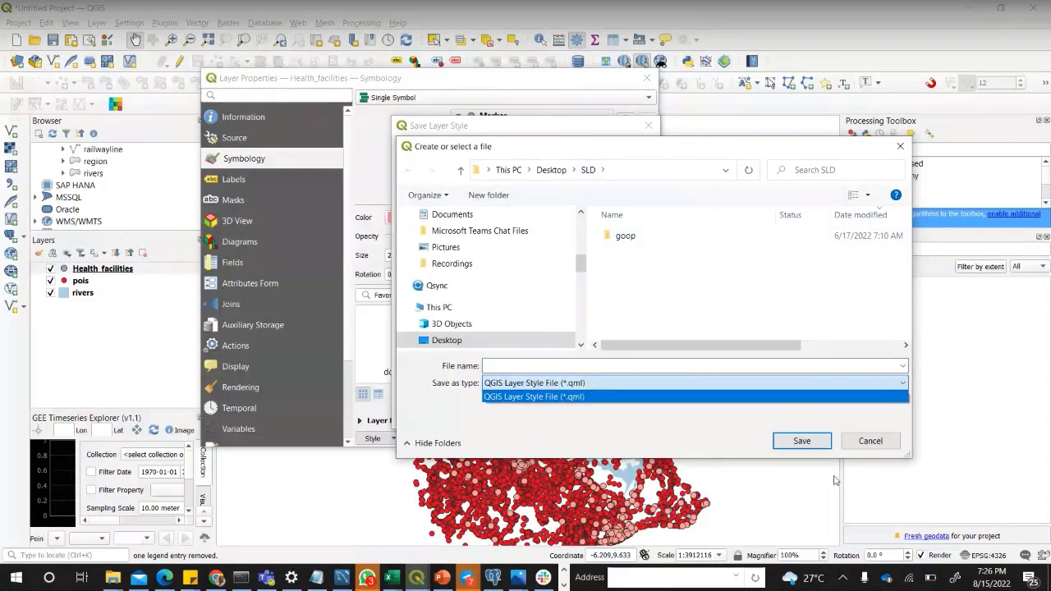
{"action": "left_click", "coordinate": [865, 449]}
{"action": "left_click", "coordinate": [869, 442]}
- Choose the SLD style file format for the Health_facilities style and browse the existing files in the Desktop SLD folder
{"action": "left_click", "coordinate": [548, 151]}
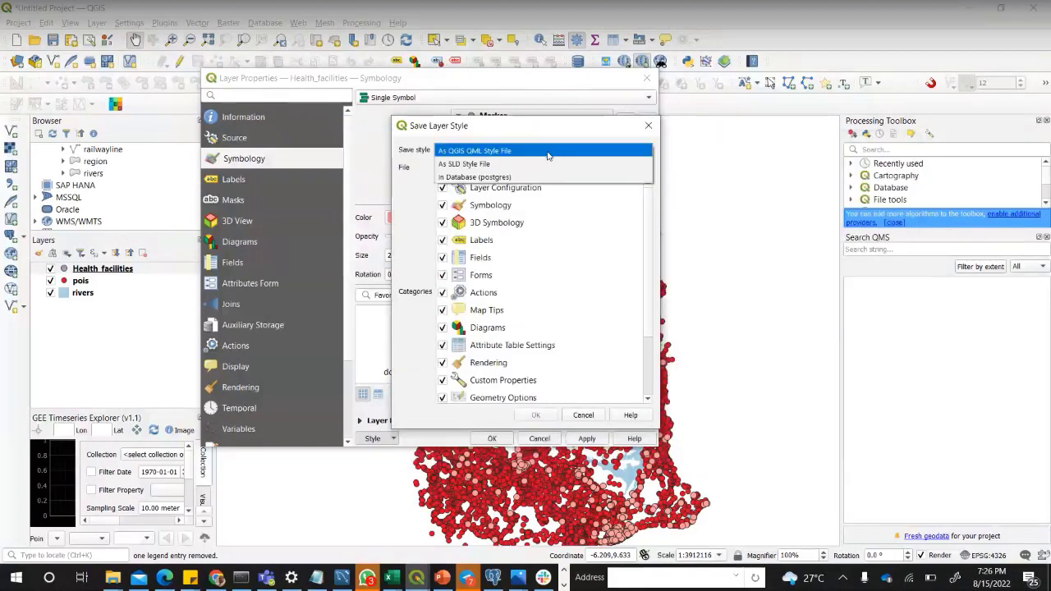
{"action": "left_click", "coordinate": [474, 164]}
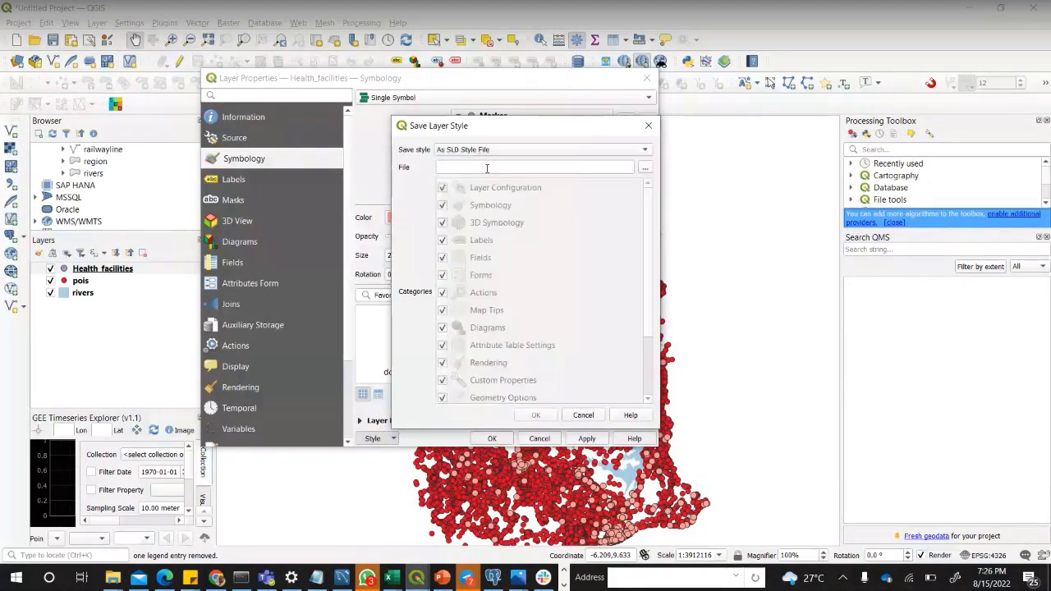
{"action": "left_click", "coordinate": [643, 168]}
{"action": "scroll", "coordinate": [663, 301], "scroll_direction": "down", "scroll_amount": 2}
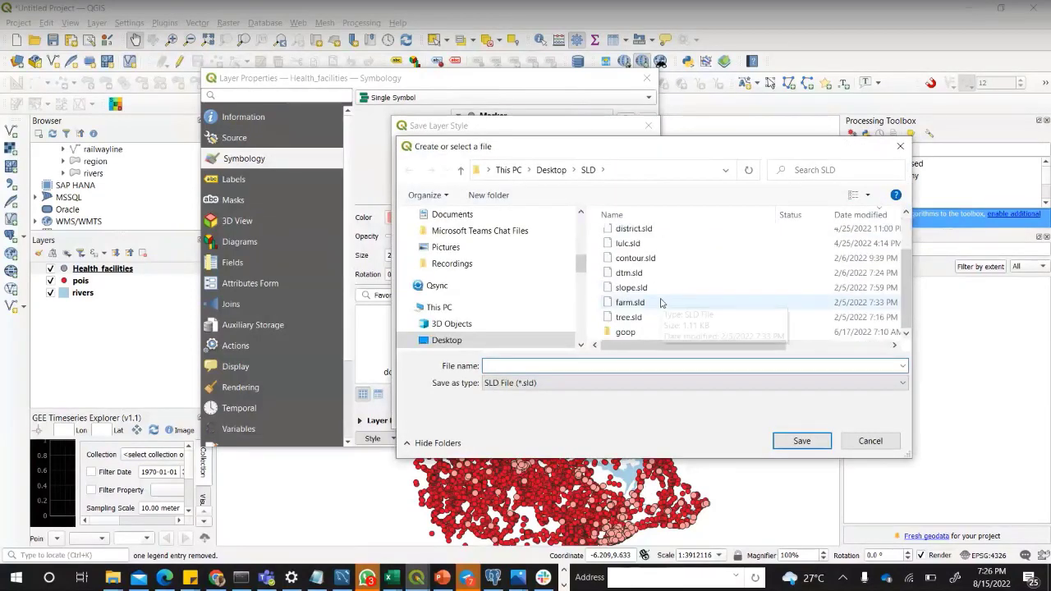
{"action": "scroll", "coordinate": [654, 289], "scroll_direction": "up", "scroll_amount": 2}
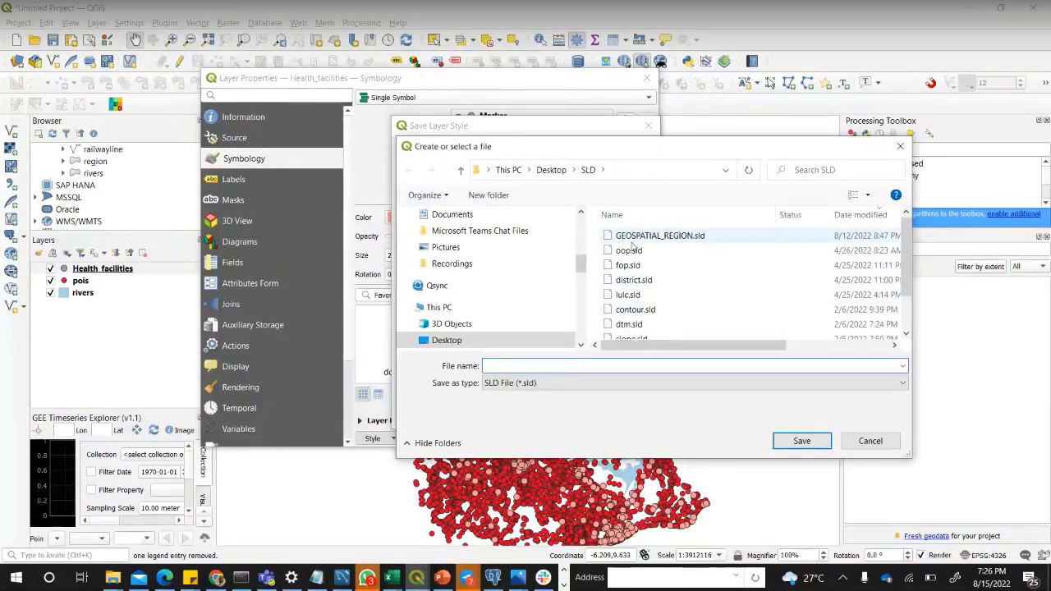
{"action": "scroll", "coordinate": [640, 279], "scroll_direction": "down", "scroll_amount": 1}
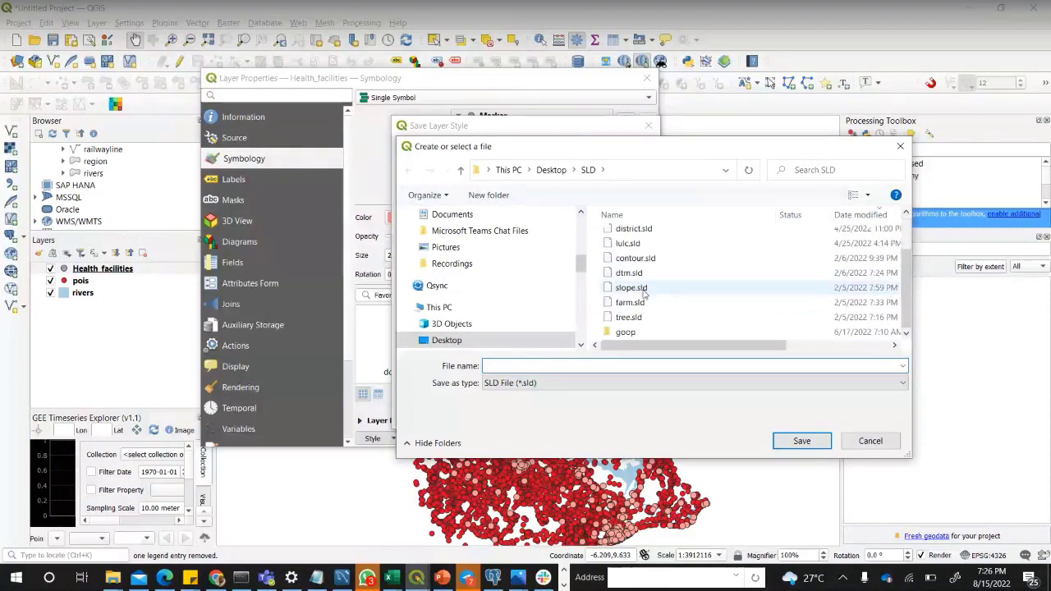
- Create a folder named day4_styles inside the SLD folder and open it
{"action": "mouse_move", "coordinate": [577, 147]}
{"action": "left_mouse_down"}
{"action": "mouse_move", "coordinate": [602, 147]}
{"action": "mouse_move", "coordinate": [593, 141]}
{"action": "left_mouse_up"}
{"action": "left_click", "coordinate": [504, 189]}
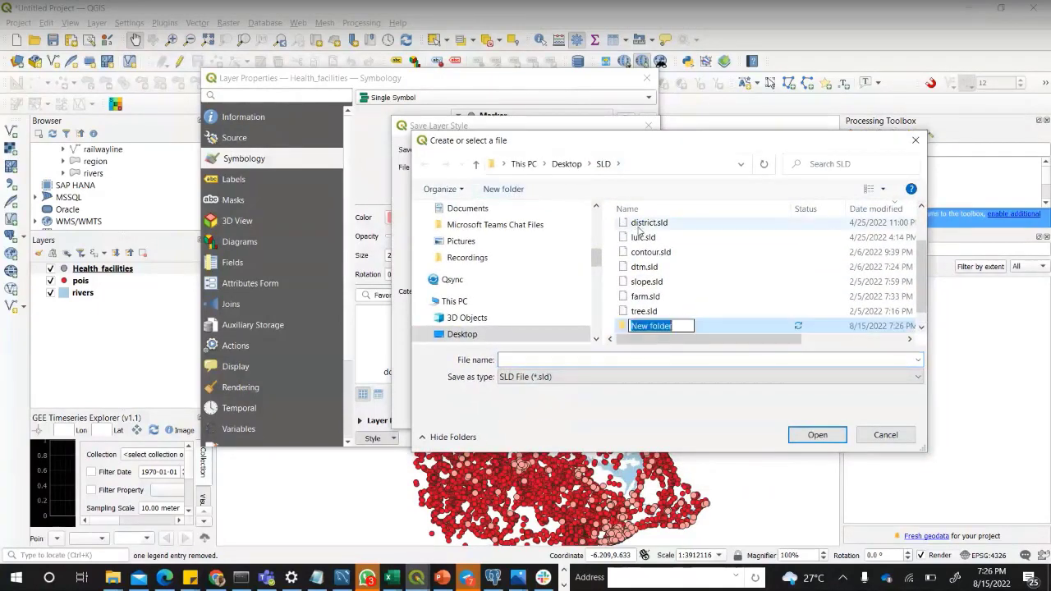
{"action": "type", "text": "daye"}
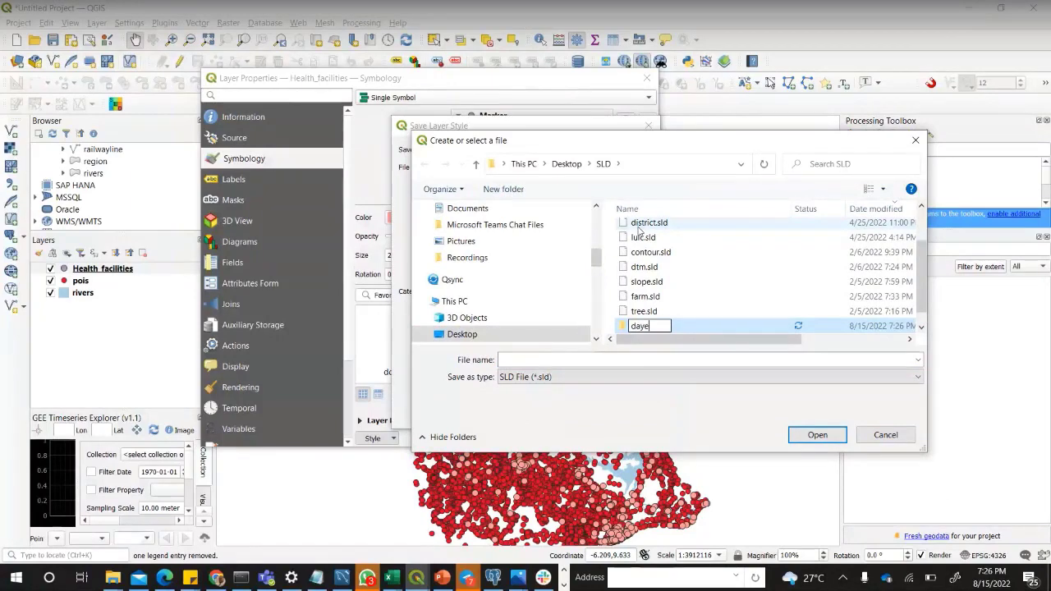
{"action": "key", "text": "BackSpace"}
{"action": "type", "text": "4"}
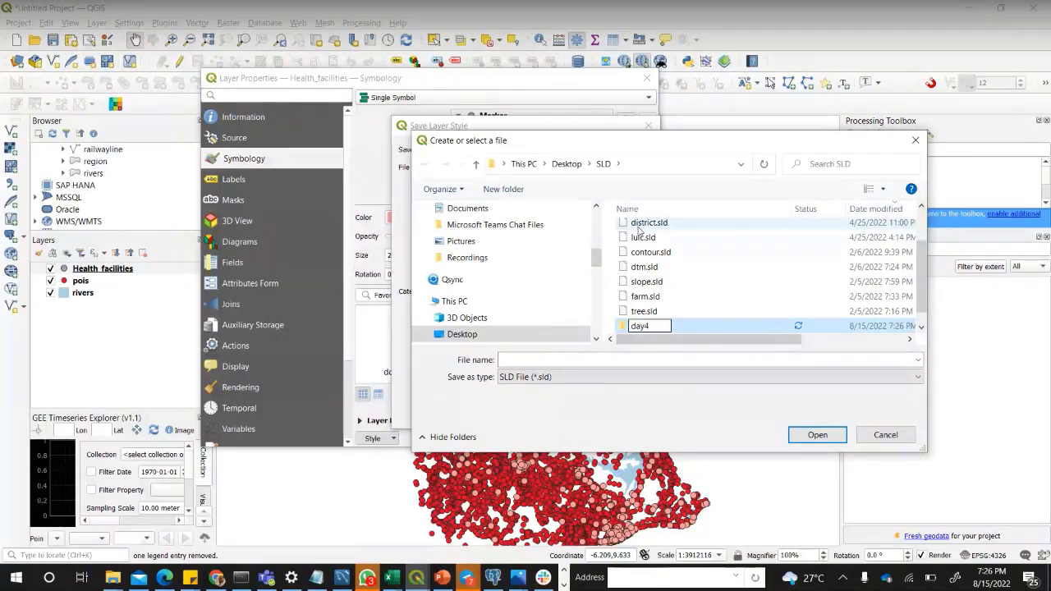
{"action": "type", "text": "_styles"}
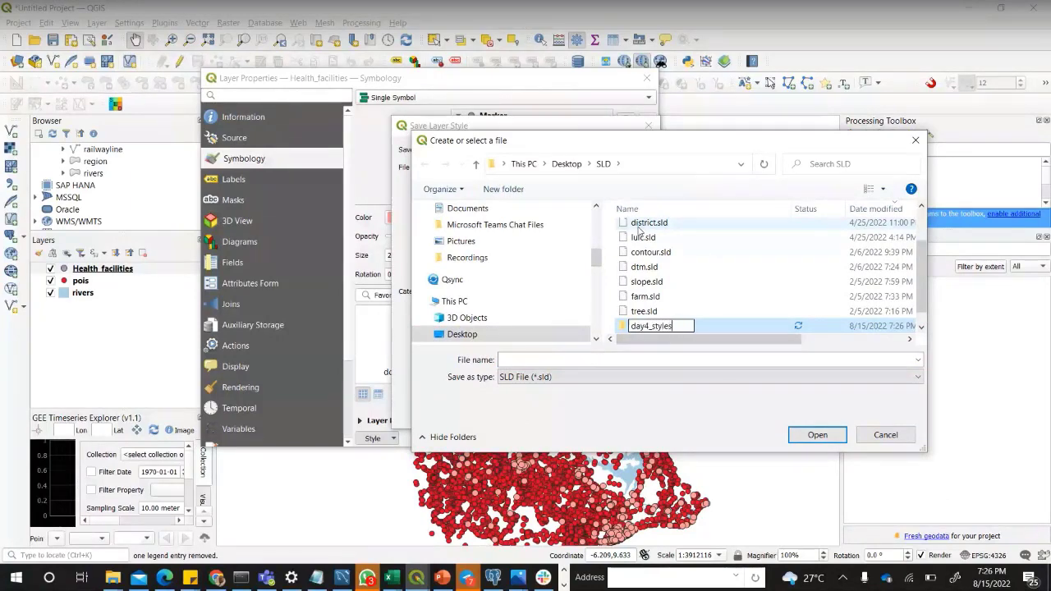
{"action": "double_click", "coordinate": [711, 331]}
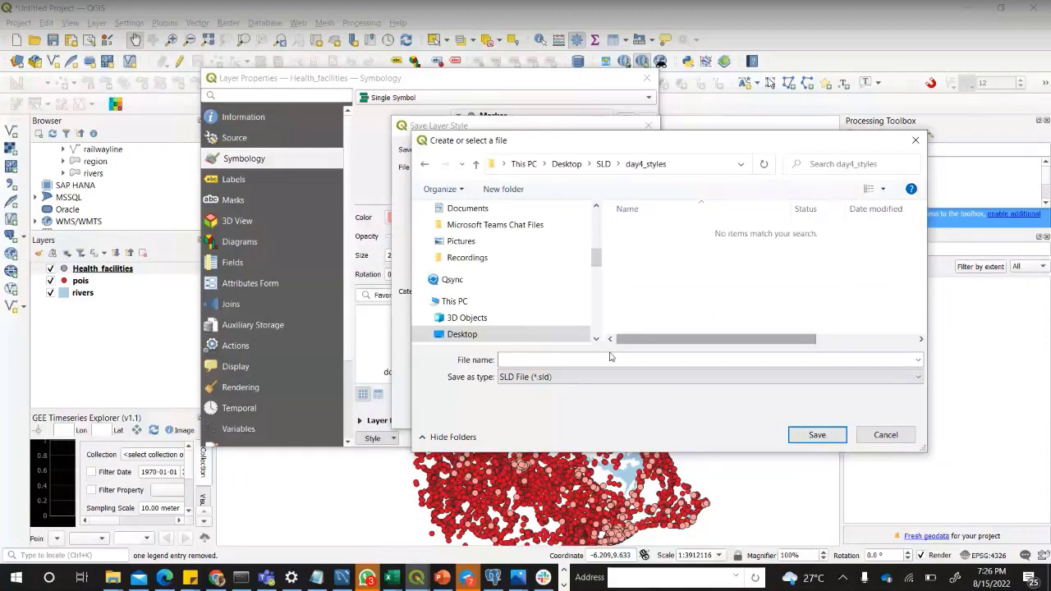
- Save the Health_facilities style as health.sld in the day4_styles folder and close the layer properties
{"action": "left_click", "coordinate": [610, 358]}
{"action": "mouse_move", "coordinate": [563, 146]}
{"action": "left_mouse_down"}
{"action": "mouse_move", "coordinate": [718, 163]}
{"action": "mouse_move", "coordinate": [751, 204]}
{"action": "mouse_move", "coordinate": [557, 179]}
{"action": "mouse_move", "coordinate": [555, 138]}
{"action": "left_mouse_up"}
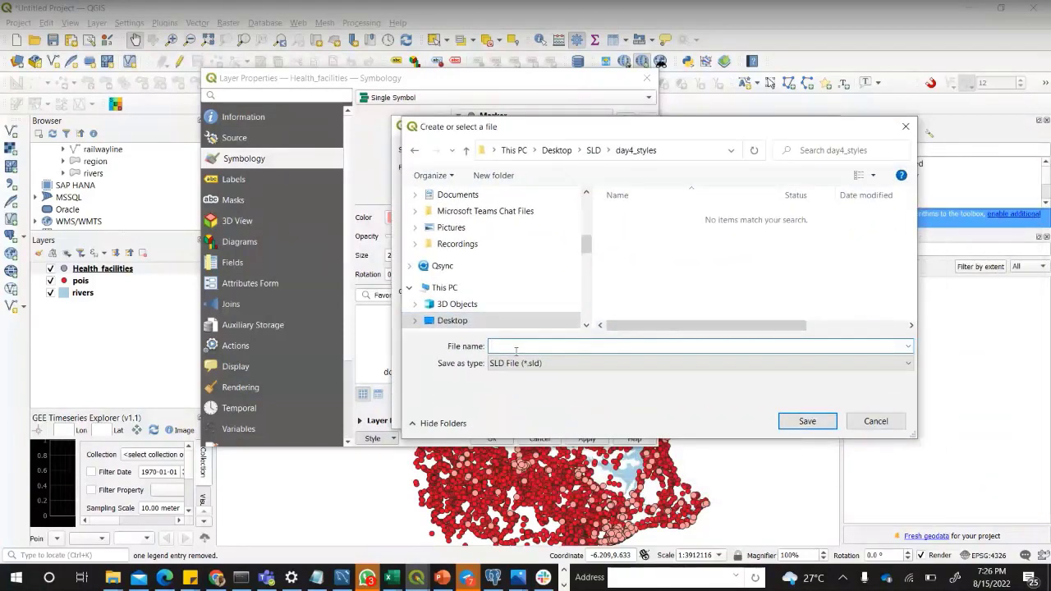
{"action": "type", "text": "health"}
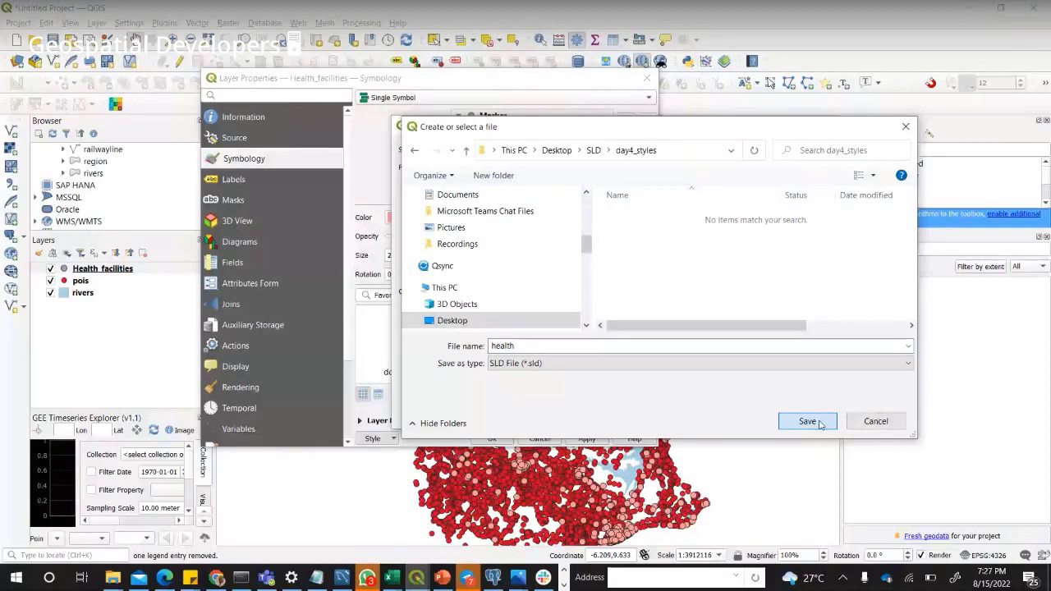
{"action": "left_click", "coordinate": [809, 422]}
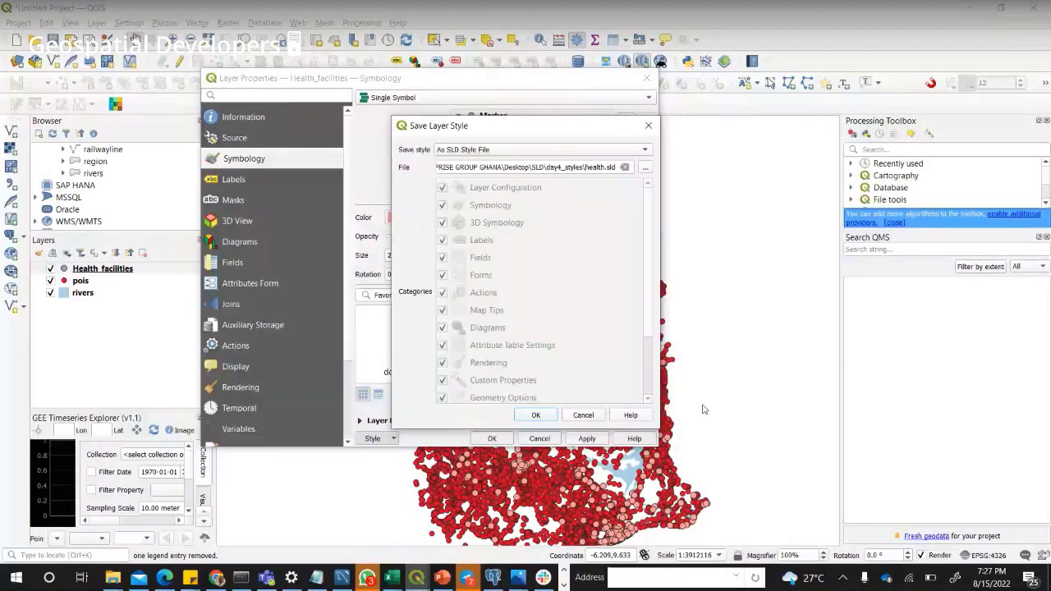
{"action": "left_click", "coordinate": [541, 419]}
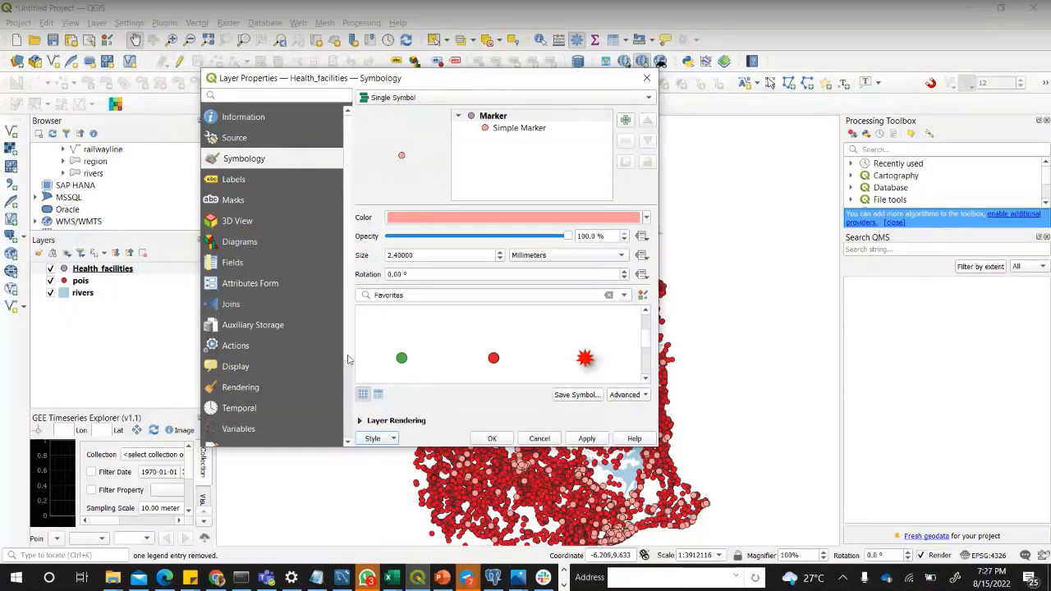
{"action": "left_click", "coordinate": [538, 440]}
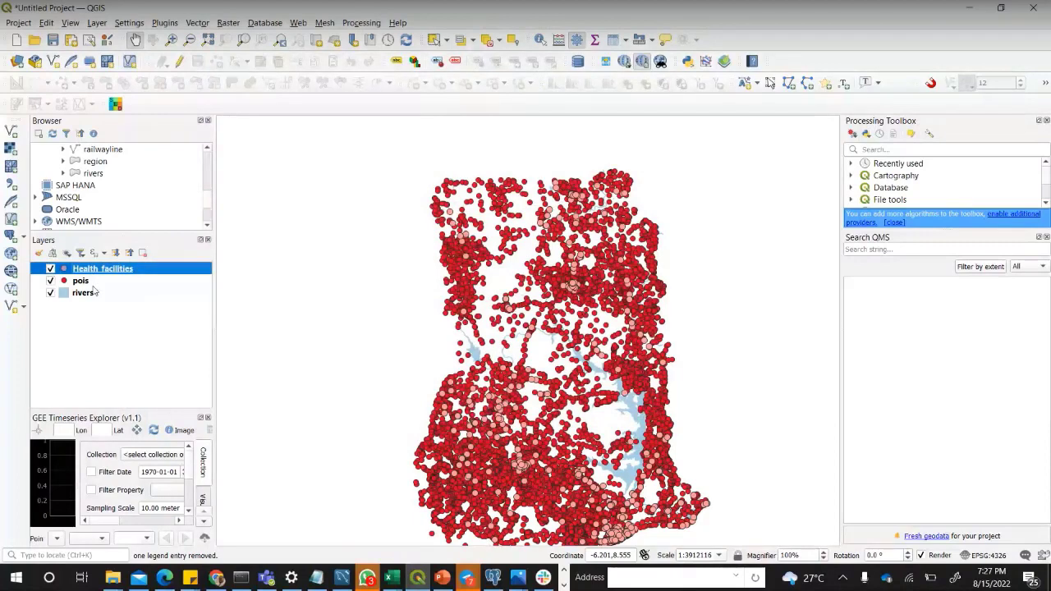
- Start saving the pois layer's style and choose the SLD style file format
{"action": "left_click", "coordinate": [81, 282]}
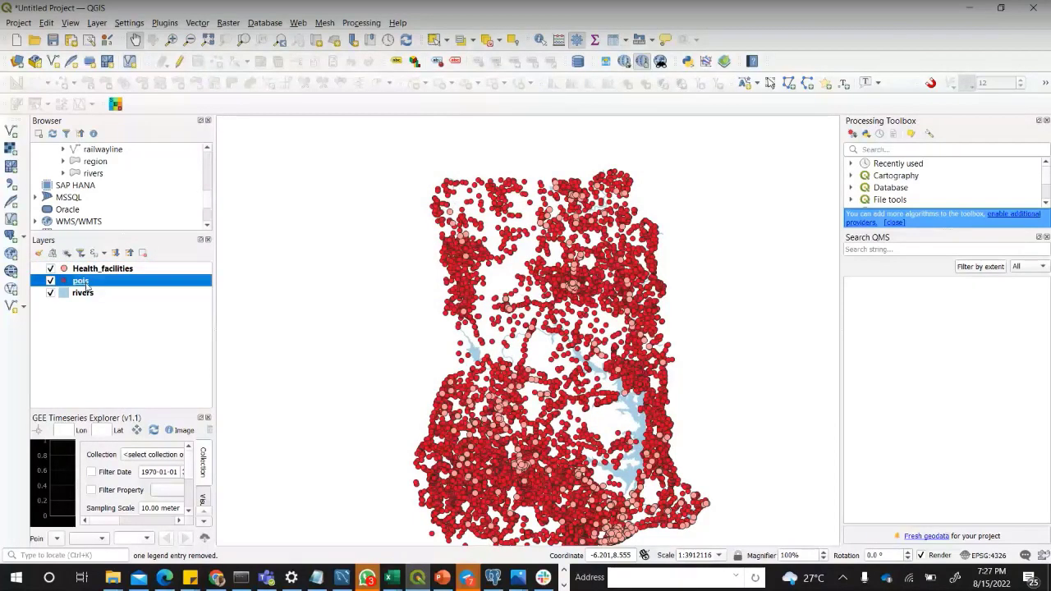
{"action": "right_click", "coordinate": [106, 283]}
{"action": "left_click", "coordinate": [152, 339]}
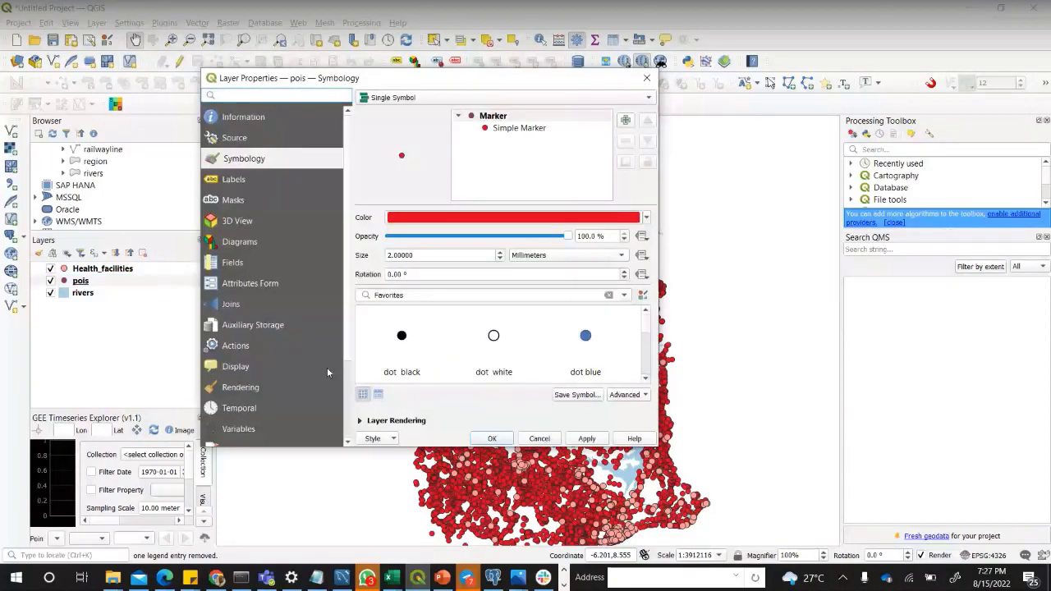
{"action": "scroll", "coordinate": [252, 365], "scroll_direction": "down", "scroll_amount": 1}
{"action": "left_click", "coordinate": [372, 438]}
{"action": "left_click", "coordinate": [384, 467]}
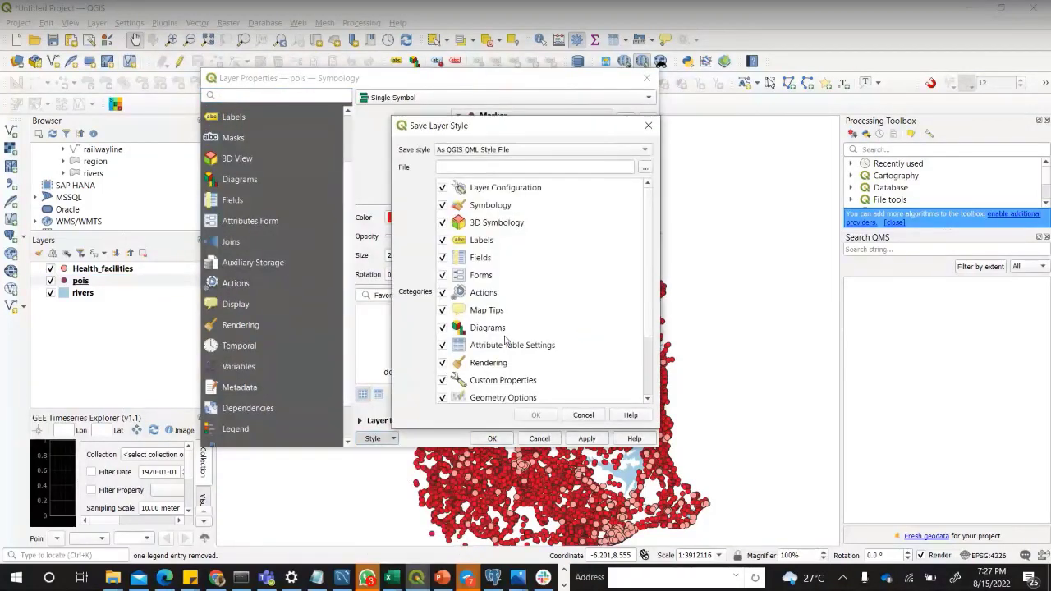
{"action": "left_click", "coordinate": [575, 154]}
{"action": "left_click", "coordinate": [539, 170]}
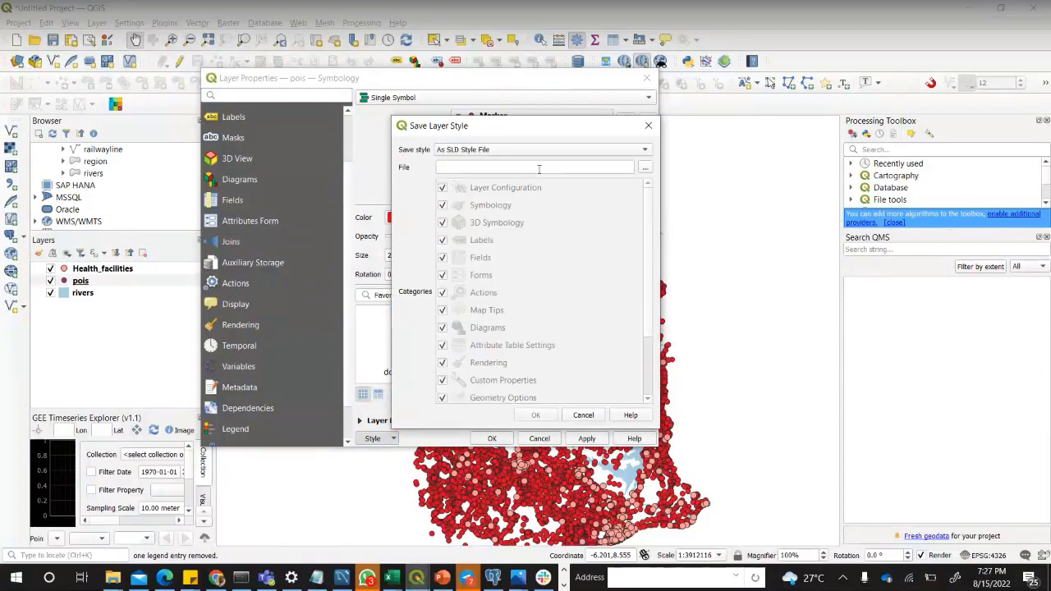
- Save the pois style as pois.sld in the day4_styles folder and close the layer properties
{"action": "left_click", "coordinate": [645, 168]}
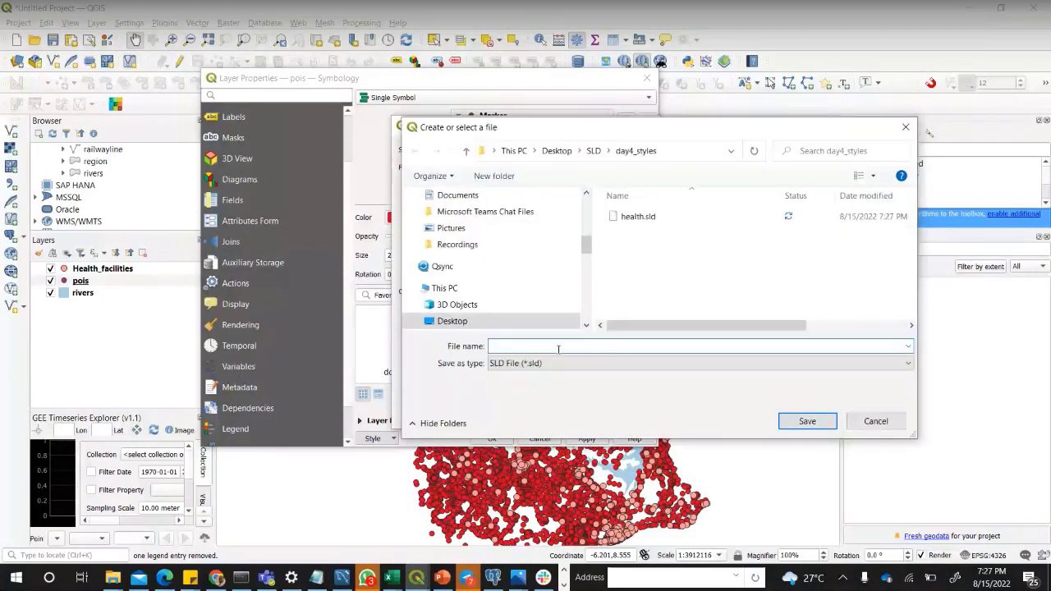
{"action": "type", "text": "pois"}
{"action": "left_click", "coordinate": [801, 423]}
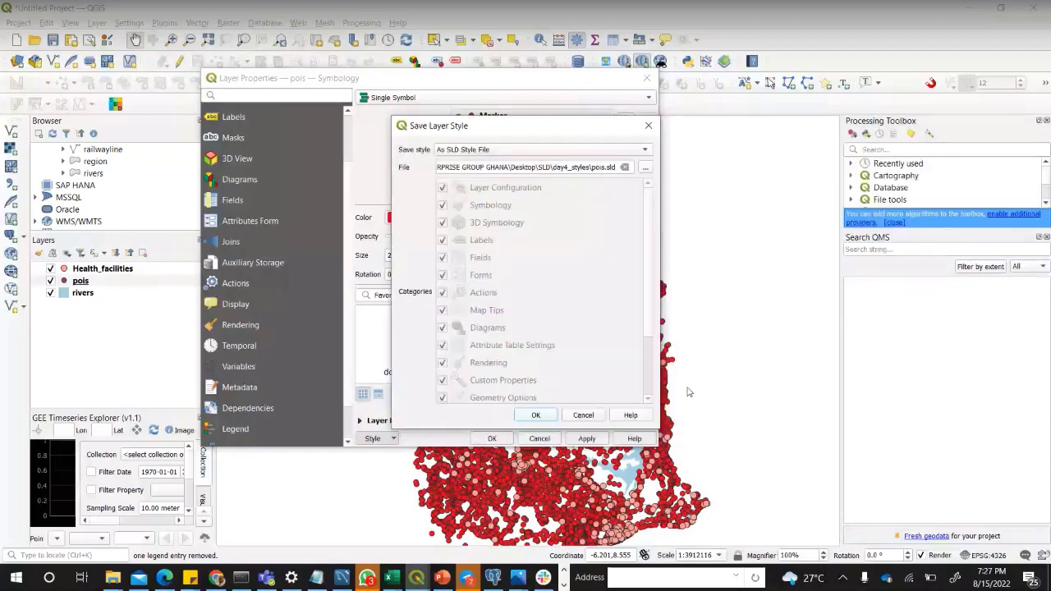
{"action": "left_click", "coordinate": [538, 415]}
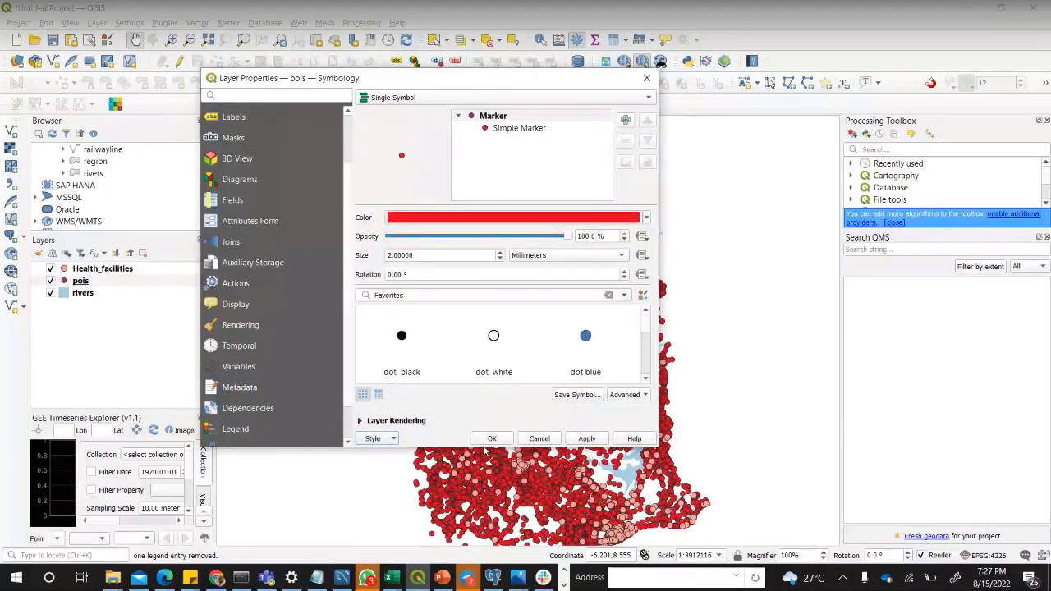
{"action": "left_click", "coordinate": [493, 440]}
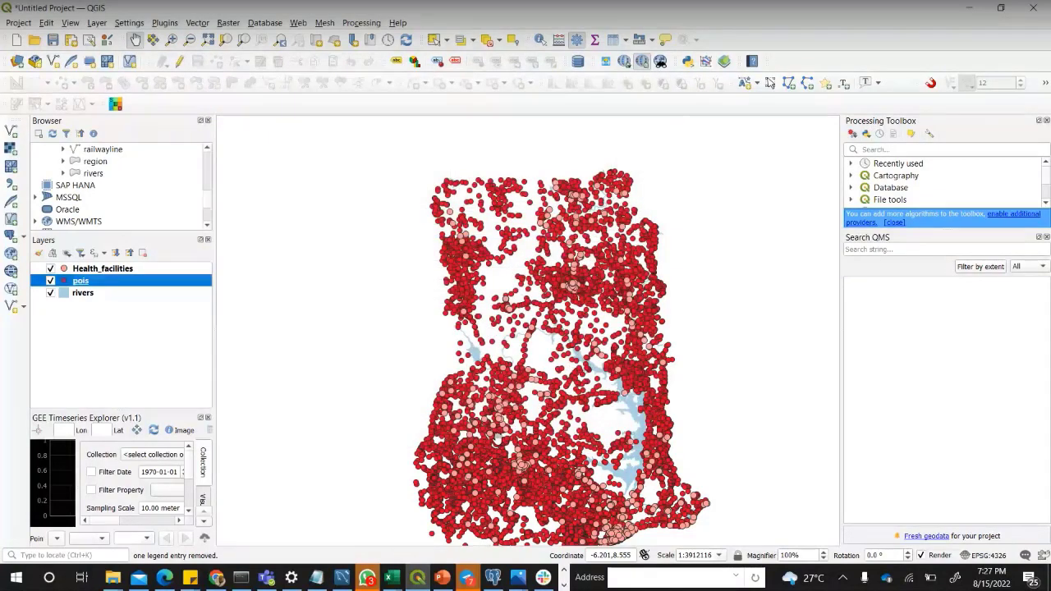
- Start saving the rivers layer's style and choose the SLD style file format
{"action": "left_click", "coordinate": [81, 294]}
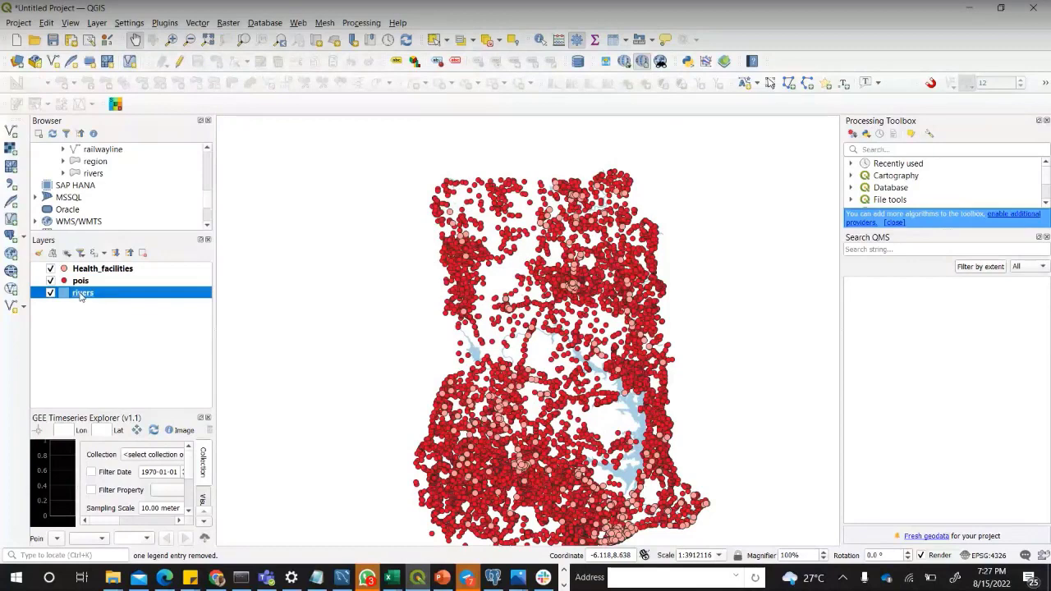
{"action": "right_click", "coordinate": [82, 297]}
{"action": "left_click", "coordinate": [115, 321]}
{"action": "left_click", "coordinate": [376, 438]}
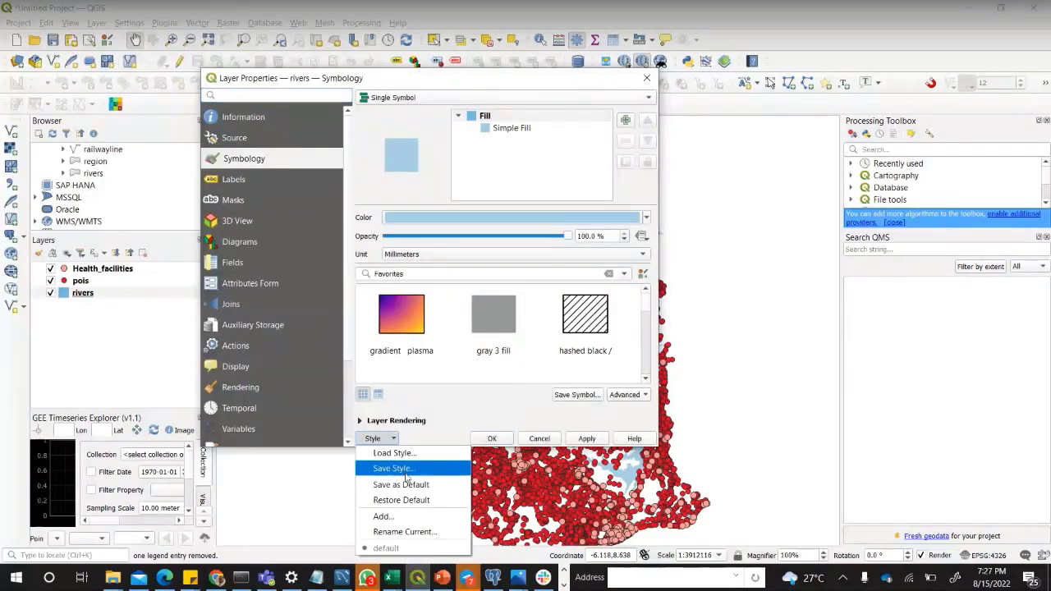
{"action": "left_click", "coordinate": [408, 473]}
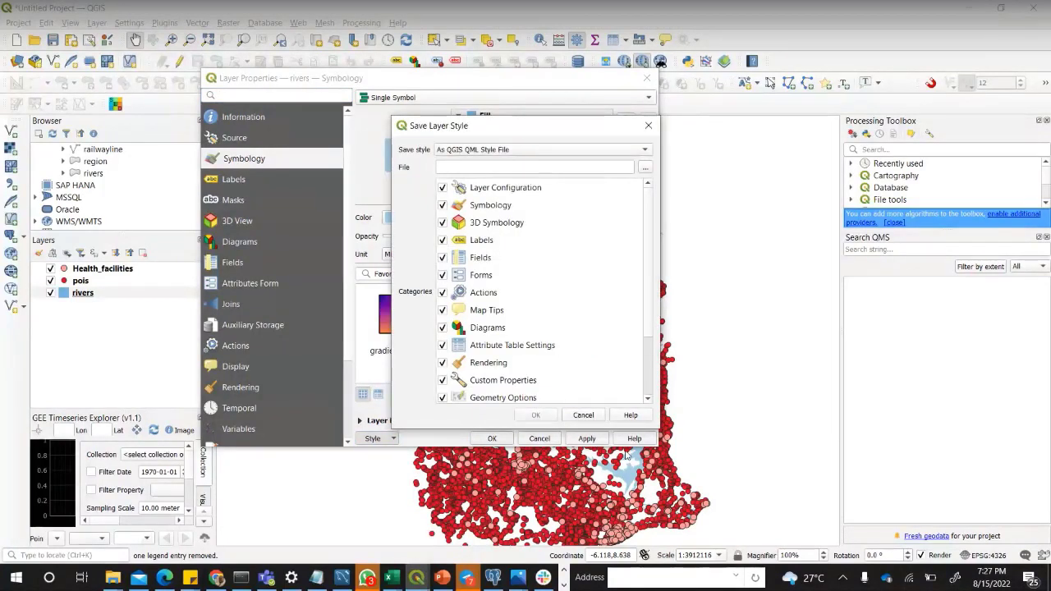
{"action": "left_click", "coordinate": [522, 150]}
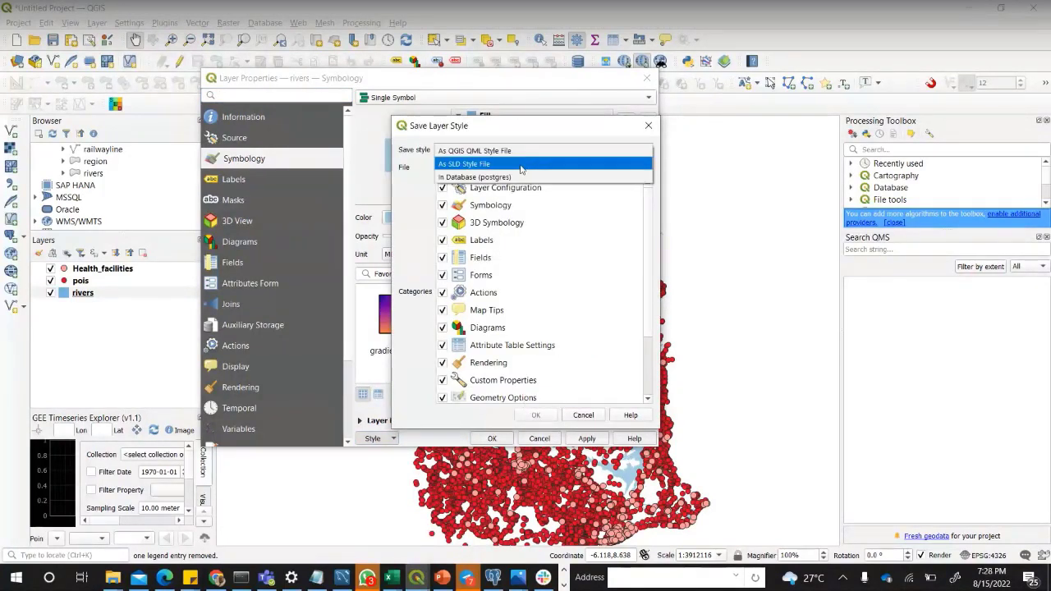
{"action": "left_click", "coordinate": [520, 164]}
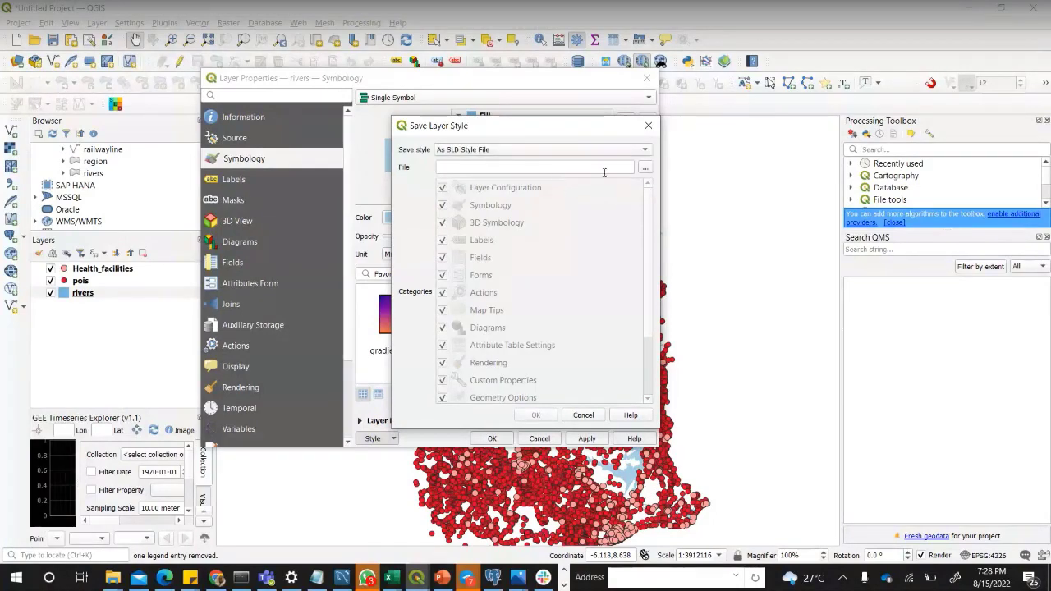
- Save the rivers style as river.sld in the day4_styles folder and close the layer properties
{"action": "left_click", "coordinate": [646, 168]}
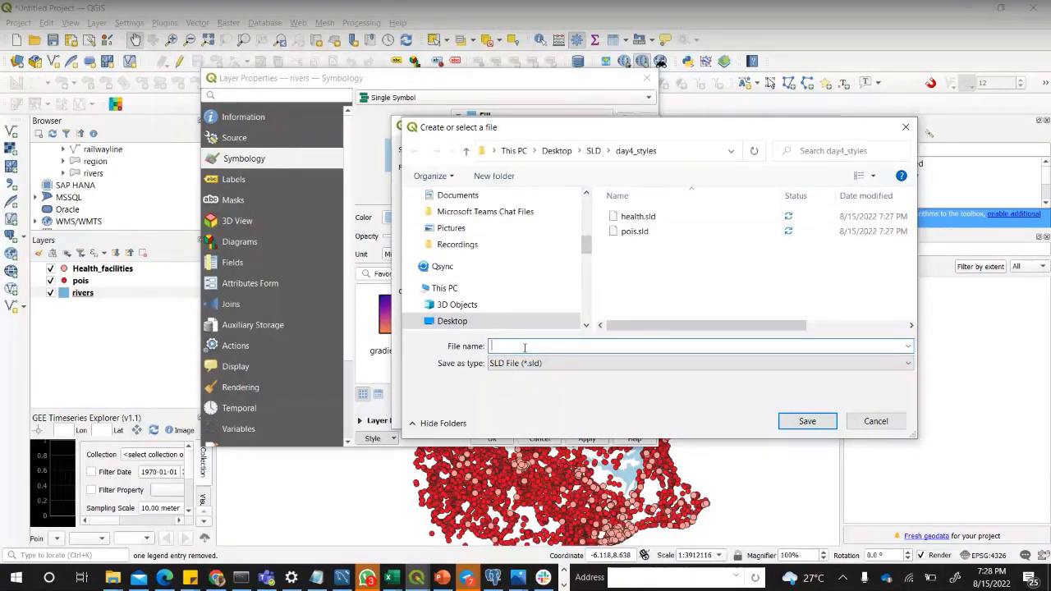
{"action": "type", "text": "river"}
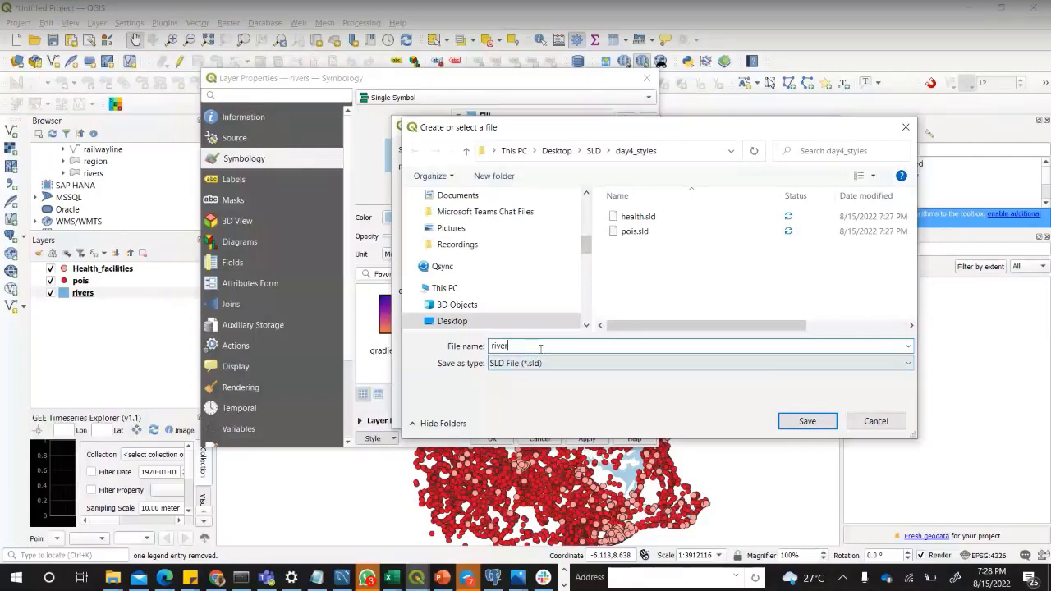
{"action": "left_click", "coordinate": [800, 419]}
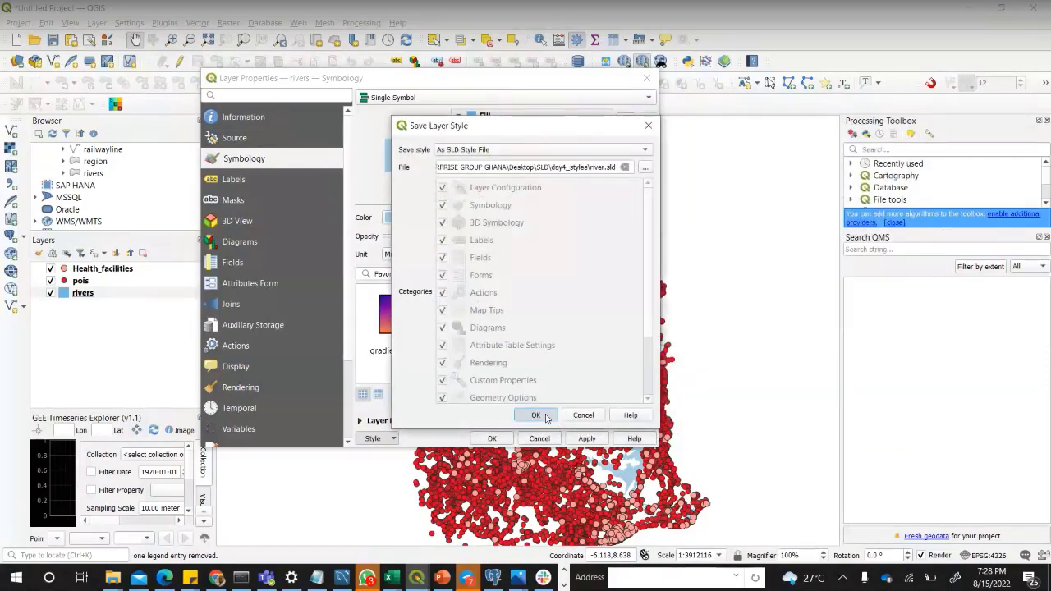
{"action": "left_click", "coordinate": [536, 414]}
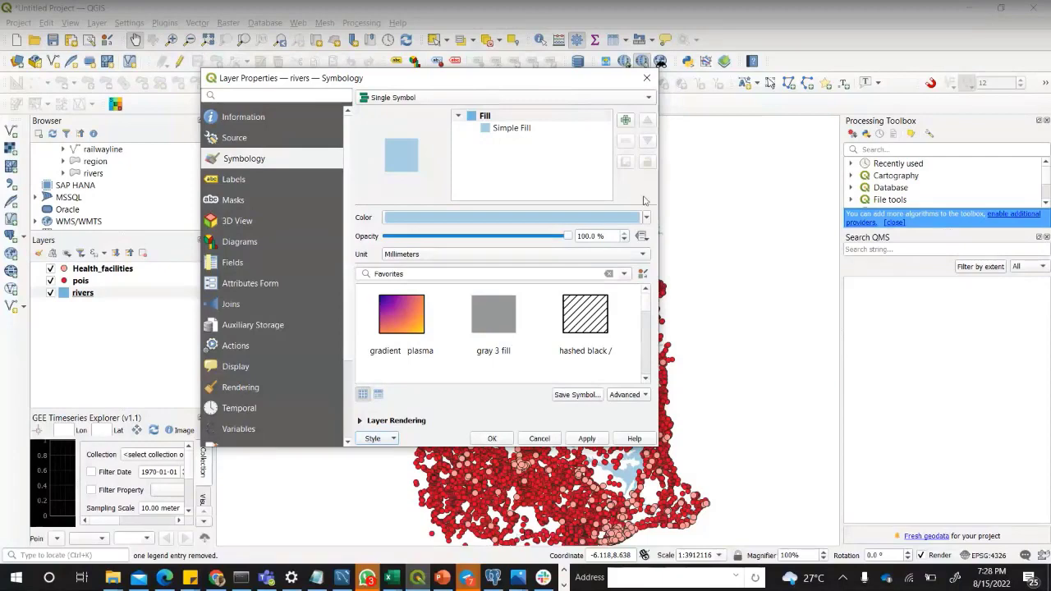
{"action": "left_click", "coordinate": [492, 438]}
{"action": "left_click_drag", "start_coordinate": [532, 402], "coordinate": [516, 307]}
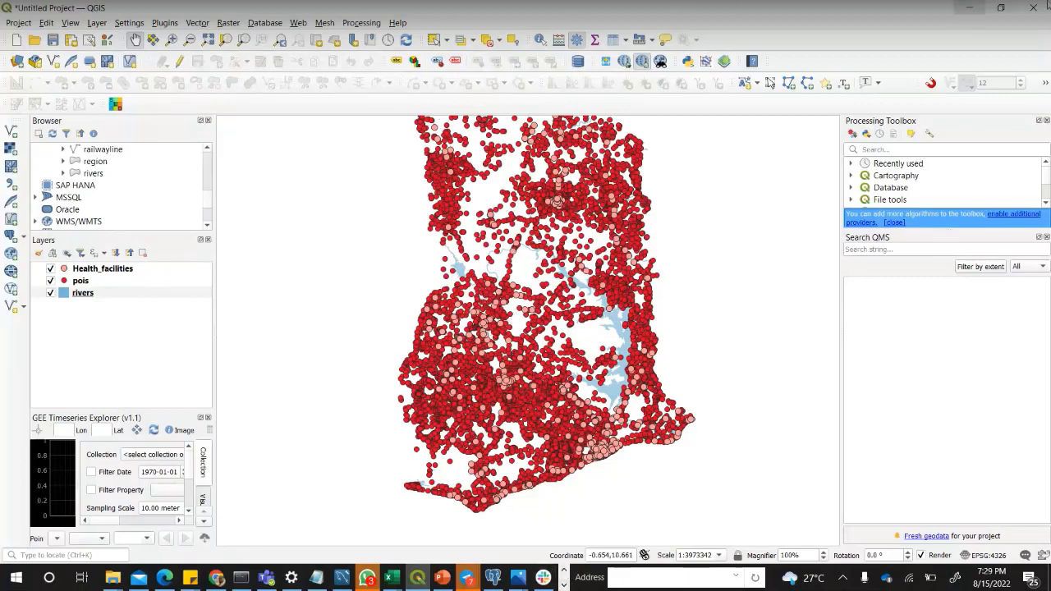
- Switch to GeoServer and start a new style named health_facilities in the geospatial workspace
{"action": "left_click", "coordinate": [977, 9]}
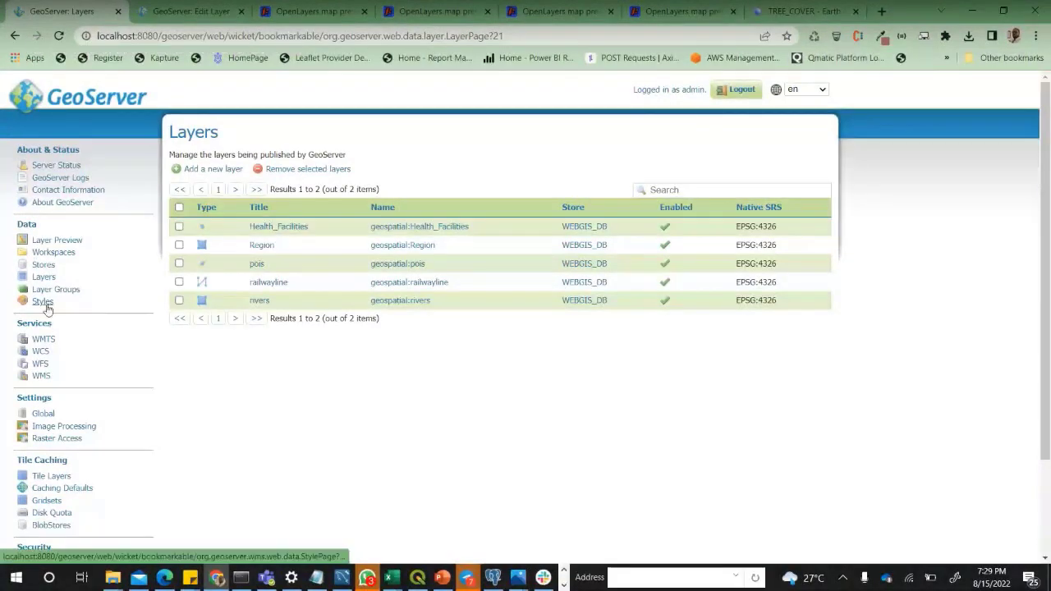
{"action": "left_click", "coordinate": [45, 303]}
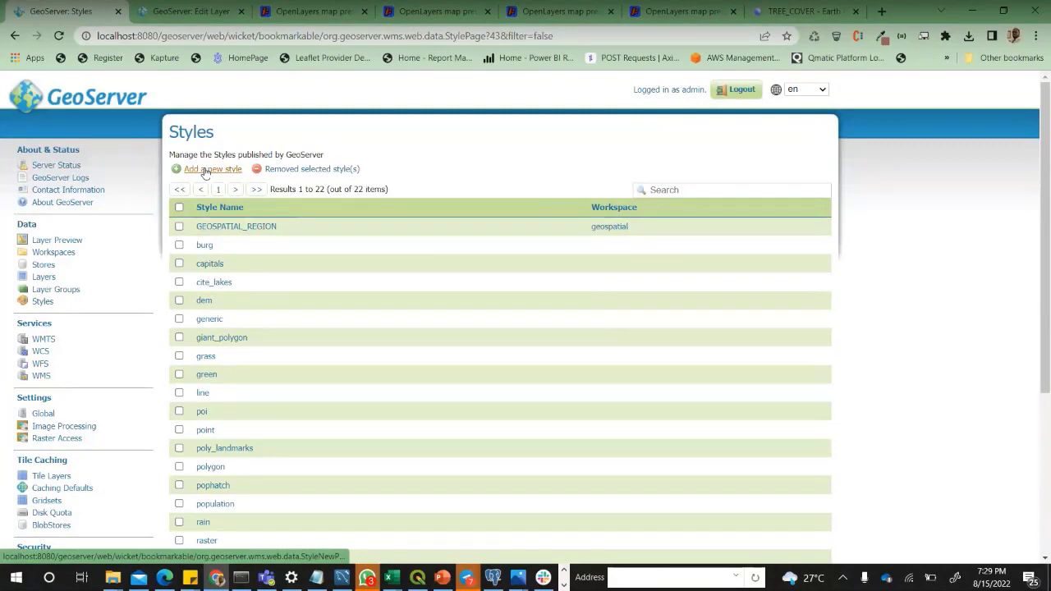
{"action": "left_click", "coordinate": [206, 169]}
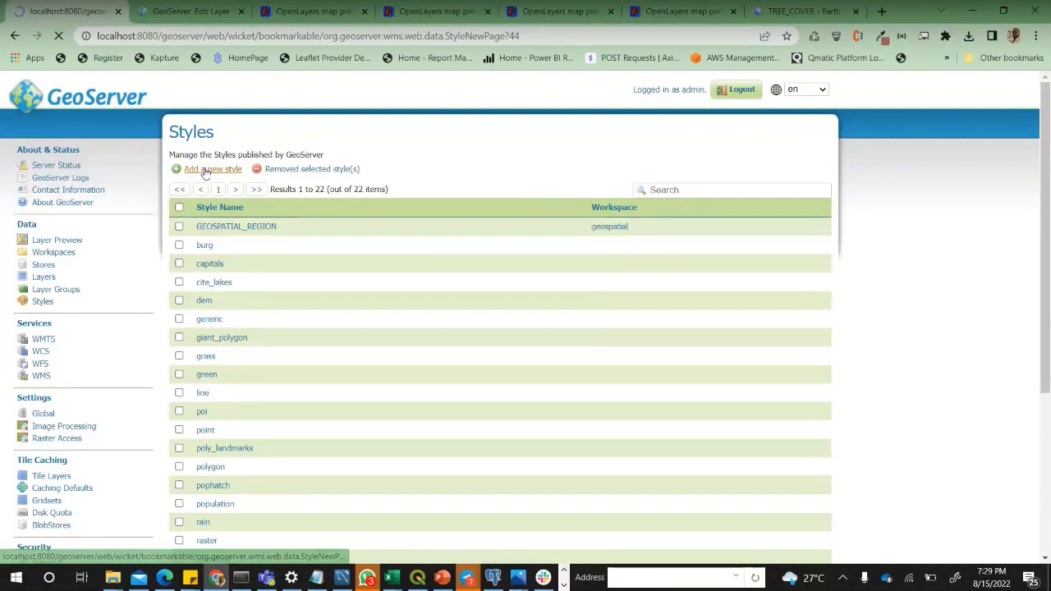
{"action": "scroll", "coordinate": [310, 186], "scroll_direction": "down", "scroll_amount": 3}
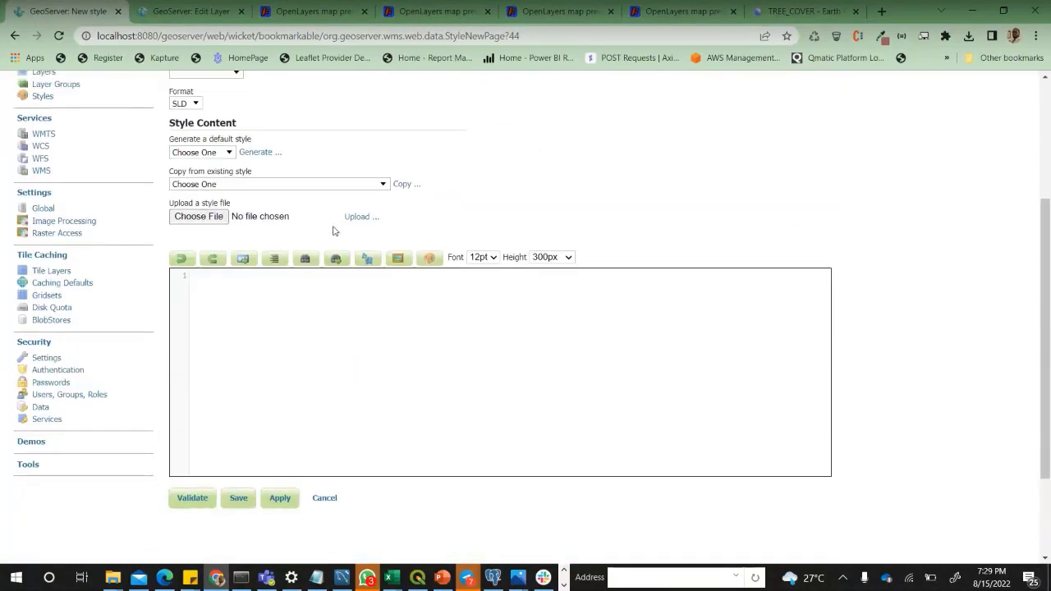
{"action": "scroll", "coordinate": [333, 227], "scroll_direction": "up", "scroll_amount": 2}
{"action": "left_click", "coordinate": [297, 177]}
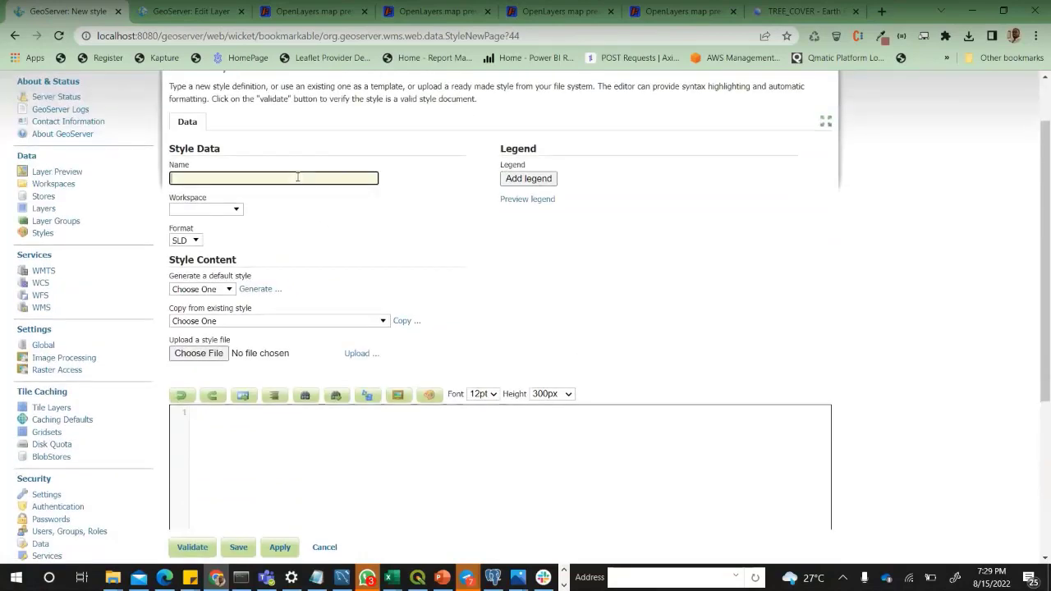
{"action": "type", "text": "health_facilities"}
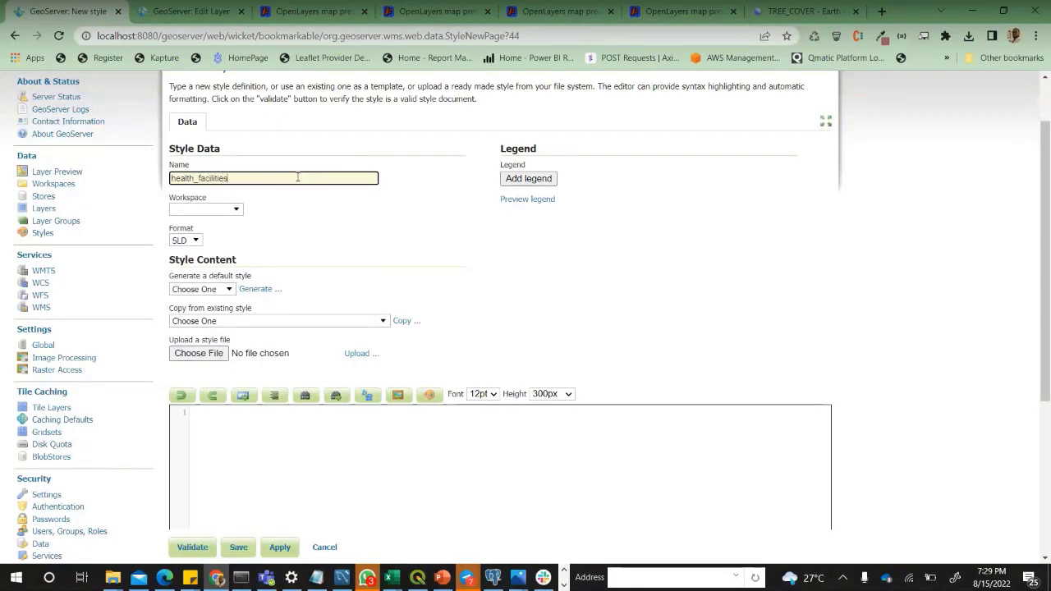
{"action": "left_click", "coordinate": [215, 210]}
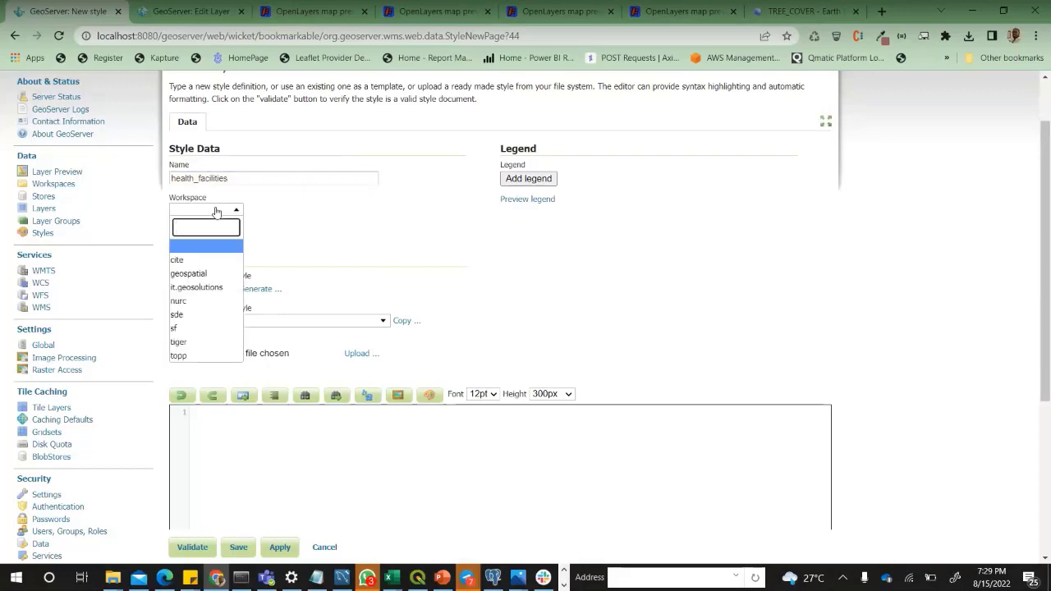
{"action": "left_click", "coordinate": [195, 279]}
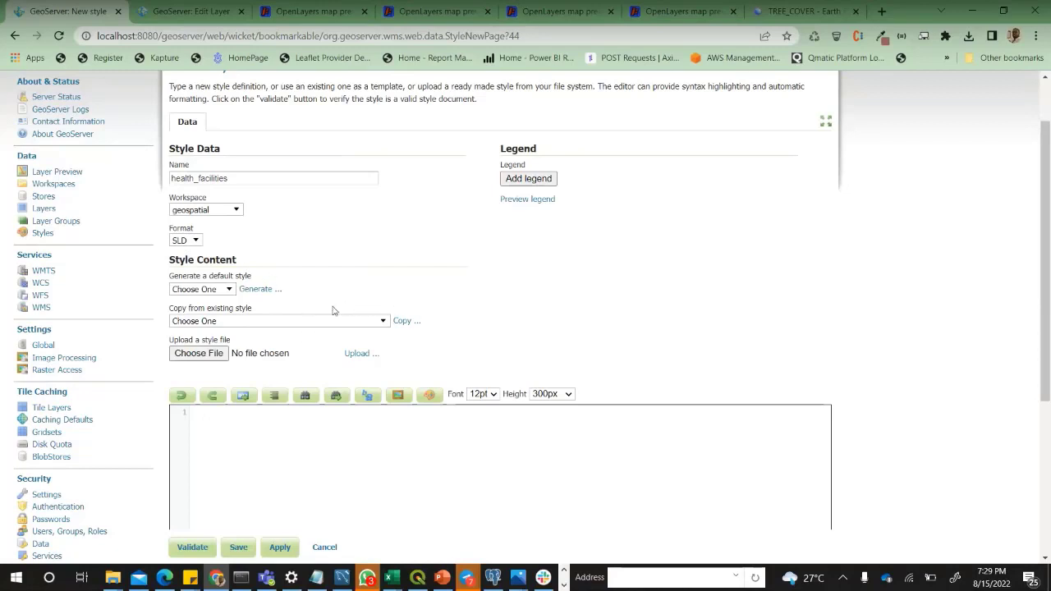
{"action": "left_click", "coordinate": [212, 356]}
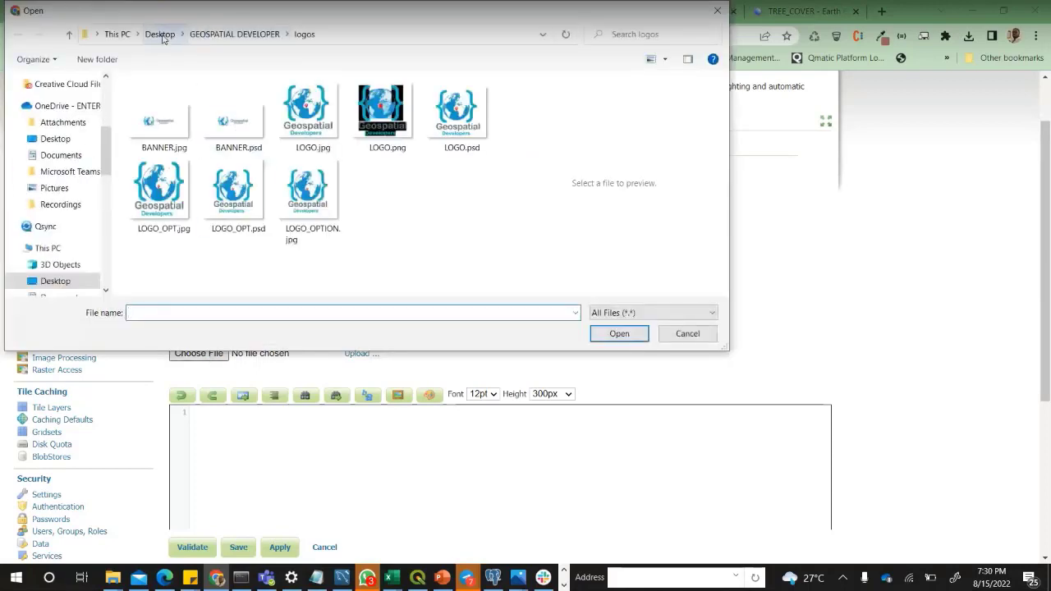
{"action": "left_click", "coordinate": [161, 35]}
{"action": "scroll", "coordinate": [238, 222], "scroll_direction": "down", "scroll_amount": 3}
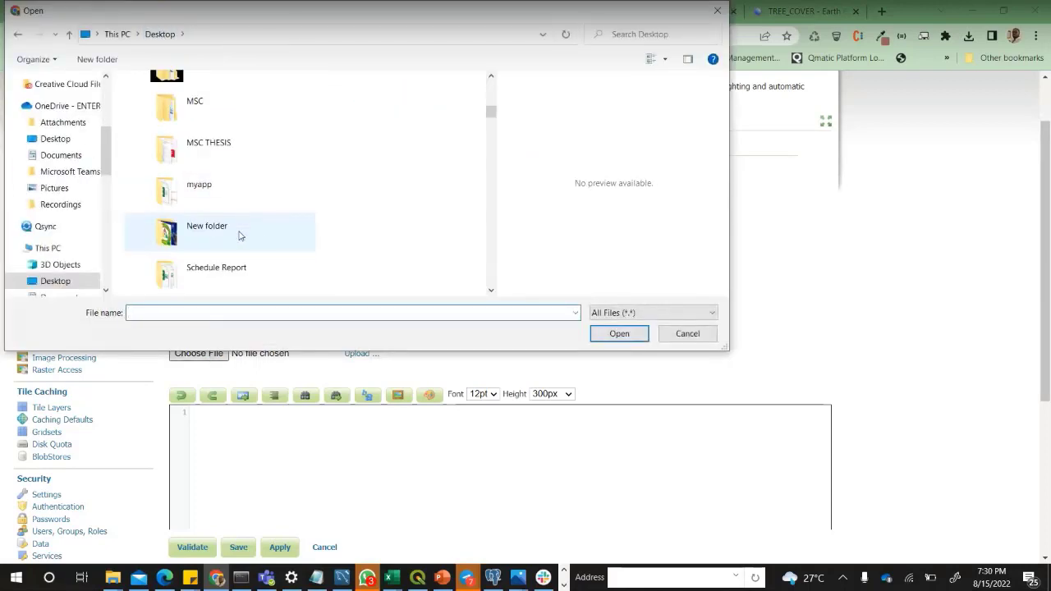
{"action": "scroll", "coordinate": [239, 236], "scroll_direction": "up", "scroll_amount": 1}
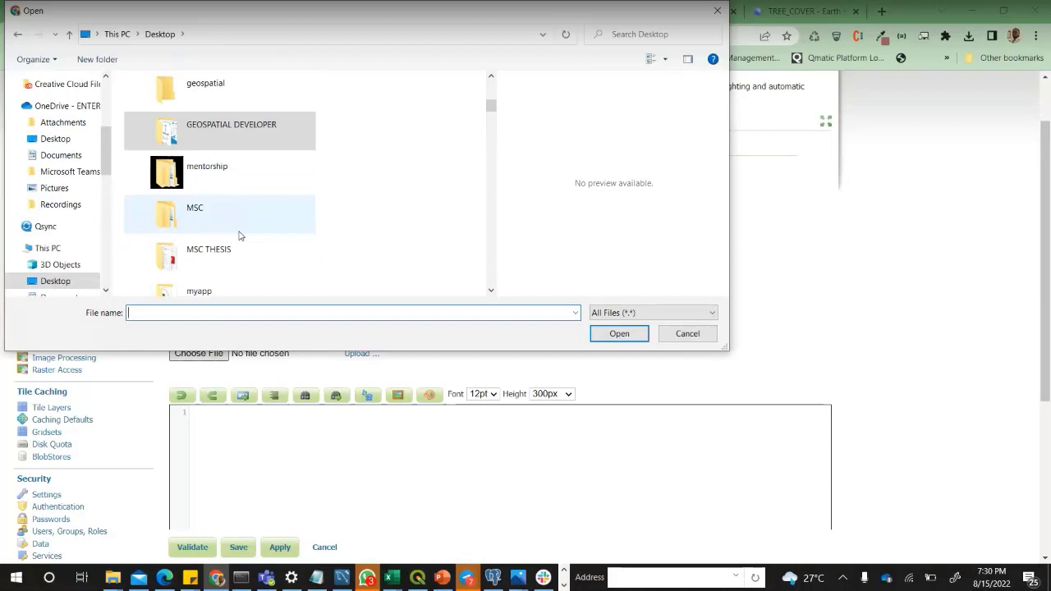
{"action": "scroll", "coordinate": [241, 256], "scroll_direction": "down", "scroll_amount": 1}
{"action": "scroll", "coordinate": [240, 259], "scroll_direction": "up", "scroll_amount": 1}
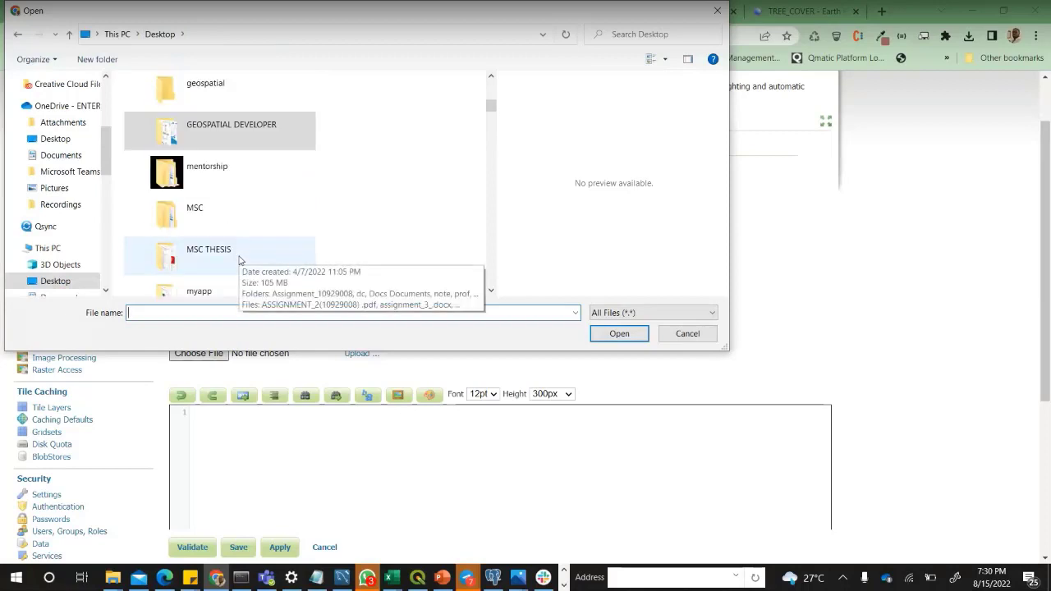
{"action": "scroll", "coordinate": [248, 250], "scroll_direction": "up", "scroll_amount": 1}
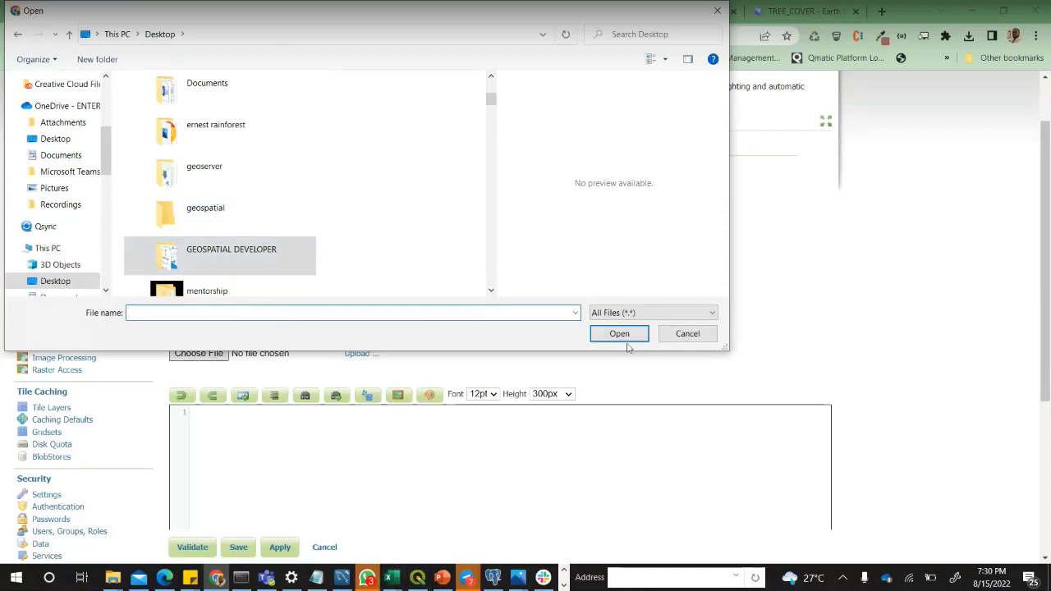
{"action": "left_click", "coordinate": [687, 332]}
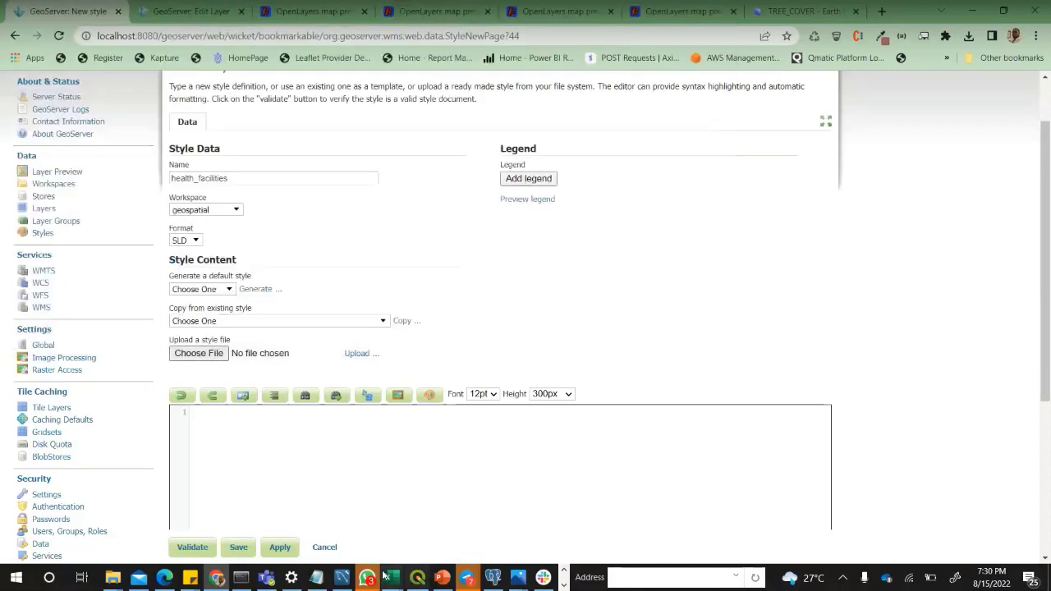
- Switch to QGIS and browse for a style file to load for the rivers layer to check where the SLD files are stored
{"action": "left_click", "coordinate": [418, 582]}
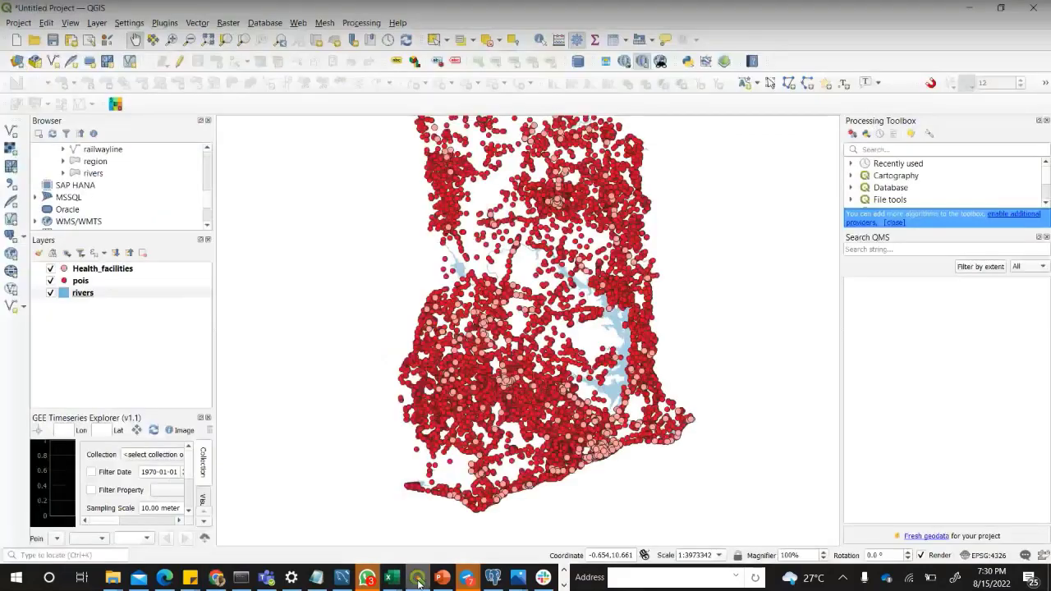
{"action": "right_click", "coordinate": [93, 293]}
{"action": "left_click", "coordinate": [144, 320]}
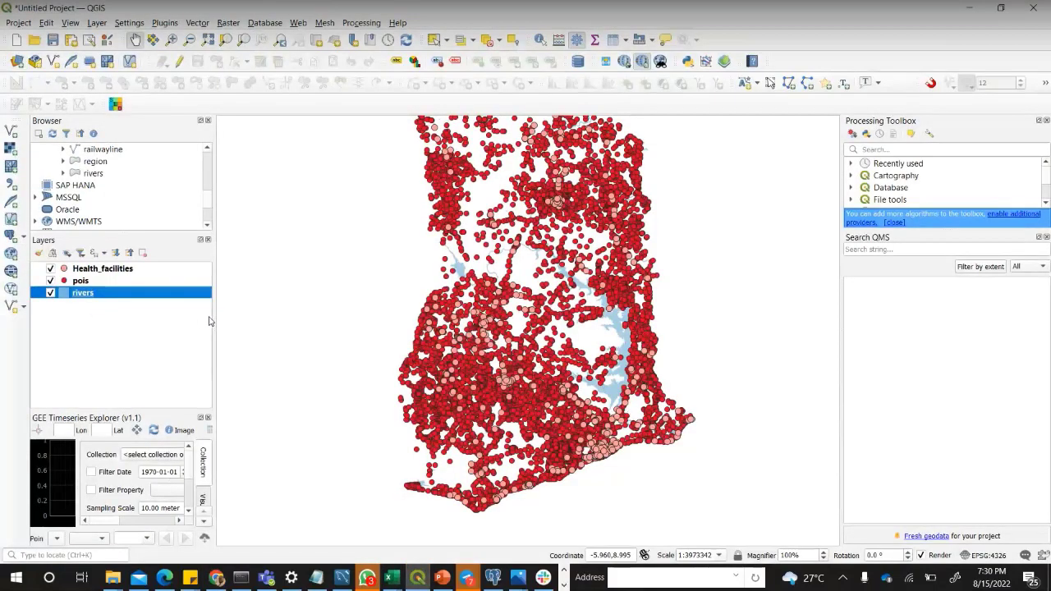
{"action": "left_click", "coordinate": [371, 439]}
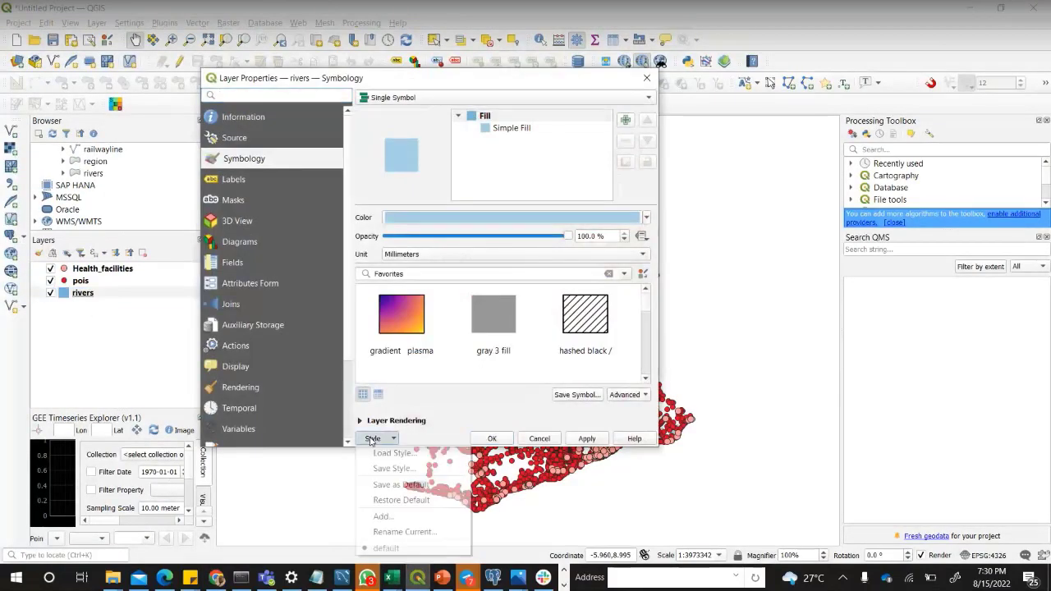
{"action": "left_click", "coordinate": [392, 454]}
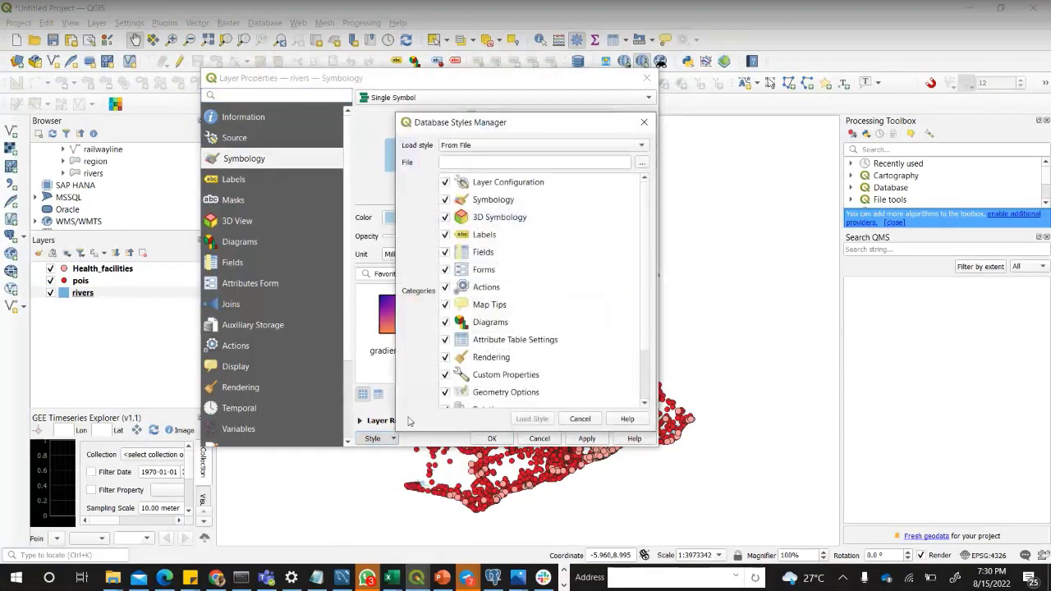
{"action": "left_click", "coordinate": [642, 162]}
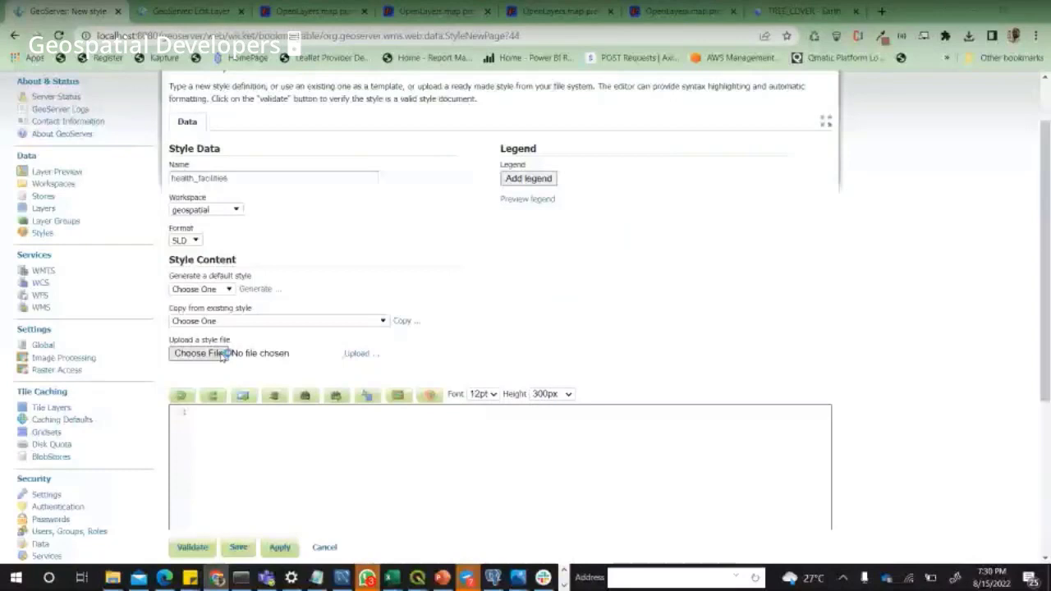
- Back in GeoServer, upload health.sld from the Desktop's SLD/day4_styles folder as the new style's content
{"action": "left_click", "coordinate": [200, 353]}
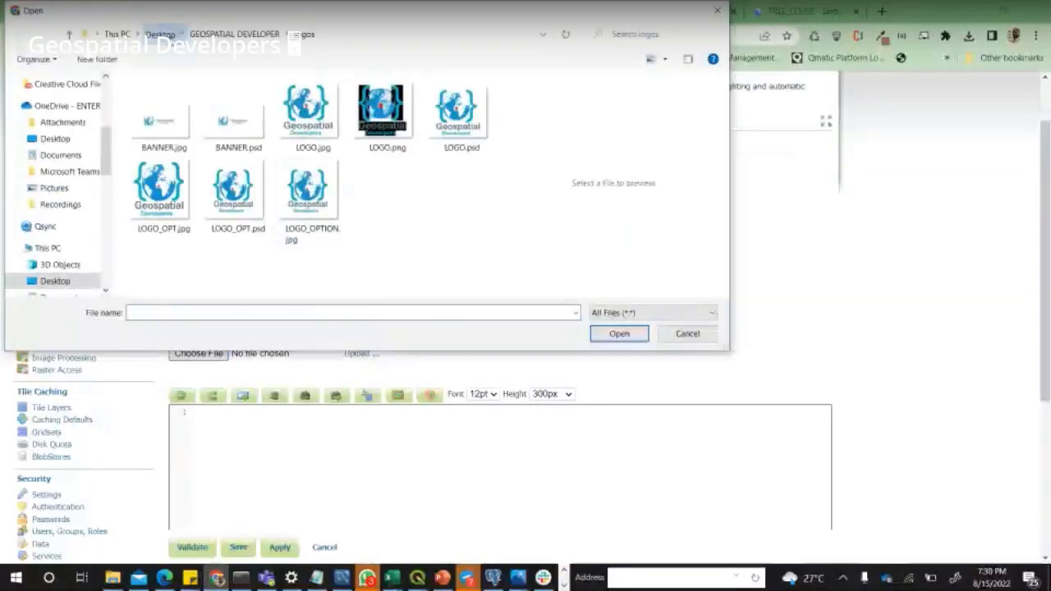
{"action": "left_click", "coordinate": [160, 34]}
{"action": "scroll", "coordinate": [244, 183], "scroll_direction": "up", "scroll_amount": 3}
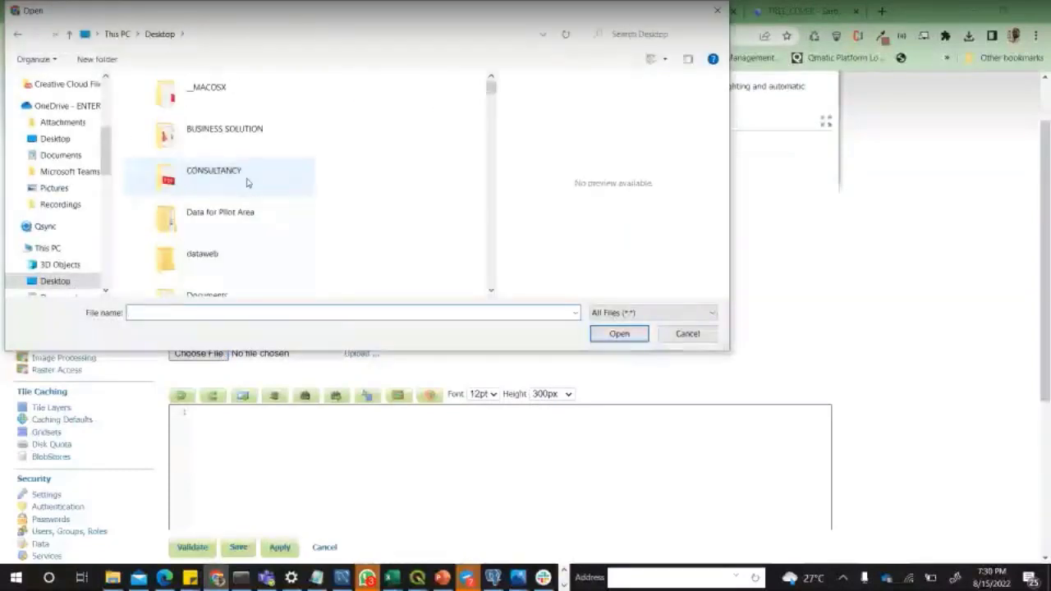
{"action": "scroll", "coordinate": [247, 183], "scroll_direction": "down", "scroll_amount": 6}
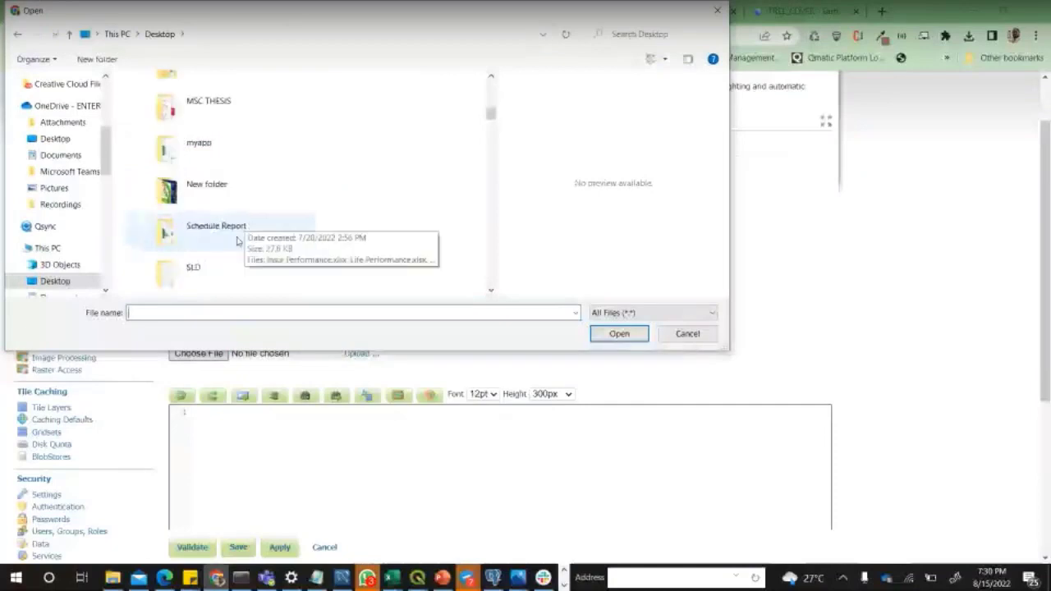
{"action": "double_click", "coordinate": [216, 269]}
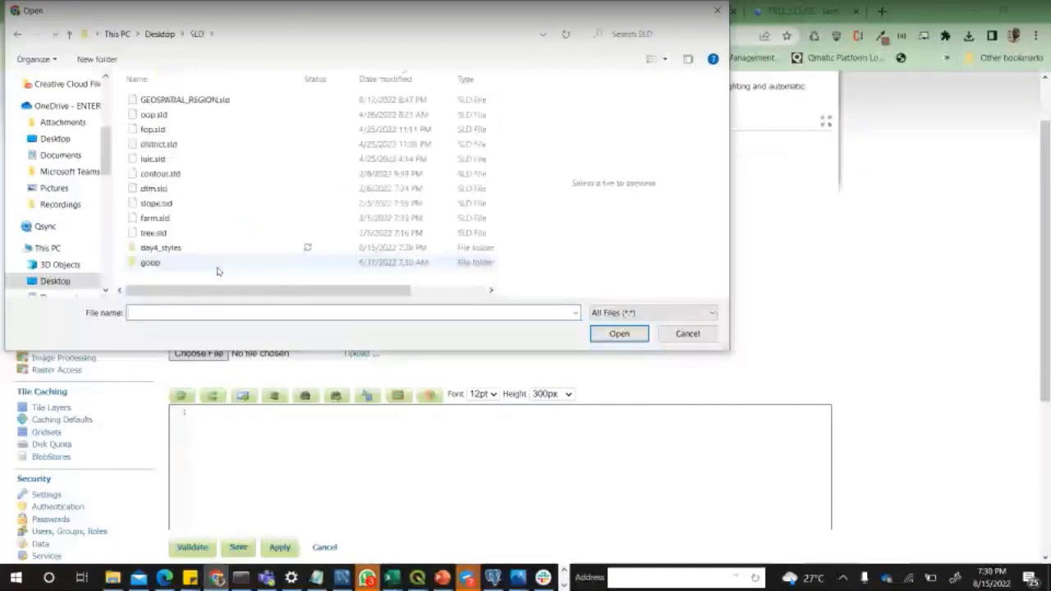
{"action": "double_click", "coordinate": [161, 251]}
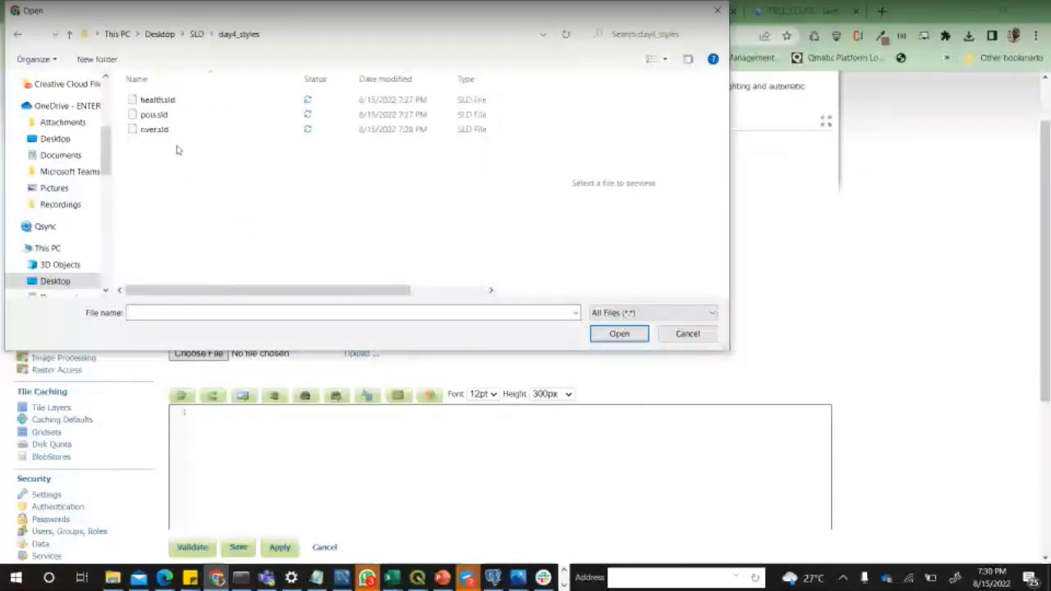
{"action": "double_click", "coordinate": [157, 99]}
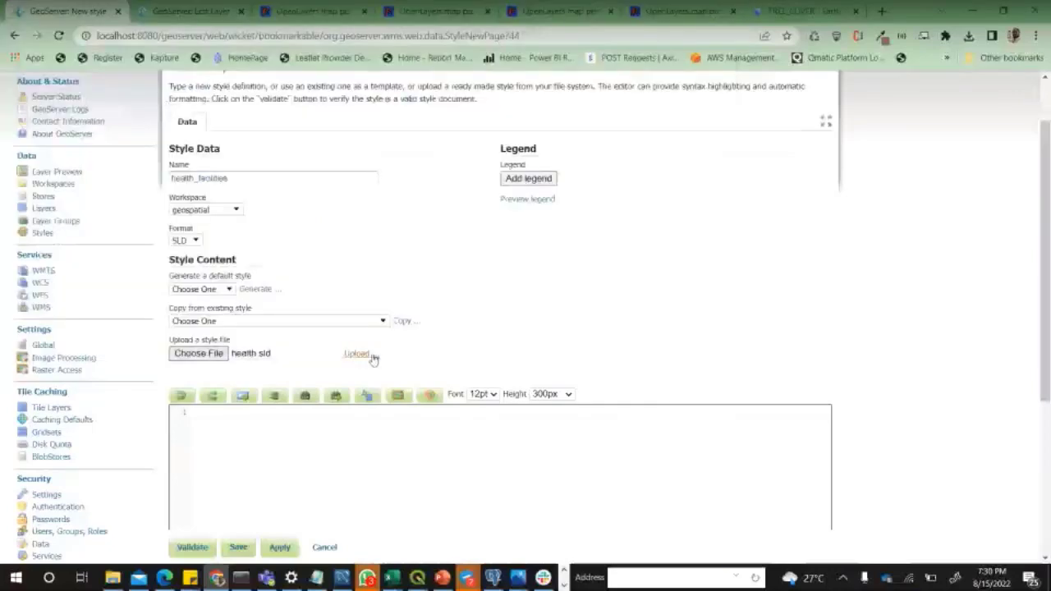
{"action": "left_click", "coordinate": [371, 356]}
- Review the uploaded SLD code and preview the new style's legend
{"action": "scroll", "coordinate": [386, 349], "scroll_direction": "down", "scroll_amount": 5}
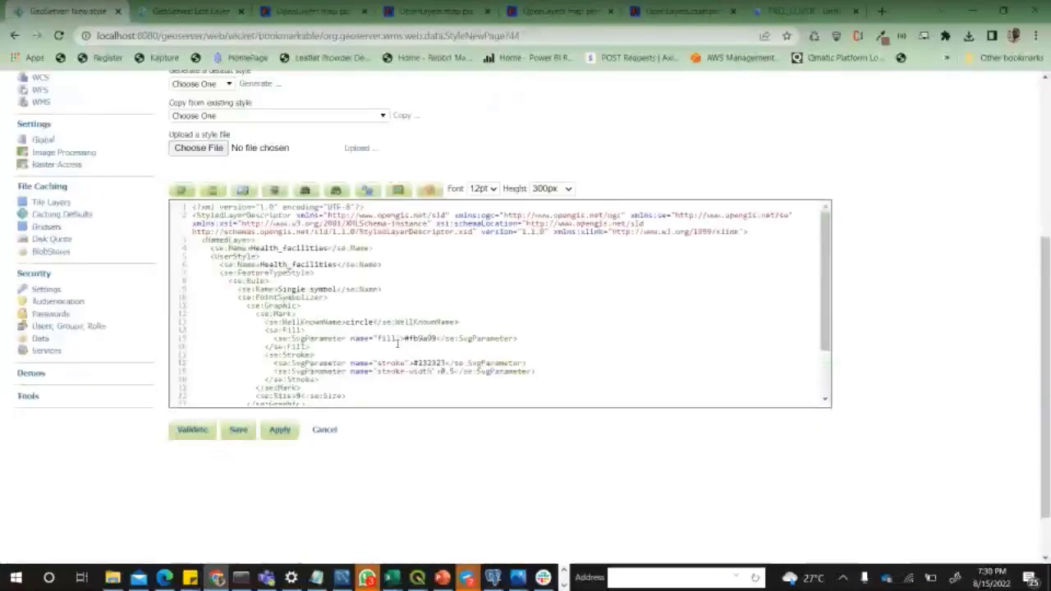
{"action": "scroll", "coordinate": [398, 343], "scroll_direction": "up", "scroll_amount": 1}
{"action": "scroll", "coordinate": [397, 343], "scroll_direction": "down", "scroll_amount": 2}
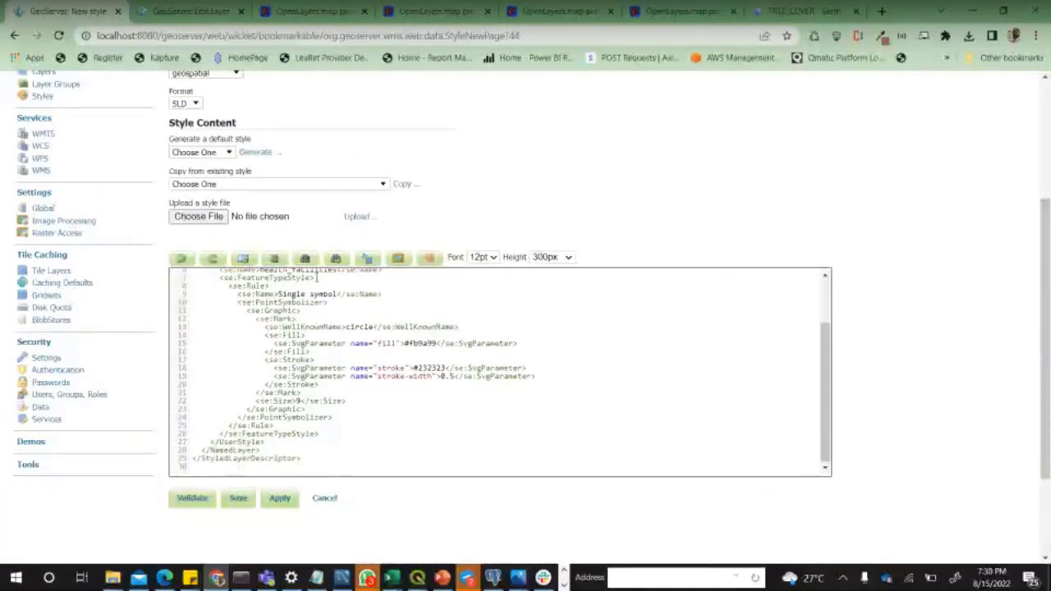
{"action": "scroll", "coordinate": [447, 326], "scroll_direction": "up", "scroll_amount": 2}
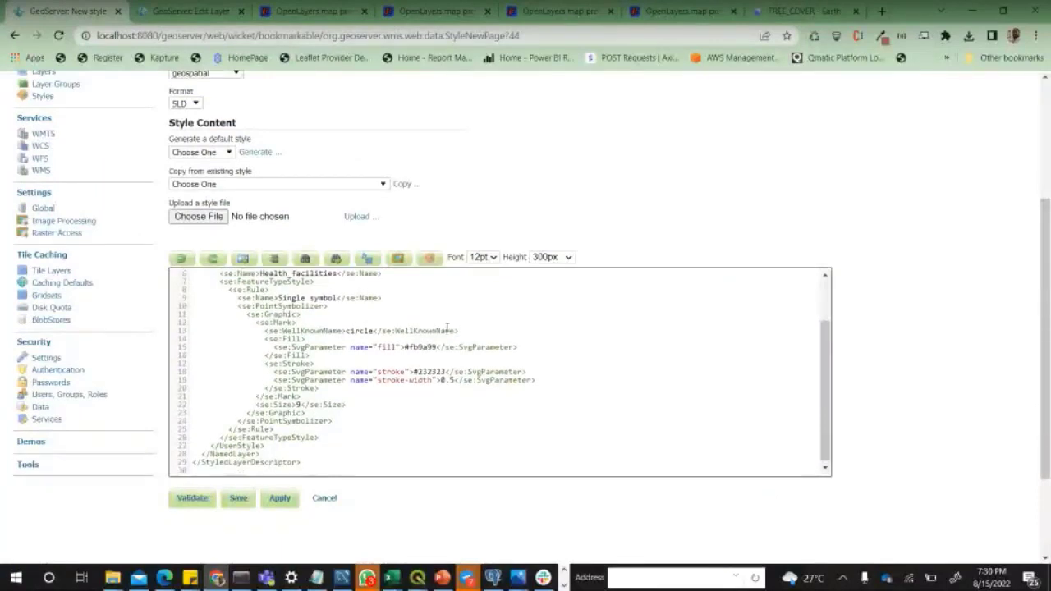
{"action": "scroll", "coordinate": [446, 327], "scroll_direction": "up", "scroll_amount": 3}
{"action": "left_click", "coordinate": [537, 272]}
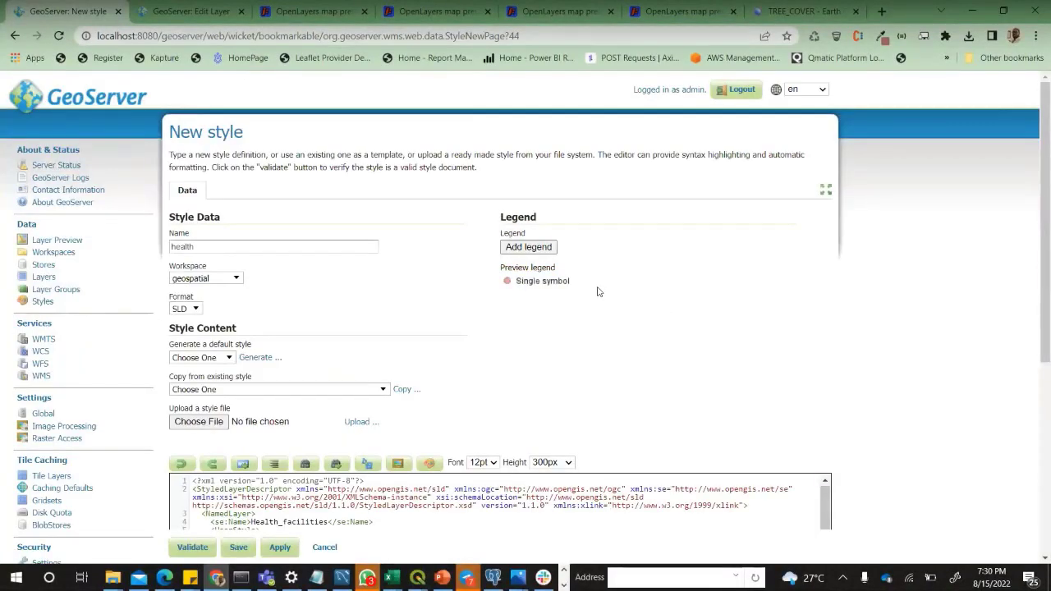
{"action": "scroll", "coordinate": [296, 361], "scroll_direction": "down", "scroll_amount": 3}
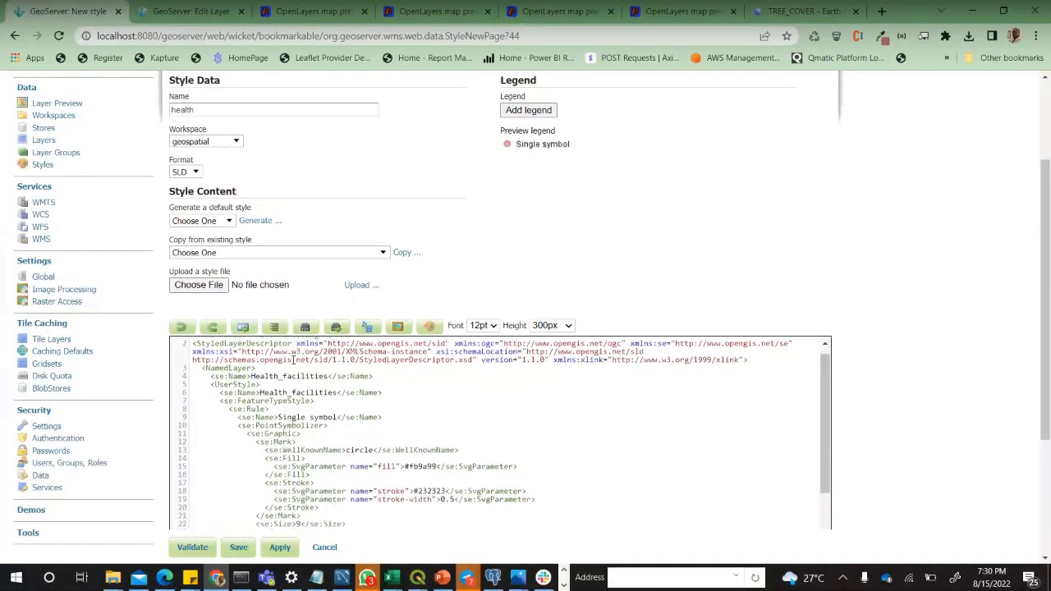
- Validate the health style's SLD code and save the style
{"action": "scroll", "coordinate": [526, 270], "scroll_direction": "down", "scroll_amount": 3}
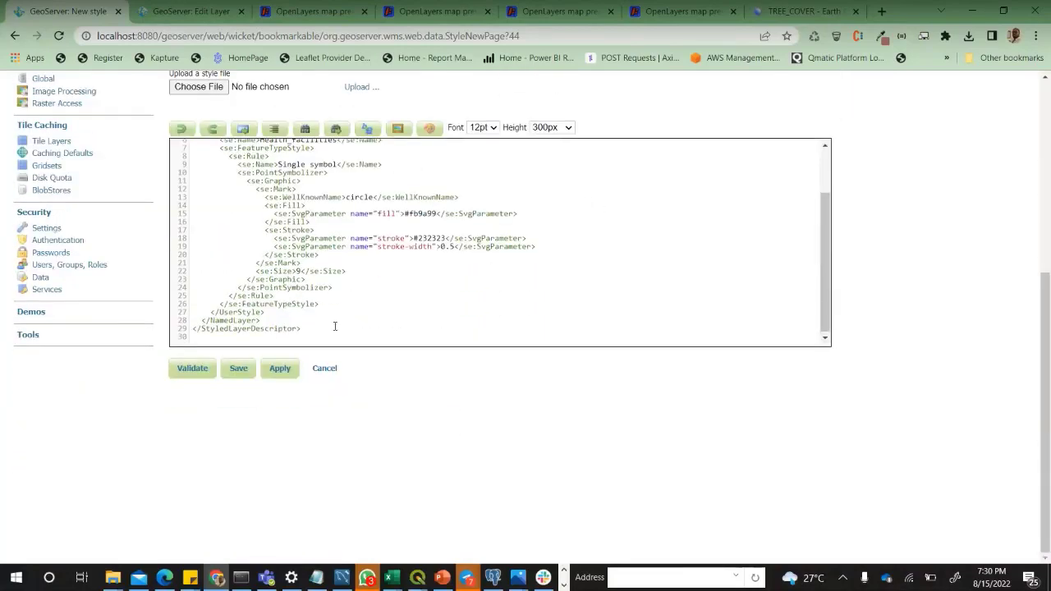
{"action": "left_click", "coordinate": [196, 374]}
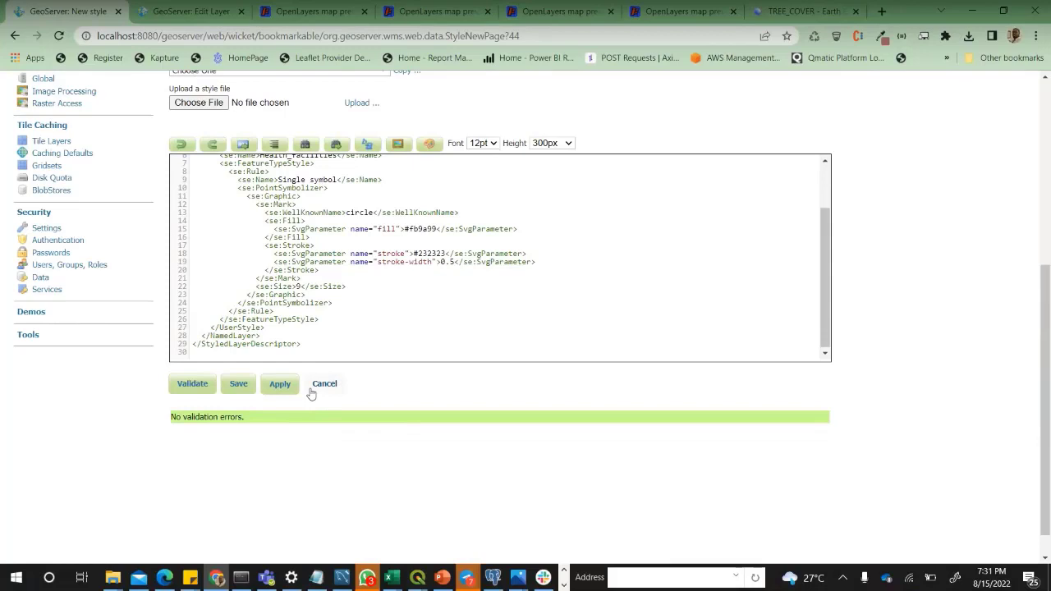
{"action": "left_click", "coordinate": [239, 384]}
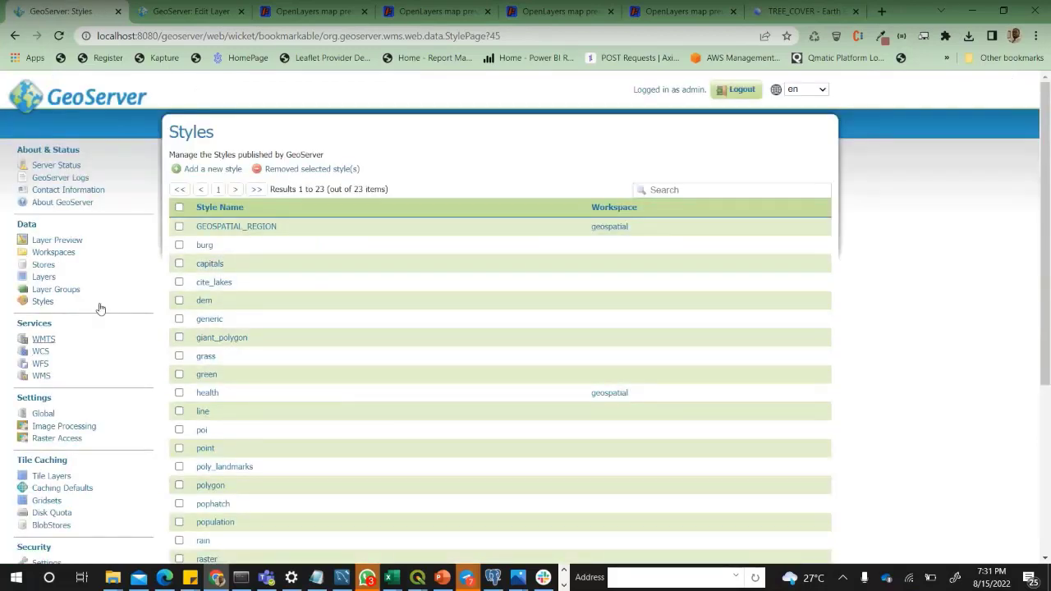
- Set the Health_Facilities layer's default WMS style to geospatial:health and save the layer
{"action": "left_click", "coordinate": [44, 278]}
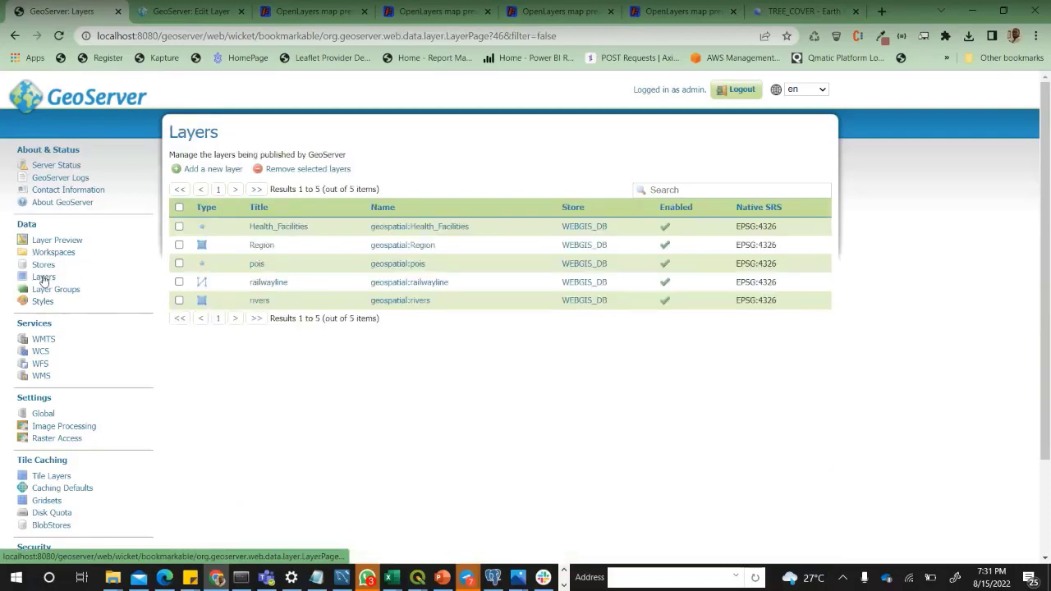
{"action": "left_click", "coordinate": [299, 227]}
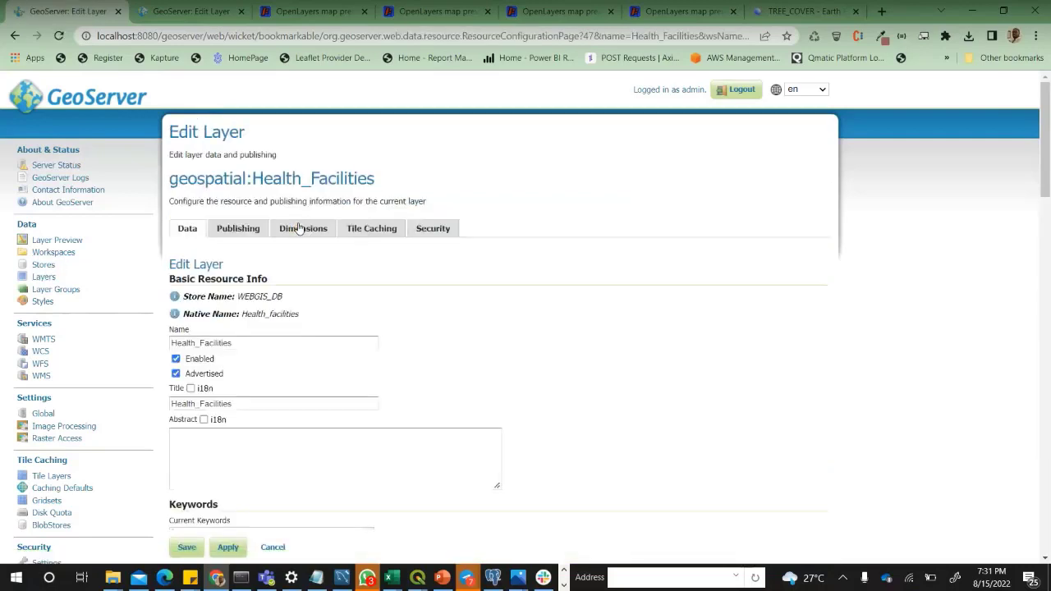
{"action": "left_click", "coordinate": [241, 228]}
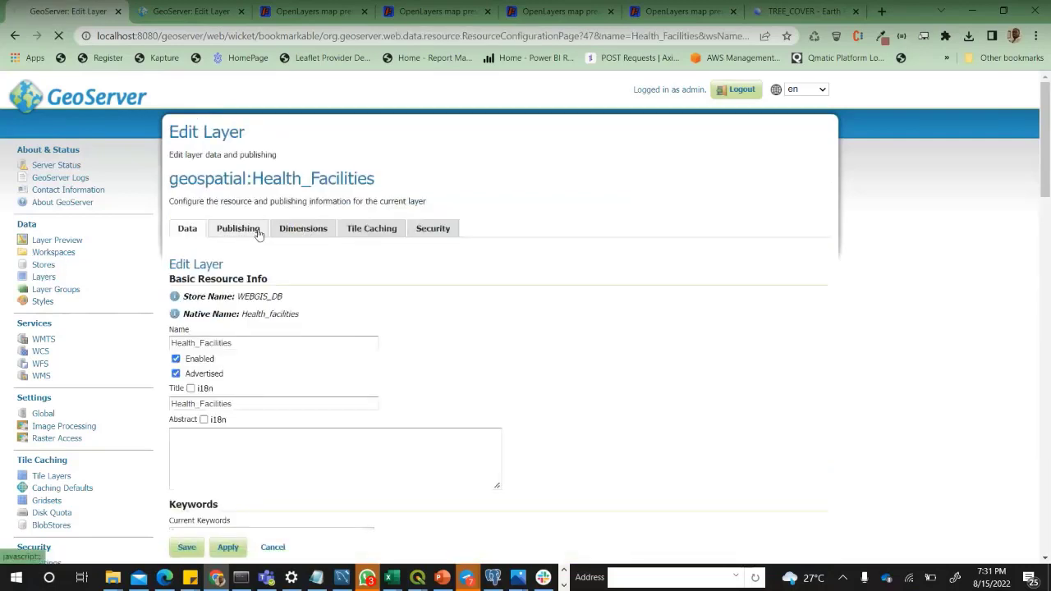
{"action": "scroll", "coordinate": [348, 287], "scroll_direction": "down", "scroll_amount": 7}
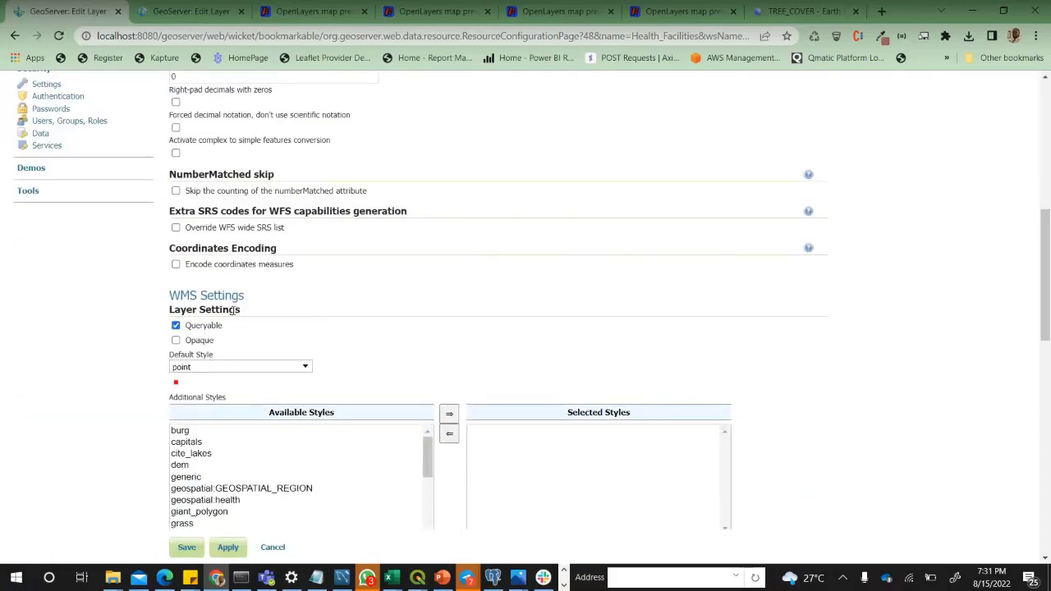
{"action": "left_click", "coordinate": [251, 367]}
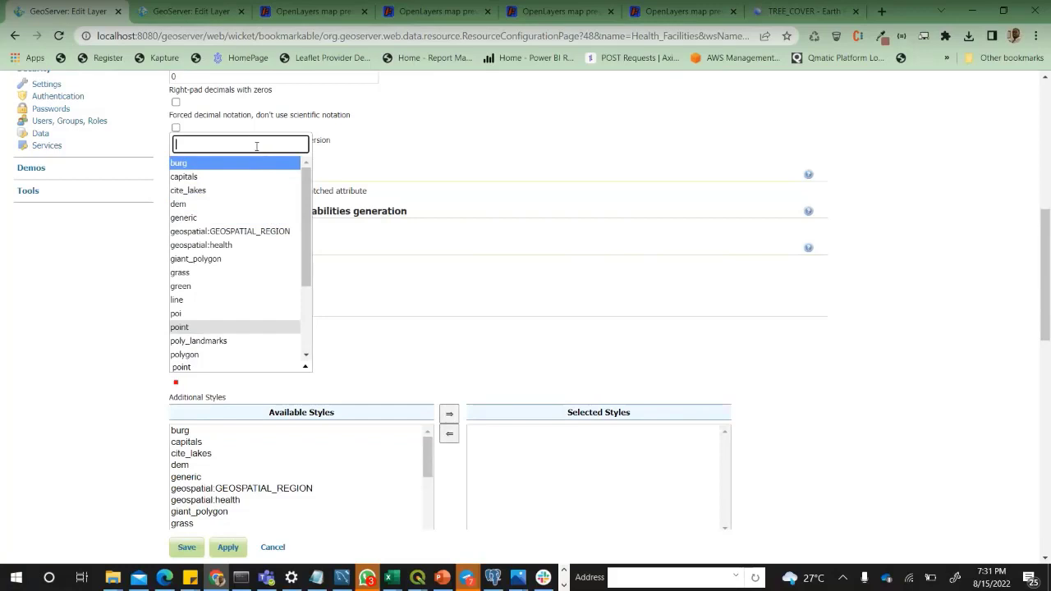
{"action": "type", "text": "hea"}
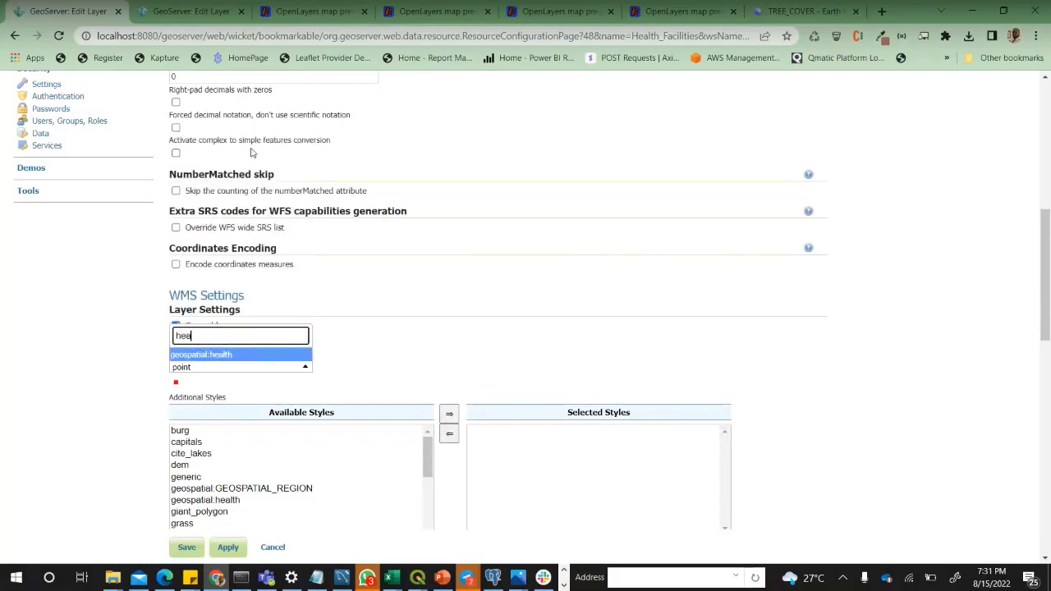
{"action": "left_click", "coordinate": [209, 356]}
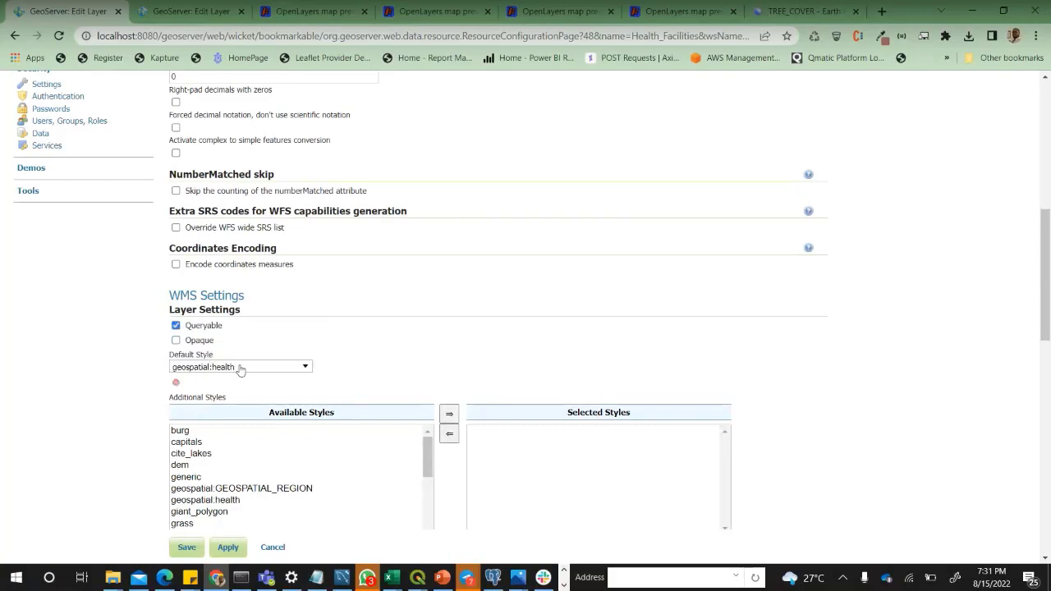
{"action": "scroll", "coordinate": [435, 341], "scroll_direction": "down", "scroll_amount": 1}
{"action": "scroll", "coordinate": [435, 341], "scroll_direction": "down", "scroll_amount": 1}
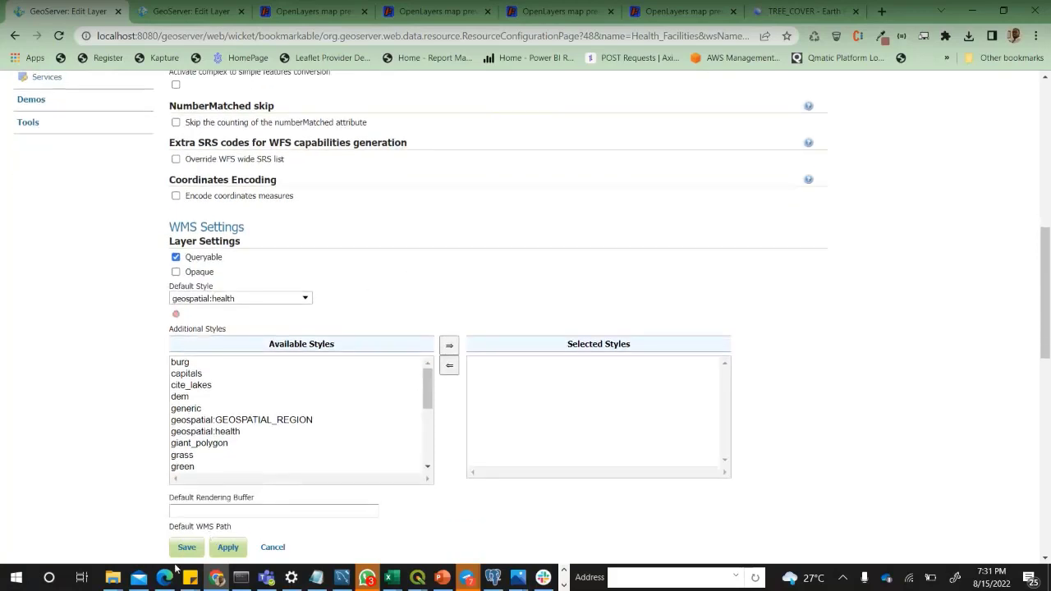
{"action": "left_click", "coordinate": [187, 547]}
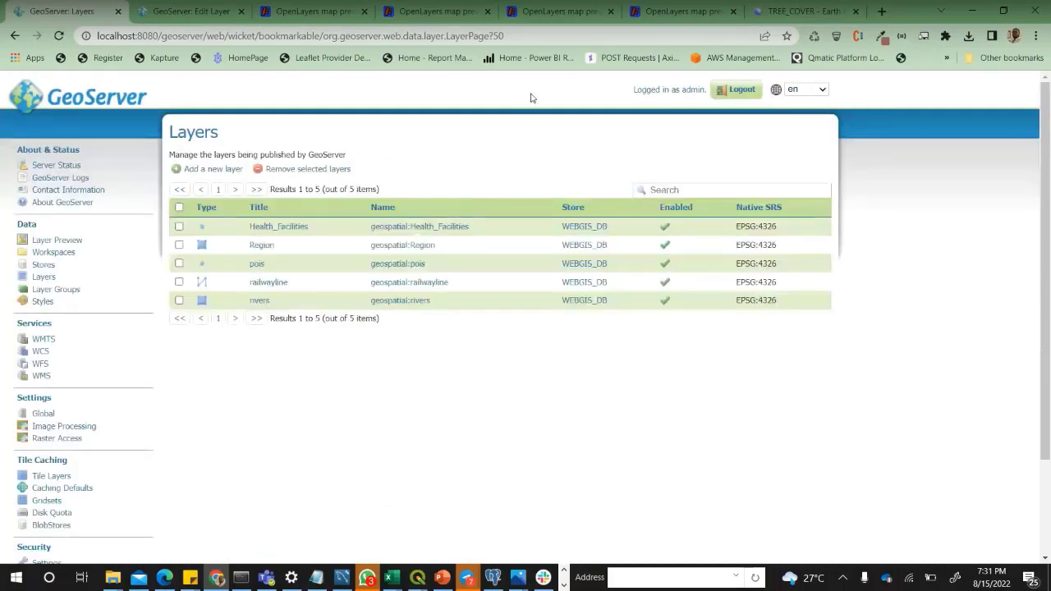
- Reload the Health_Facilities map preview and examine how the points are drawn at different scales
{"action": "left_click", "coordinate": [308, 10]}
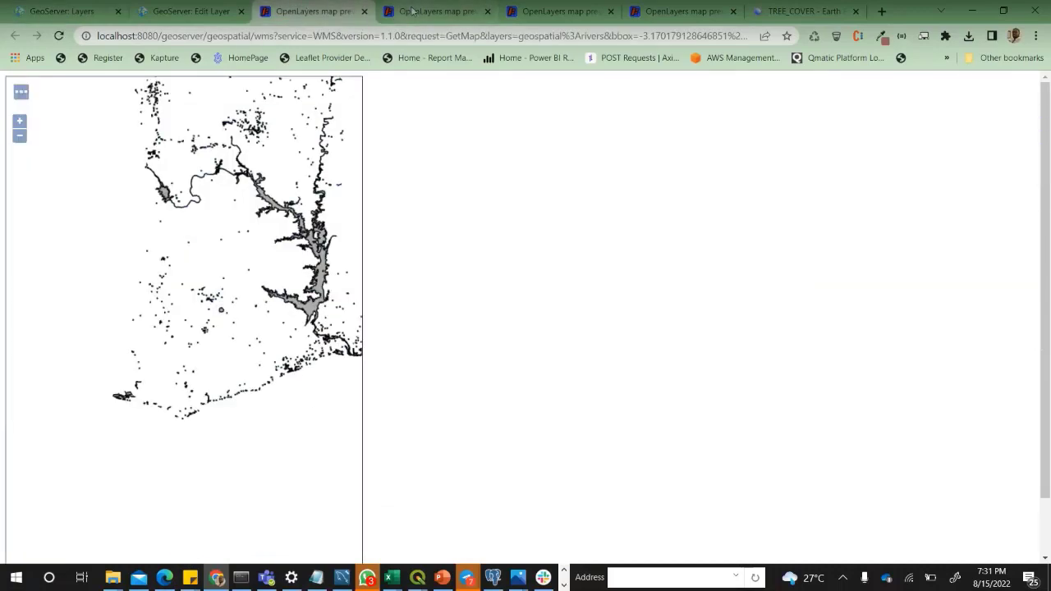
{"action": "left_click", "coordinate": [438, 12]}
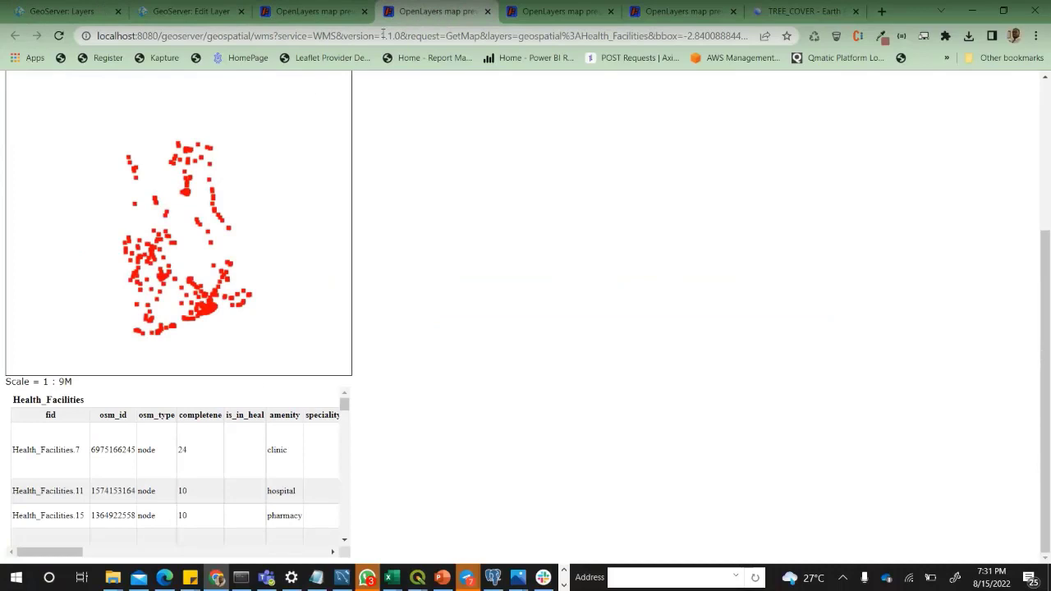
{"action": "left_click", "coordinate": [59, 36]}
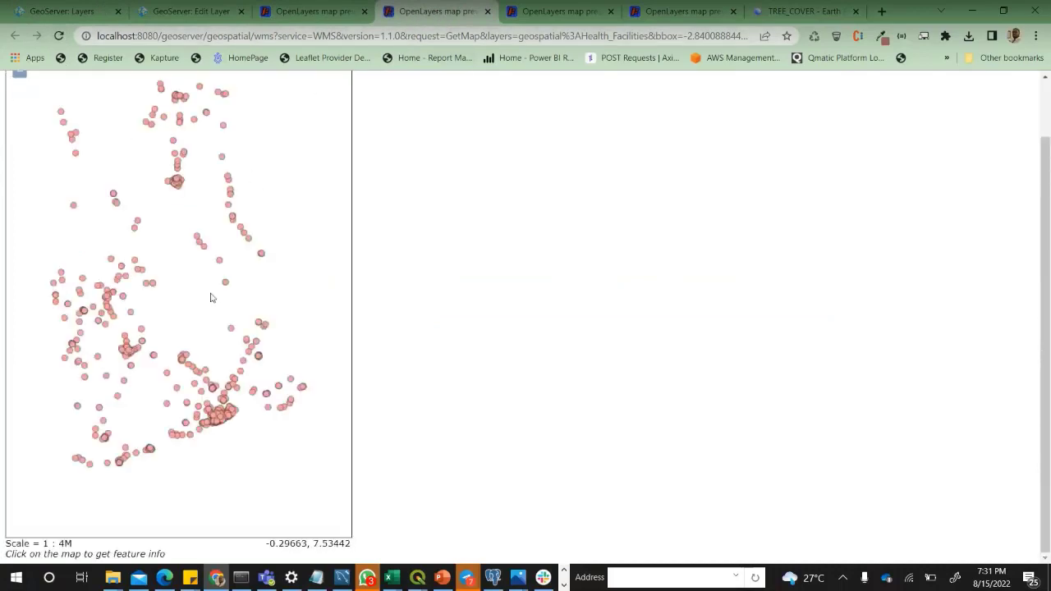
{"action": "left_click_drag", "start_coordinate": [211, 300], "coordinate": [205, 345]}
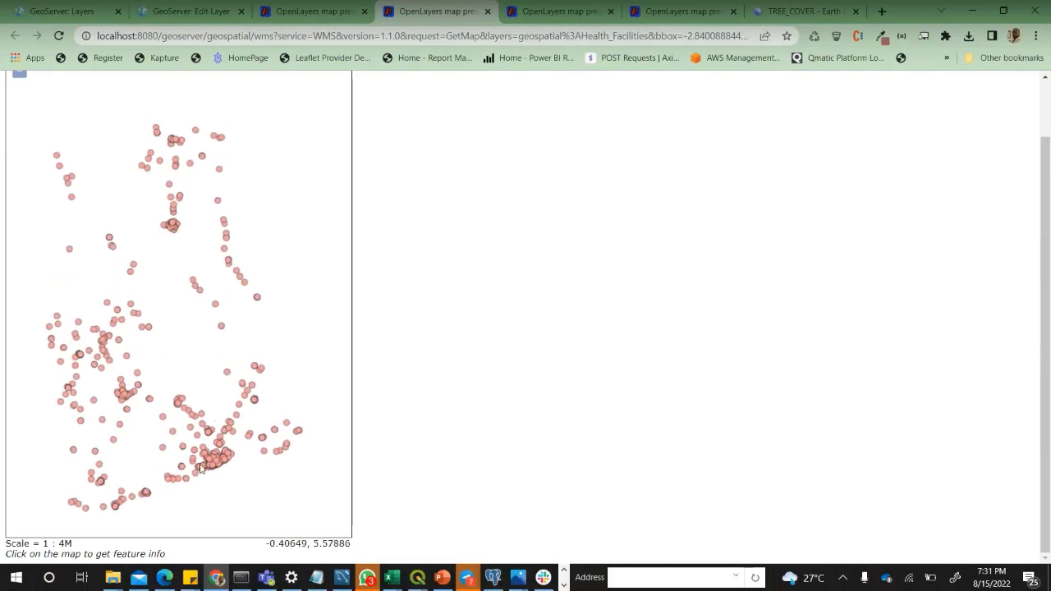
{"action": "scroll", "coordinate": [210, 435], "scroll_direction": "up", "scroll_amount": 1}
{"action": "scroll", "coordinate": [211, 402], "scroll_direction": "down", "scroll_amount": 1}
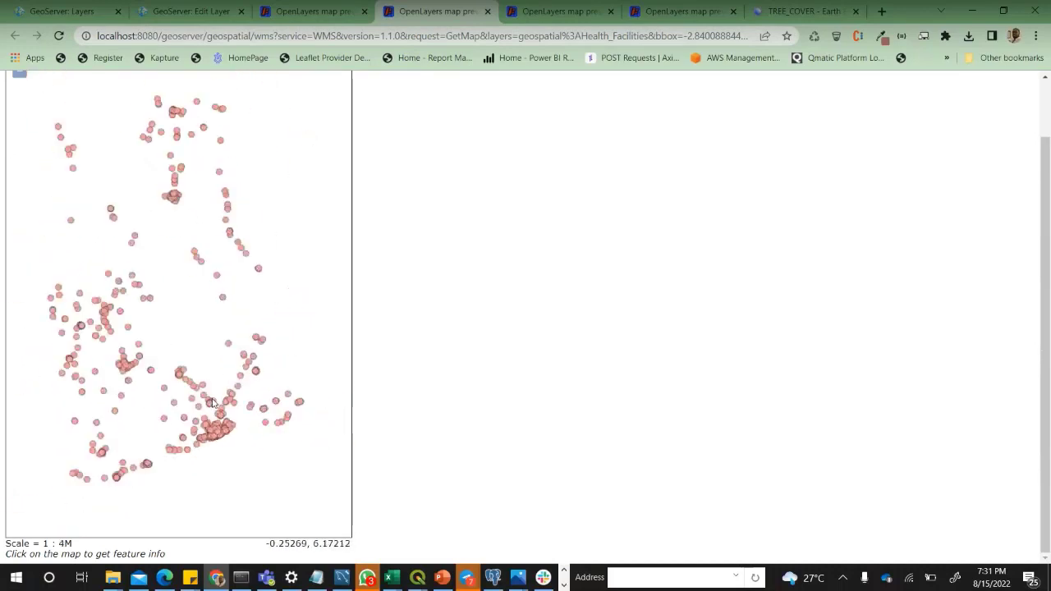
{"action": "scroll", "coordinate": [222, 387], "scroll_direction": "down", "scroll_amount": 1}
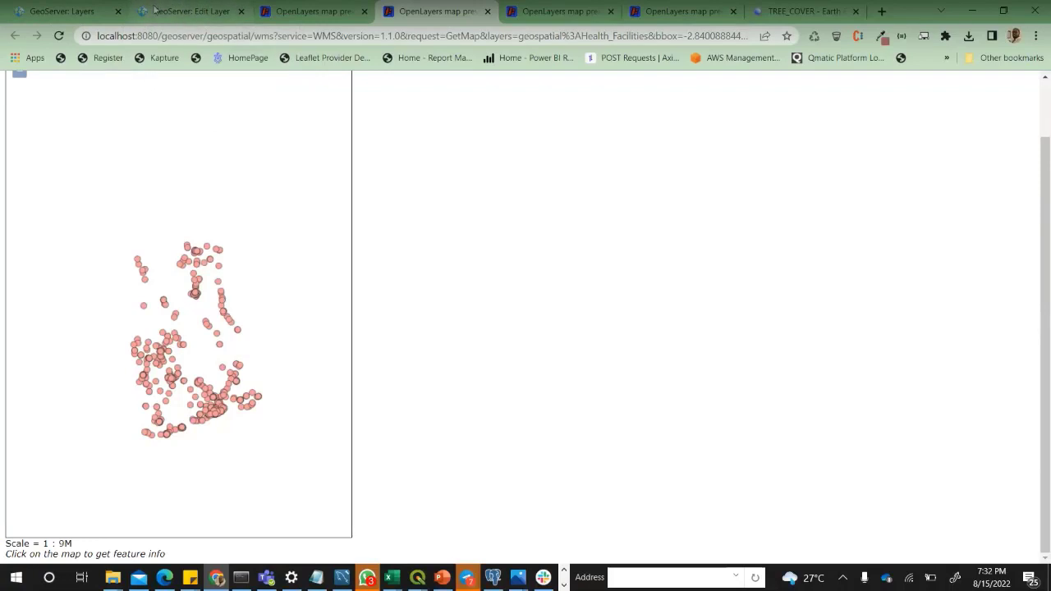
- Return to the GeoServer administration page and start a new style in the geospatial workspace
{"action": "left_click", "coordinate": [82, 10]}
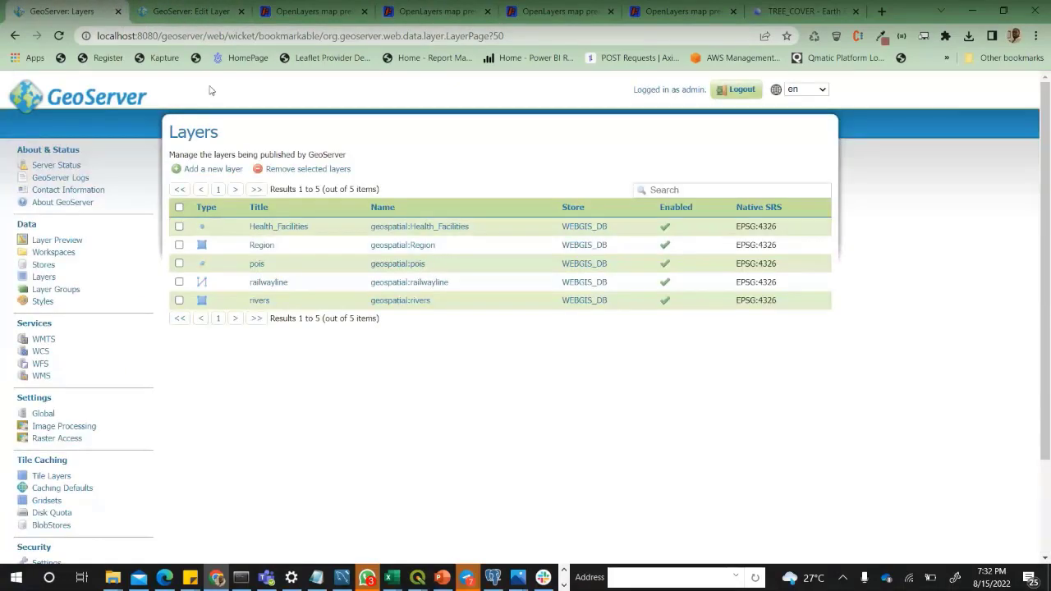
{"action": "left_click", "coordinate": [42, 302]}
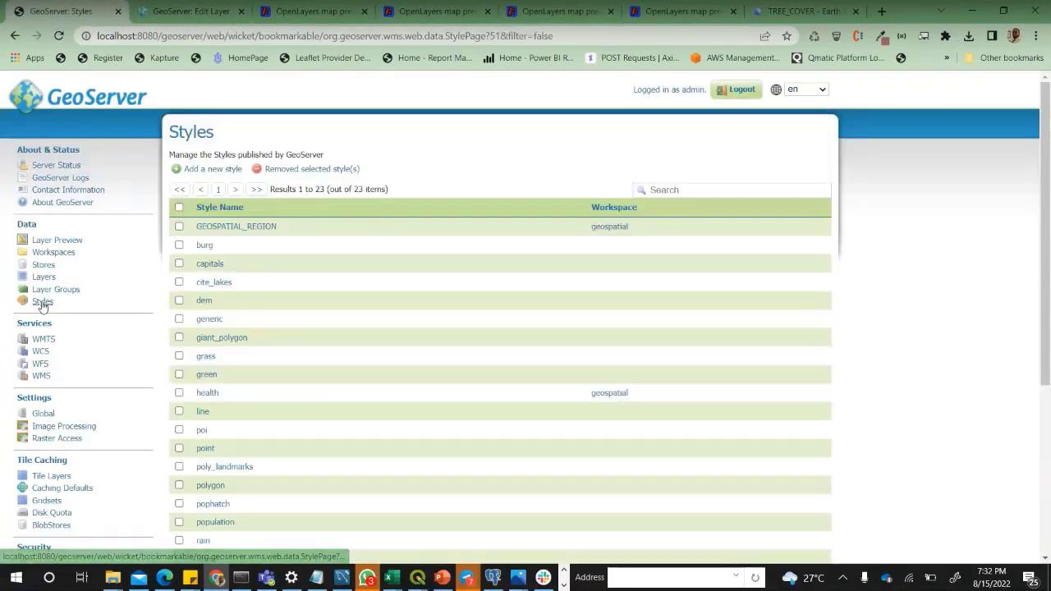
{"action": "left_click", "coordinate": [197, 172]}
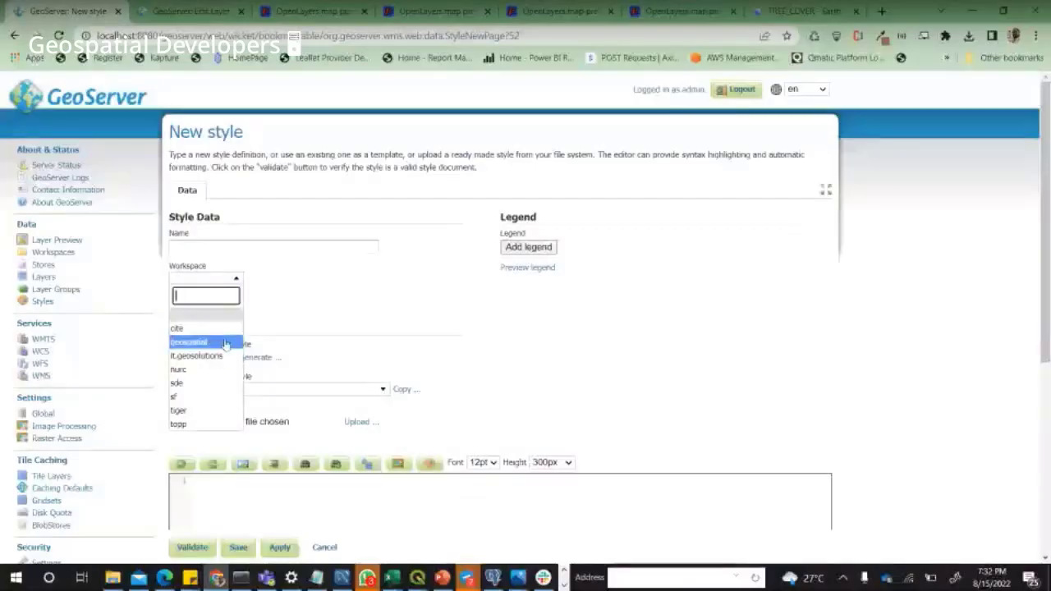
{"action": "left_click", "coordinate": [225, 344]}
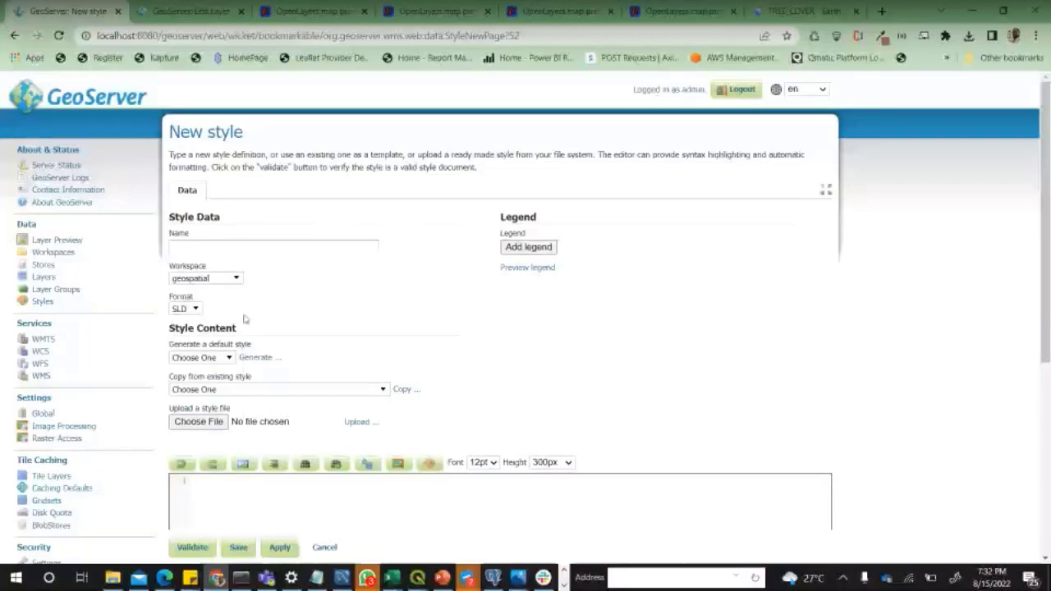
- Name the new style river and upload river.sld from the day4_styles folder as its content
{"action": "left_click", "coordinate": [201, 421]}
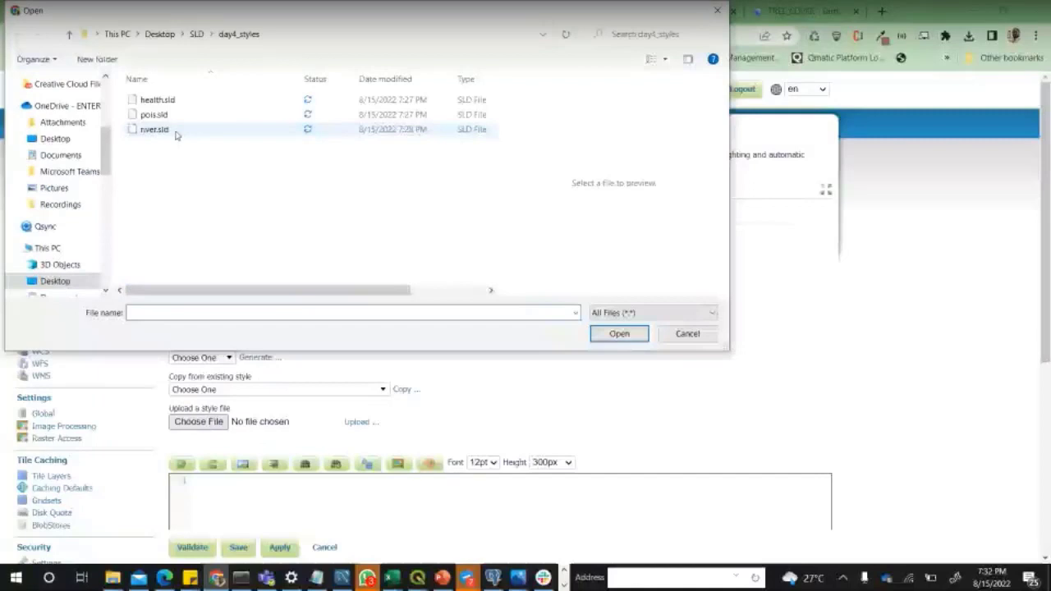
{"action": "double_click", "coordinate": [175, 135]}
{"action": "left_click", "coordinate": [211, 248]}
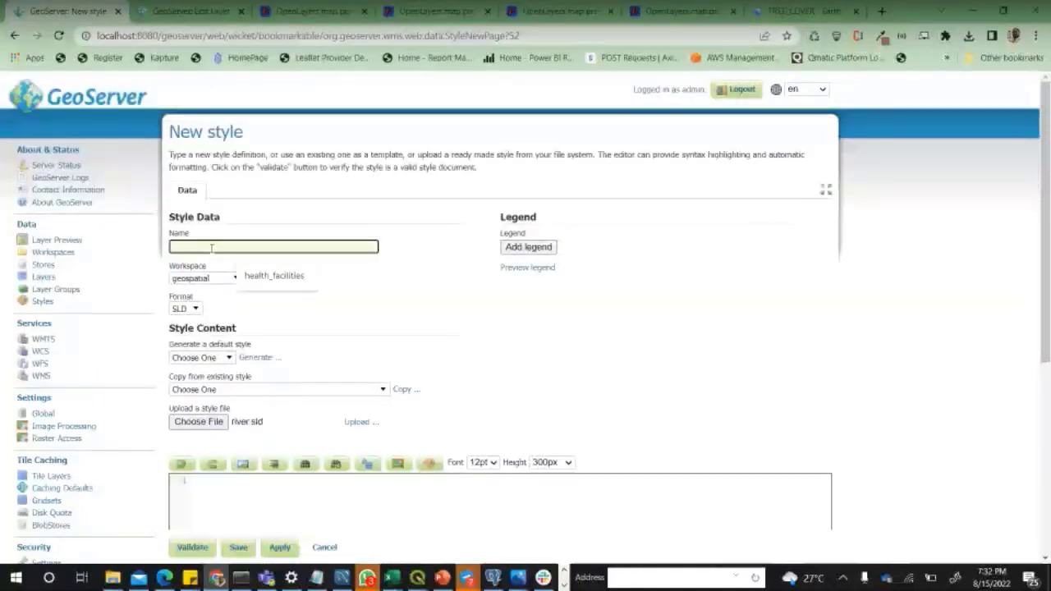
{"action": "type", "text": "rive"}
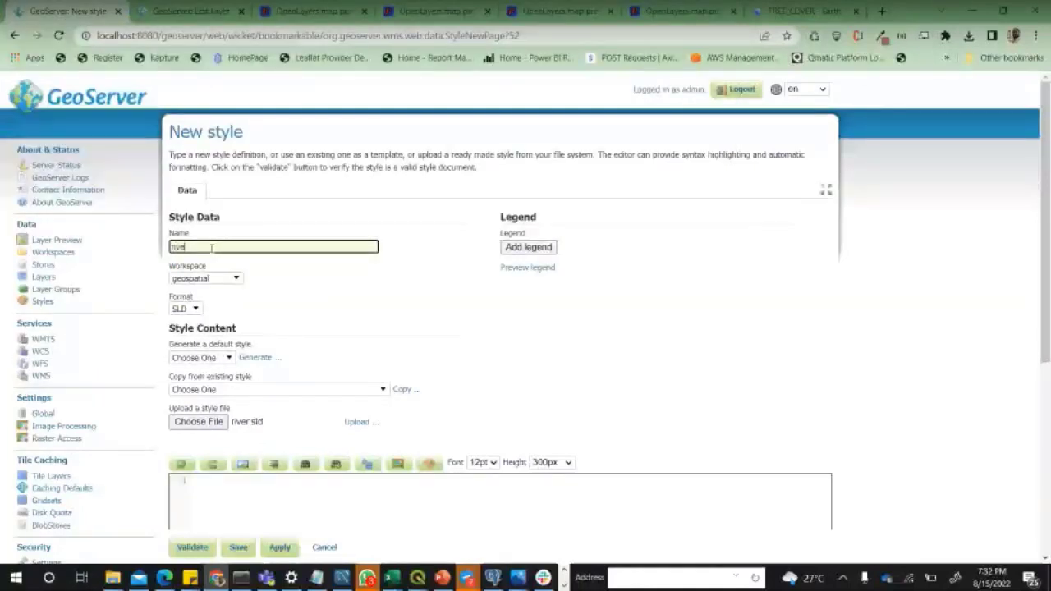
{"action": "scroll", "coordinate": [211, 247], "scroll_direction": "down", "scroll_amount": 3}
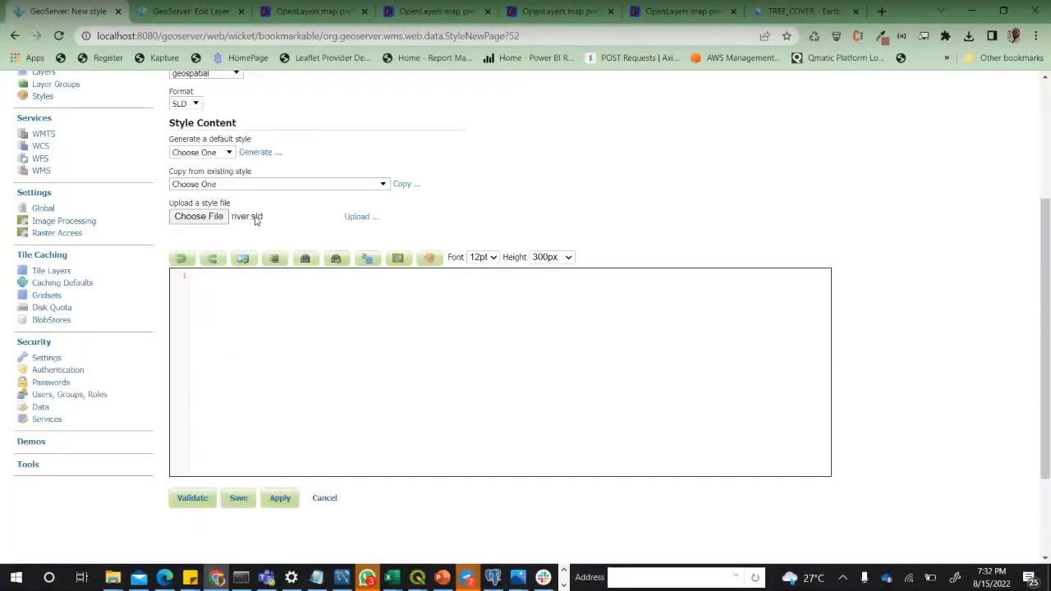
{"action": "left_click", "coordinate": [356, 217]}
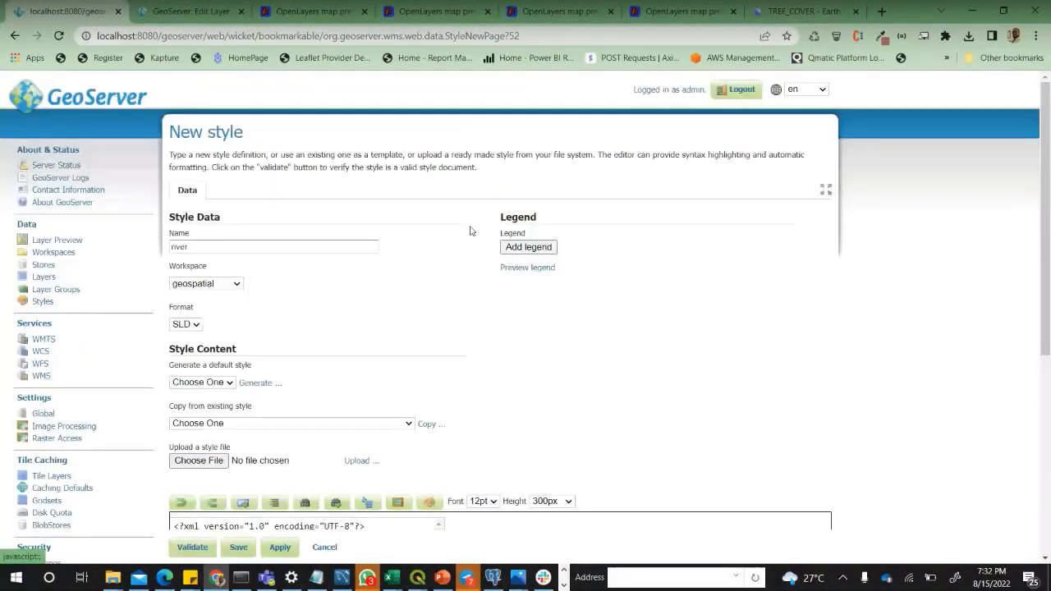
- Validate the river style's SLD code, save the style and check for it in the styles list
{"action": "scroll", "coordinate": [417, 301], "scroll_direction": "down", "scroll_amount": 4}
{"action": "scroll", "coordinate": [417, 301], "scroll_direction": "up", "scroll_amount": 3}
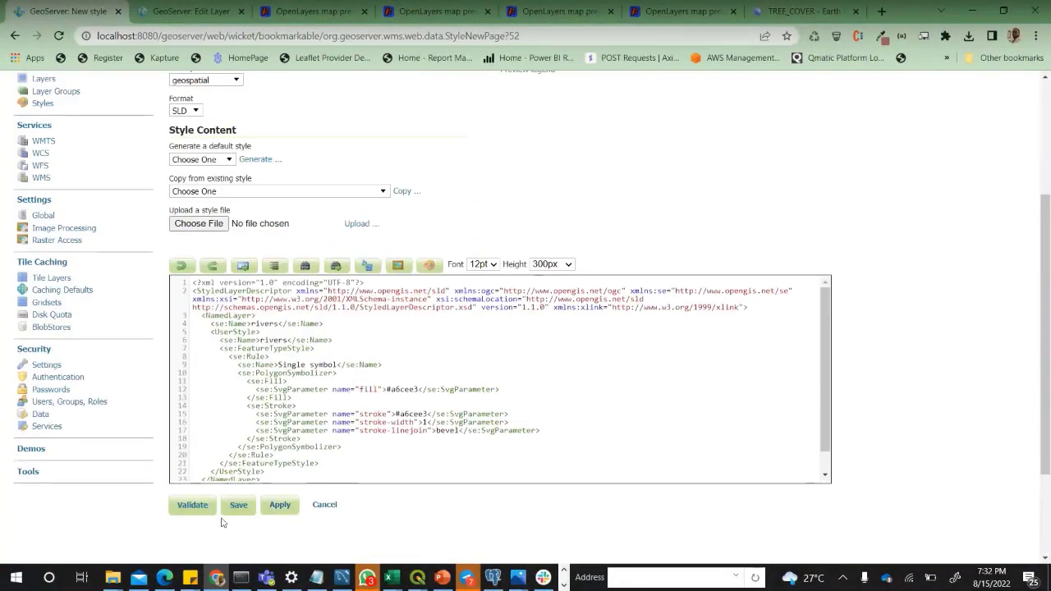
{"action": "left_click", "coordinate": [194, 504]}
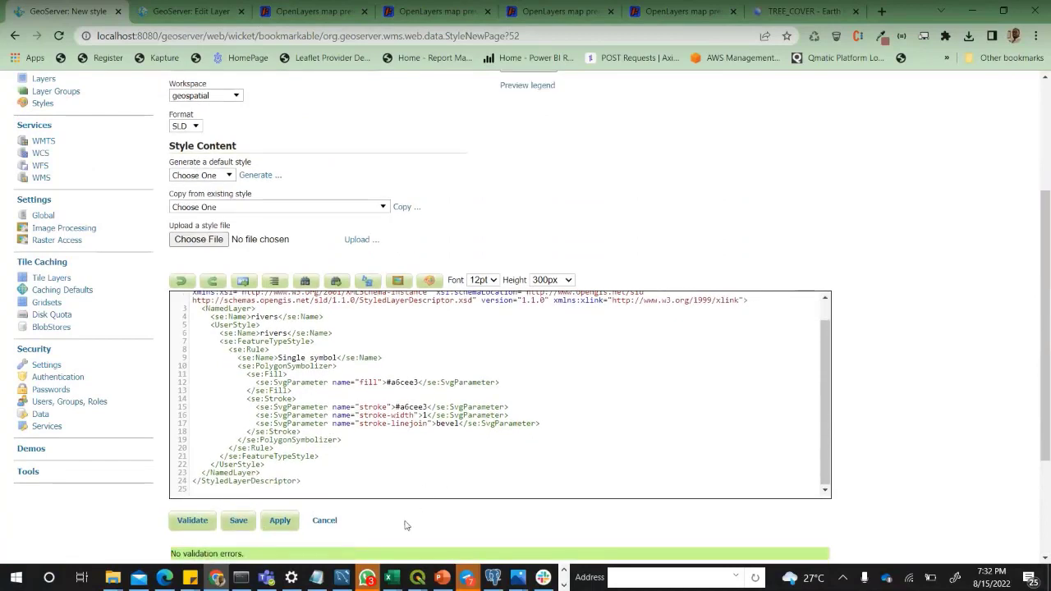
{"action": "left_click", "coordinate": [244, 524]}
{"action": "scroll", "coordinate": [249, 521], "scroll_direction": "down", "scroll_amount": 5}
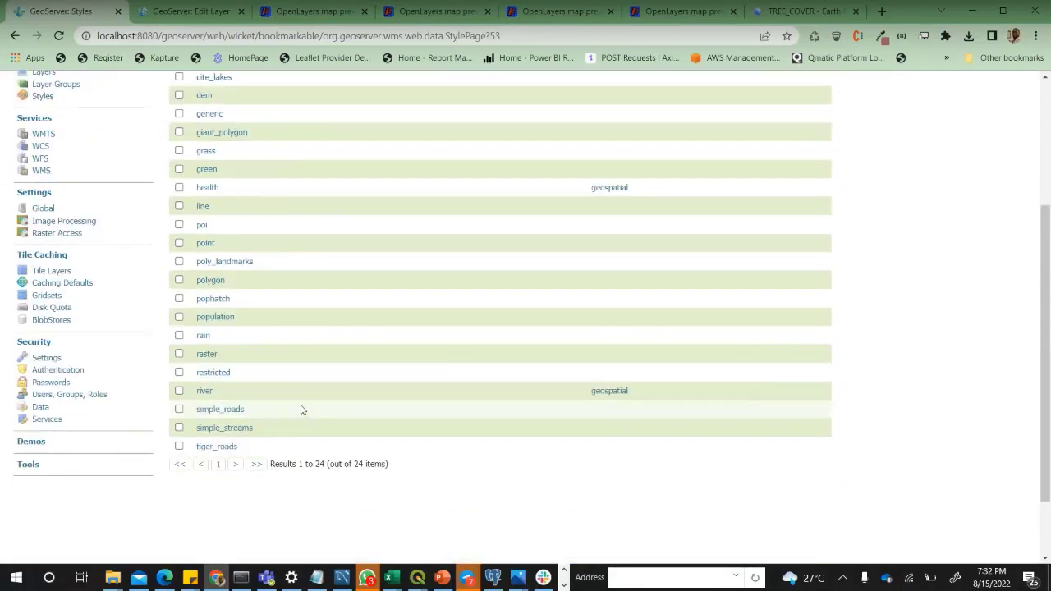
{"action": "scroll", "coordinate": [301, 409], "scroll_direction": "up", "scroll_amount": 3}
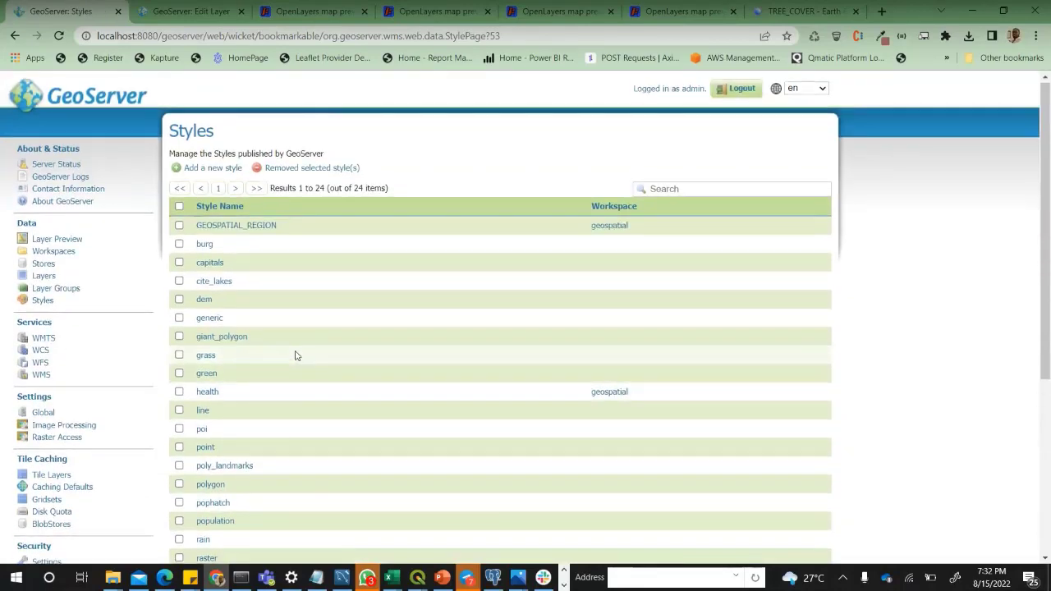
{"action": "scroll", "coordinate": [296, 355], "scroll_direction": "down", "scroll_amount": 1}
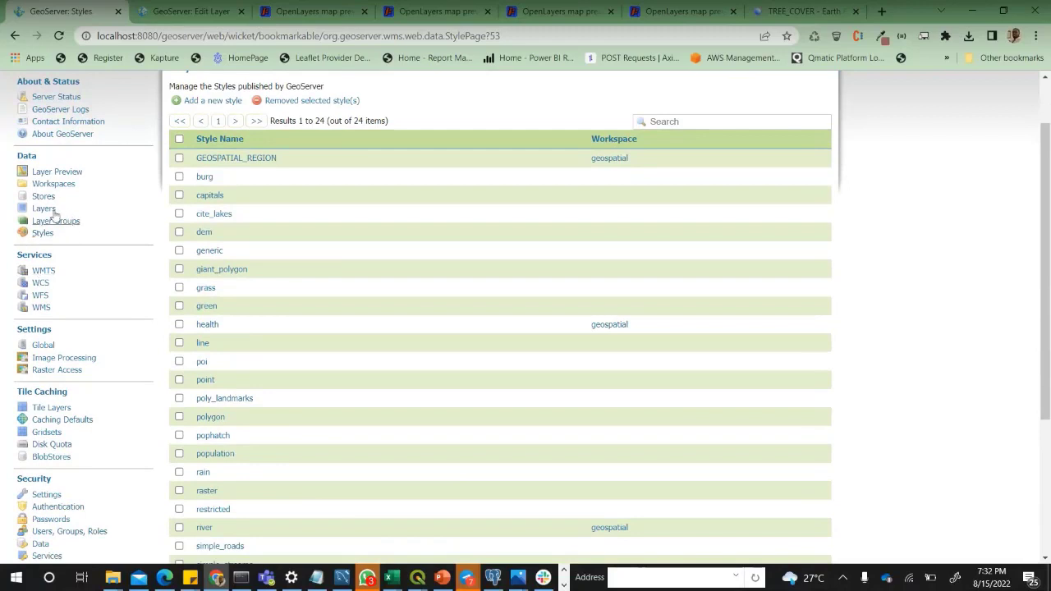
- Start another new style named pois, upload pois.sld as its content and preview its legend
{"action": "left_click", "coordinate": [42, 233]}
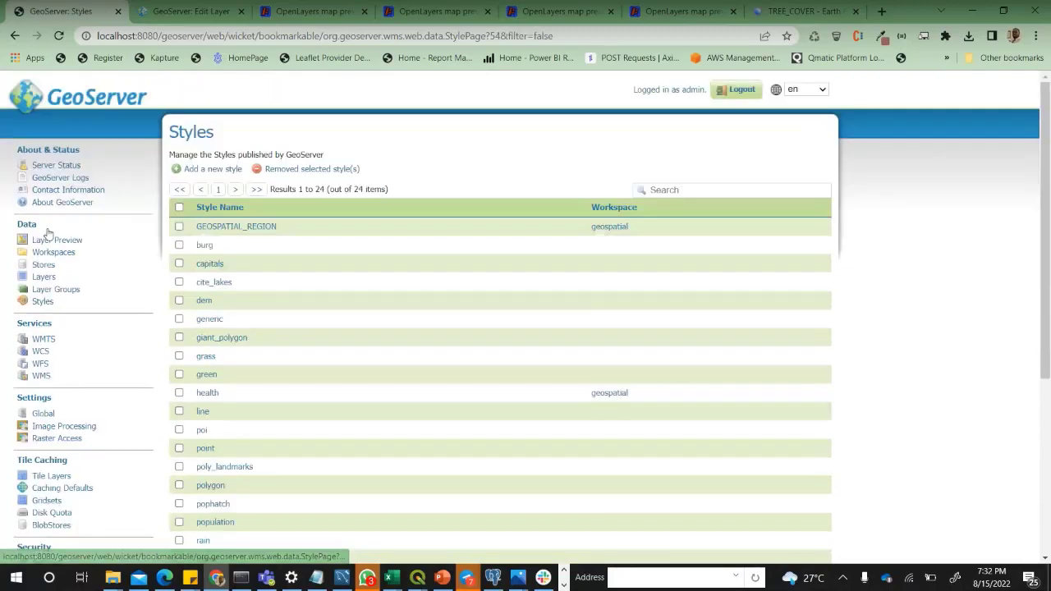
{"action": "left_click", "coordinate": [212, 170]}
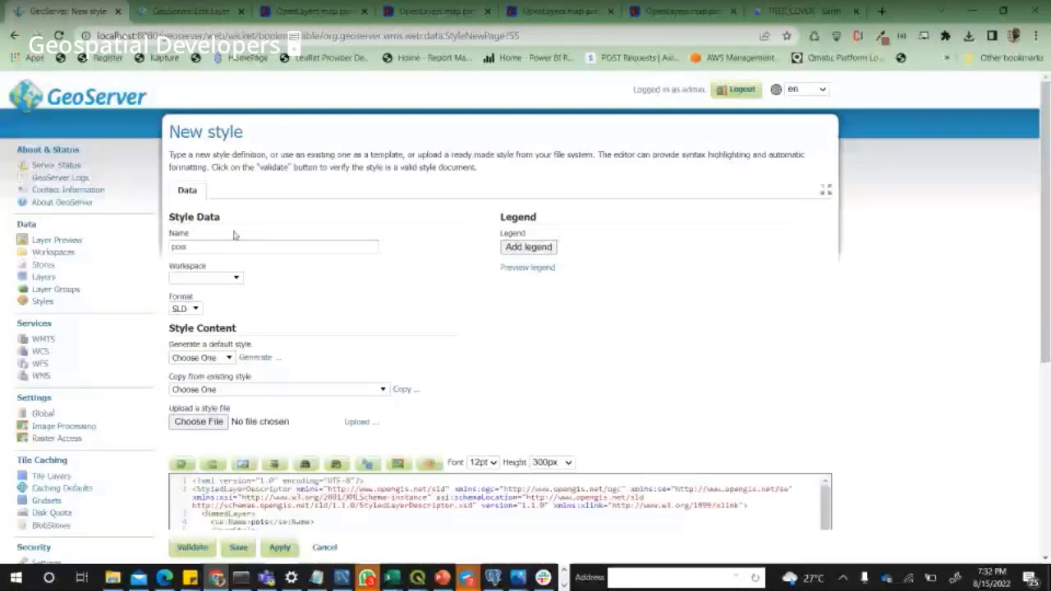
{"action": "scroll", "coordinate": [562, 147], "scroll_direction": "down", "scroll_amount": 2}
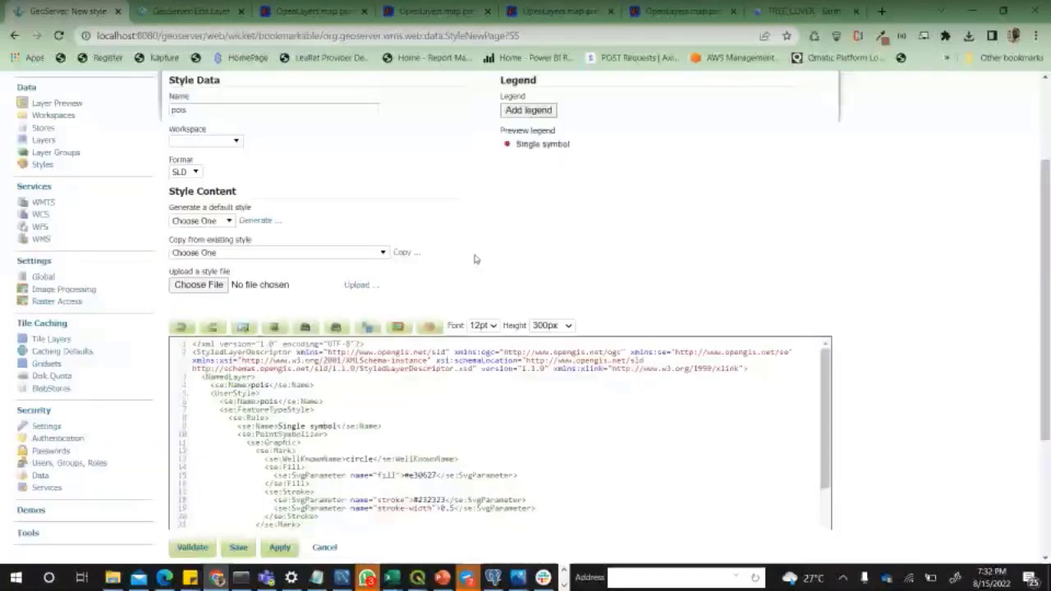
- Apply and save the pois style with its uploaded SLD content
{"action": "scroll", "coordinate": [284, 379], "scroll_direction": "down", "scroll_amount": 3}
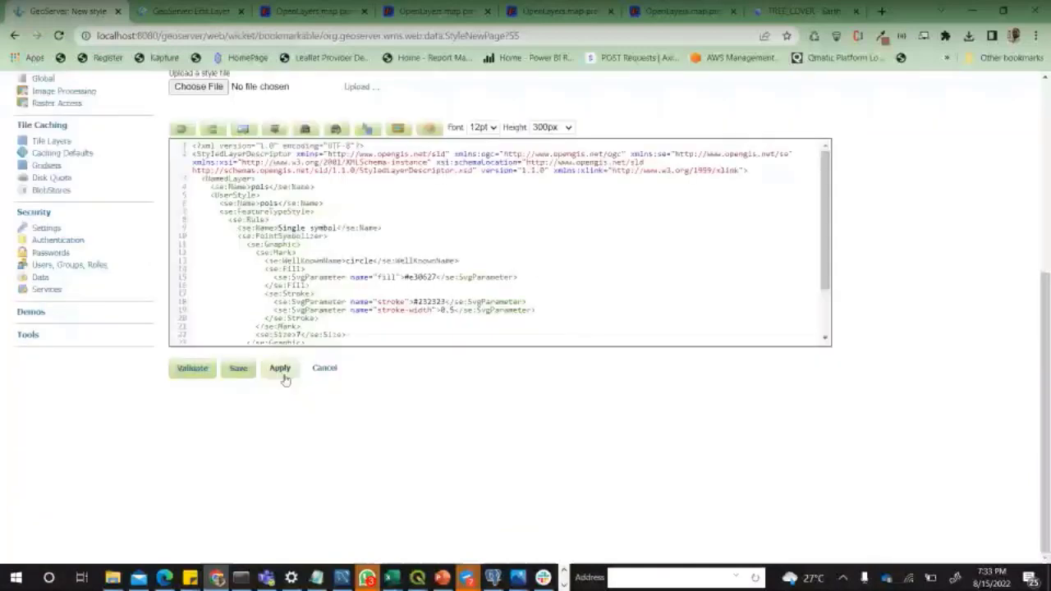
{"action": "left_click", "coordinate": [284, 376]}
{"action": "left_click", "coordinate": [238, 384]}
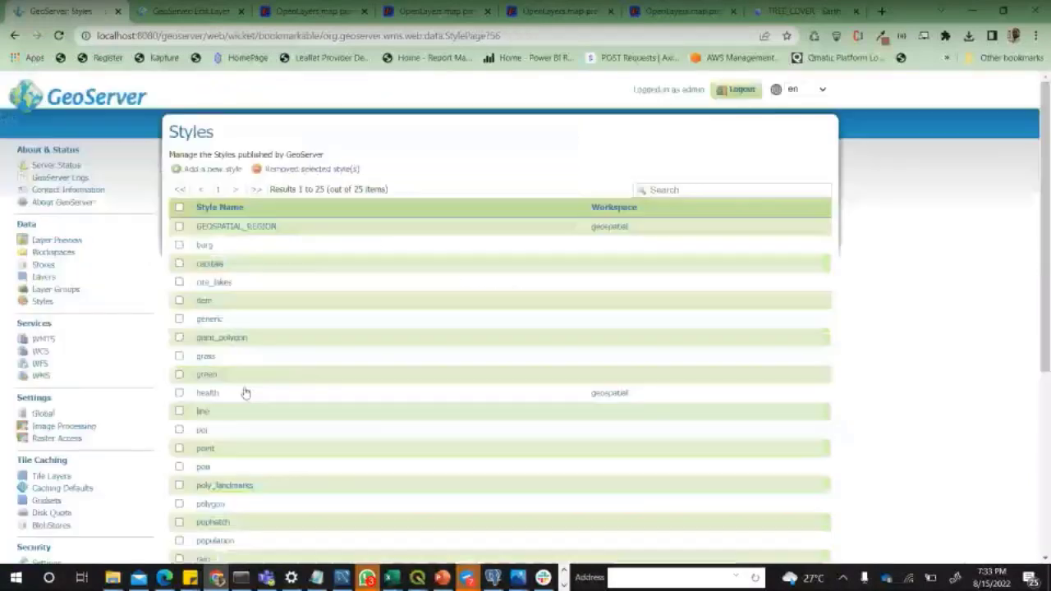
- Set the default WMS style of the rivers layer to geospatial:river and save the layer
{"action": "left_click", "coordinate": [44, 277]}
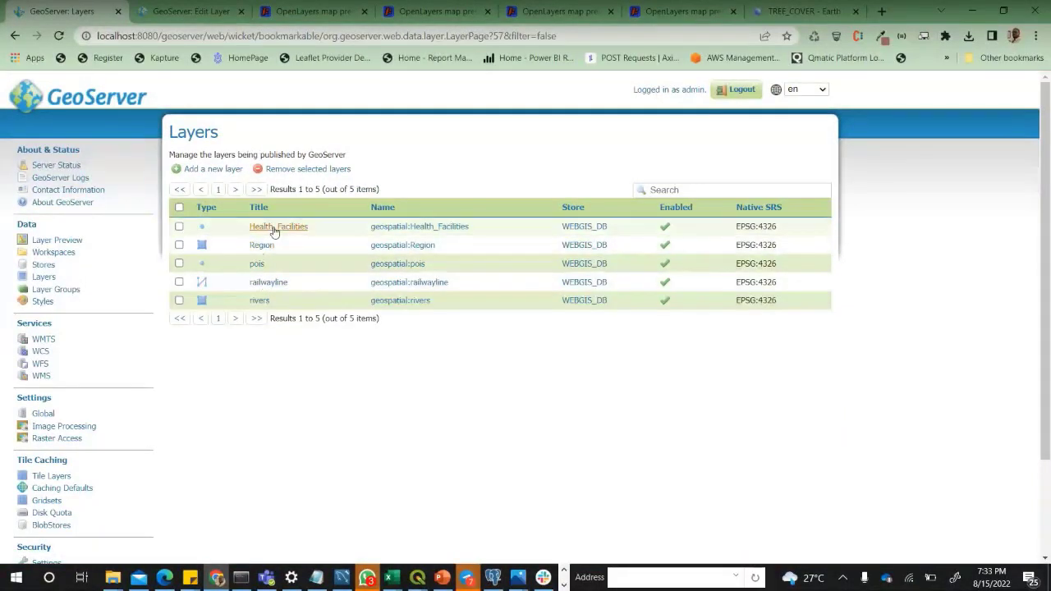
{"action": "left_click", "coordinate": [258, 302]}
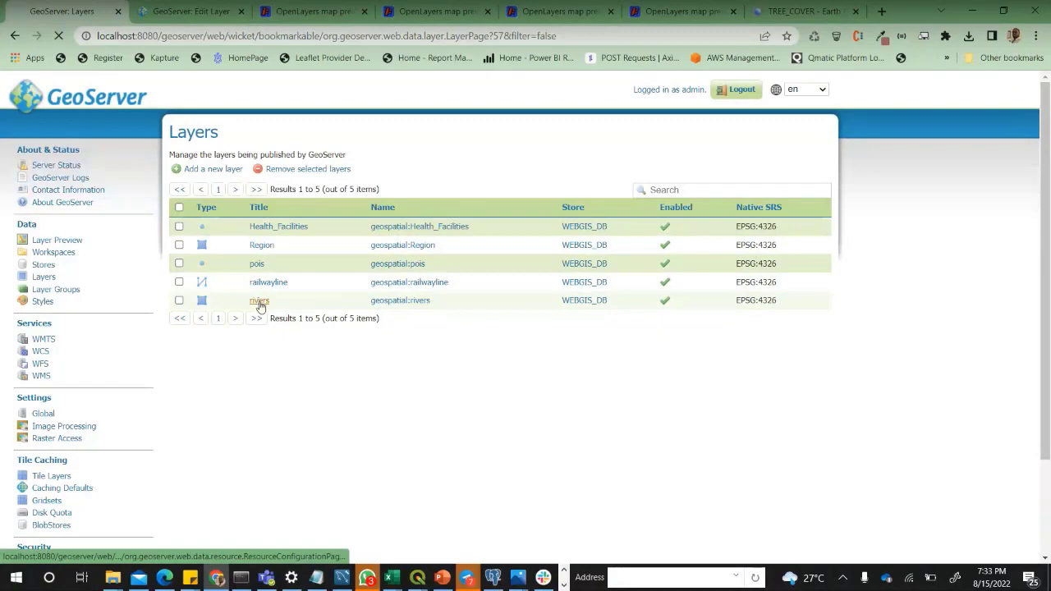
{"action": "left_click", "coordinate": [234, 232]}
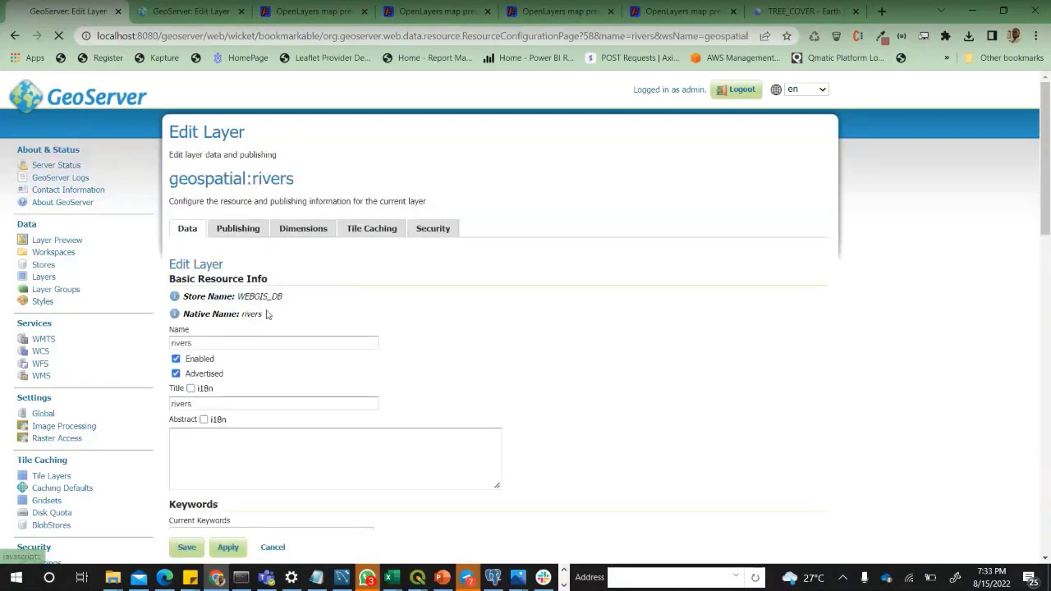
{"action": "scroll", "coordinate": [270, 319], "scroll_direction": "down", "scroll_amount": 2}
{"action": "scroll", "coordinate": [270, 318], "scroll_direction": "down", "scroll_amount": 5}
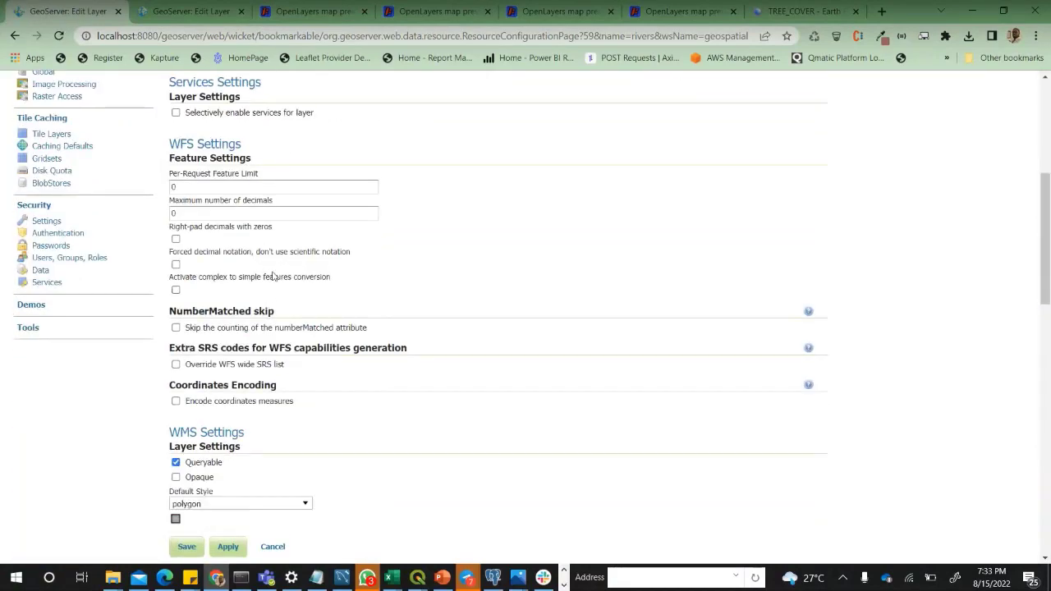
{"action": "scroll", "coordinate": [257, 328], "scroll_direction": "down", "scroll_amount": 1}
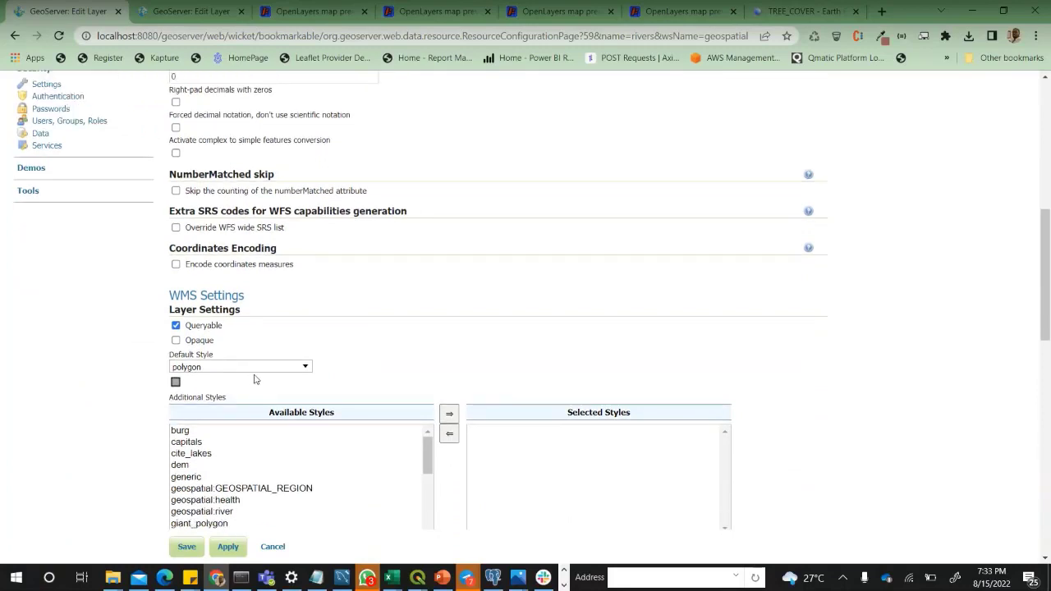
{"action": "left_click", "coordinate": [267, 368]}
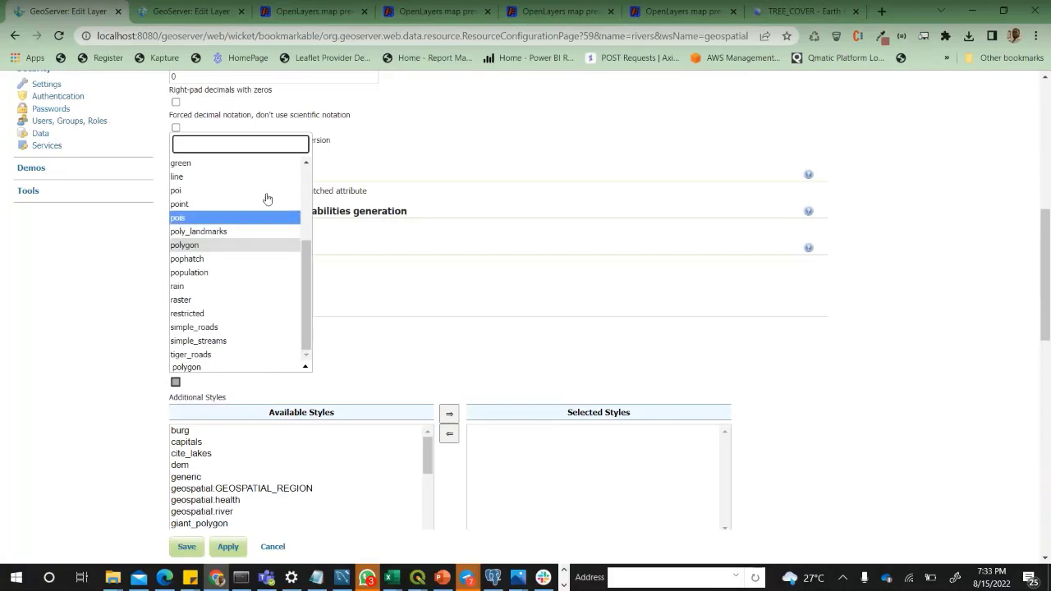
{"action": "type", "text": "river"}
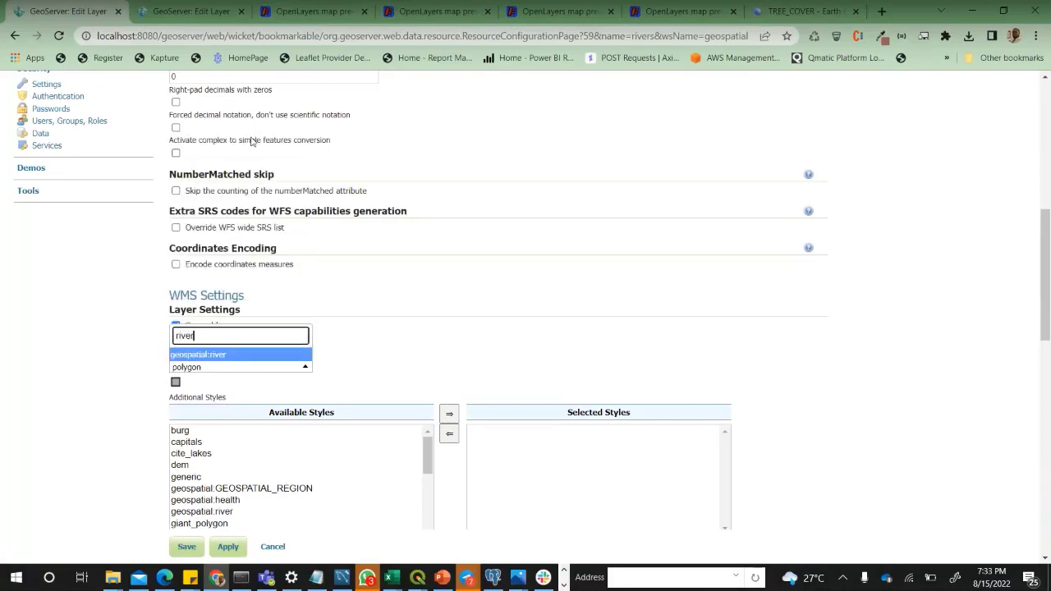
{"action": "left_click", "coordinate": [234, 355]}
{"action": "scroll", "coordinate": [366, 304], "scroll_direction": "down", "scroll_amount": 3}
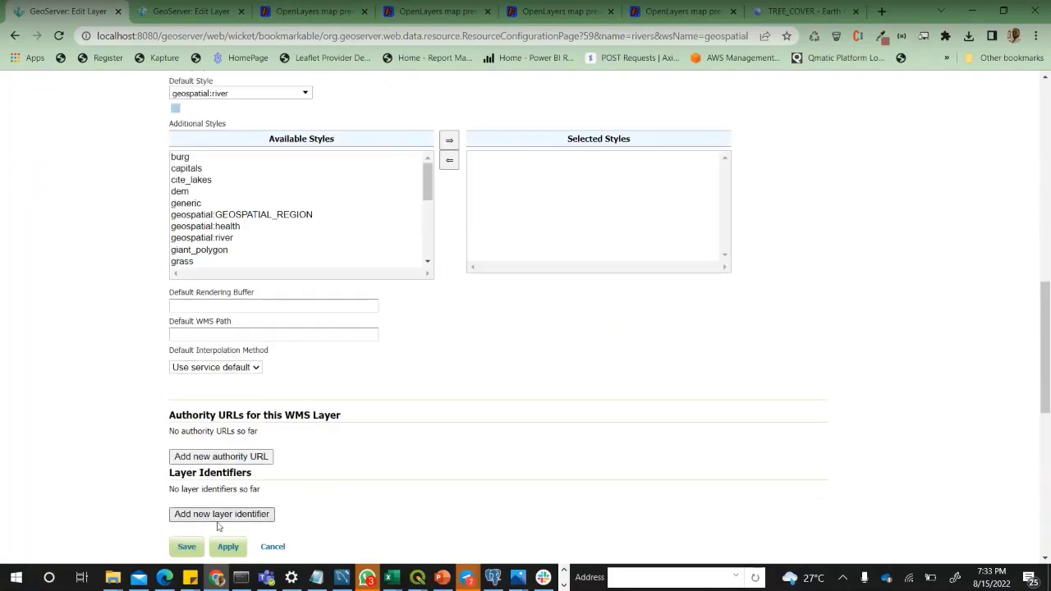
{"action": "left_click", "coordinate": [186, 548]}
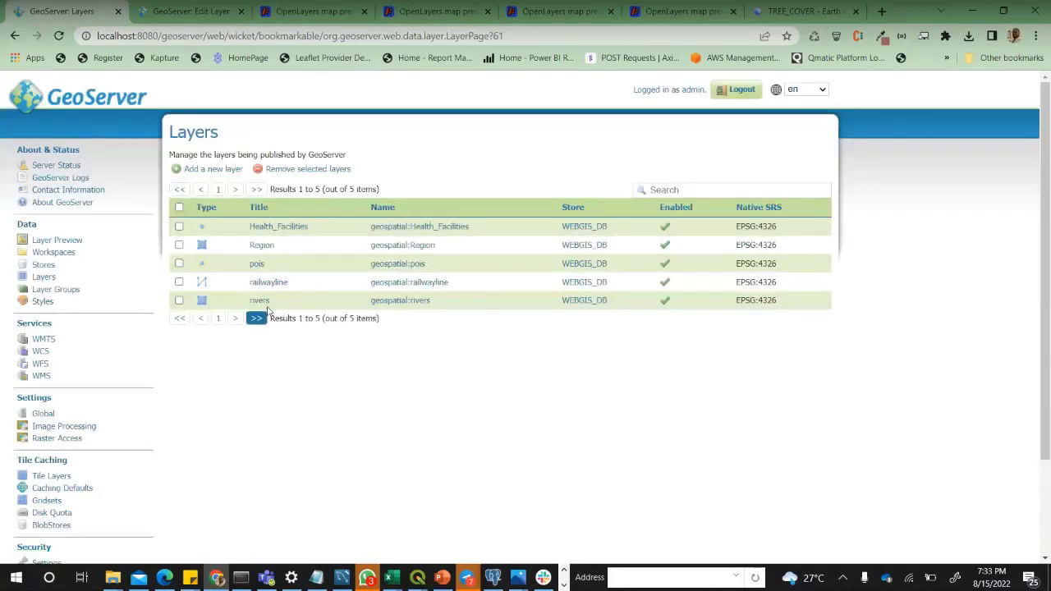
- Set the default WMS style of the pois layer to pois and save the layer
{"action": "left_click", "coordinate": [262, 265]}
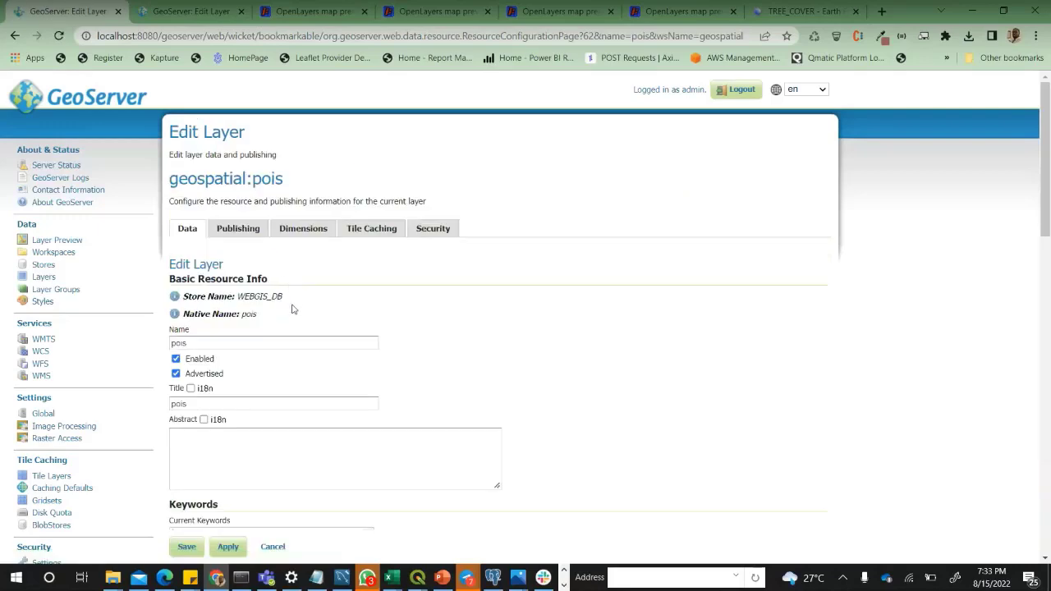
{"action": "scroll", "coordinate": [286, 326], "scroll_direction": "down", "scroll_amount": 1}
{"action": "scroll", "coordinate": [258, 188], "scroll_direction": "down", "scroll_amount": 3}
{"action": "scroll", "coordinate": [251, 161], "scroll_direction": "up", "scroll_amount": 2}
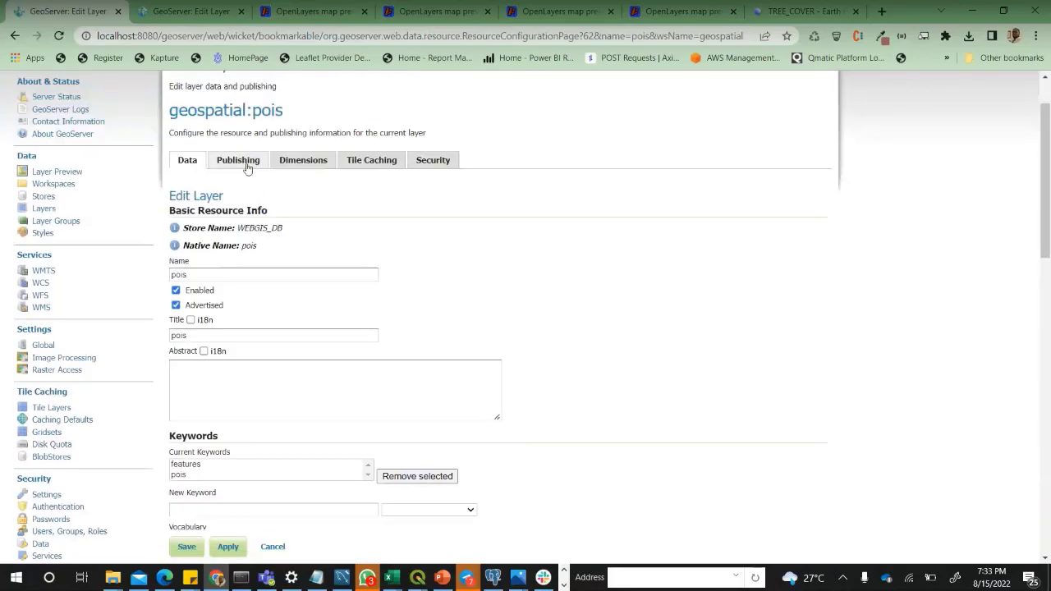
{"action": "left_click", "coordinate": [249, 161]}
{"action": "scroll", "coordinate": [349, 300], "scroll_direction": "down", "scroll_amount": 10}
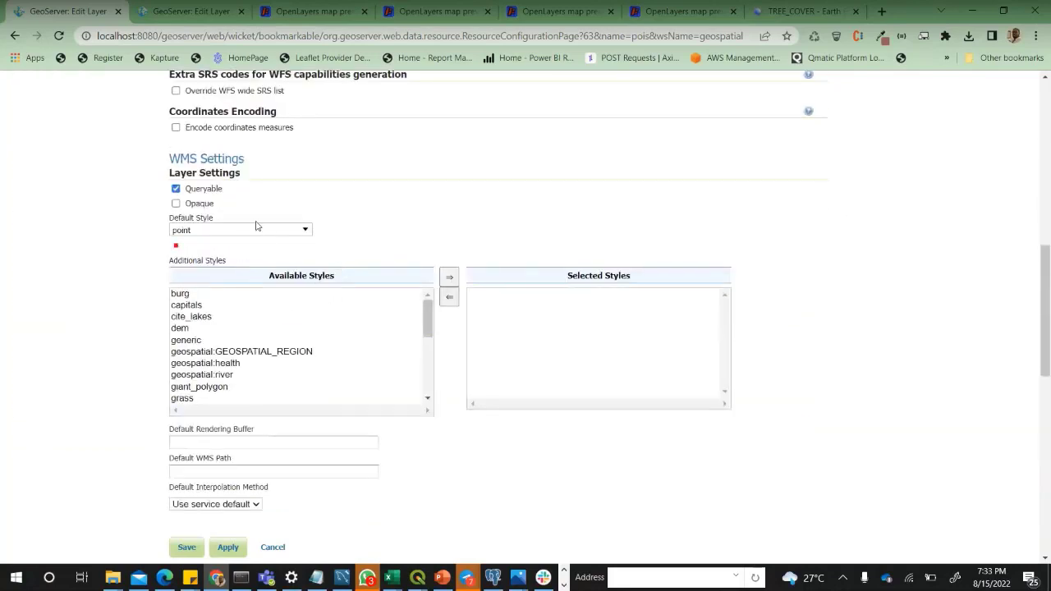
{"action": "left_click", "coordinate": [285, 237]}
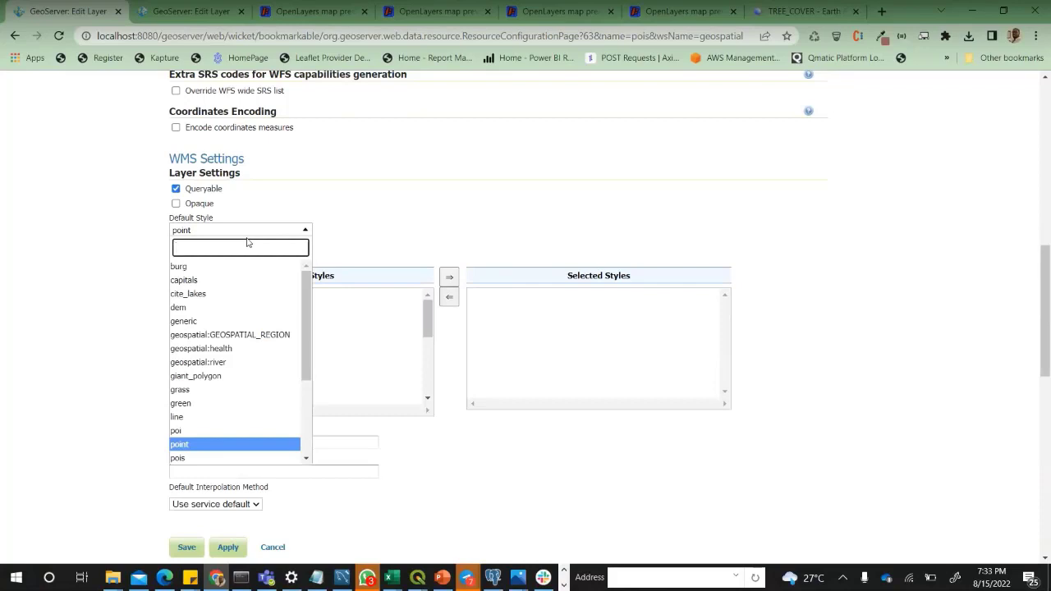
{"action": "type", "text": "poi"}
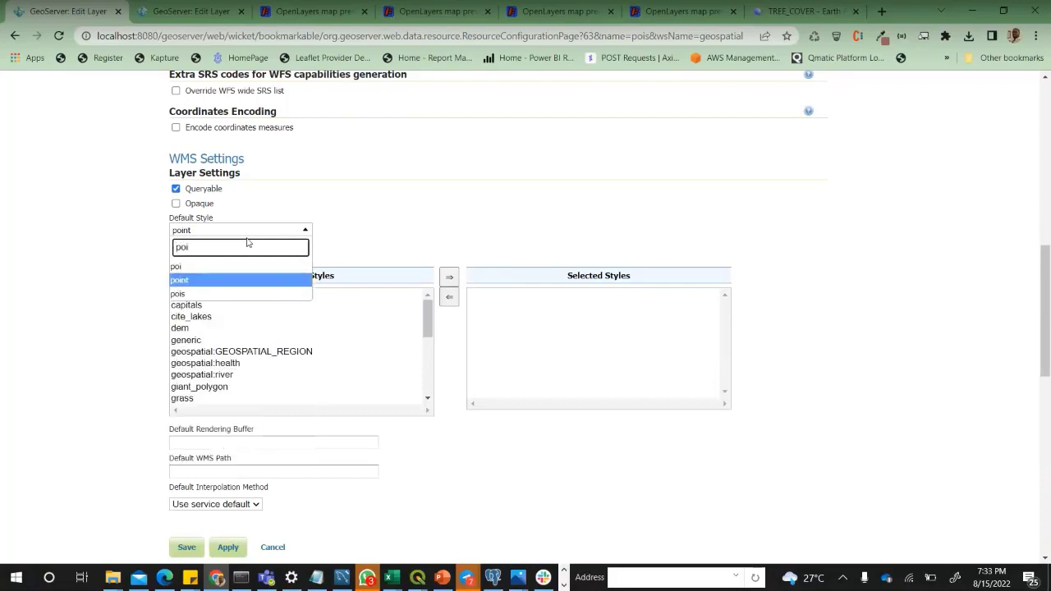
{"action": "left_click", "coordinate": [195, 296]}
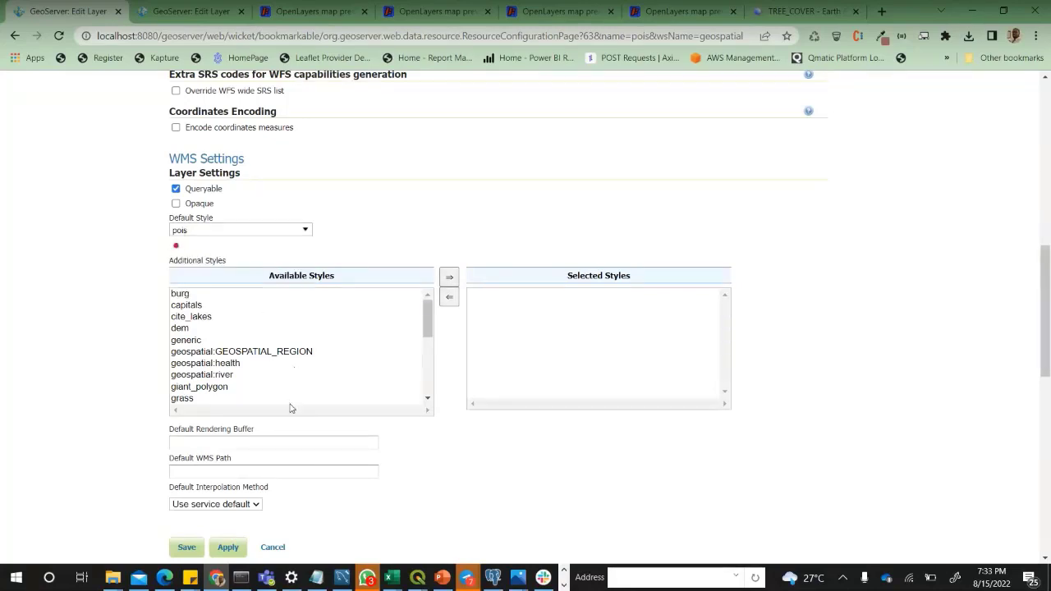
{"action": "left_click", "coordinate": [188, 548]}
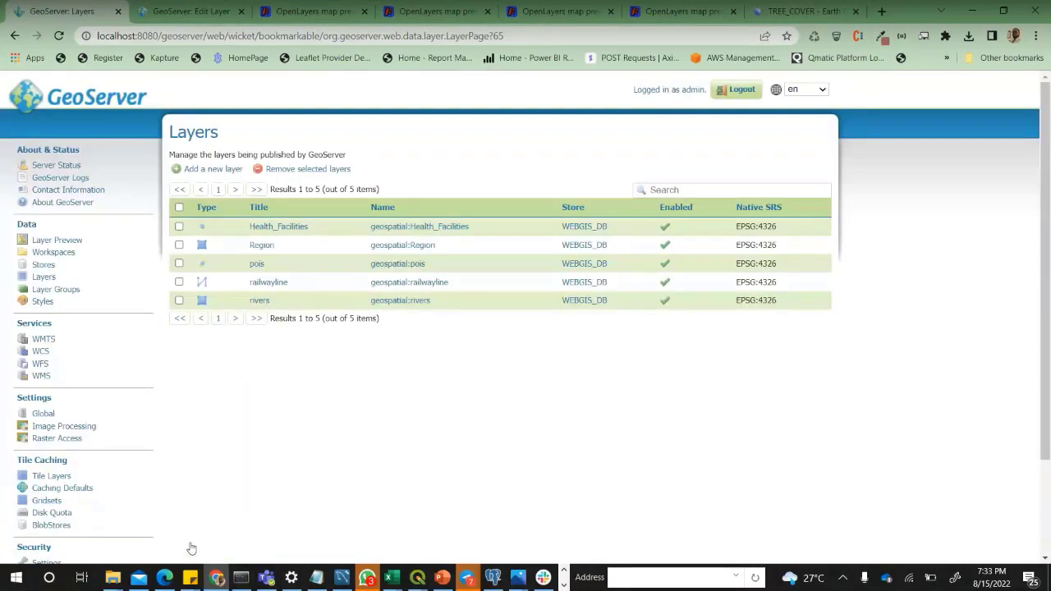
- Reload the OpenLayers preview of the rivers layer to check its styling
{"action": "left_click", "coordinate": [347, 9]}
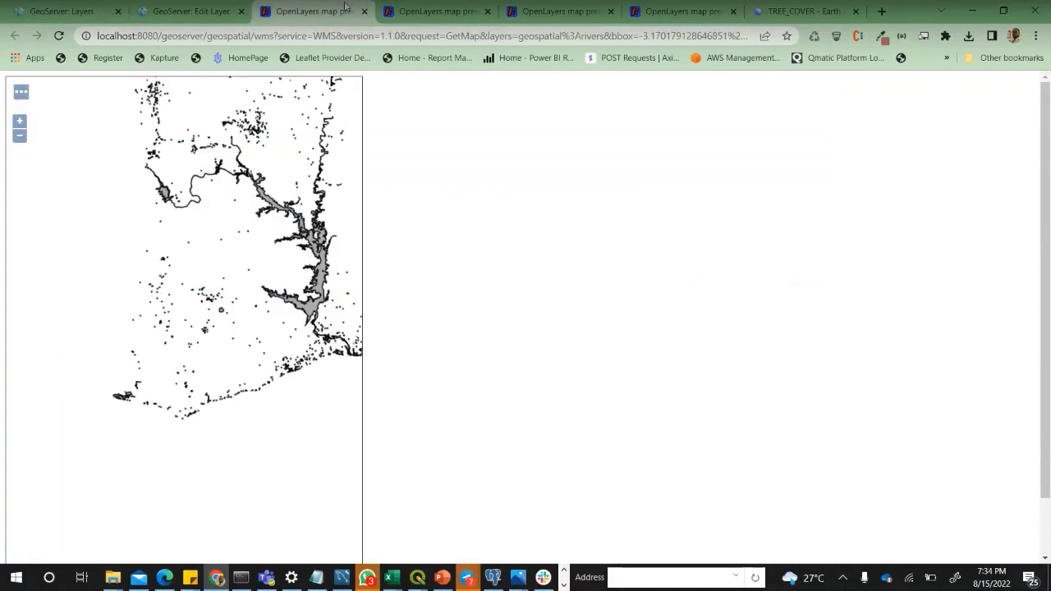
{"action": "left_click", "coordinate": [60, 36]}
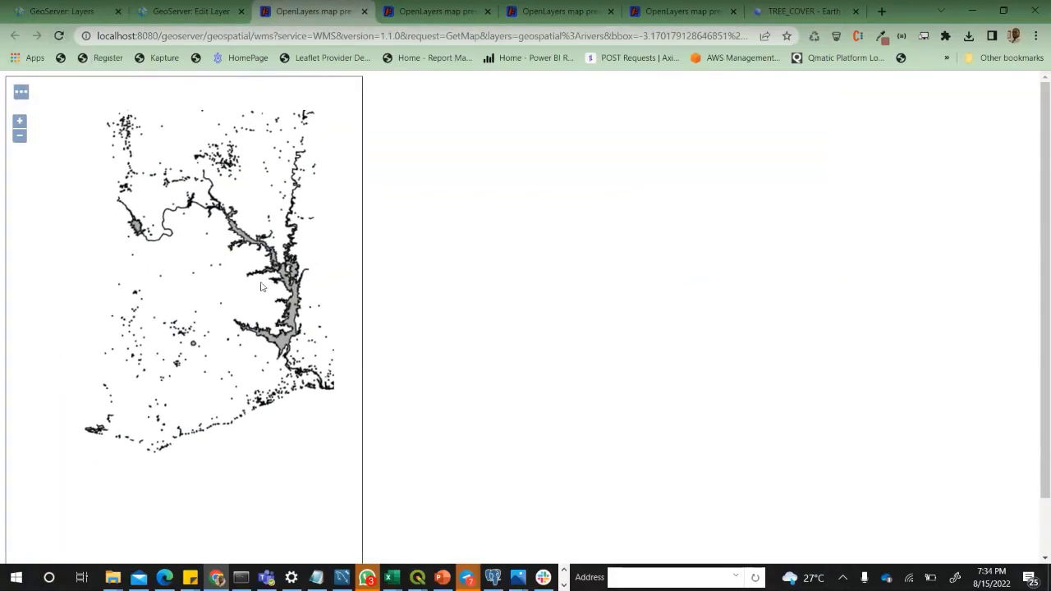
{"action": "left_click_drag", "start_coordinate": [221, 205], "coordinate": [251, 277]}
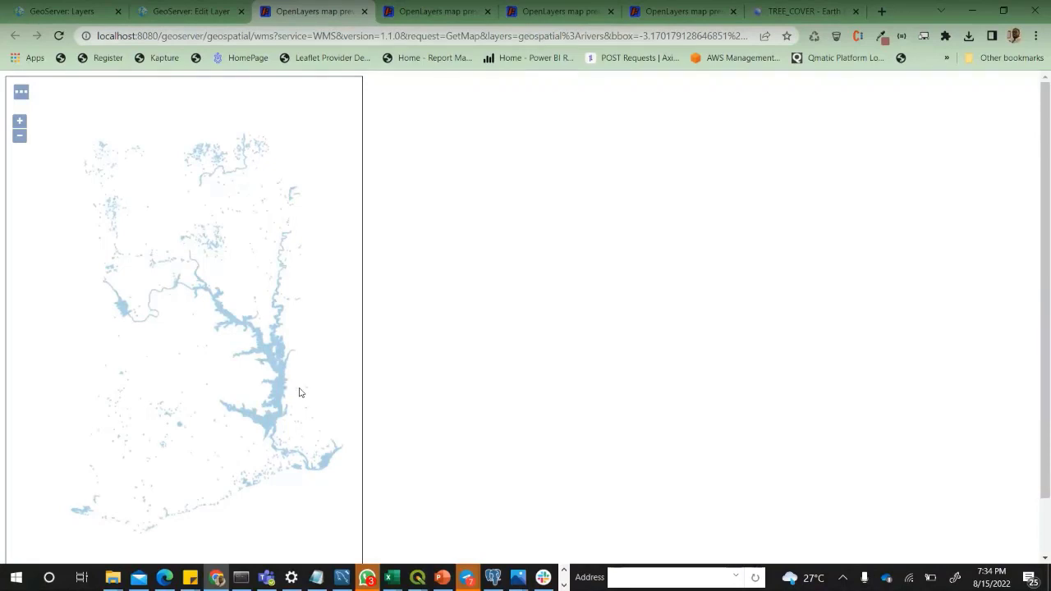
- Reload the pois layer preview and compare it with the Health_Facilities and rivers previews, ending at the GeoServer layers list
{"action": "left_click", "coordinate": [443, 10]}
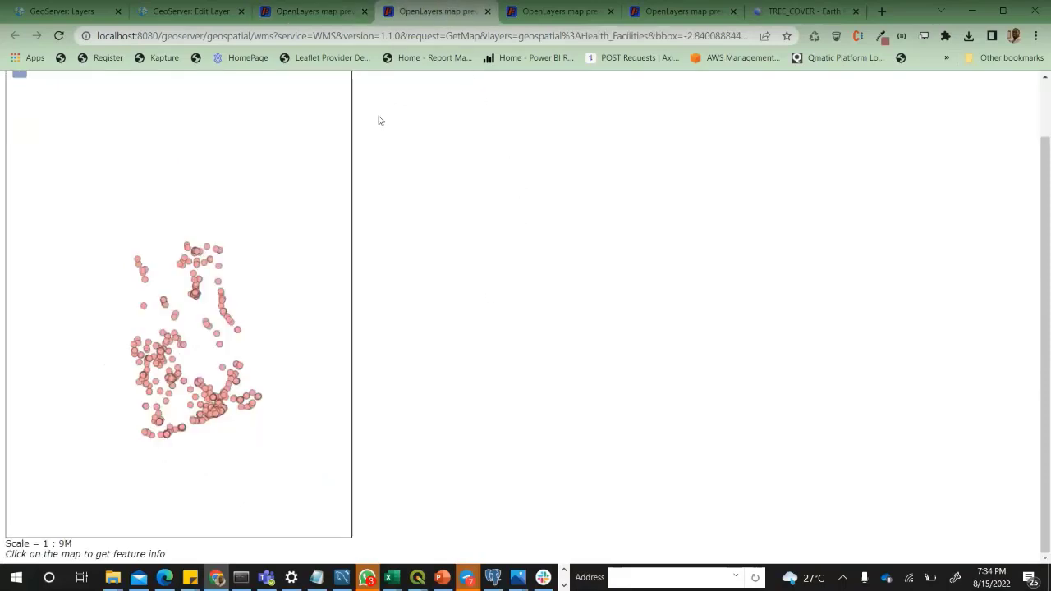
{"action": "left_click", "coordinate": [574, 13]}
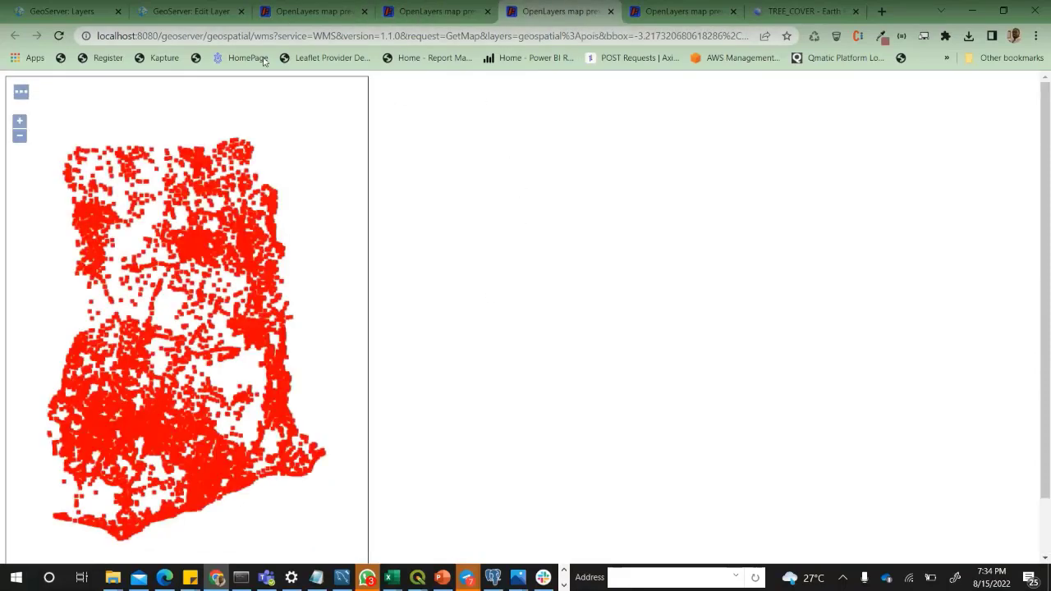
{"action": "left_click", "coordinate": [60, 36]}
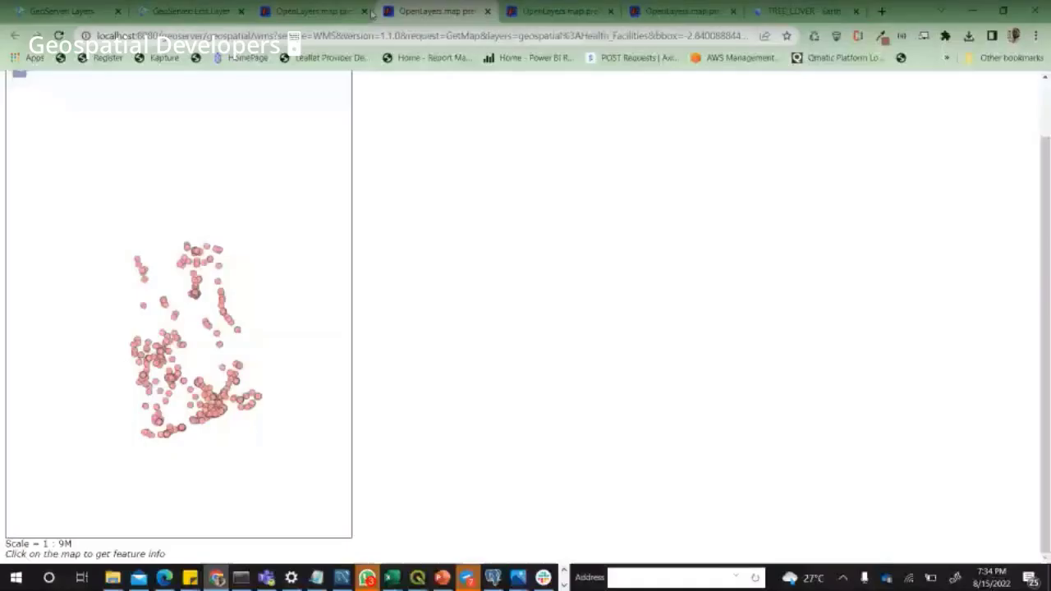
{"action": "left_click", "coordinate": [369, 12]}
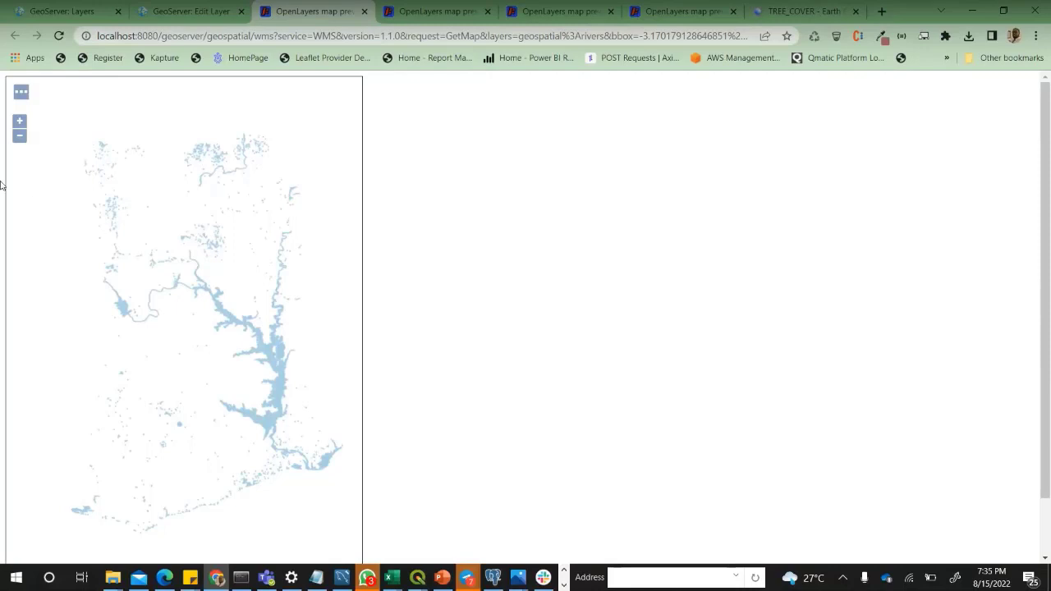
{"action": "left_click", "coordinate": [74, 16]}
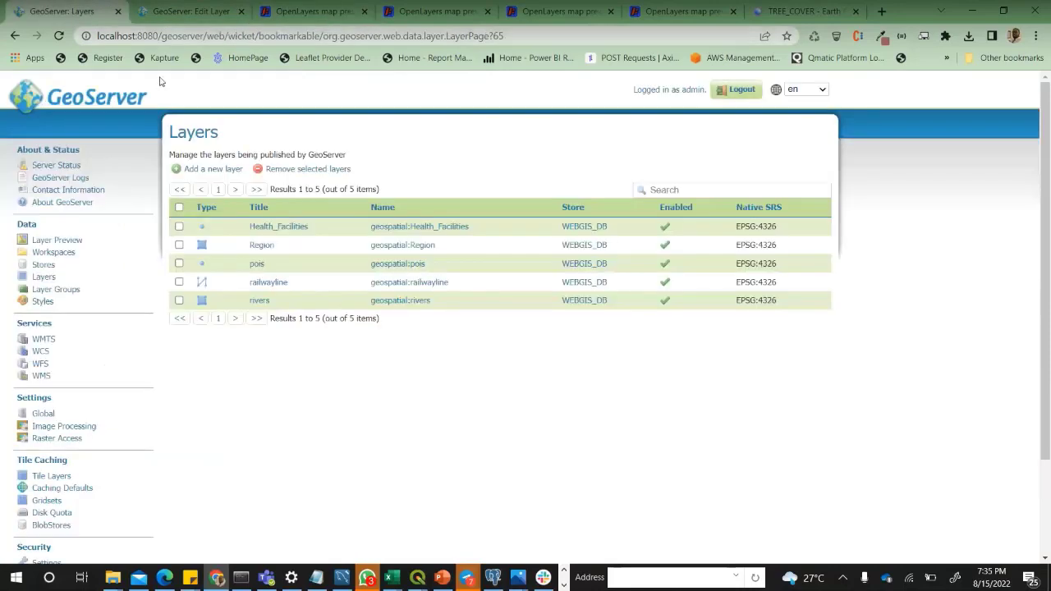
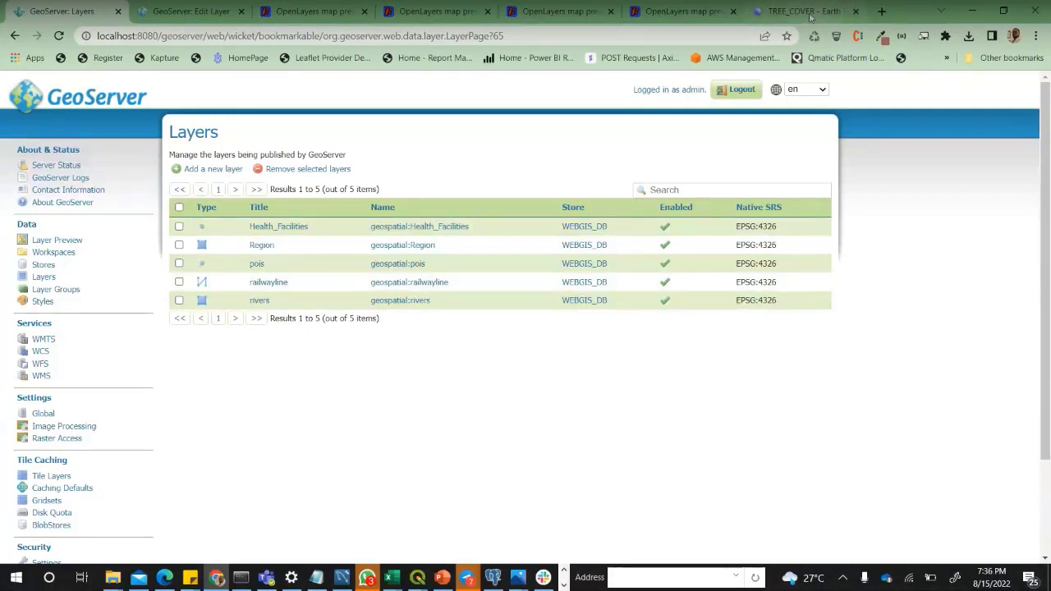
- Switch to the TREE_COVER script in Google Earth Engine and hide the Charcoal points layer to examine the tree cover raster over Ghana
{"action": "left_click", "coordinate": [805, 12]}
{"action": "scroll", "coordinate": [486, 458], "scroll_direction": "up", "scroll_amount": 1}
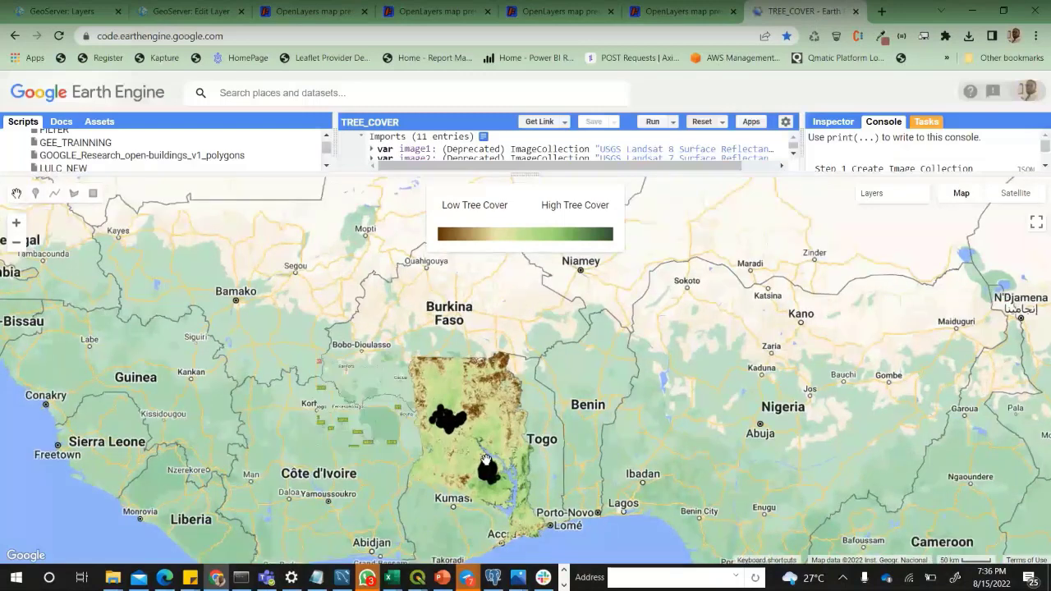
{"action": "scroll", "coordinate": [484, 451], "scroll_direction": "up", "scroll_amount": 1}
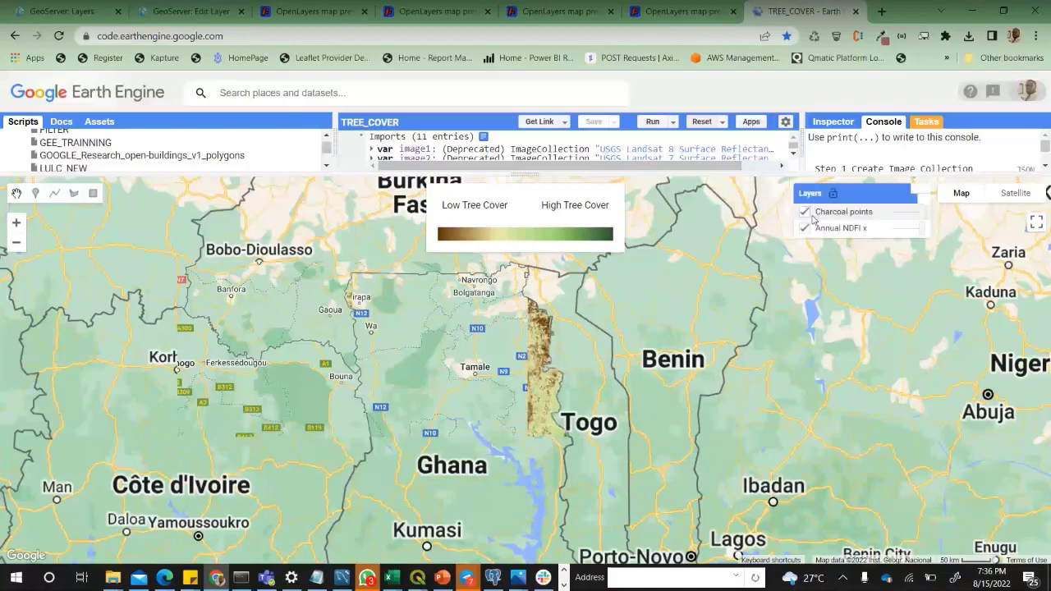
{"action": "left_click", "coordinate": [806, 213]}
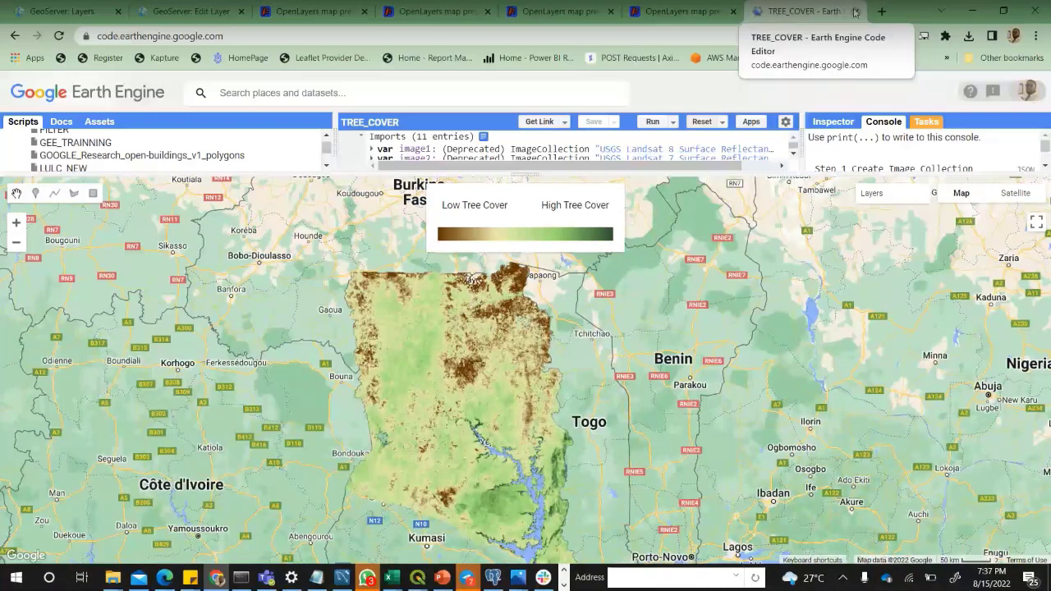
- Return to GeoServer and start a new GeoTIFF raster store, ready for its data source name
{"action": "left_click", "coordinate": [681, 12]}
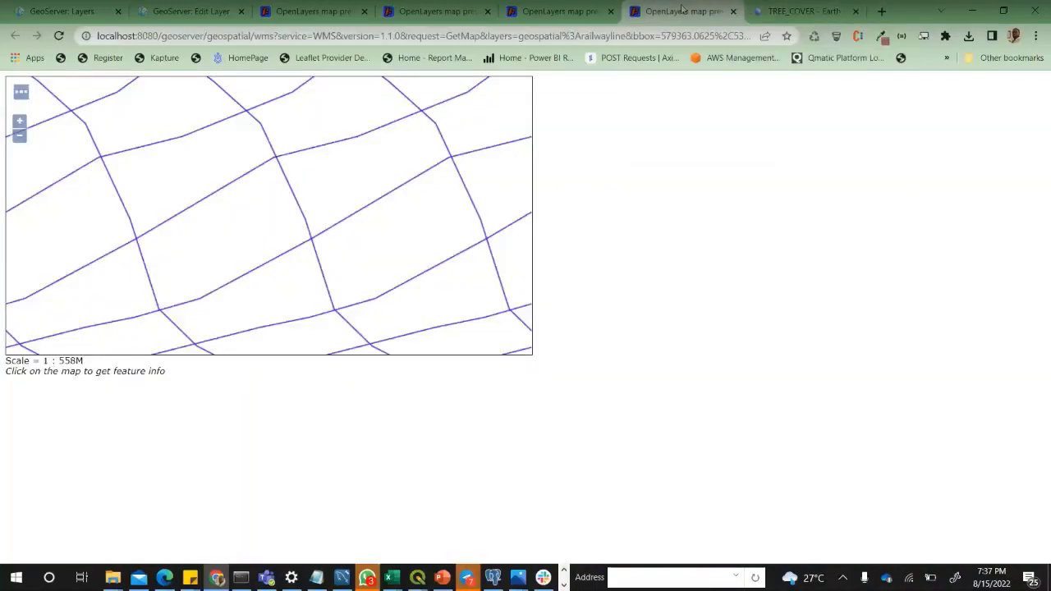
{"action": "left_click", "coordinate": [558, 12]}
{"action": "left_click", "coordinate": [197, 12]}
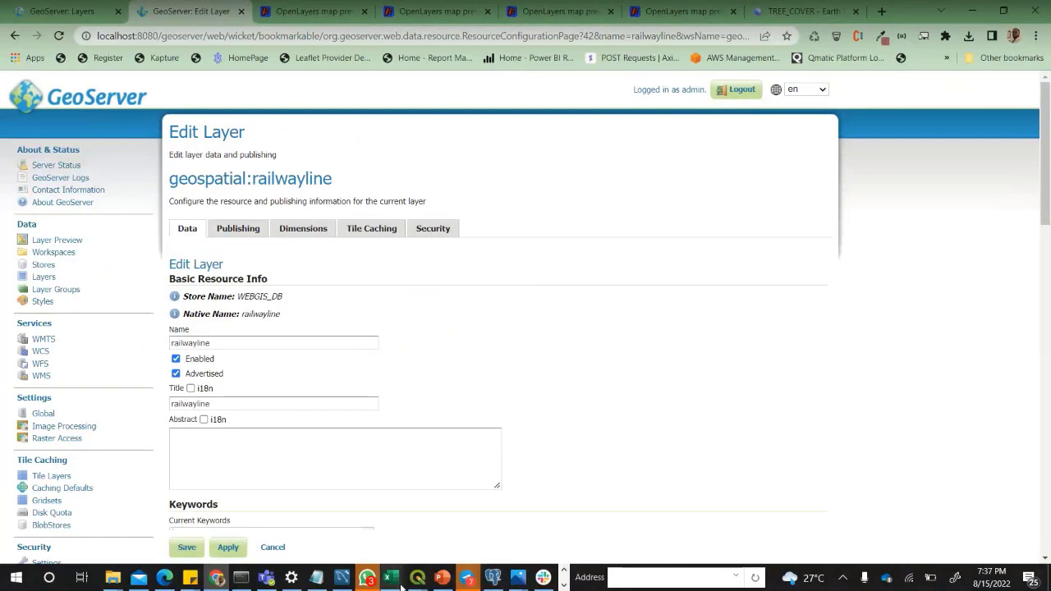
{"action": "mouse_move", "coordinate": [417, 584]}
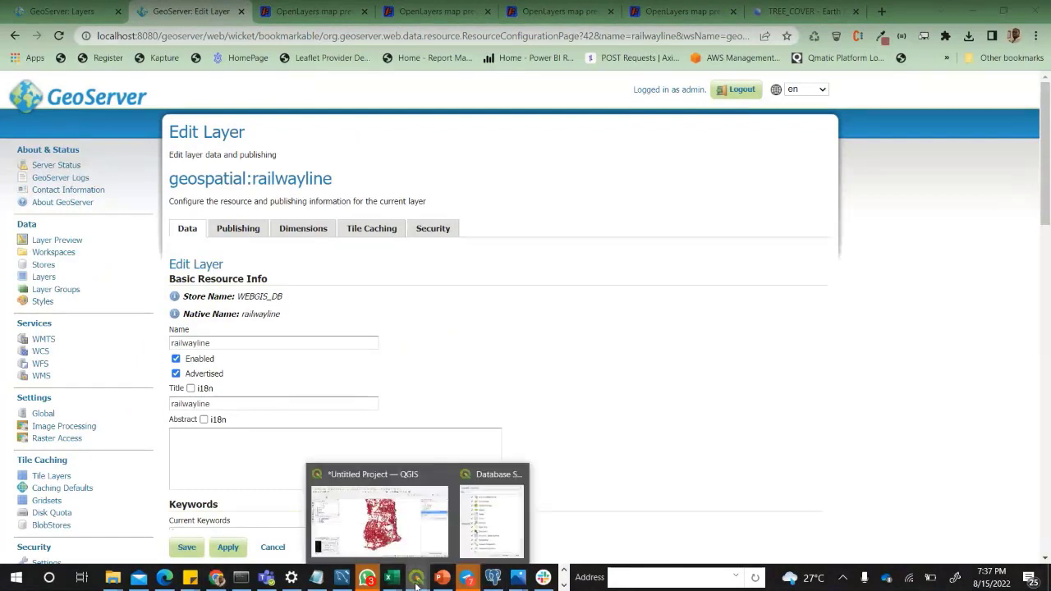
{"action": "left_click", "coordinate": [44, 265]}
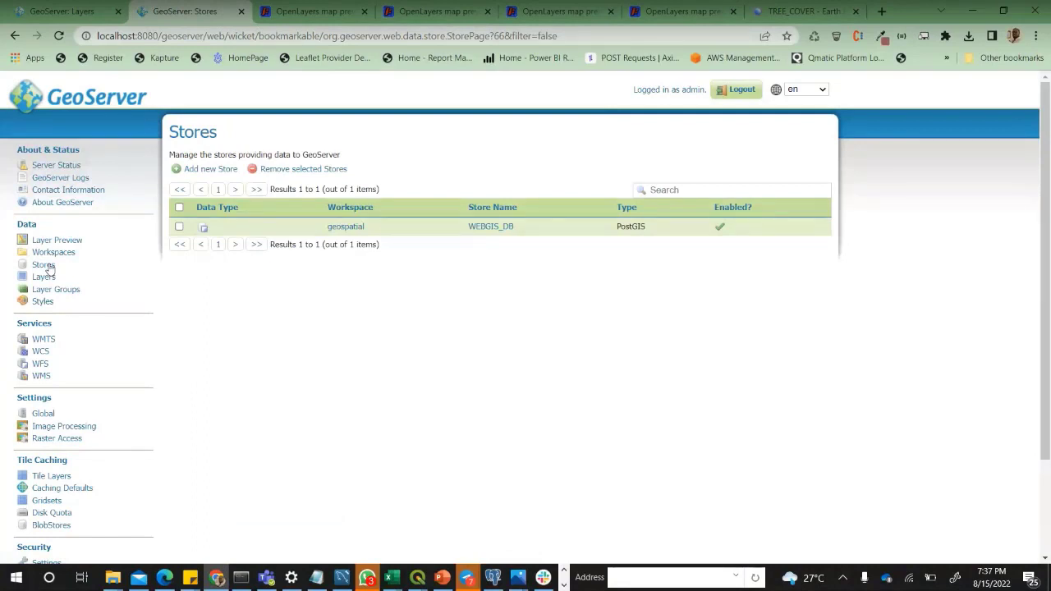
{"action": "left_click", "coordinate": [215, 170]}
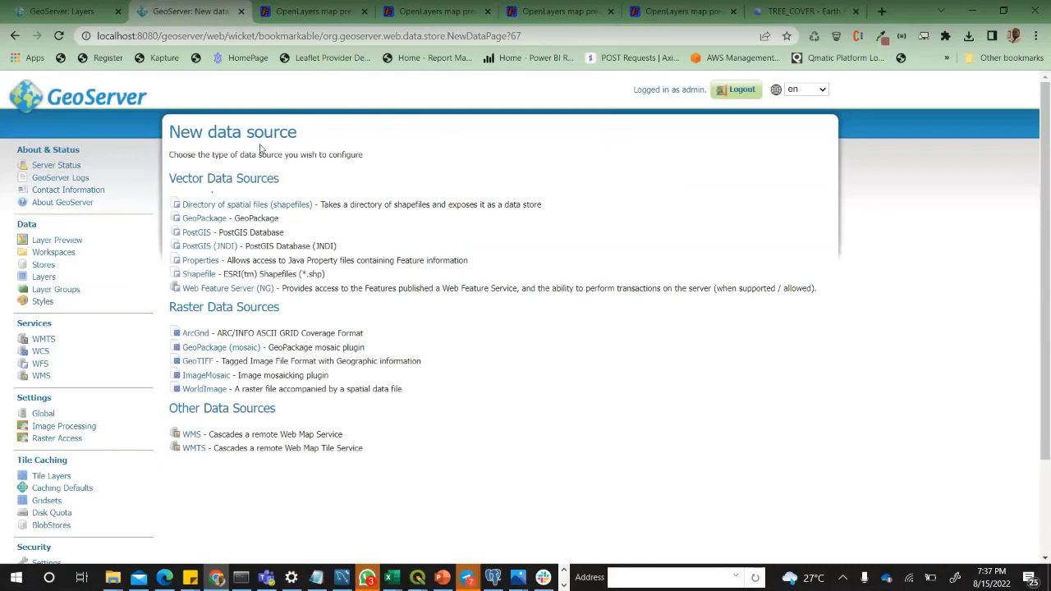
{"action": "left_click", "coordinate": [199, 364]}
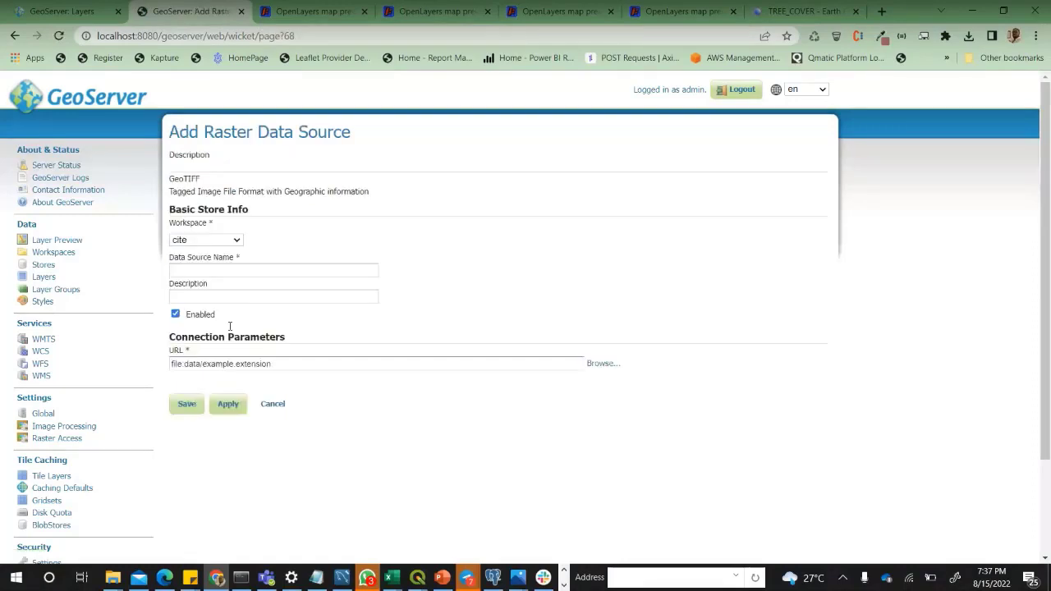
{"action": "left_click", "coordinate": [239, 269]}
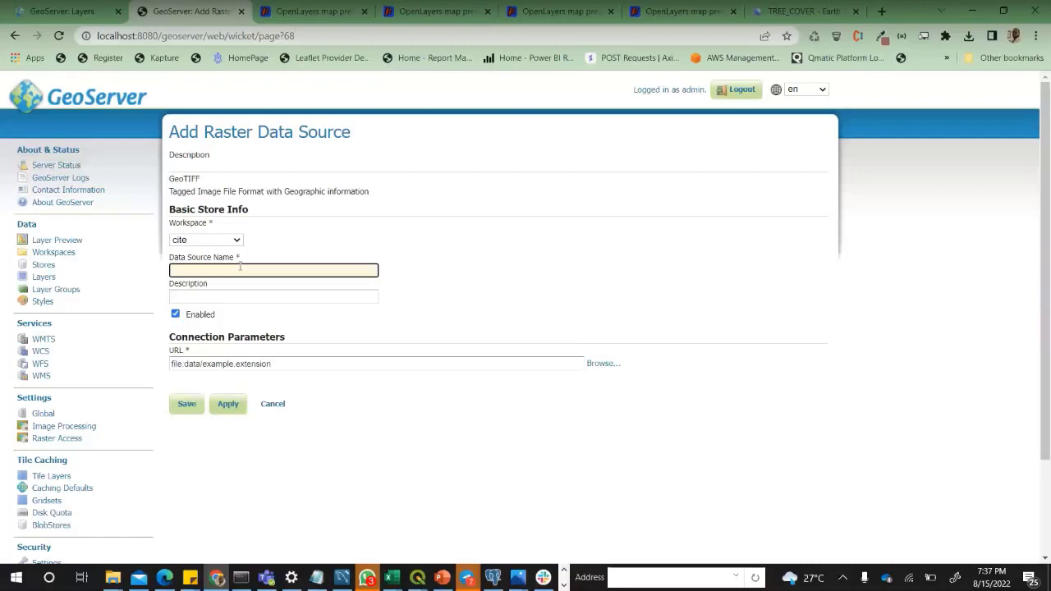
- Name the GeoTIFF data source treecover_gh and reuse the same text as its description
{"action": "type", "text": "tre"}
{"action": "key", "text": "BackSpace"}
{"action": "key", "text": "BackSpace"}
{"action": "key", "text": "BackSpace"}
{"action": "type", "text": "tree"}
{"action": "key", "text": "BackSpace"}
{"action": "type", "text": "cover_gh"}
{"action": "left_click", "coordinate": [270, 297]}
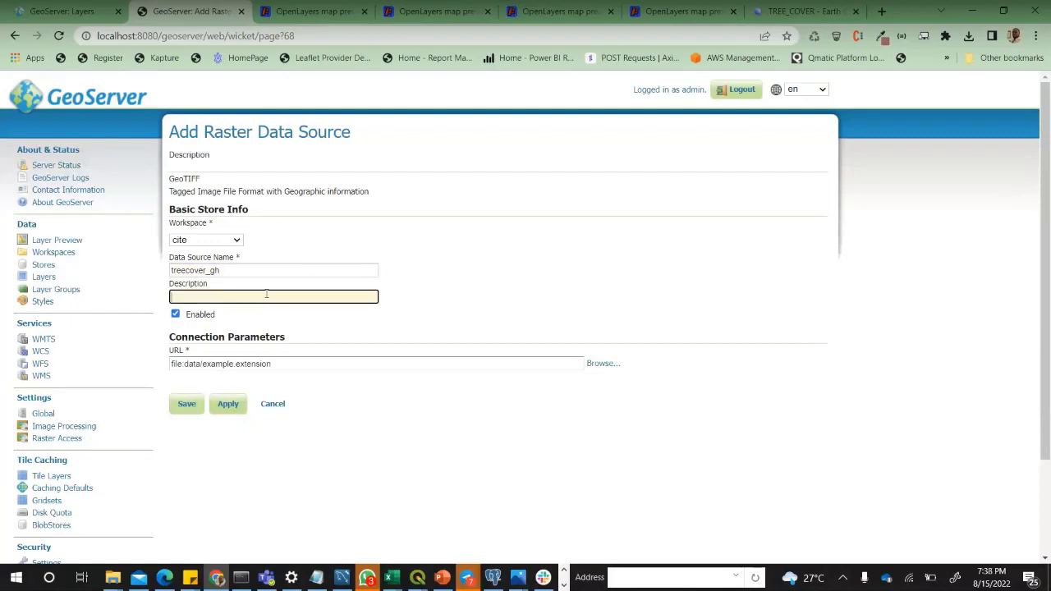
{"action": "key", "text": "shift+Tab"}
{"action": "key", "text": "ctrl+c"}
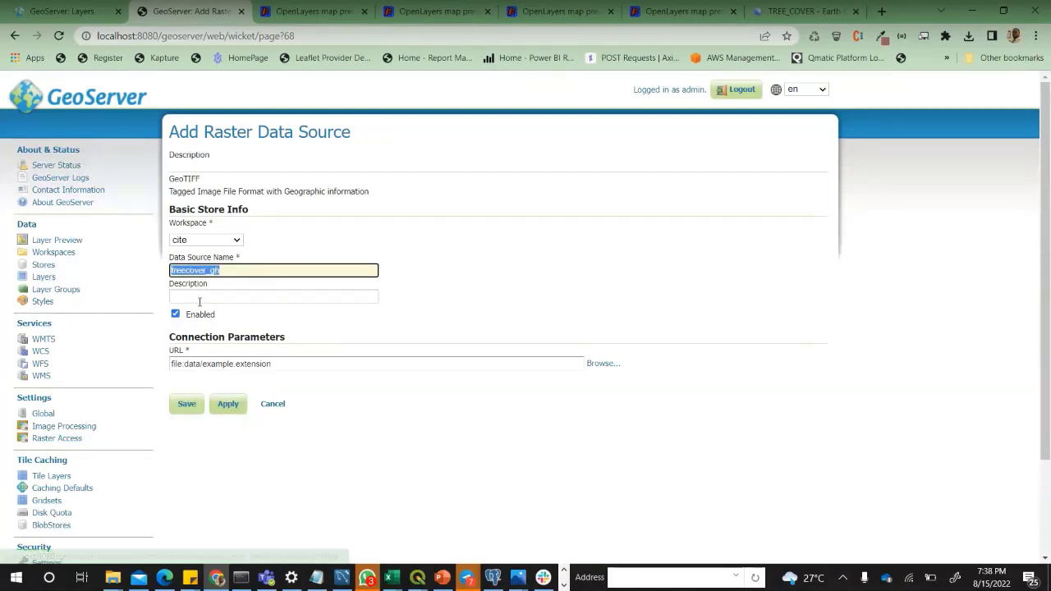
{"action": "left_click", "coordinate": [201, 298]}
{"action": "key", "text": "ctrl+v"}
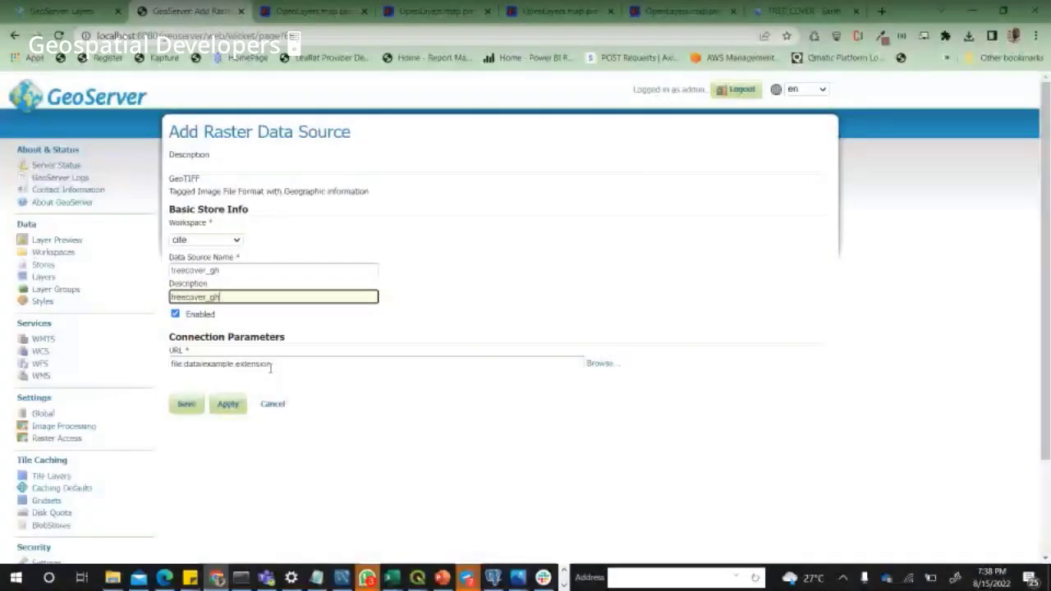
- Set the store's URL to the Savannah_tree_cover_v2 TIFF on drive D:, under GEOSPATIAL DEVELOPER/mentorship/materials/Geospatial_Developers/datasets/tiff
{"action": "left_click", "coordinate": [602, 370]}
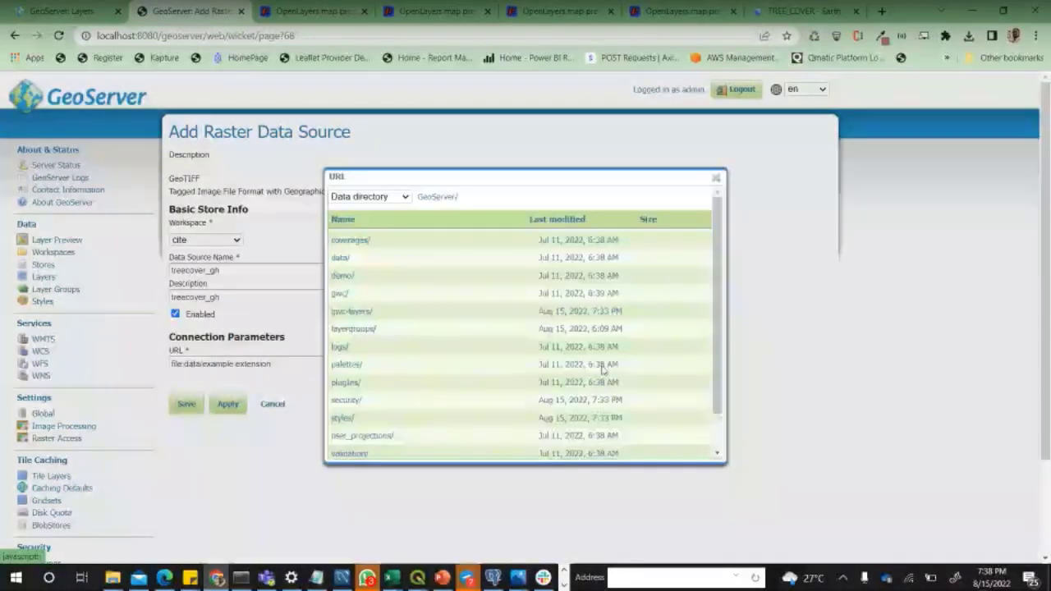
{"action": "left_click", "coordinate": [388, 200]}
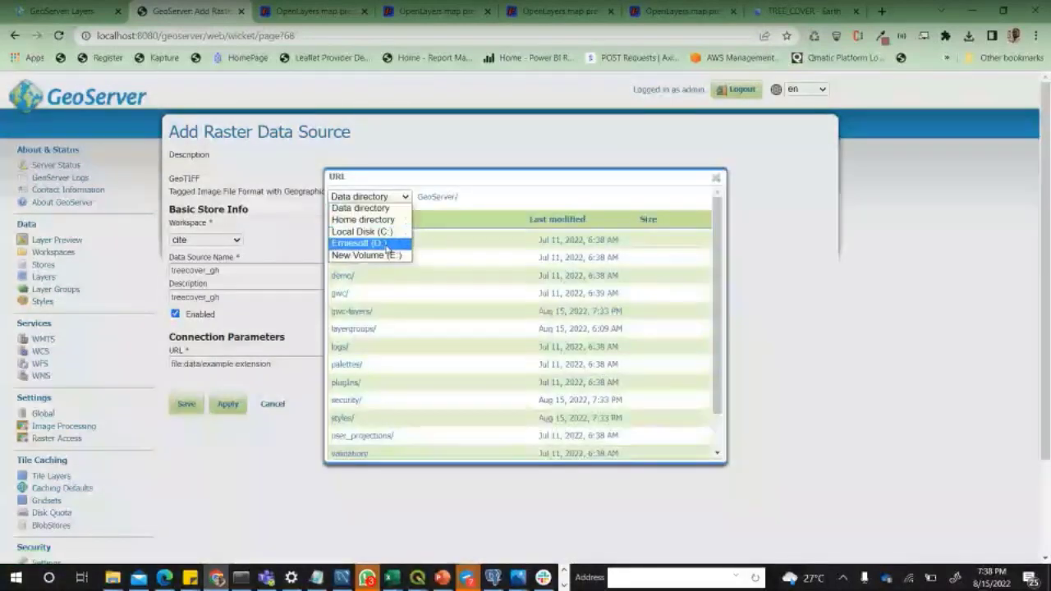
{"action": "left_click", "coordinate": [385, 242]}
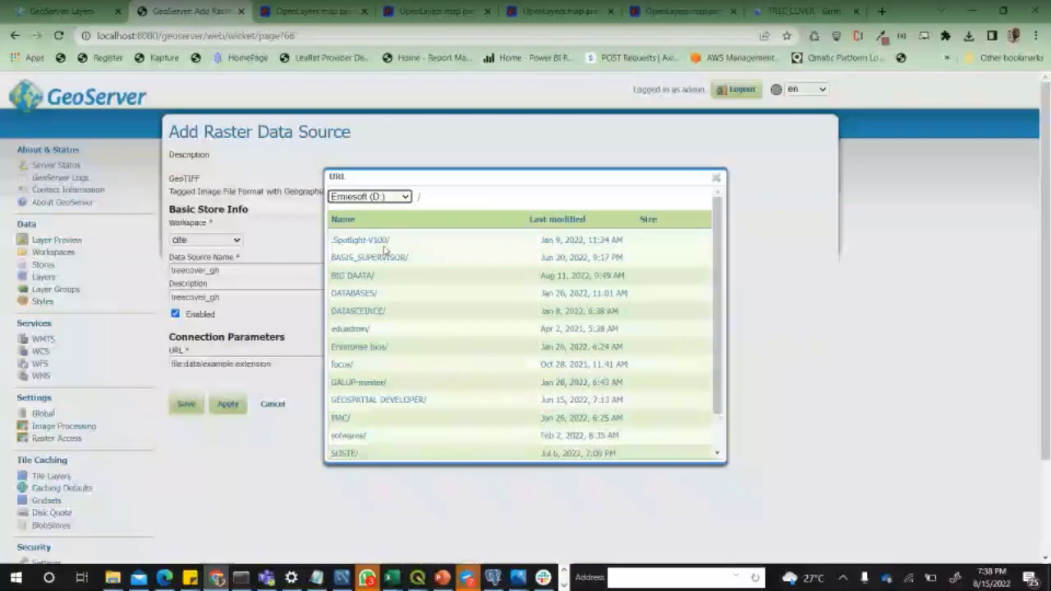
{"action": "left_click", "coordinate": [392, 400]}
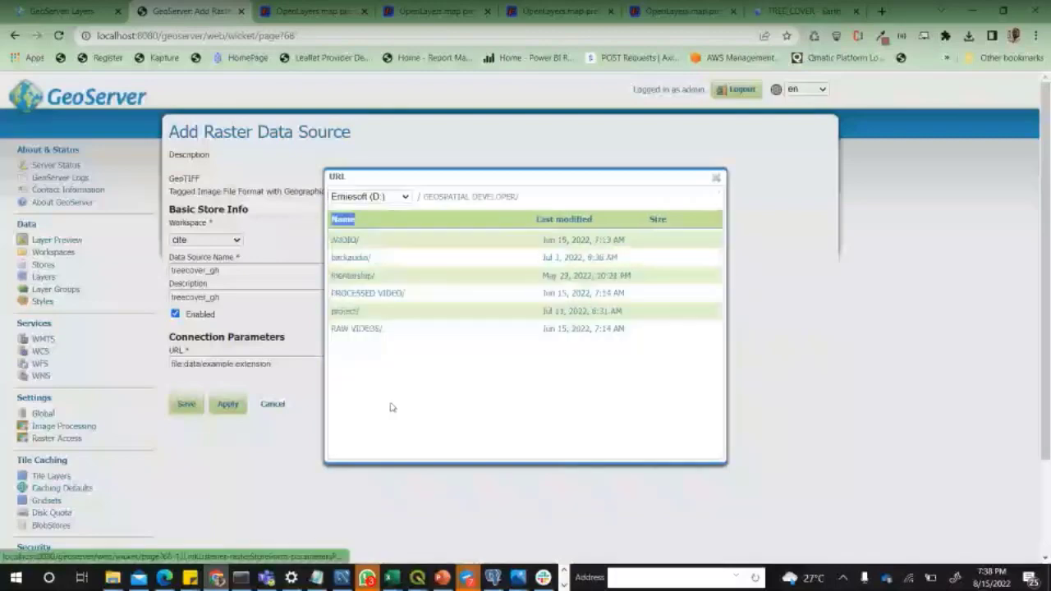
{"action": "left_click", "coordinate": [366, 277]}
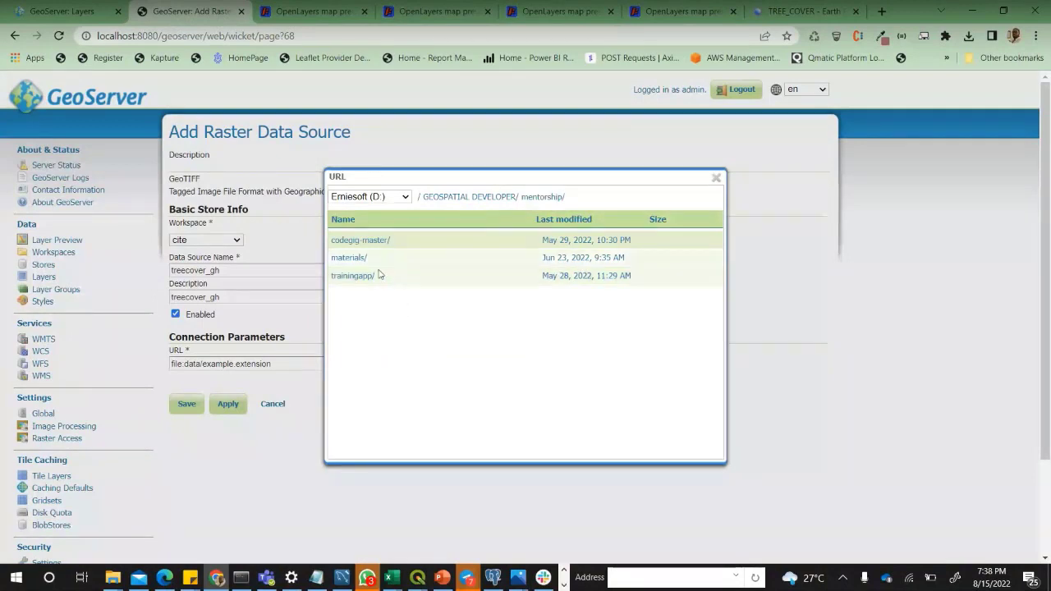
{"action": "left_click", "coordinate": [349, 257]}
{"action": "left_click", "coordinate": [360, 260]}
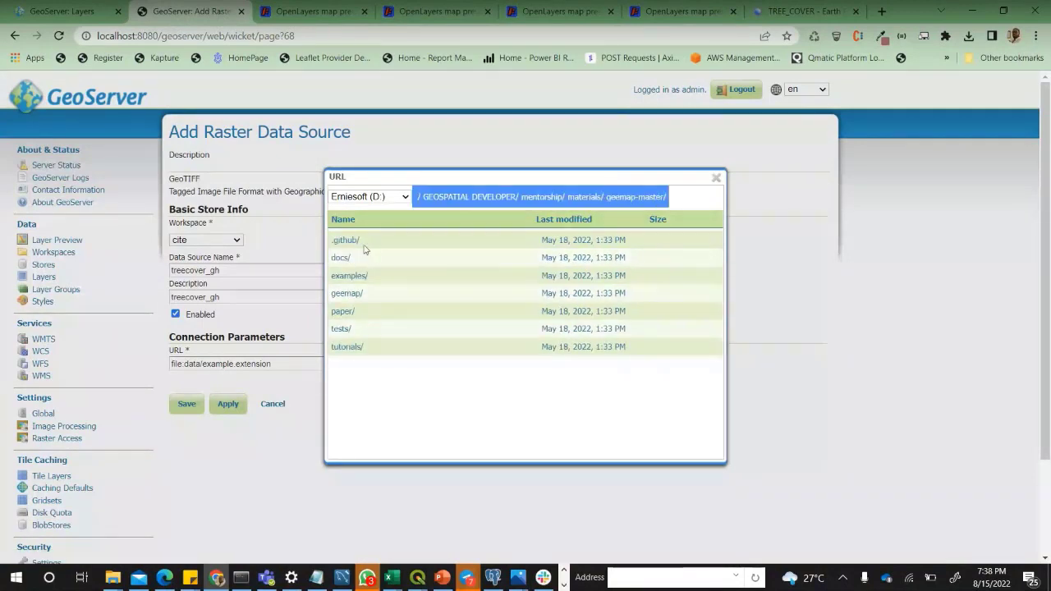
{"action": "left_click", "coordinate": [584, 197]}
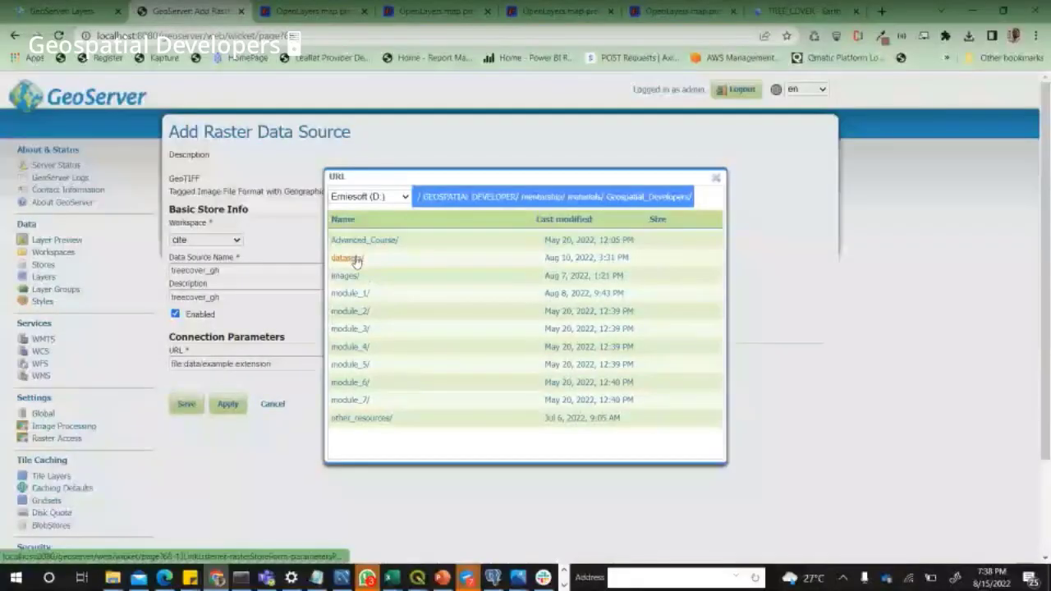
{"action": "left_click", "coordinate": [357, 261]}
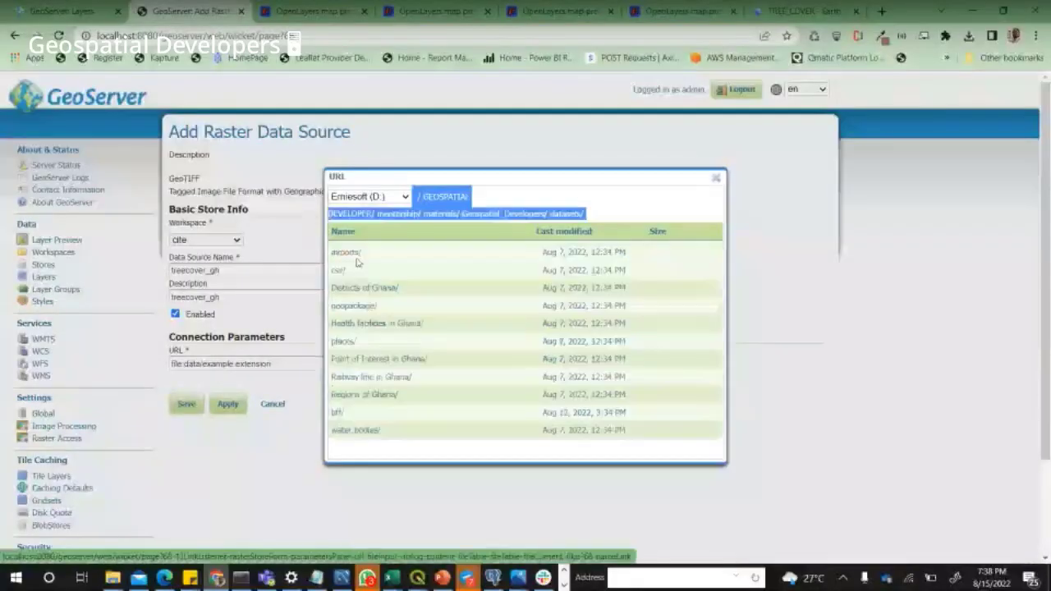
{"action": "left_click", "coordinate": [337, 413]}
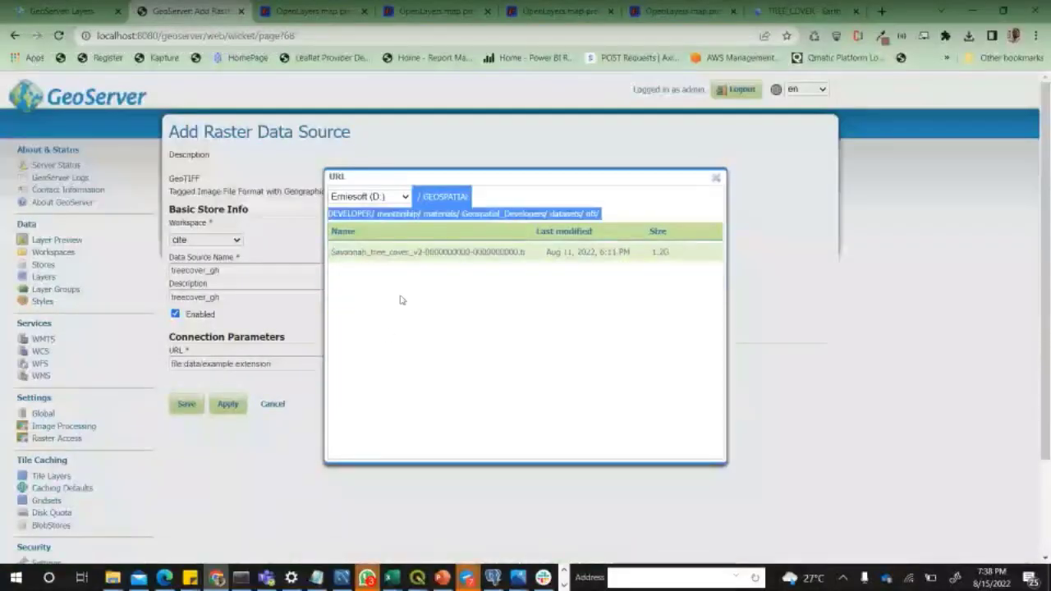
{"action": "left_click", "coordinate": [405, 255]}
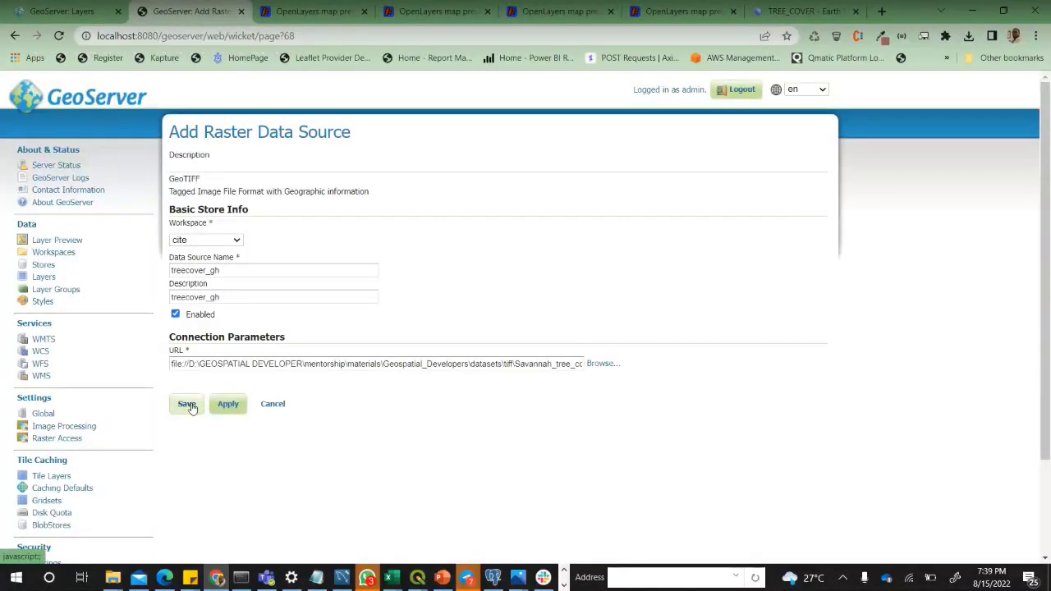
- Save the raster store and start publishing its Savannah_tree_cover_v2 layer
{"action": "left_click", "coordinate": [187, 404]}
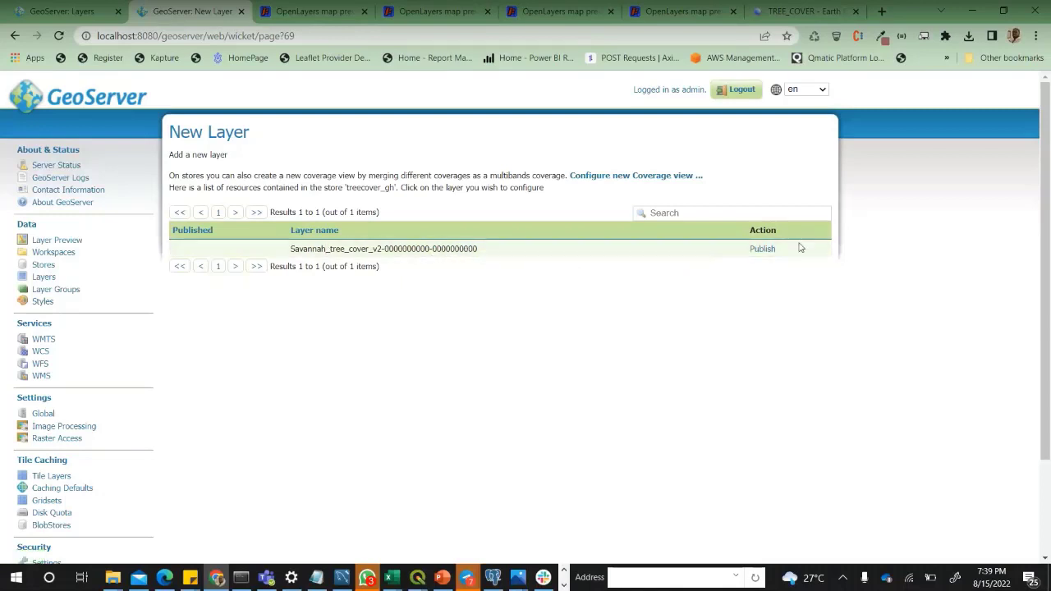
{"action": "left_click", "coordinate": [763, 250]}
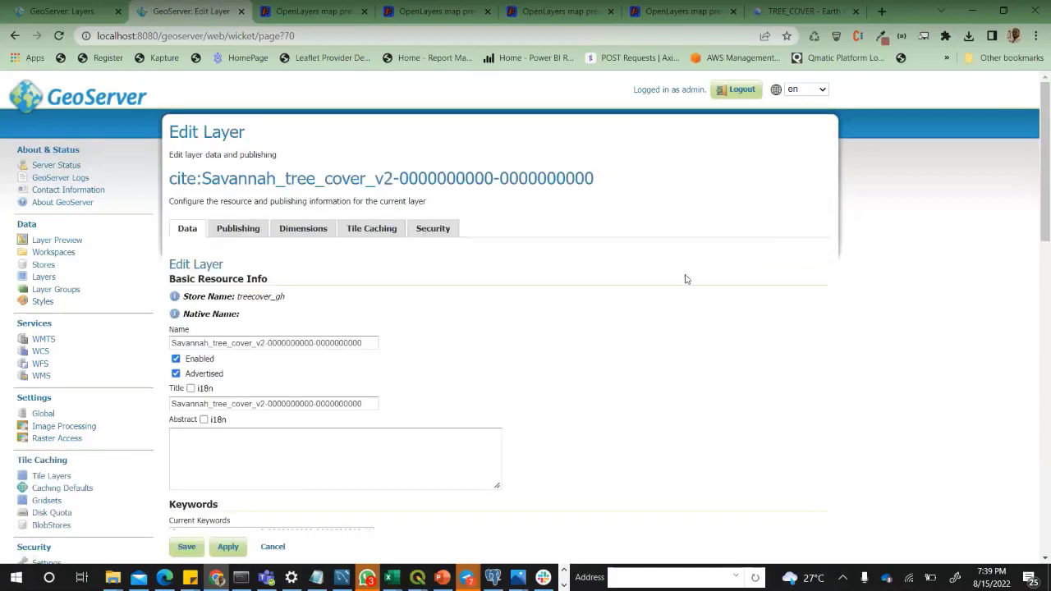
- Shorten the layer name to tree_cover and set the layer title to the same text
{"action": "scroll", "coordinate": [301, 293], "scroll_direction": "down", "scroll_amount": 1}
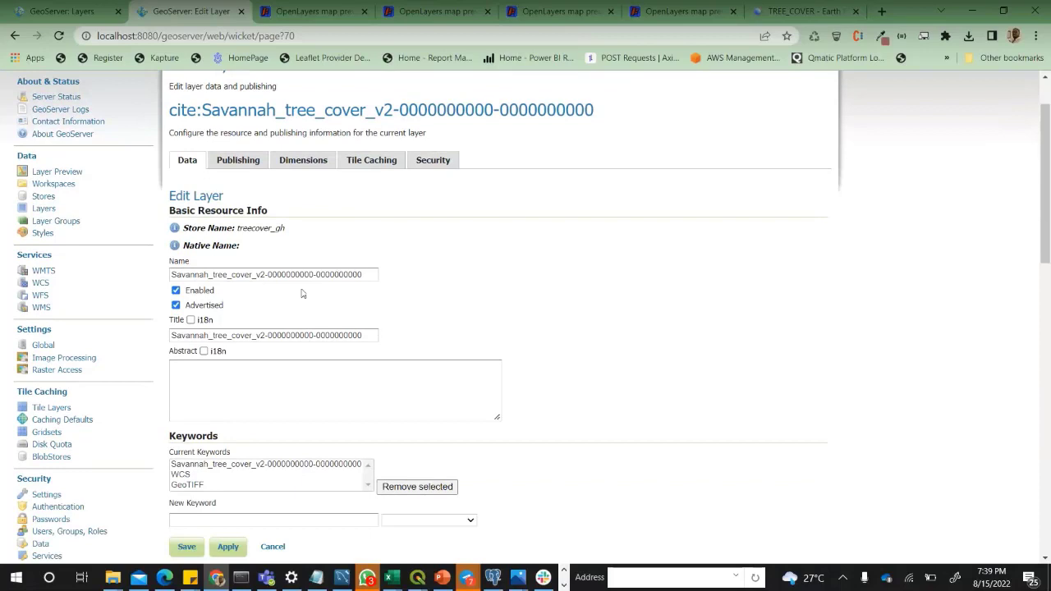
{"action": "left_click", "coordinate": [236, 273]}
{"action": "left_click_drag", "start_coordinate": [358, 274], "coordinate": [253, 274]}
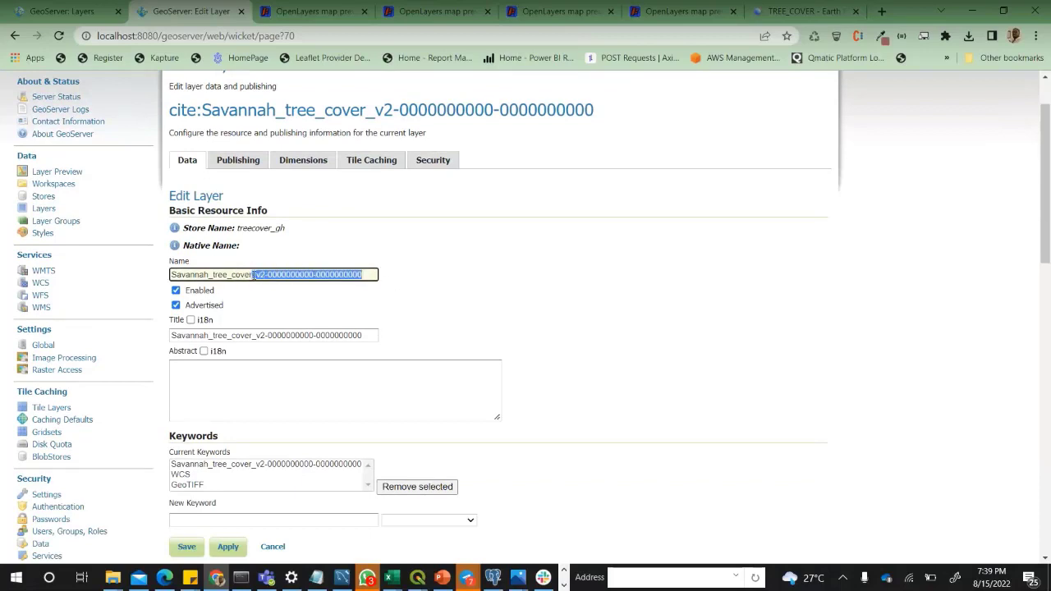
{"action": "key", "text": "BackSpace"}
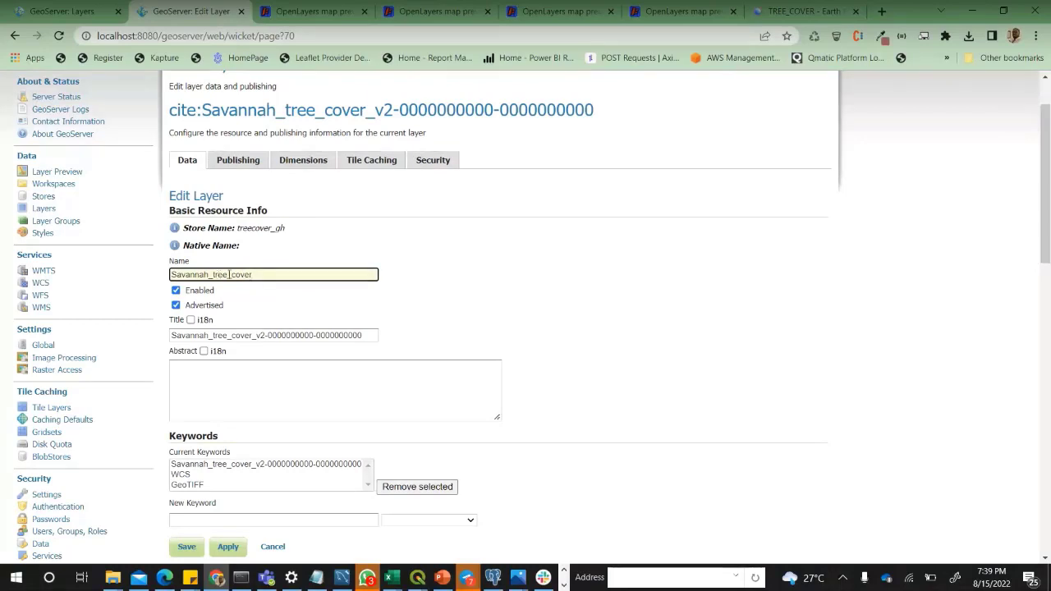
{"action": "left_click_drag", "start_coordinate": [211, 275], "coordinate": [171, 275]}
{"action": "key", "text": "BackSpace"}
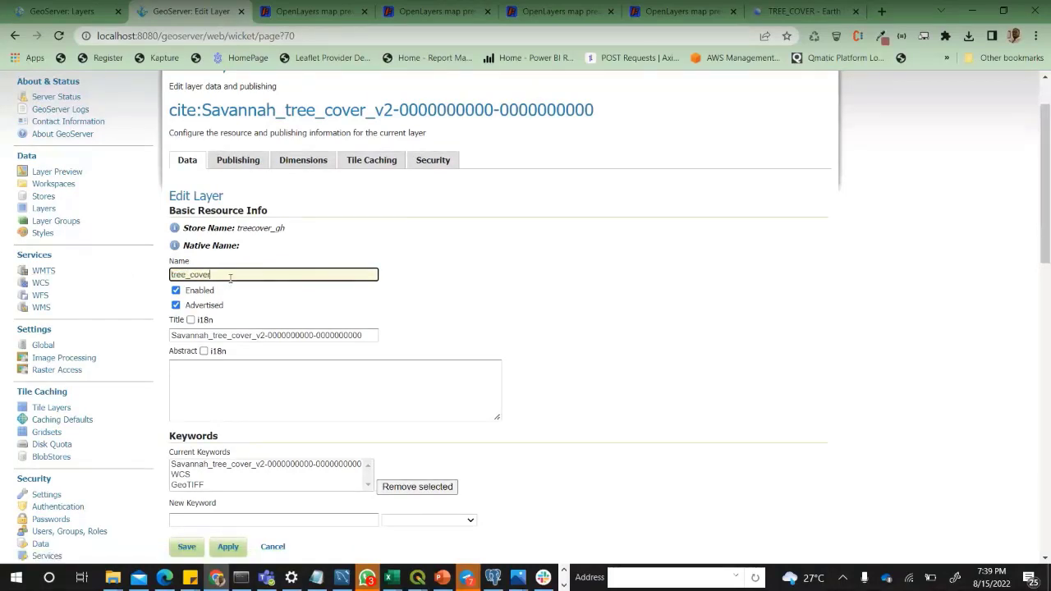
{"action": "key", "text": "ctrl+a"}
{"action": "key", "text": "ctrl+c"}
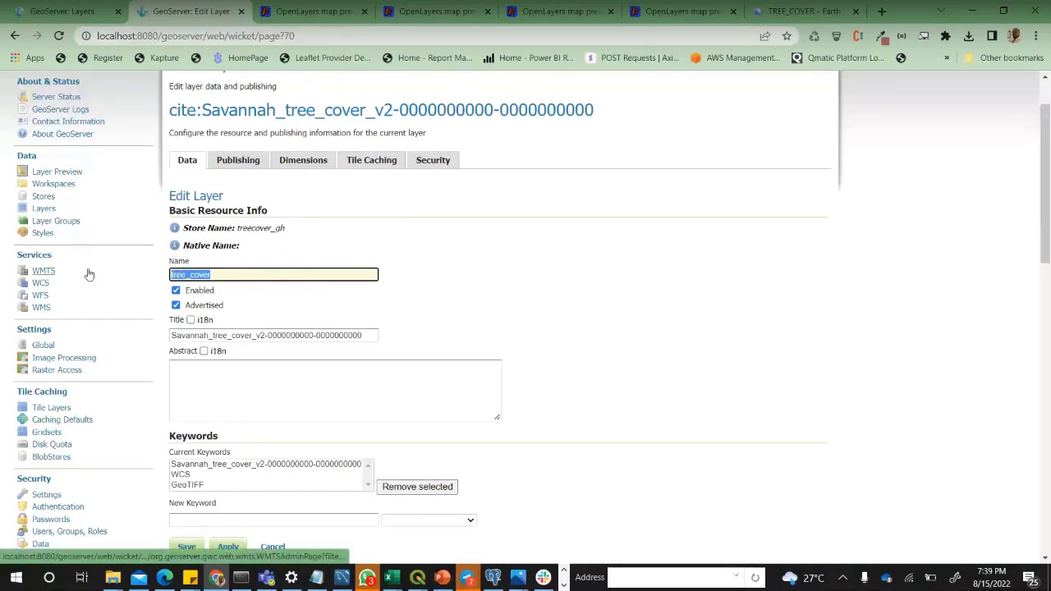
{"action": "left_click", "coordinate": [368, 335]}
{"action": "key", "text": "ctrl+a"}
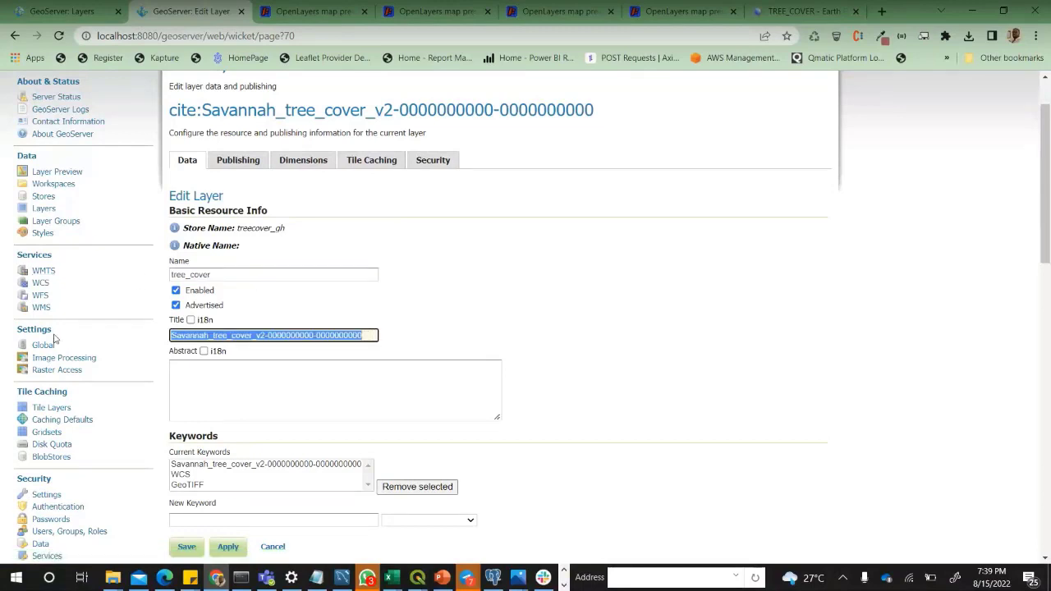
{"action": "key", "text": "ctrl+v"}
{"action": "left_click", "coordinate": [425, 305]}
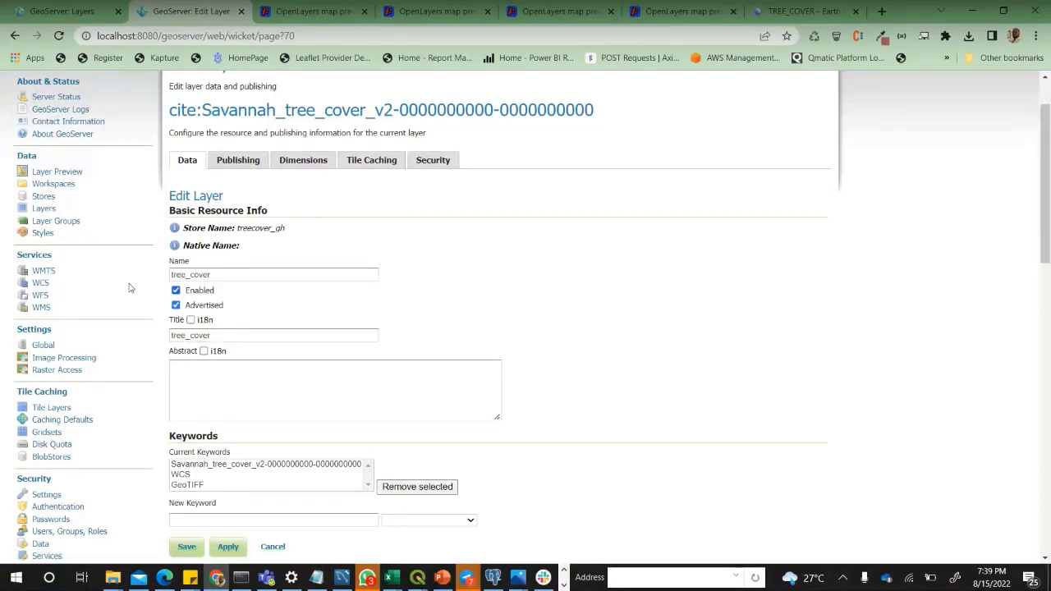
- Remove the underscore from both the layer name and title so that each reads treecover
{"action": "left_click", "coordinate": [190, 277]}
{"action": "key", "text": "BackSpace"}
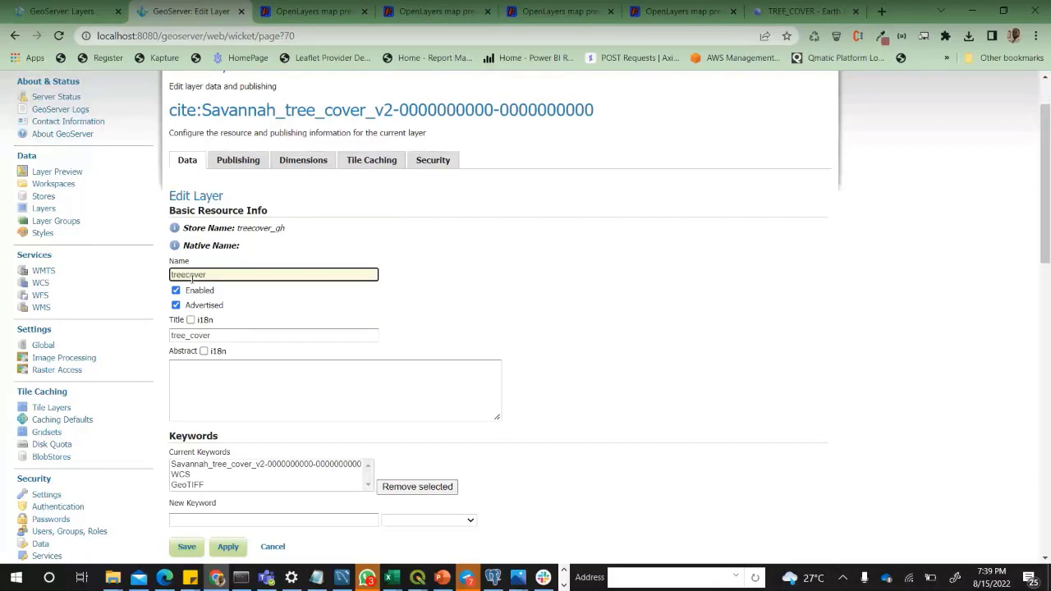
{"action": "left_click", "coordinate": [192, 335]}
{"action": "key", "text": "BackSpace"}
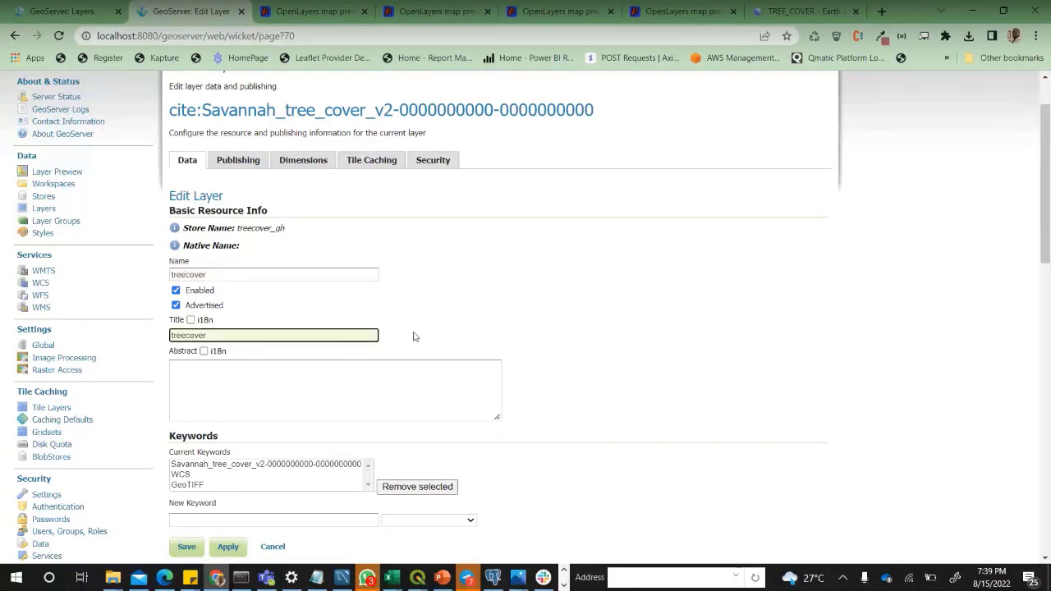
{"action": "left_click", "coordinate": [482, 318]}
- Compute the layer's native bounding box from the data
{"action": "scroll", "coordinate": [460, 318], "scroll_direction": "down", "scroll_amount": 4}
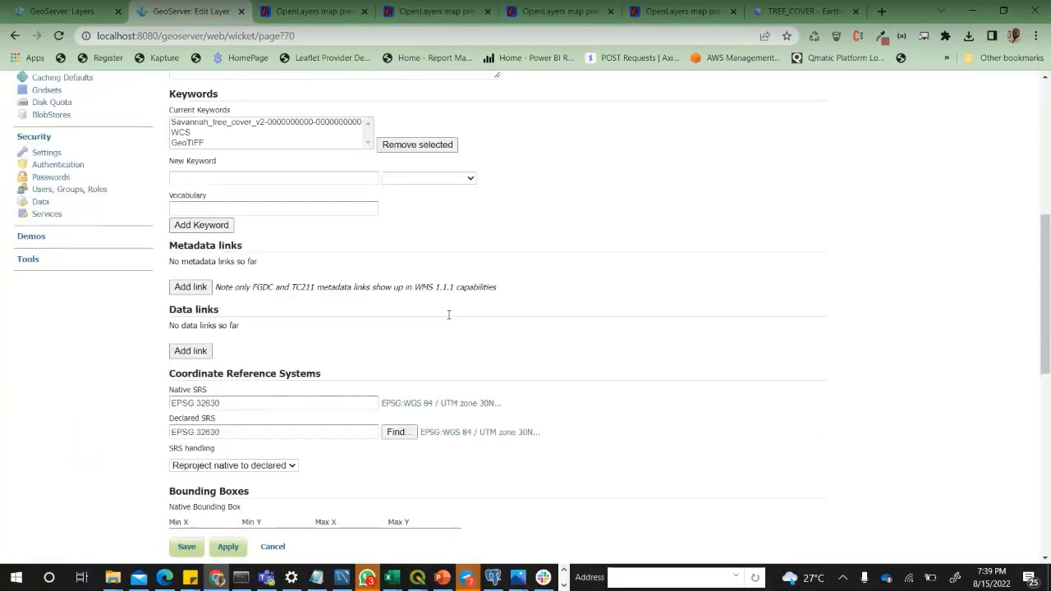
{"action": "scroll", "coordinate": [449, 319], "scroll_direction": "down", "scroll_amount": 3}
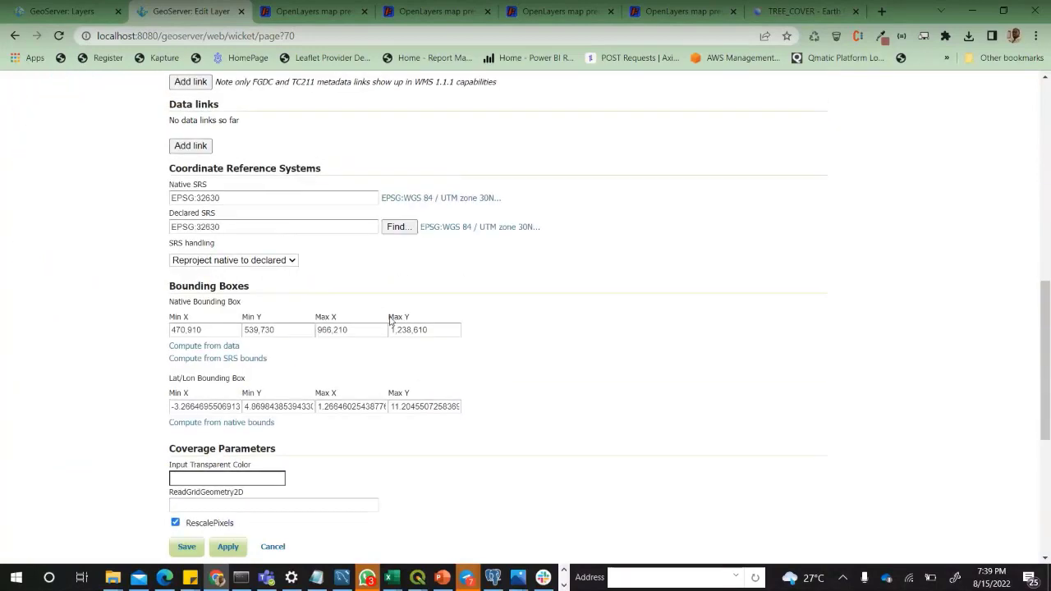
{"action": "left_click", "coordinate": [203, 350]}
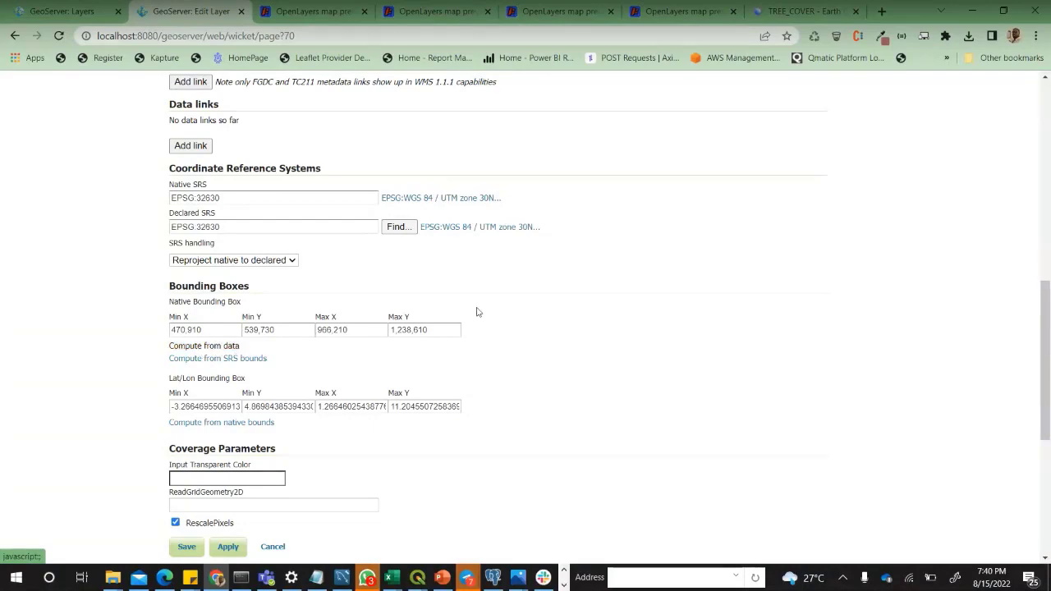
{"action": "scroll", "coordinate": [490, 299], "scroll_direction": "up", "scroll_amount": 6}
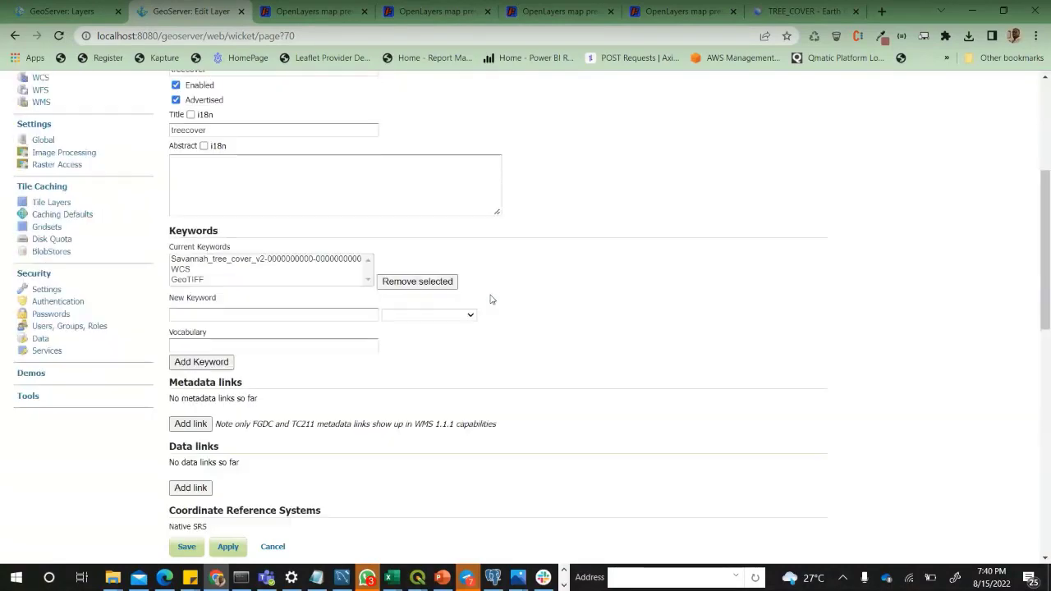
{"action": "scroll", "coordinate": [487, 292], "scroll_direction": "up", "scroll_amount": 3}
{"action": "scroll", "coordinate": [481, 293], "scroll_direction": "down", "scroll_amount": 10}
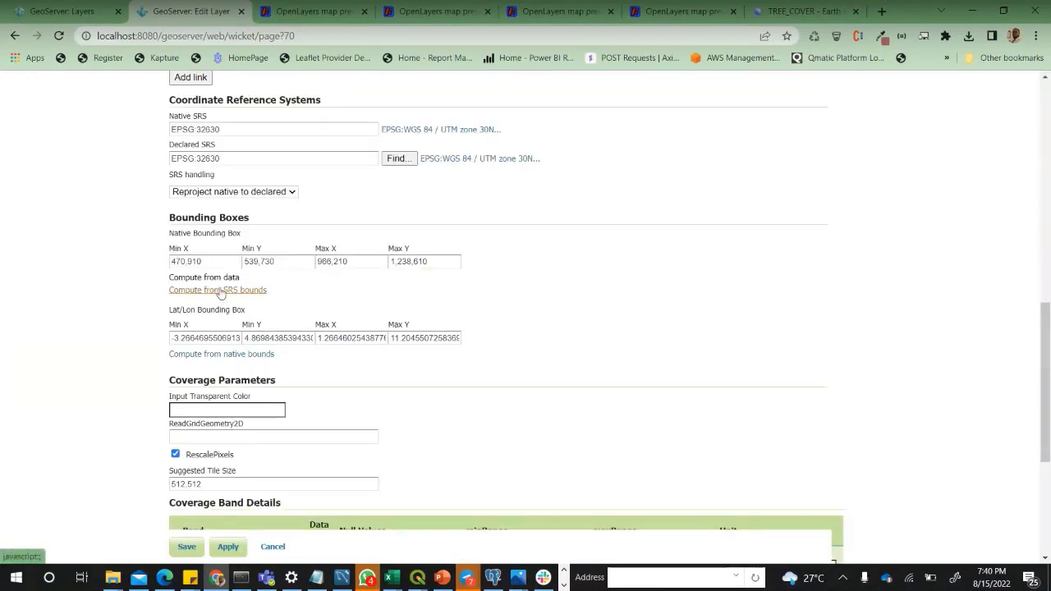
{"action": "left_click", "coordinate": [220, 291]}
{"action": "left_click", "coordinate": [221, 278]}
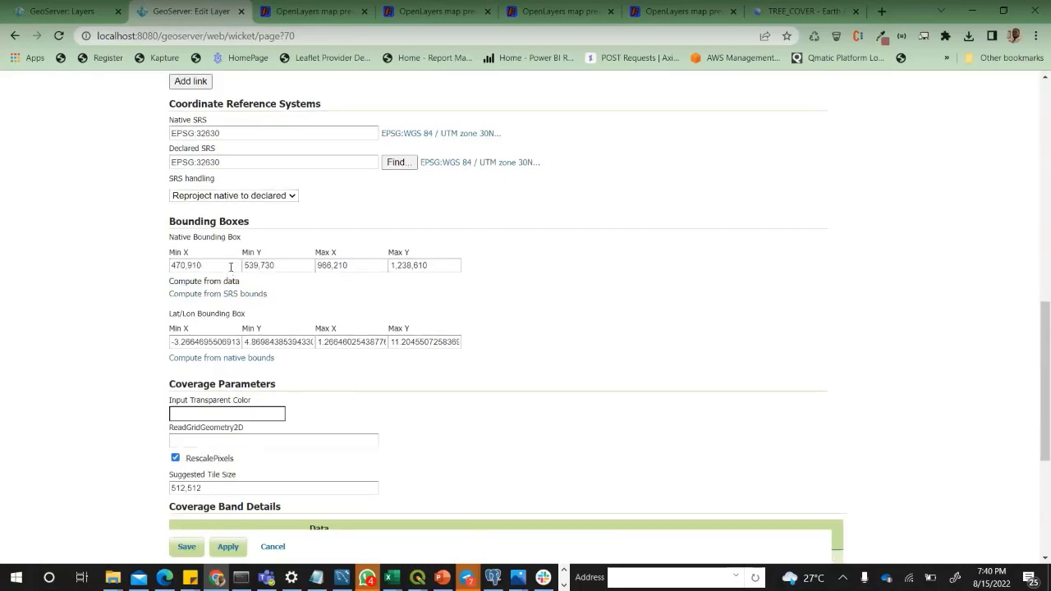
- Change the layer's declared SRS to EPSG:4326
{"action": "scroll", "coordinate": [231, 267], "scroll_direction": "up", "scroll_amount": 1}
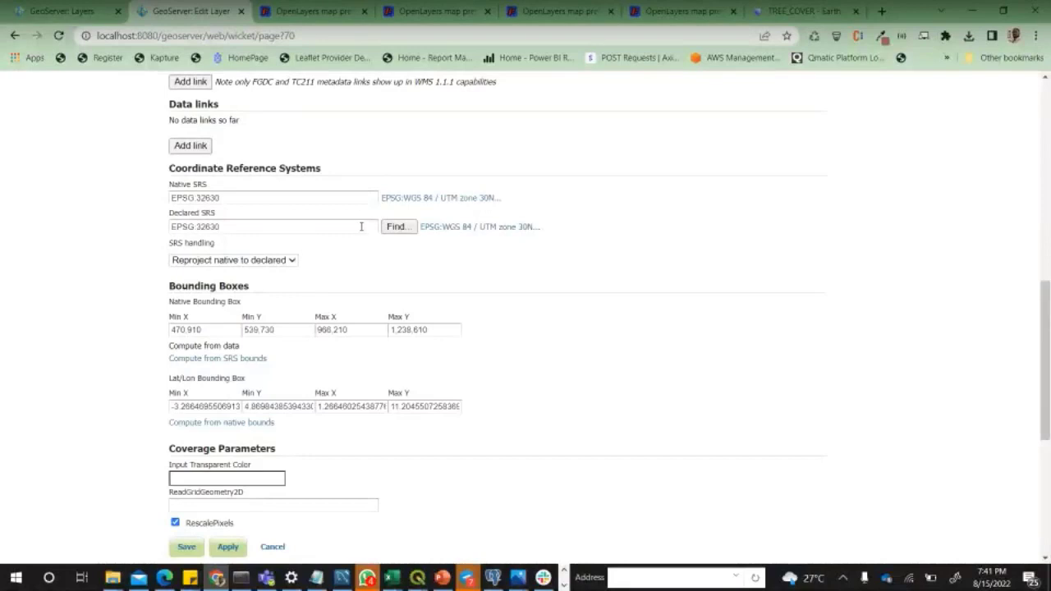
{"action": "left_click_drag", "start_coordinate": [348, 227], "coordinate": [199, 228]}
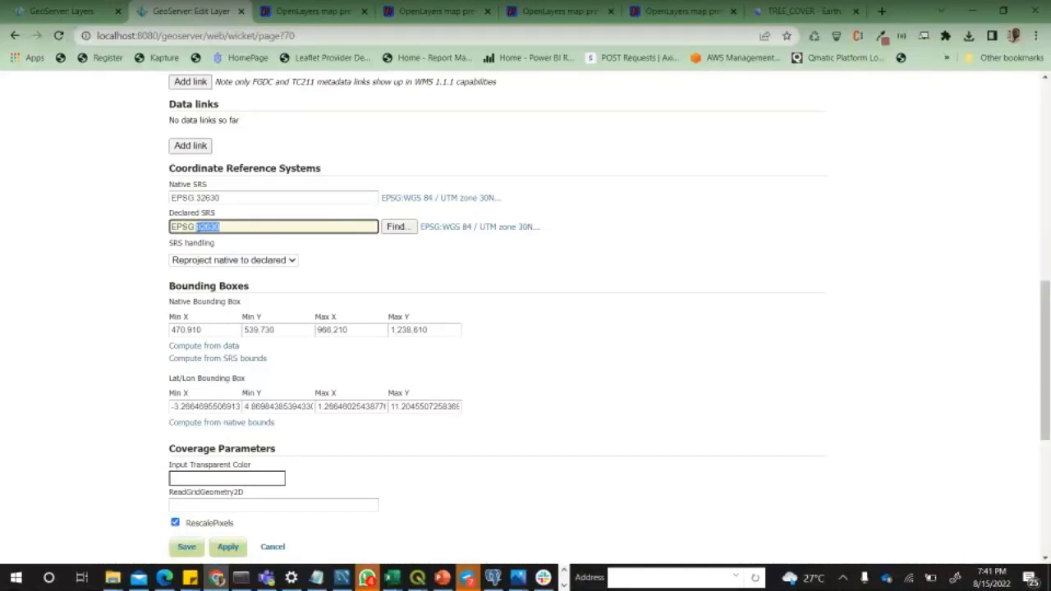
{"action": "key", "text": "BackSpace"}
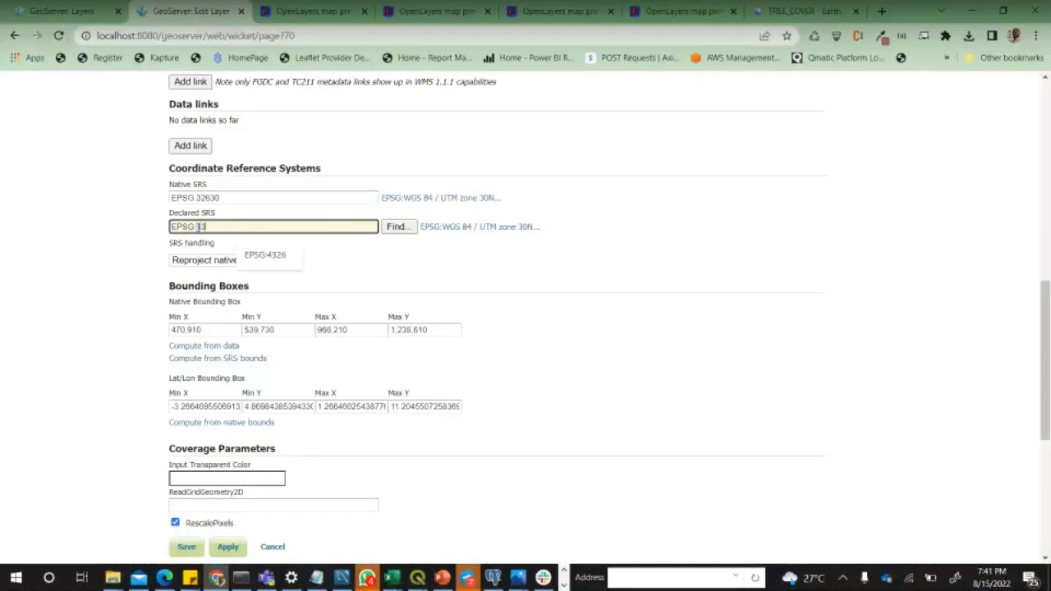
{"action": "type", "text": "32"}
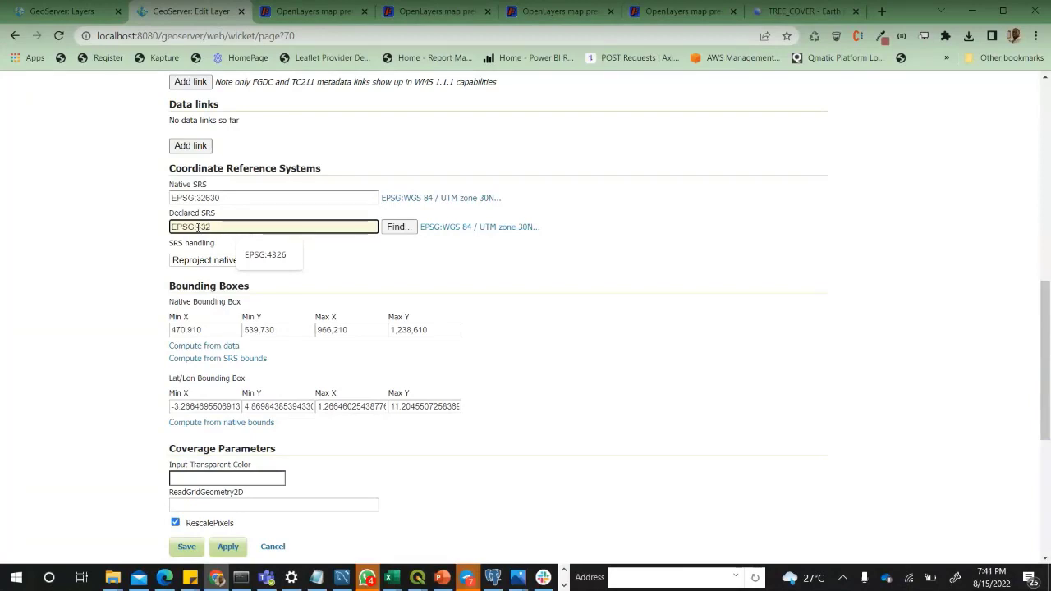
{"action": "type", "text": "6"}
{"action": "left_click", "coordinate": [198, 228]}
{"action": "type", "text": "4"}
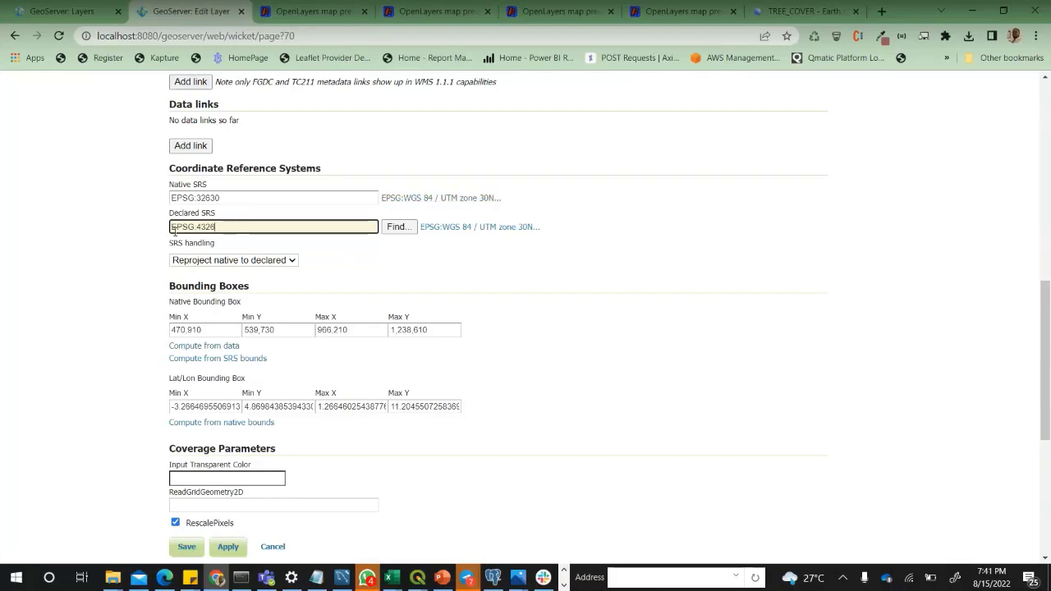
- Look up code 4326 in the coordinate system list and choose WGS 84 as the layer's declared SRS
{"action": "left_click", "coordinate": [397, 227]}
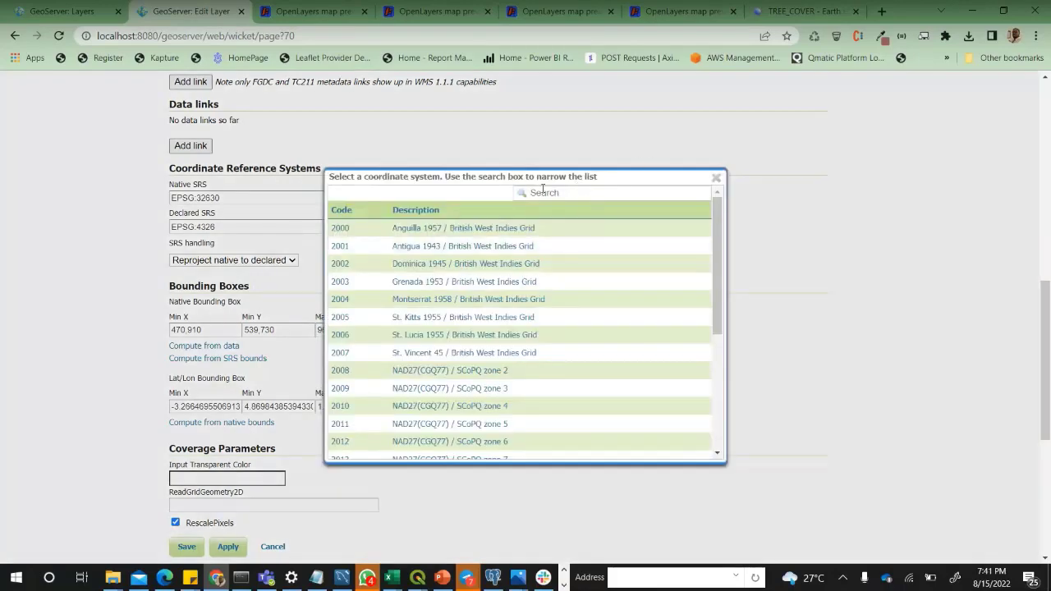
{"action": "left_click", "coordinate": [558, 192]}
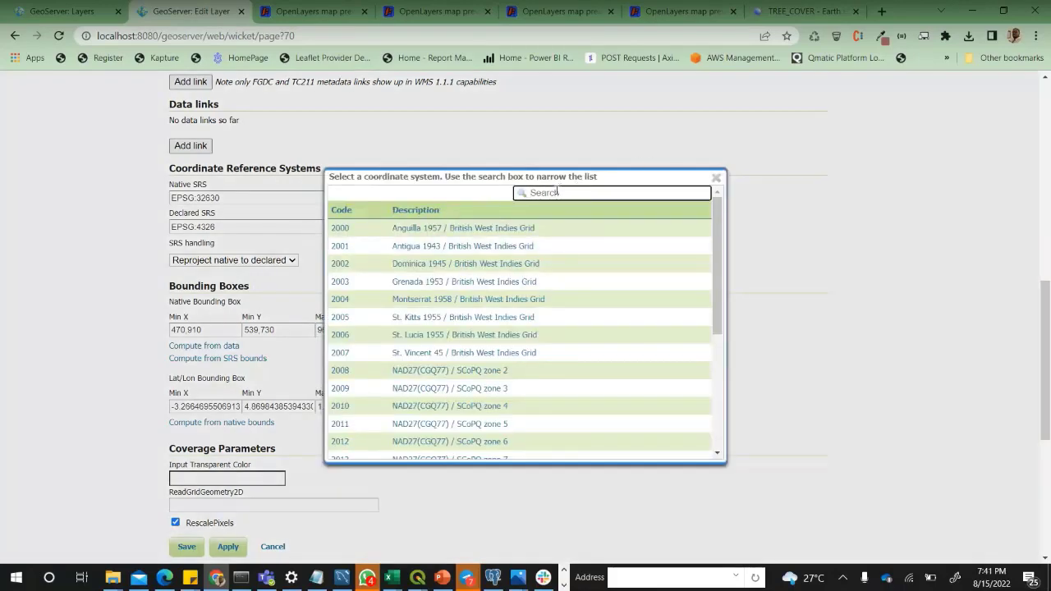
{"action": "type", "text": "4326"}
{"action": "key", "text": "Return"}
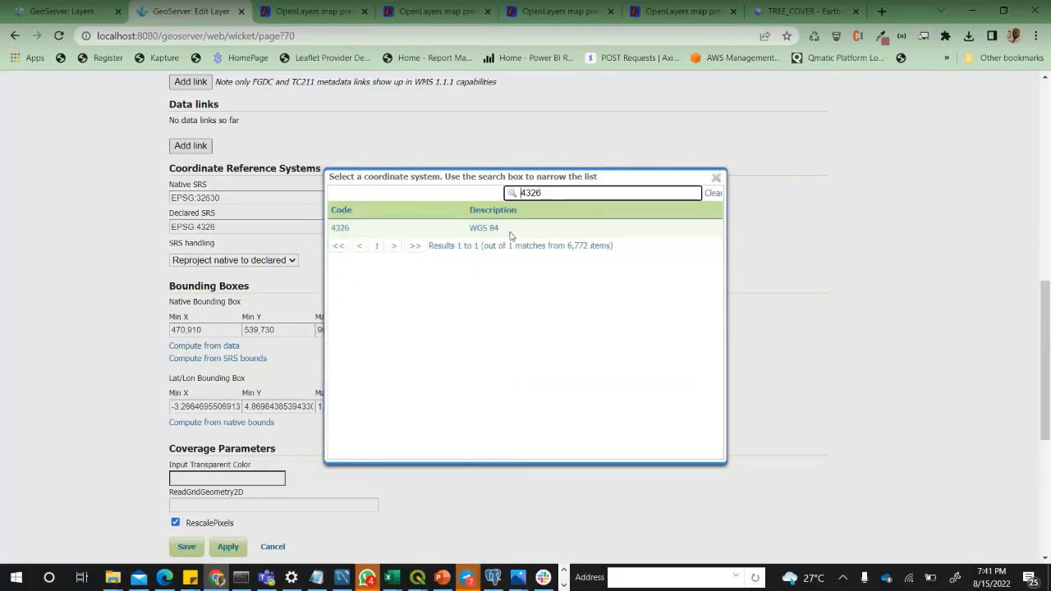
{"action": "left_click", "coordinate": [346, 232]}
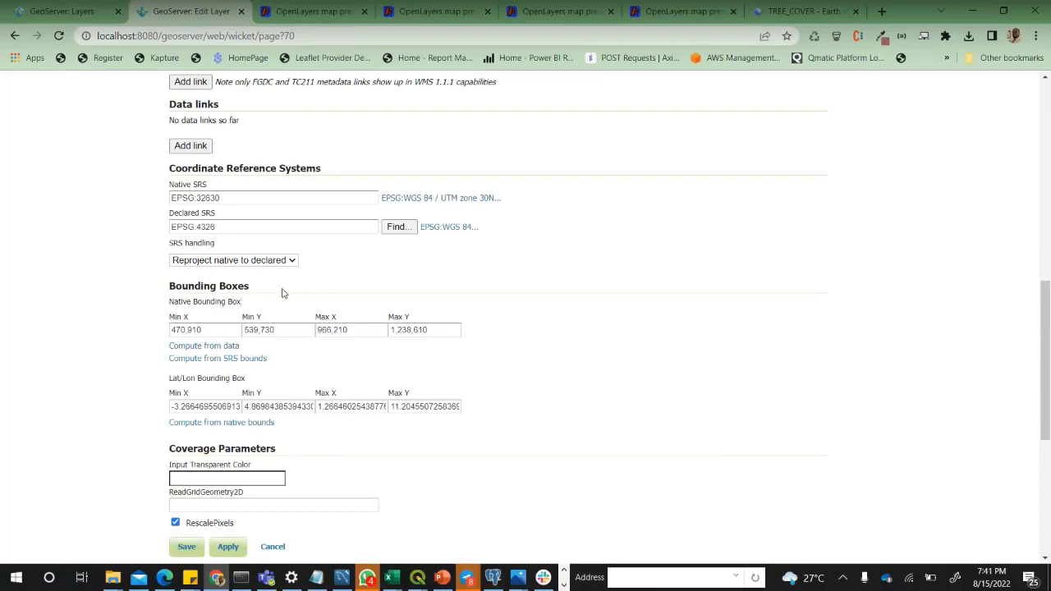
- Recompute the native bounding box from the data and the lat/lon bounding box from the native bounds
{"action": "left_click", "coordinate": [192, 349]}
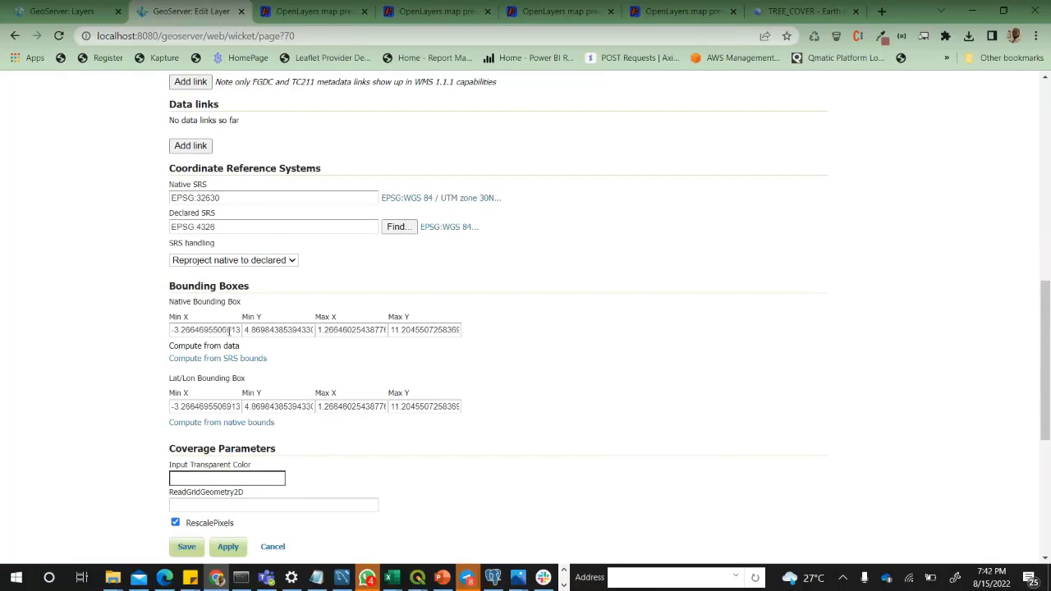
{"action": "left_click", "coordinate": [213, 425]}
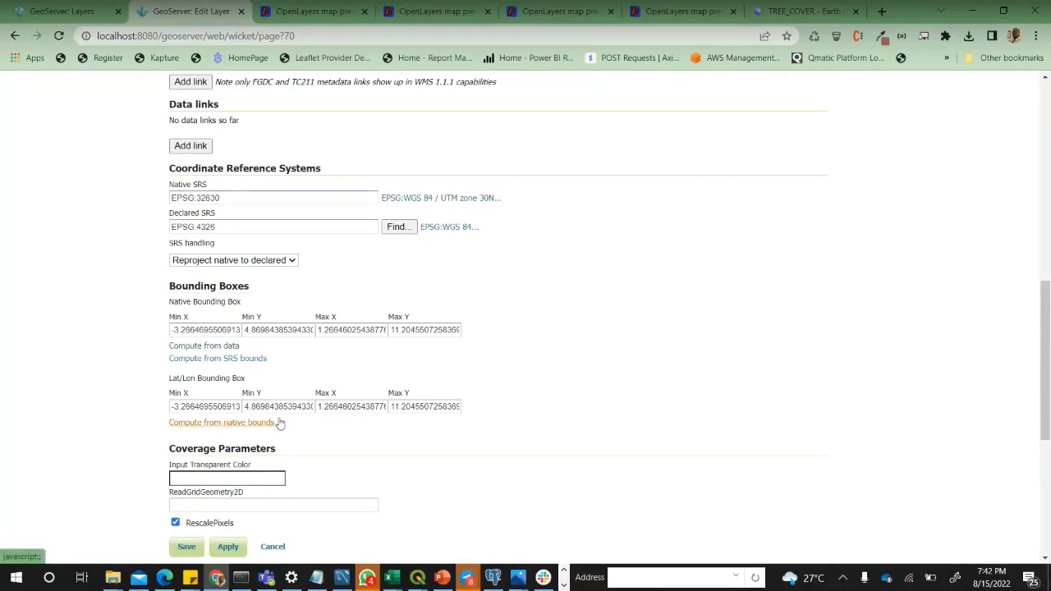
{"action": "scroll", "coordinate": [380, 437], "scroll_direction": "down", "scroll_amount": 1}
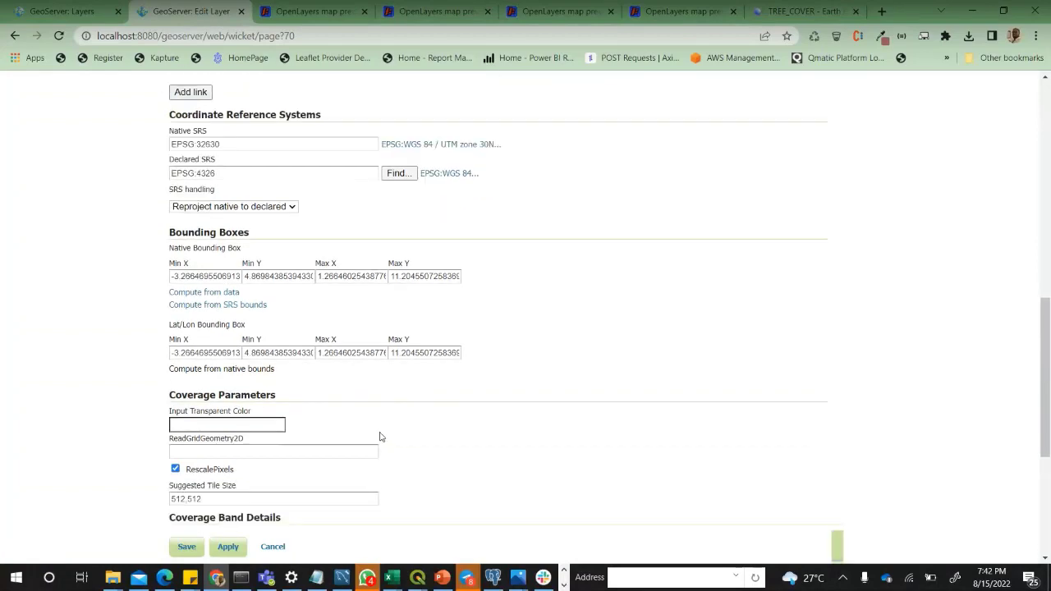
{"action": "scroll", "coordinate": [386, 427], "scroll_direction": "down", "scroll_amount": 2}
{"action": "scroll", "coordinate": [411, 386], "scroll_direction": "up", "scroll_amount": 3}
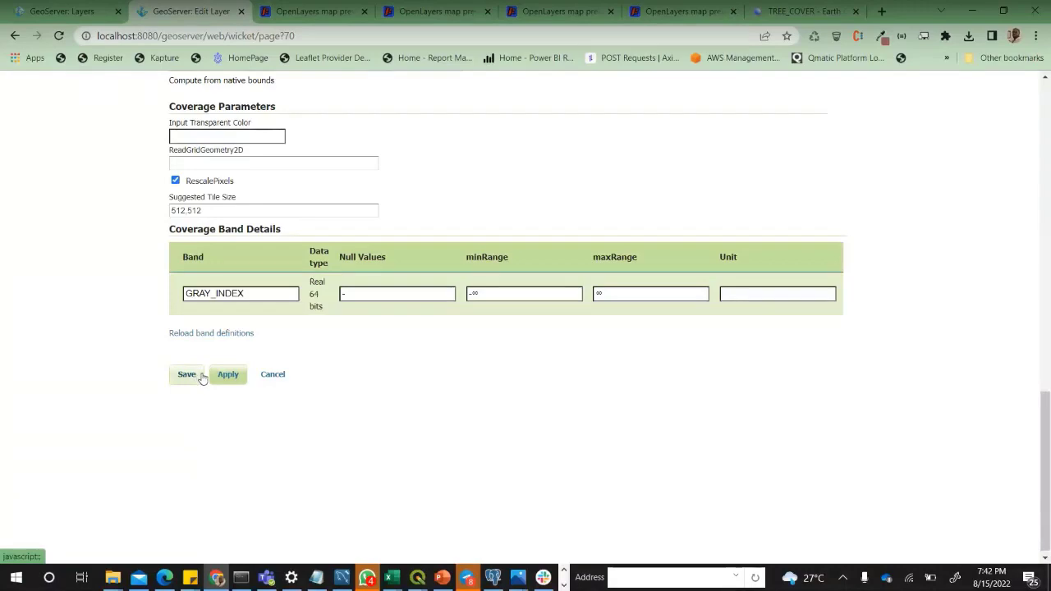
- Review the layer's workspace prefix, store name, name, title and keywords on the layer's data settings
{"action": "scroll", "coordinate": [197, 379], "scroll_direction": "up", "scroll_amount": 15}
{"action": "scroll", "coordinate": [221, 375], "scroll_direction": "up", "scroll_amount": 5}
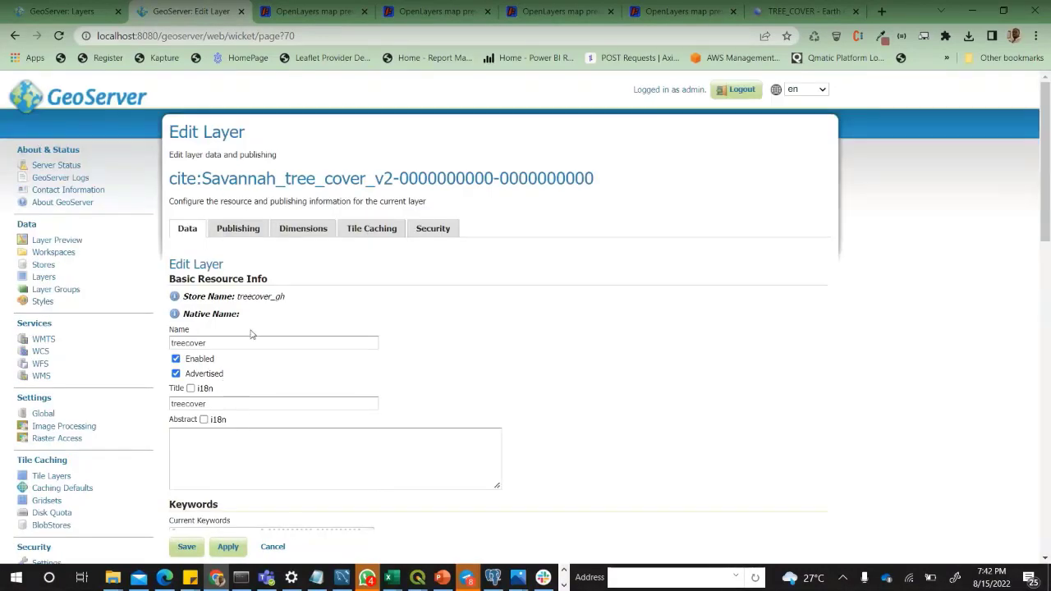
{"action": "scroll", "coordinate": [266, 328], "scroll_direction": "down", "scroll_amount": 3}
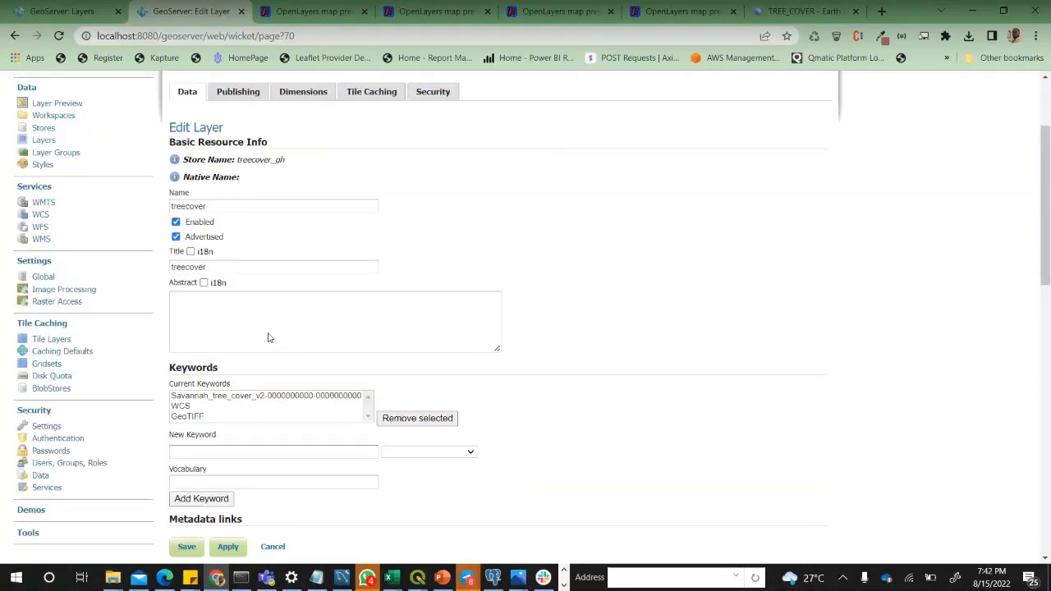
{"action": "scroll", "coordinate": [269, 333], "scroll_direction": "up", "scroll_amount": 1}
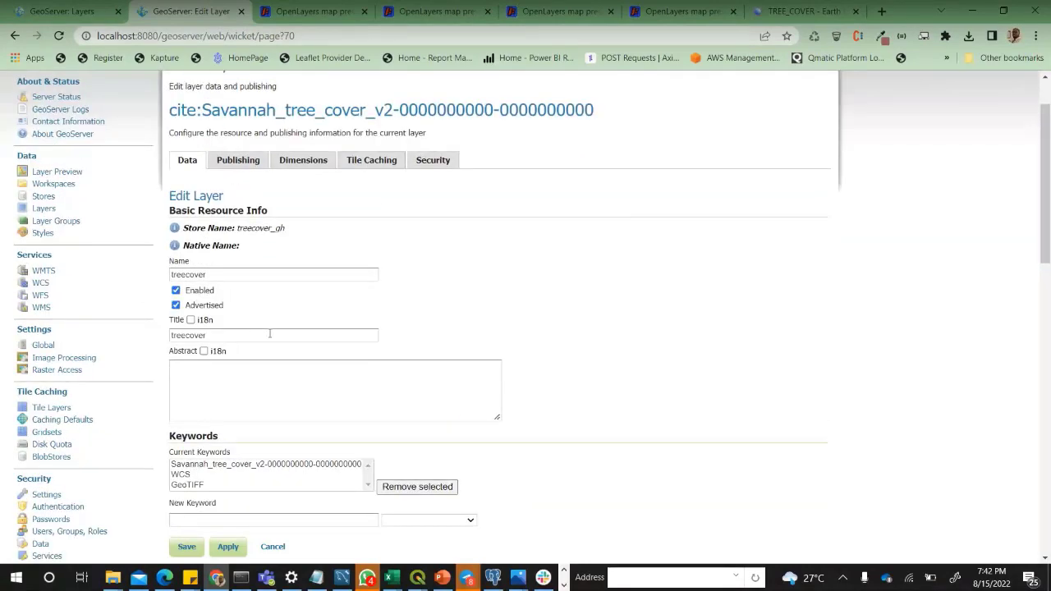
{"action": "scroll", "coordinate": [270, 334], "scroll_direction": "down", "scroll_amount": 2}
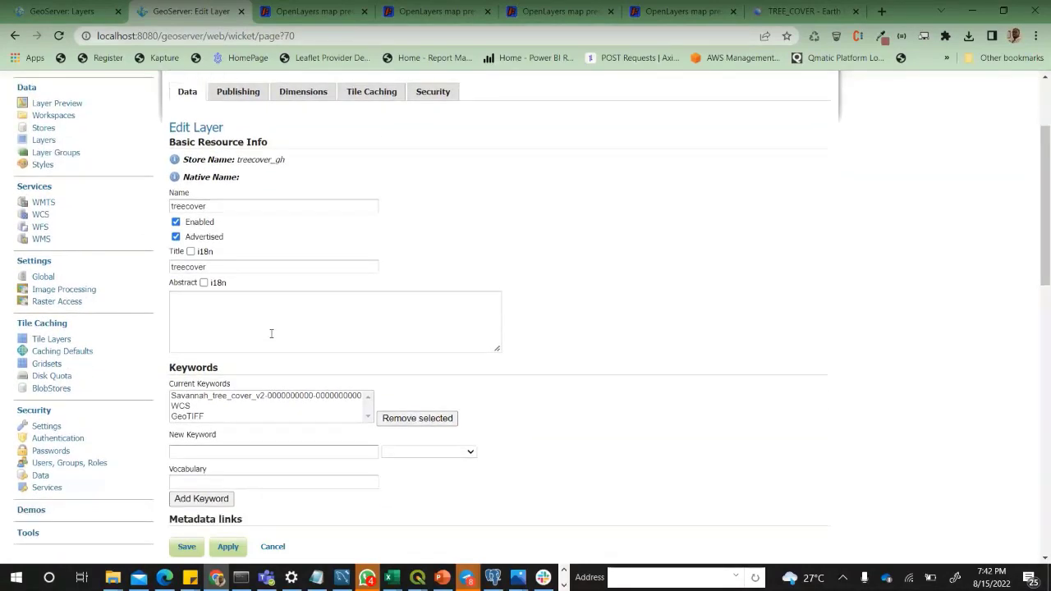
{"action": "scroll", "coordinate": [274, 339], "scroll_direction": "up", "scroll_amount": 2}
{"action": "scroll", "coordinate": [273, 339], "scroll_direction": "up", "scroll_amount": 2}
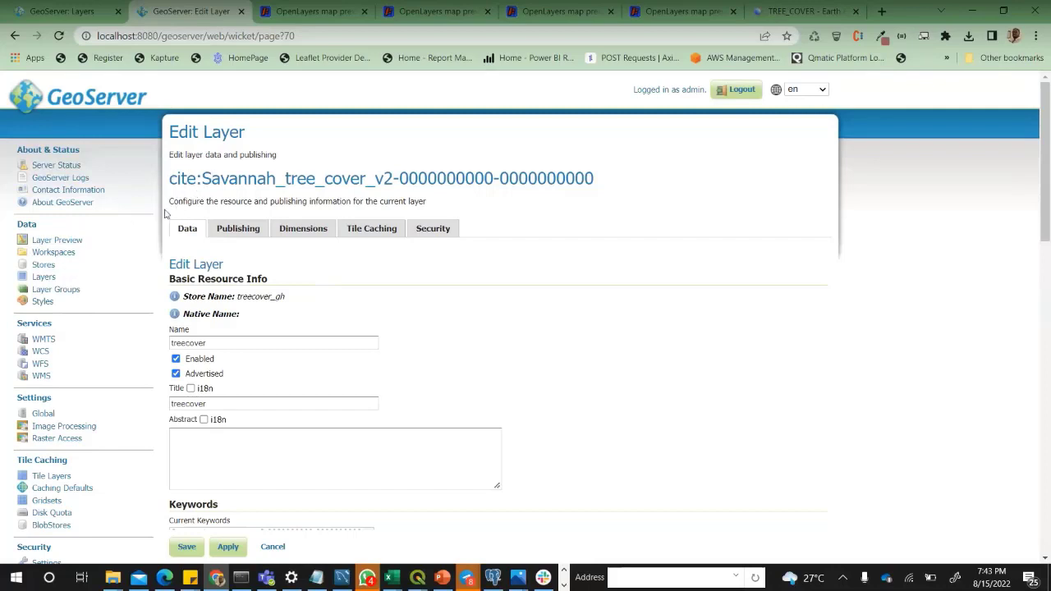
{"action": "scroll", "coordinate": [365, 414], "scroll_direction": "down", "scroll_amount": 1}
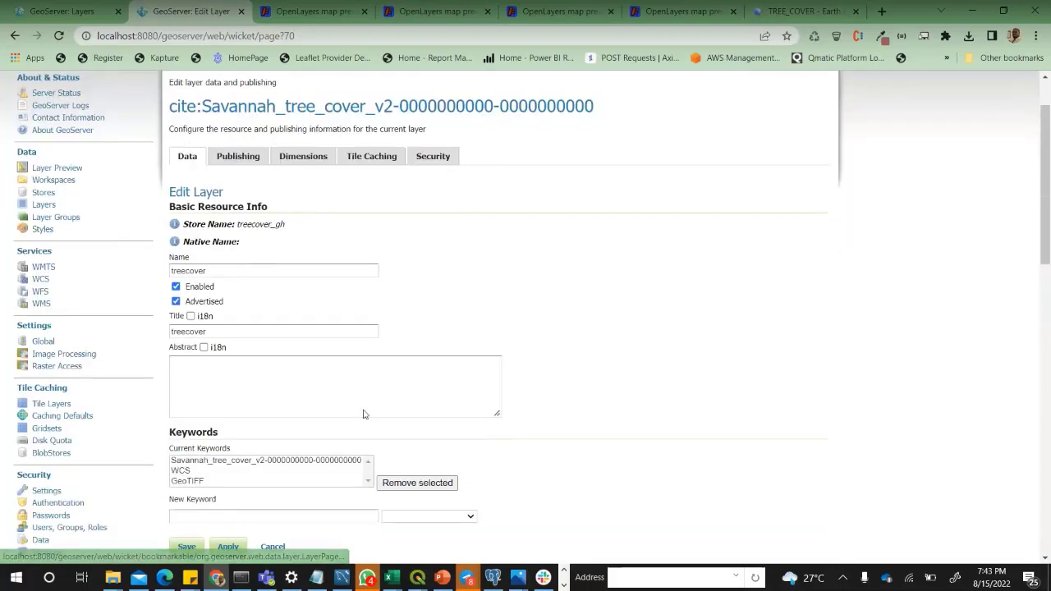
{"action": "scroll", "coordinate": [364, 414], "scroll_direction": "down", "scroll_amount": 4}
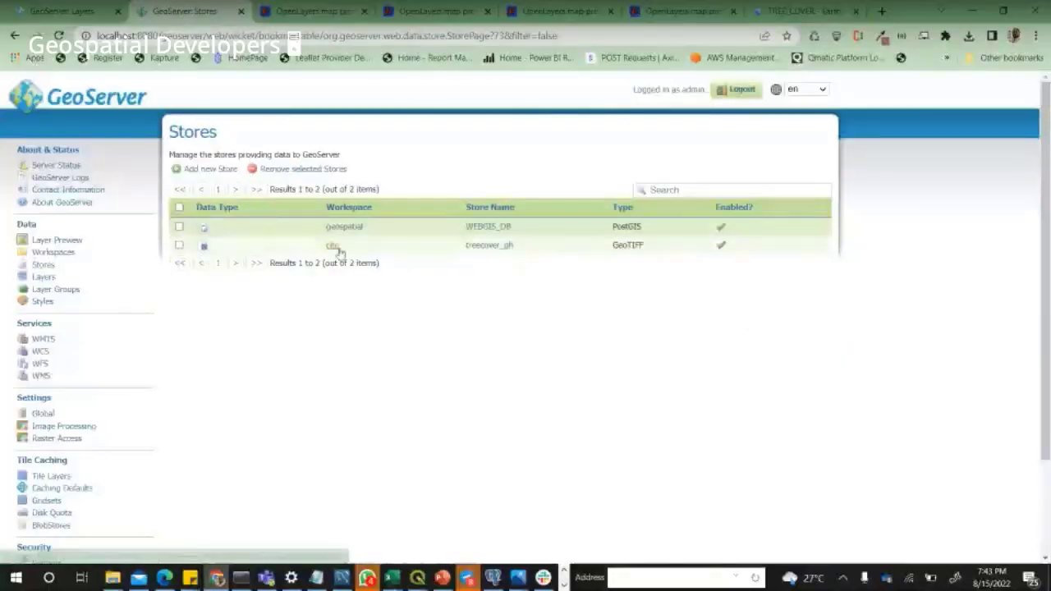
- Move the treecover_gh store to the geospatial workspace, save it, and open the layers list
{"action": "left_click", "coordinate": [489, 247]}
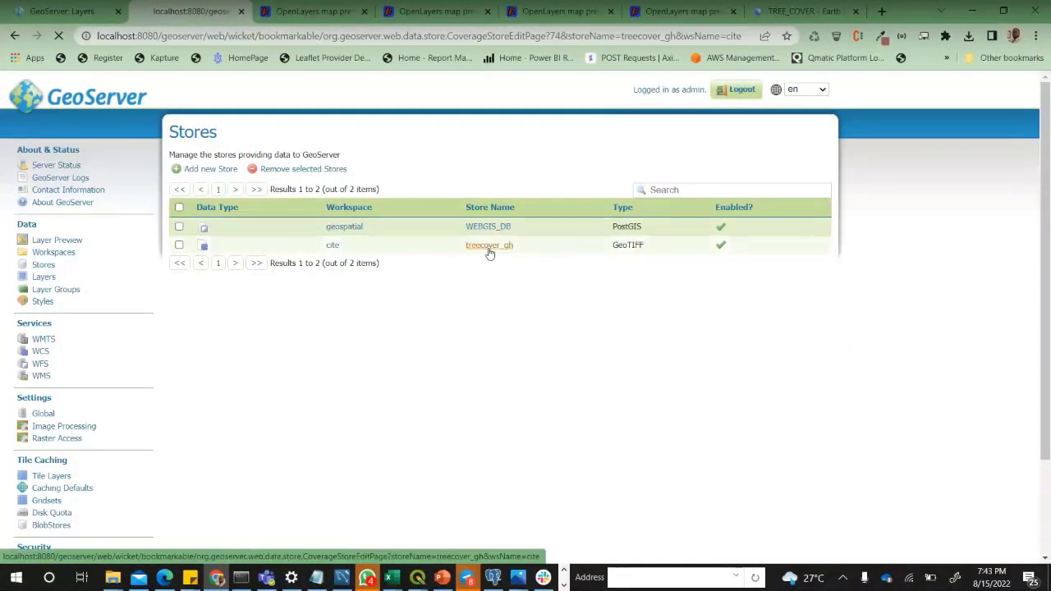
{"action": "left_click", "coordinate": [225, 242]}
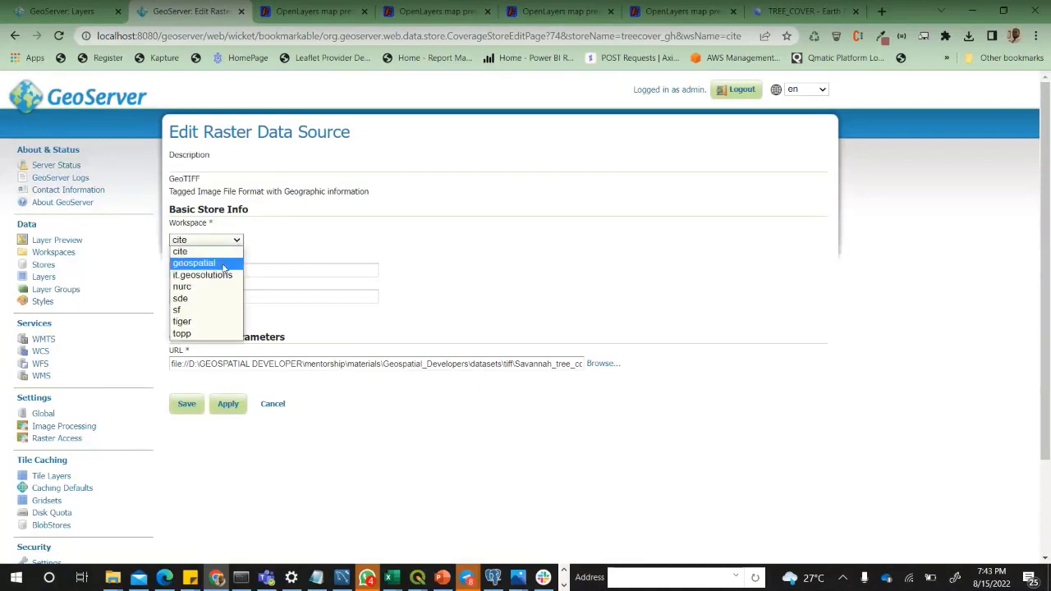
{"action": "left_click", "coordinate": [223, 265]}
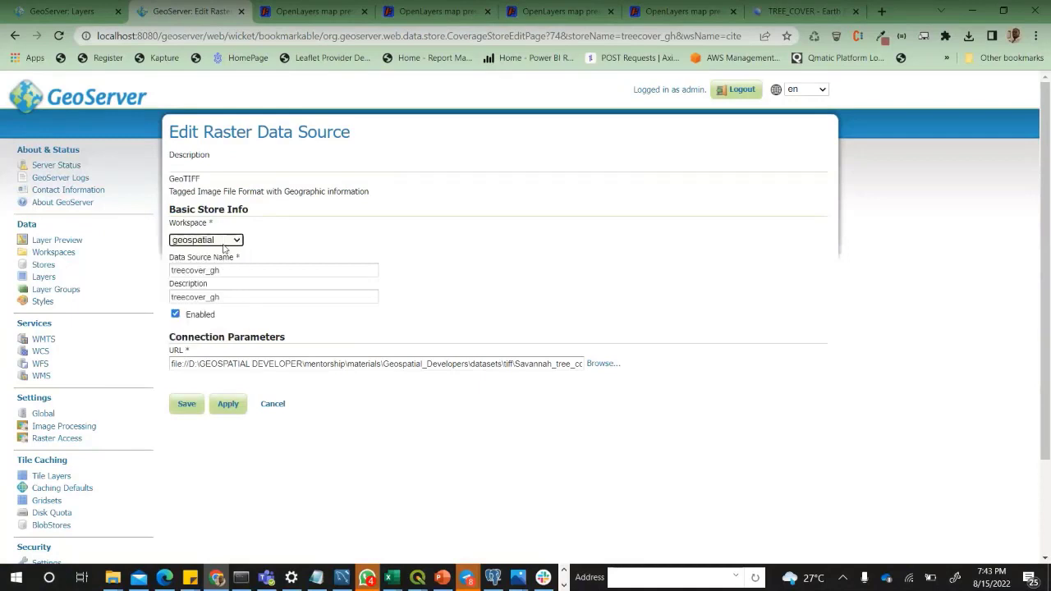
{"action": "left_click", "coordinate": [190, 411]}
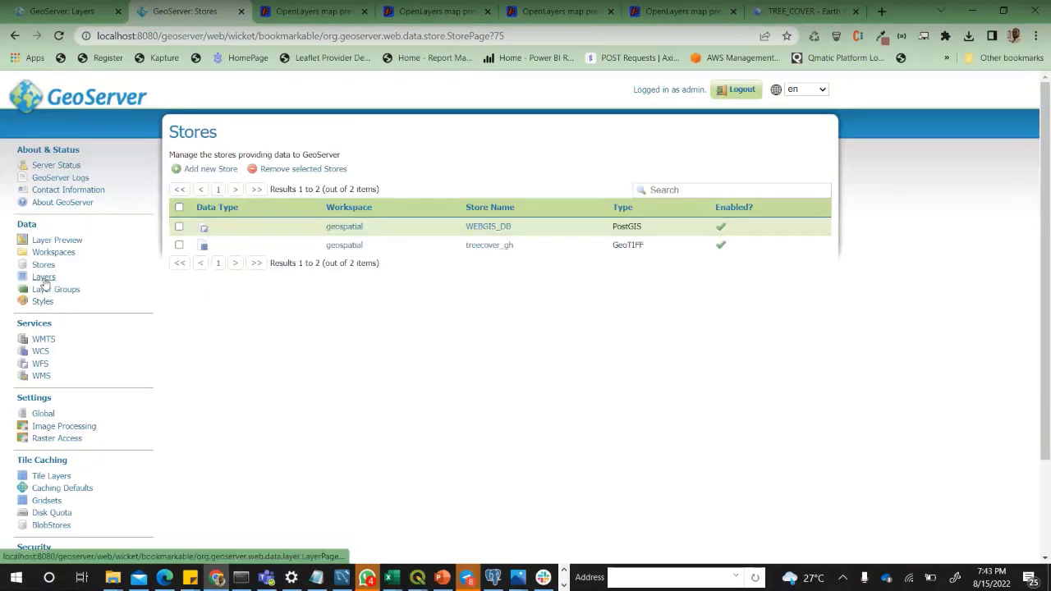
{"action": "left_click", "coordinate": [44, 279]}
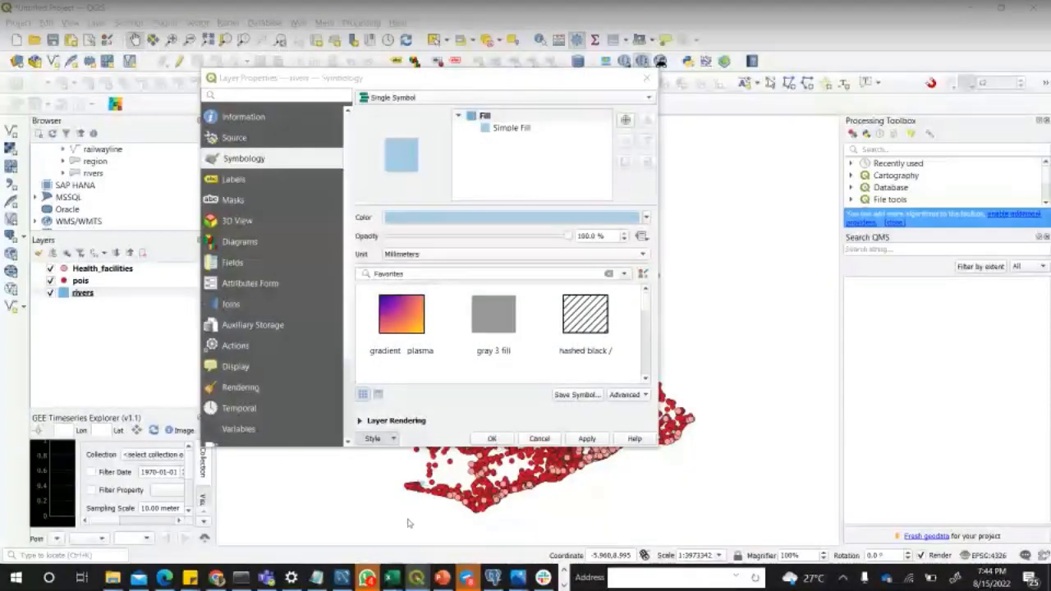
- Switch to QGIS and dismiss the style file selection, the Database Styles Manager and the rivers layer properties
{"action": "mouse_move", "coordinate": [416, 579]}
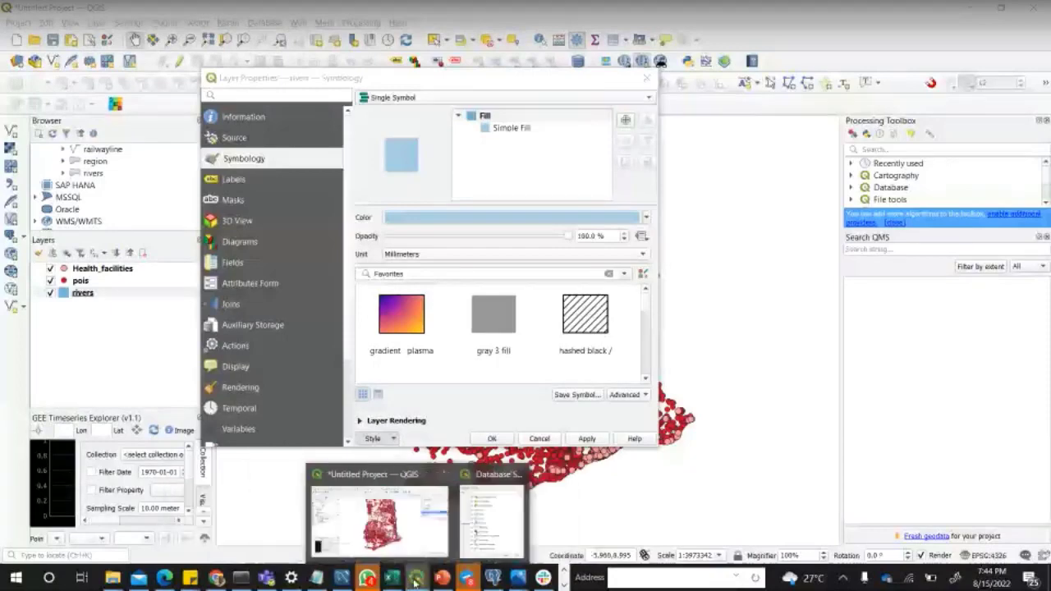
{"action": "left_click", "coordinate": [495, 536]}
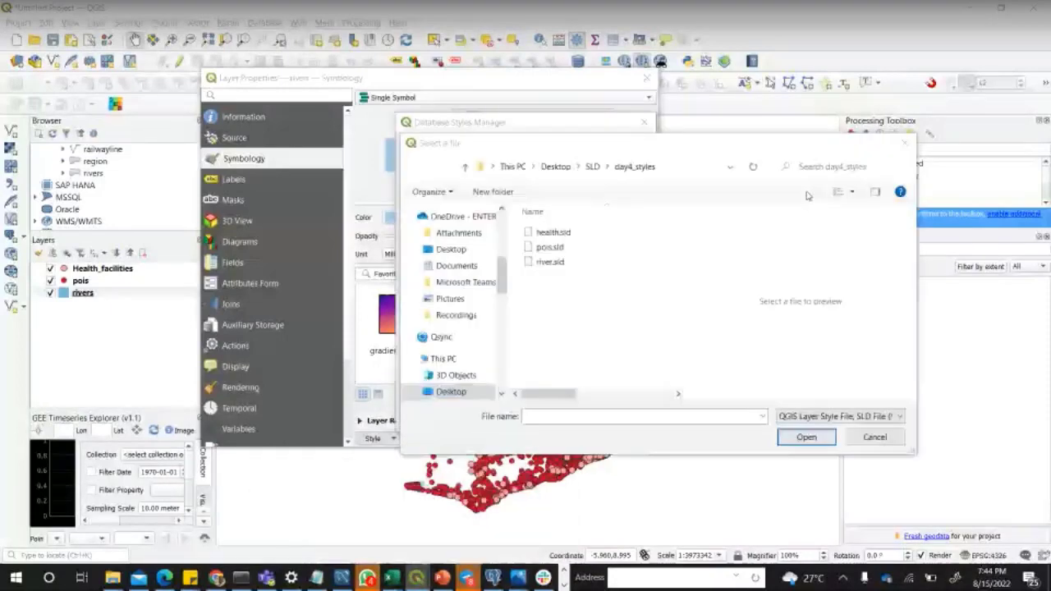
{"action": "key", "text": "Escape"}
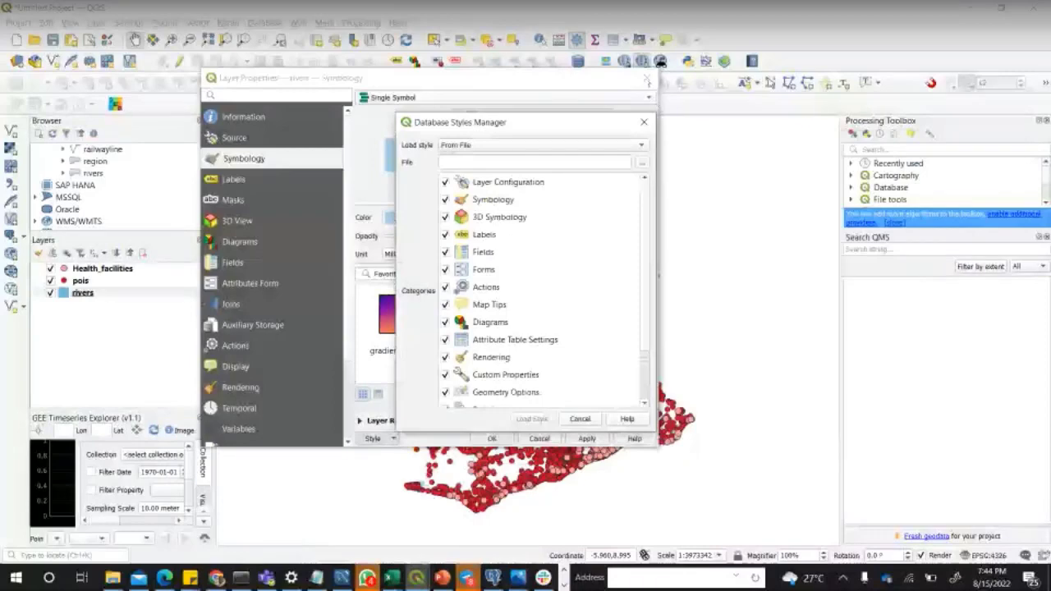
{"action": "left_click", "coordinate": [644, 122]}
{"action": "left_click", "coordinate": [645, 79]}
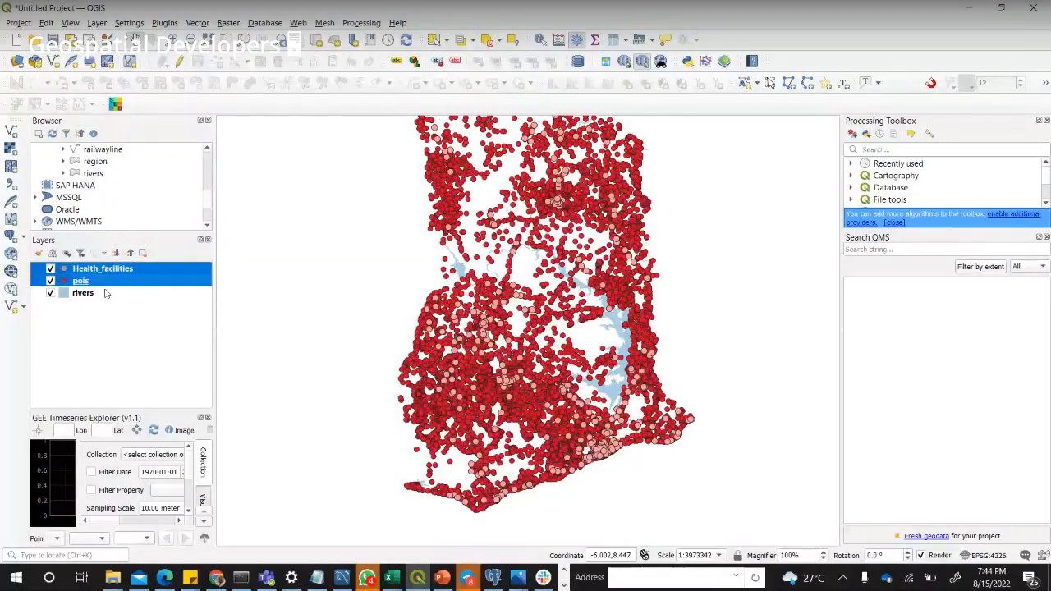
- Remove the Health_facilities, pois and rivers layers from the QGIS project
{"action": "left_click", "coordinate": [105, 292], "text": "shift"}
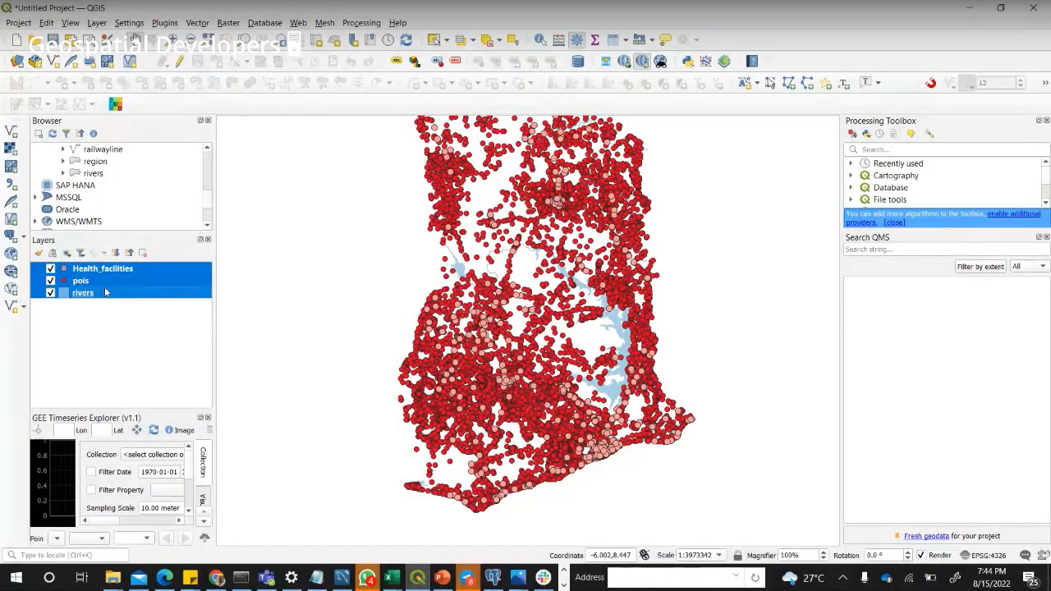
{"action": "right_click", "coordinate": [105, 292]}
{"action": "left_click", "coordinate": [170, 152]}
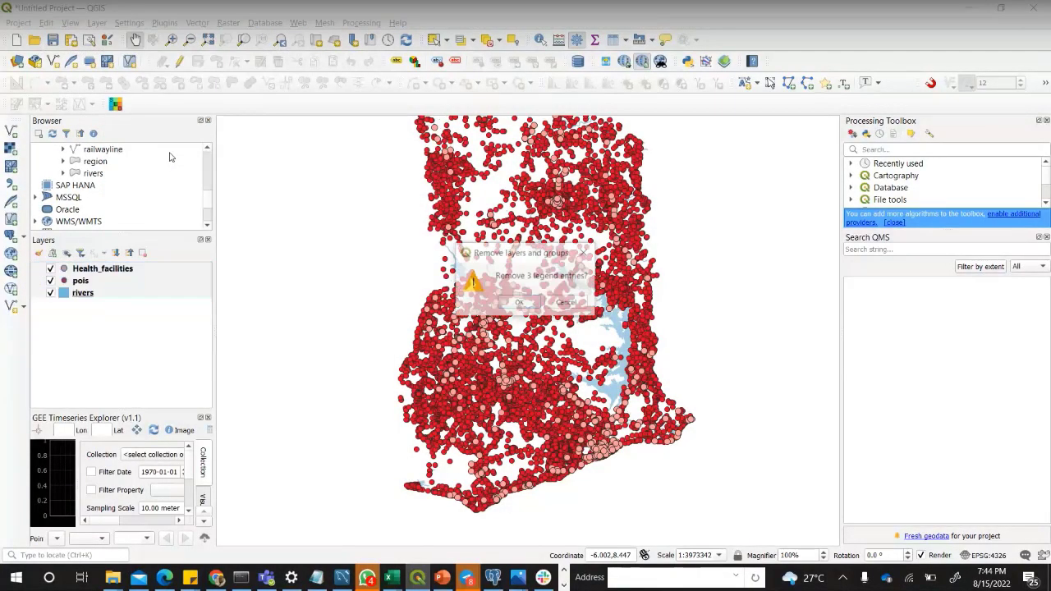
{"action": "left_click", "coordinate": [524, 303]}
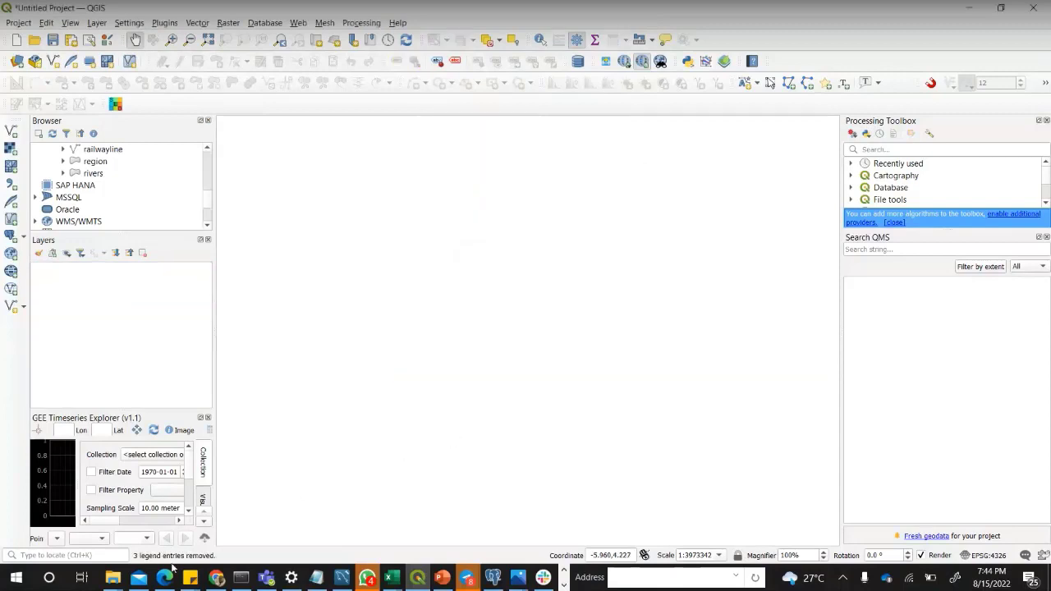
- Switch to File Explorer and open the GEOSPATIAL DEVELOPER folder on the D: drive
{"action": "left_click", "coordinate": [112, 577]}
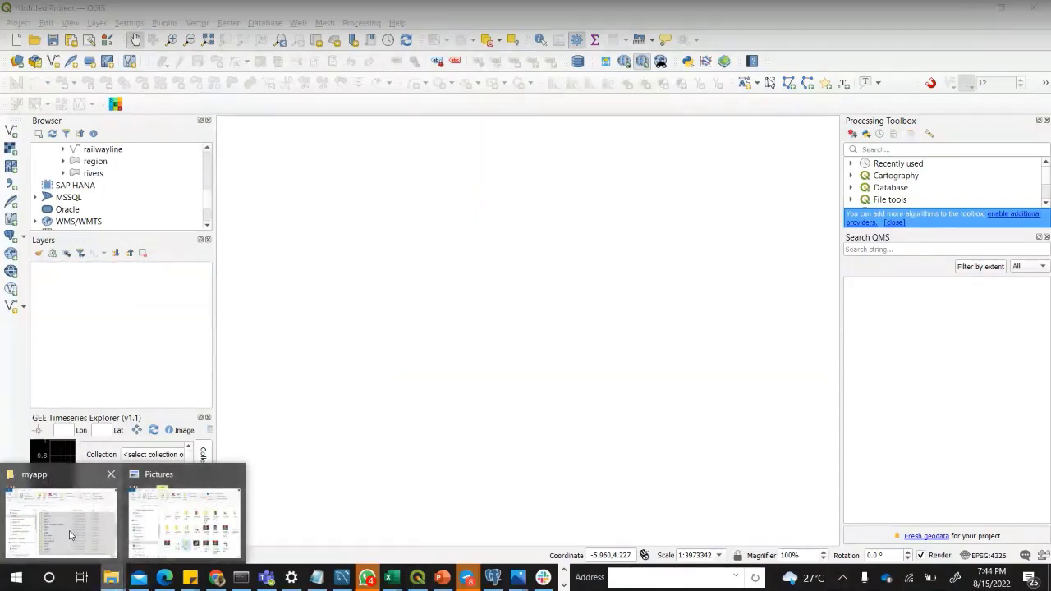
{"action": "left_click", "coordinate": [181, 534]}
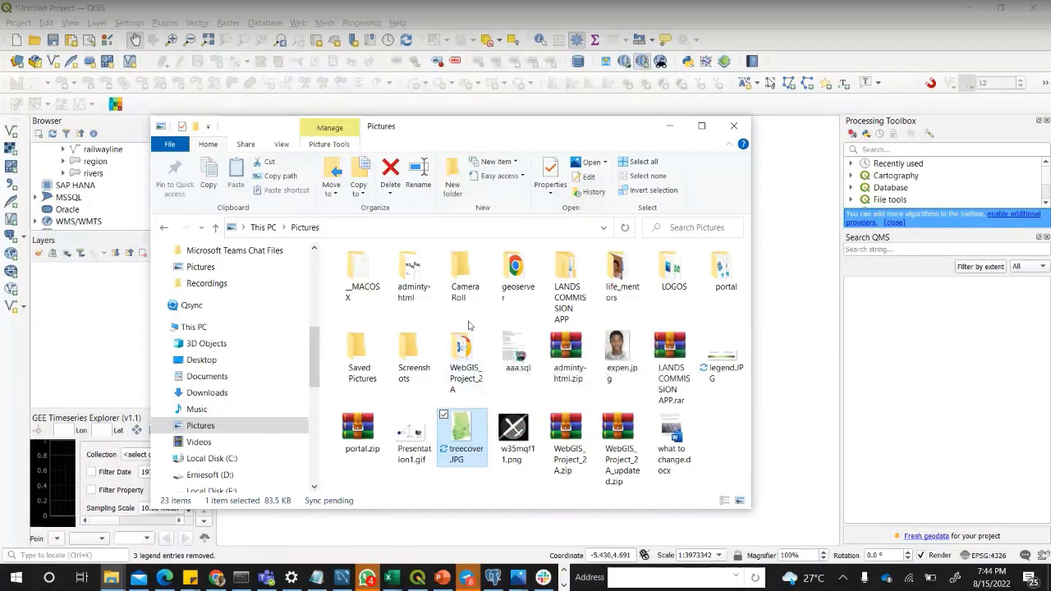
{"action": "scroll", "coordinate": [201, 403], "scroll_direction": "down", "scroll_amount": 1}
{"action": "left_click", "coordinate": [221, 443]}
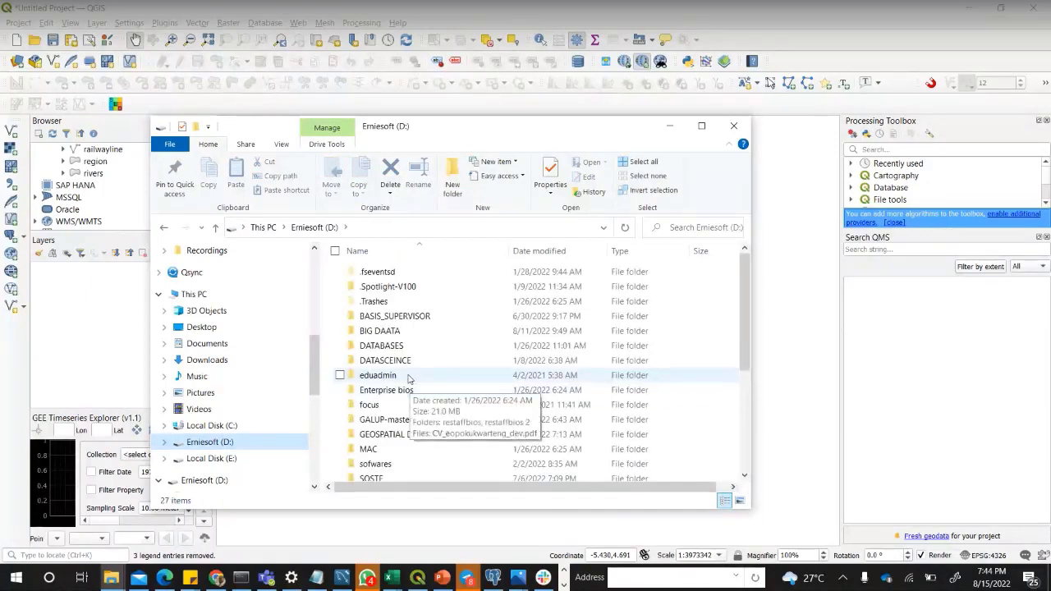
{"action": "scroll", "coordinate": [410, 370], "scroll_direction": "down", "scroll_amount": 1}
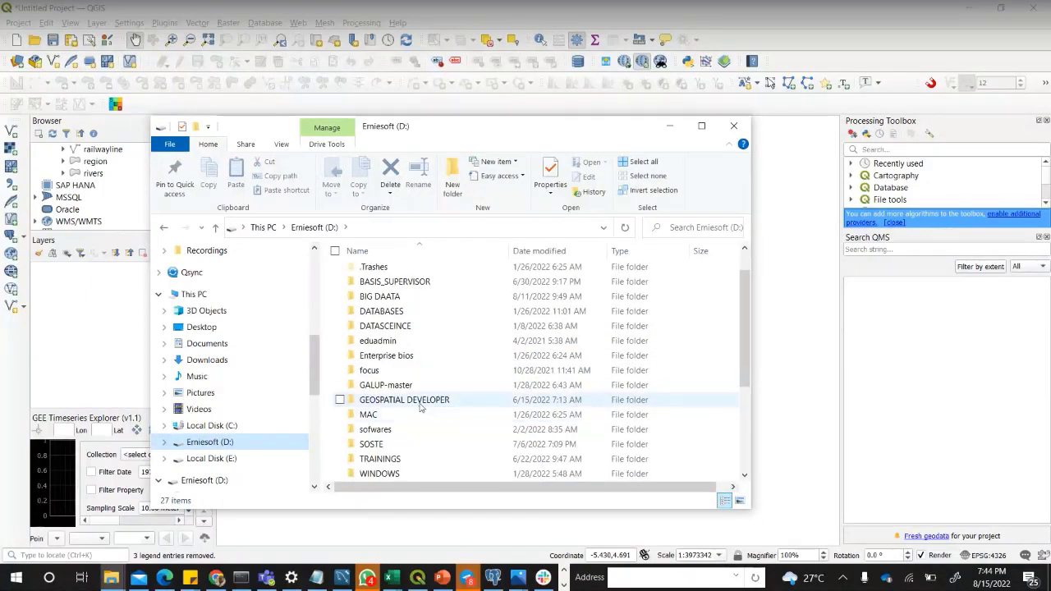
{"action": "left_click", "coordinate": [420, 401]}
{"action": "double_click", "coordinate": [421, 402]}
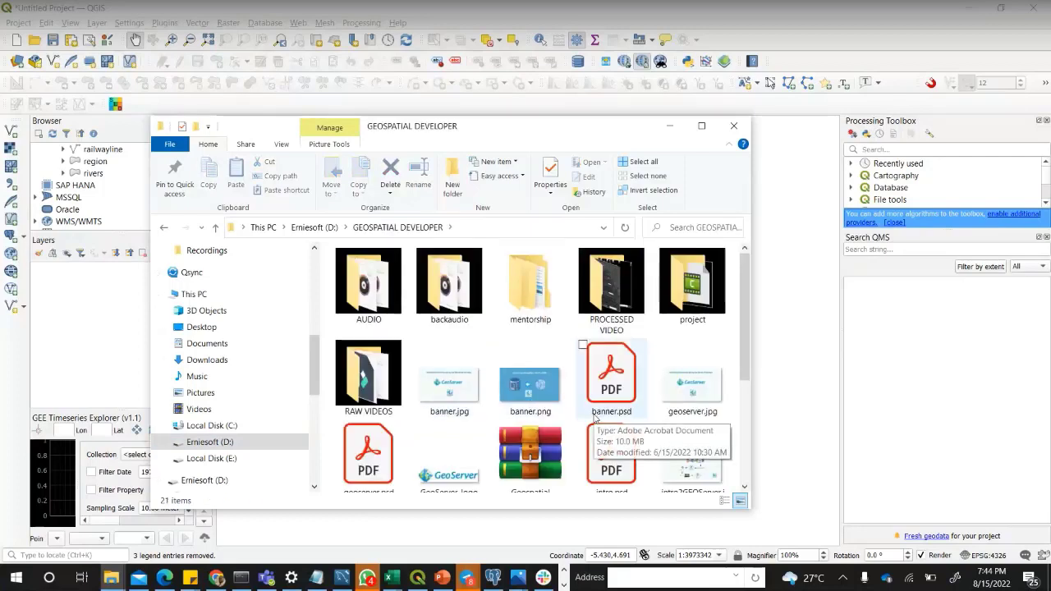
- Open the datasets folder inside mentorship, materials, Geospatial_Developers
{"action": "double_click", "coordinate": [531, 286]}
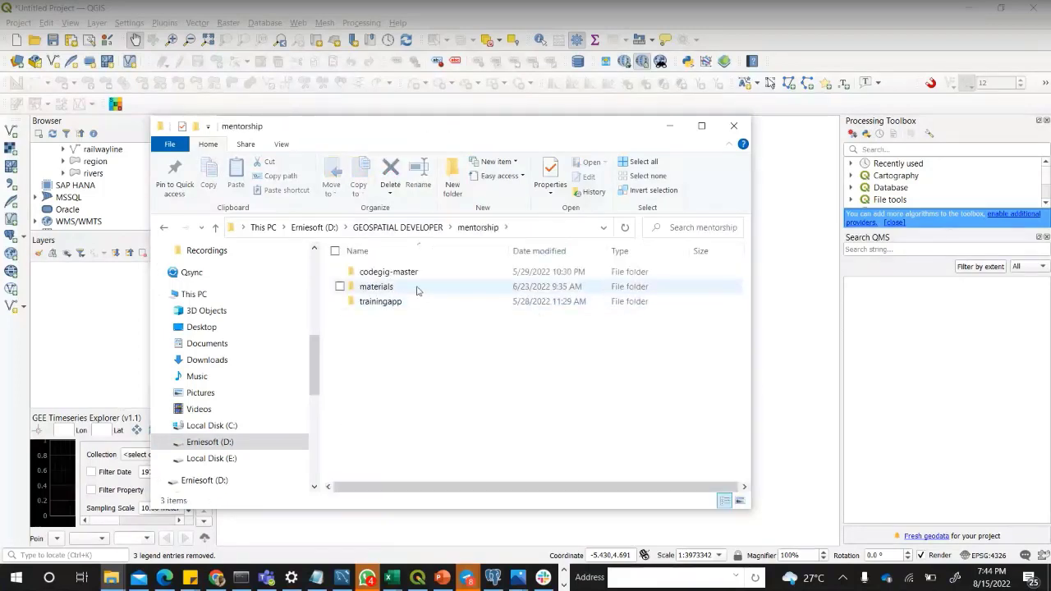
{"action": "double_click", "coordinate": [416, 290]}
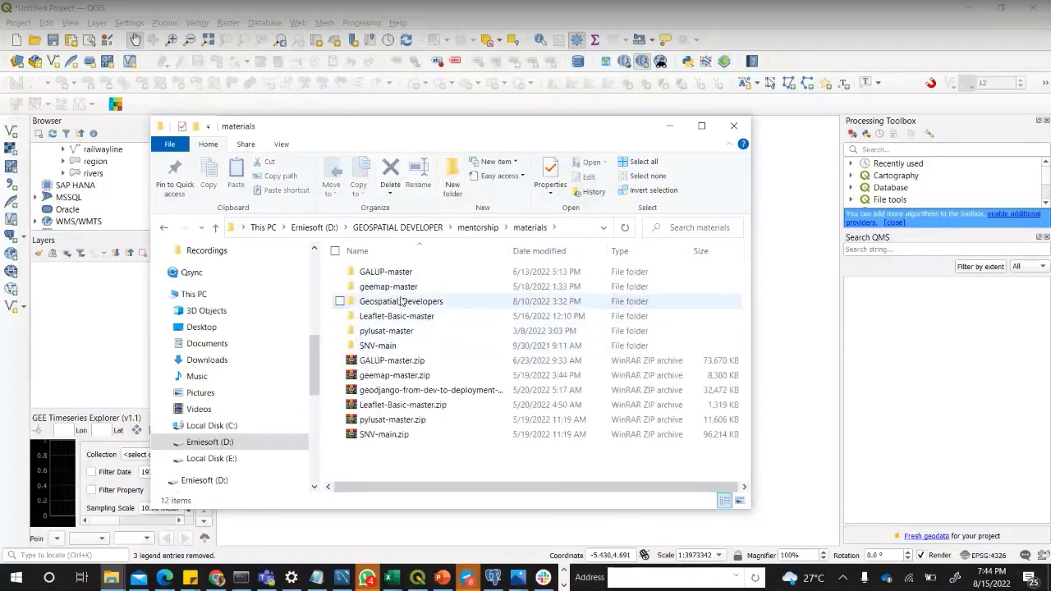
{"action": "double_click", "coordinate": [401, 301]}
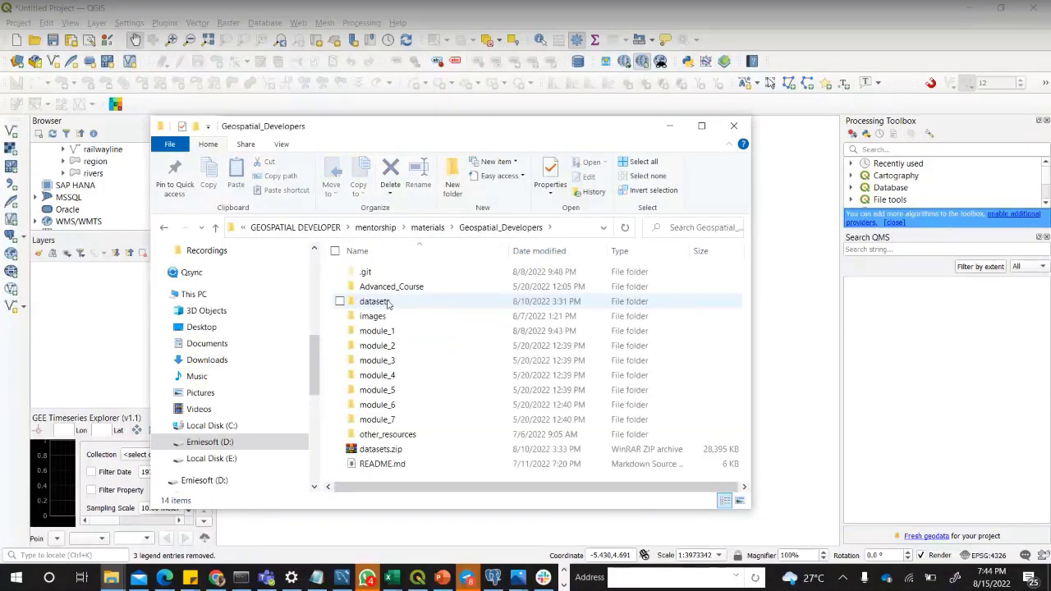
{"action": "double_click", "coordinate": [388, 304]}
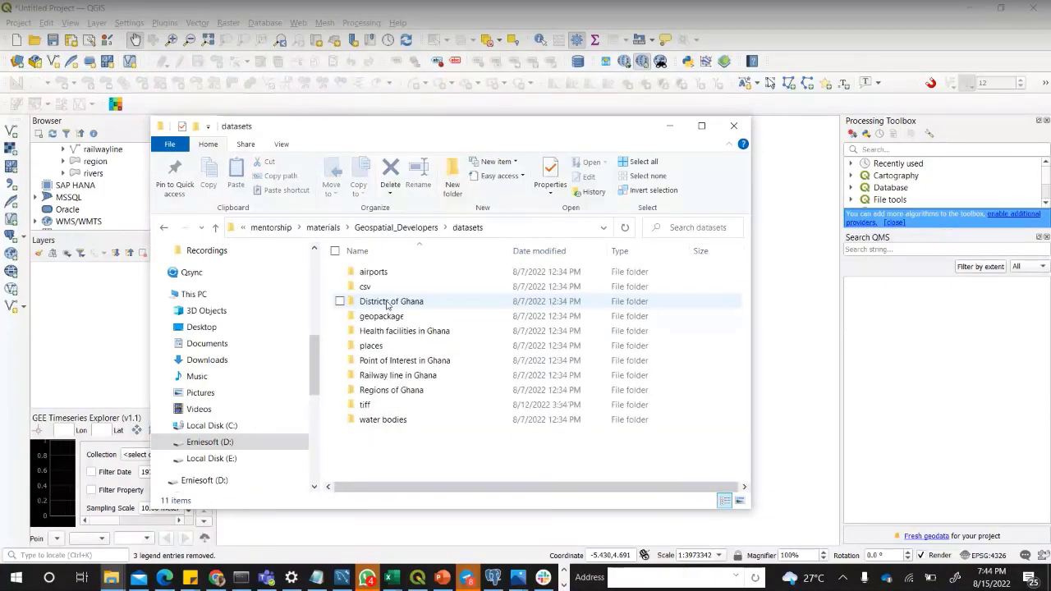
- Add the Savannah_tree_cover_v2 TIFF from the tiff folder to the QGIS project as a raster layer and minimize the folder window
{"action": "double_click", "coordinate": [367, 405]}
{"action": "left_click", "coordinate": [368, 304]}
{"action": "left_click_drag", "start_coordinate": [287, 332], "coordinate": [125, 329]}
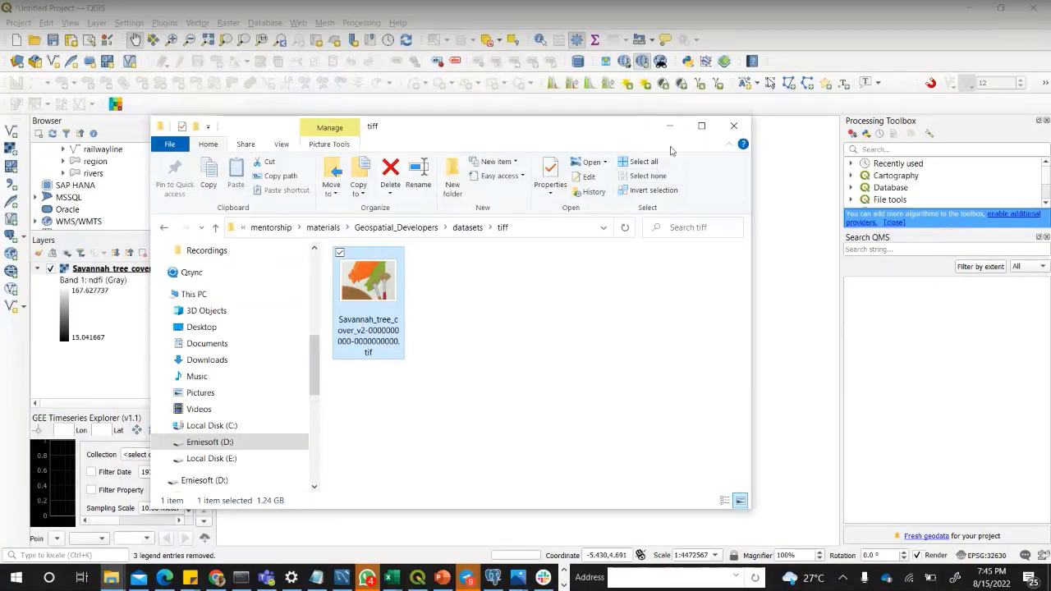
{"action": "left_click", "coordinate": [669, 125]}
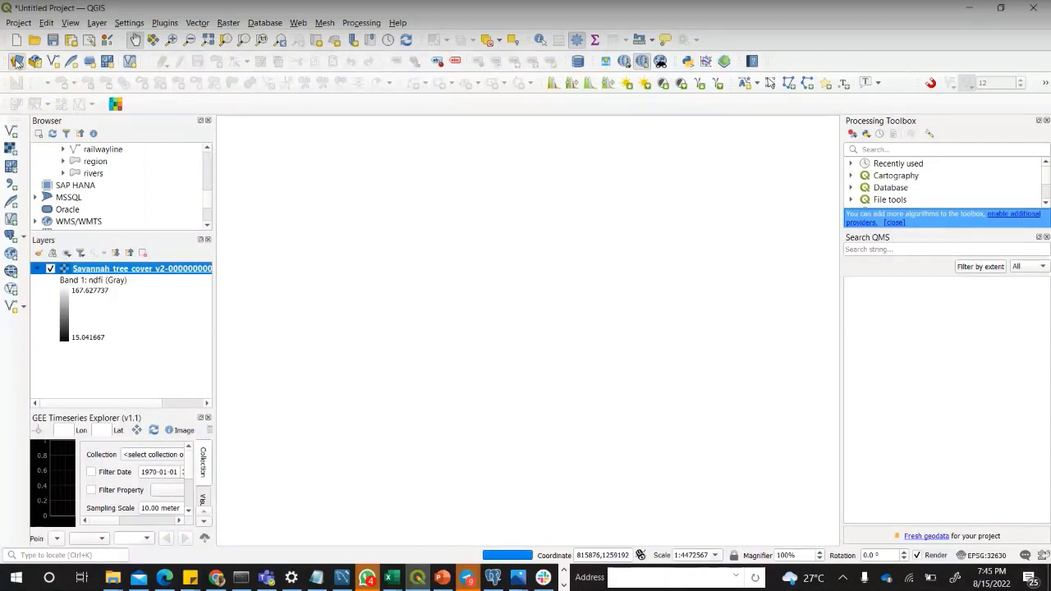
{"action": "left_click", "coordinate": [16, 63]}
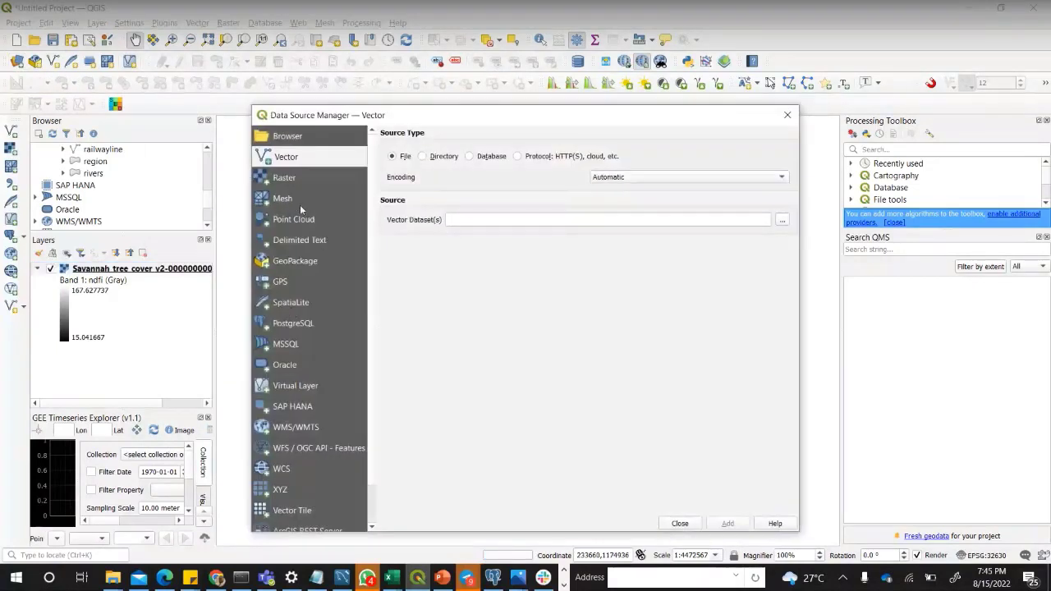
{"action": "left_click", "coordinate": [289, 179]}
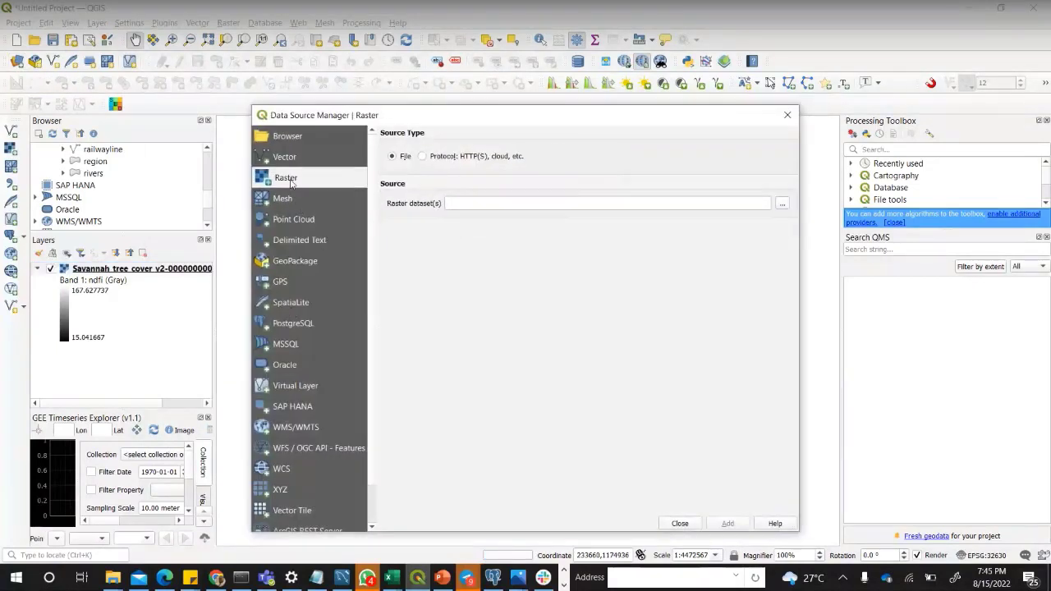
{"action": "left_click", "coordinate": [781, 204]}
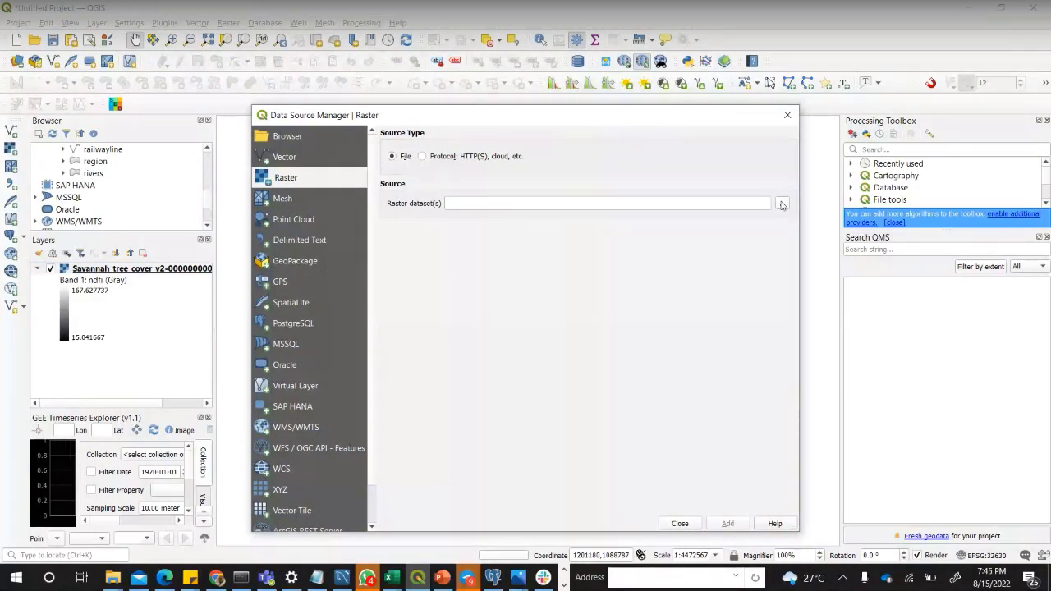
{"action": "left_click", "coordinate": [729, 427]}
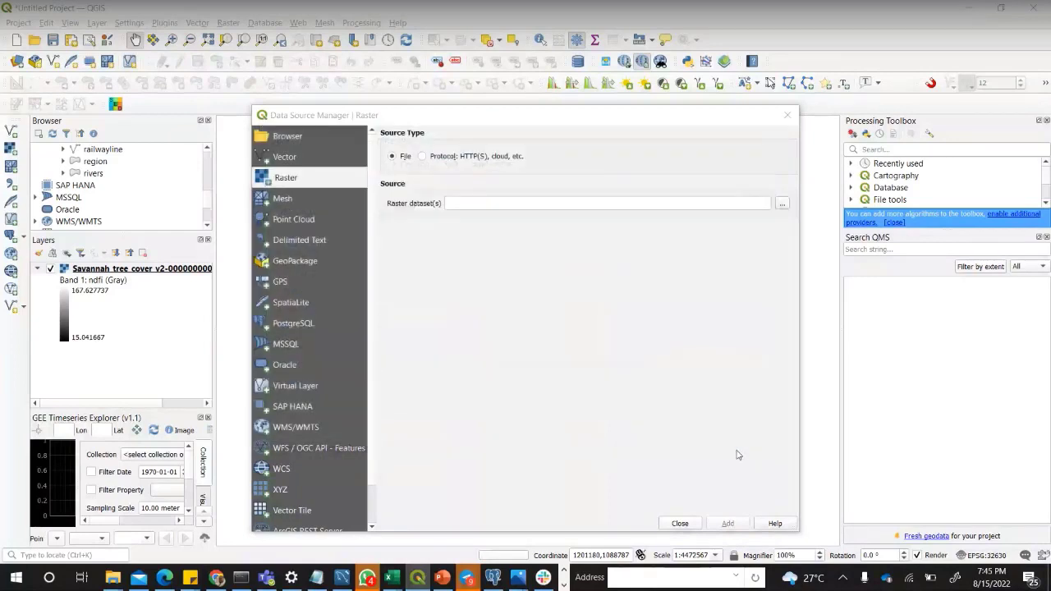
{"action": "left_click", "coordinate": [680, 523]}
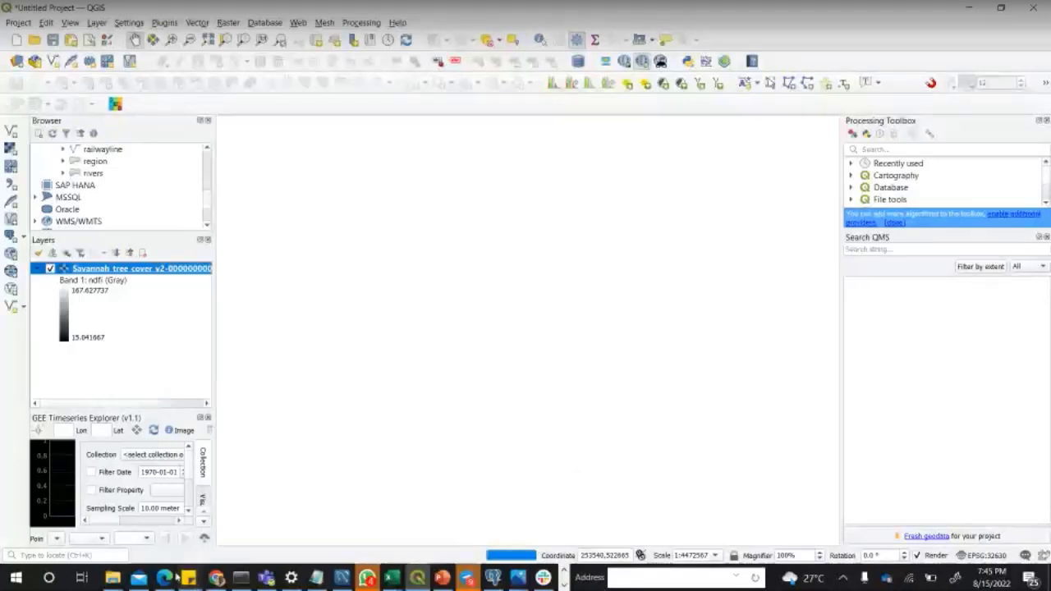
- Open treecover.JPG from the Pictures folder to view the reference styling of the tree cover map
{"action": "mouse_move", "coordinate": [113, 580]}
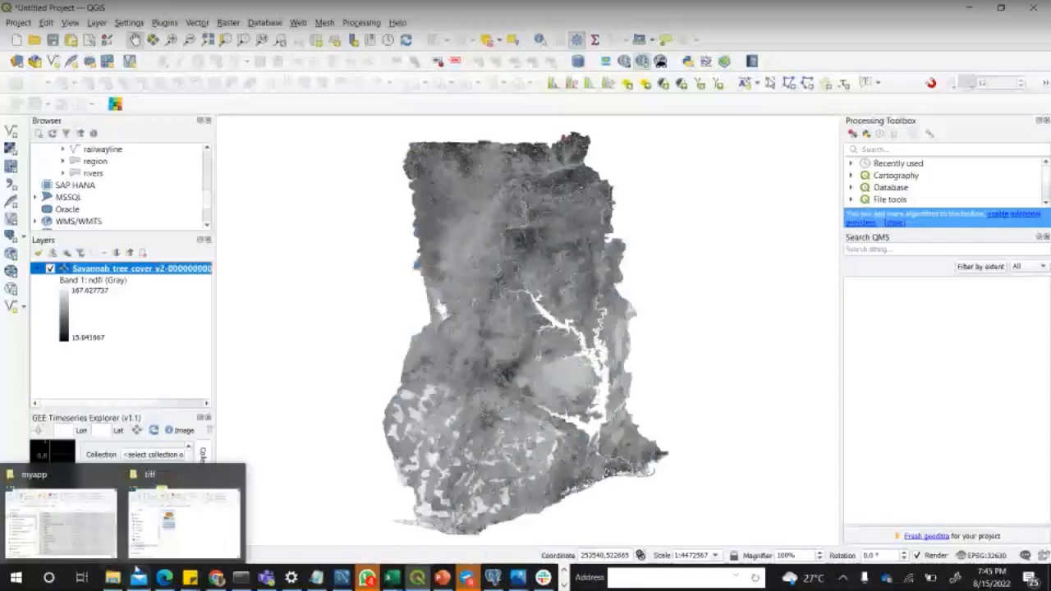
{"action": "mouse_move", "coordinate": [183, 524]}
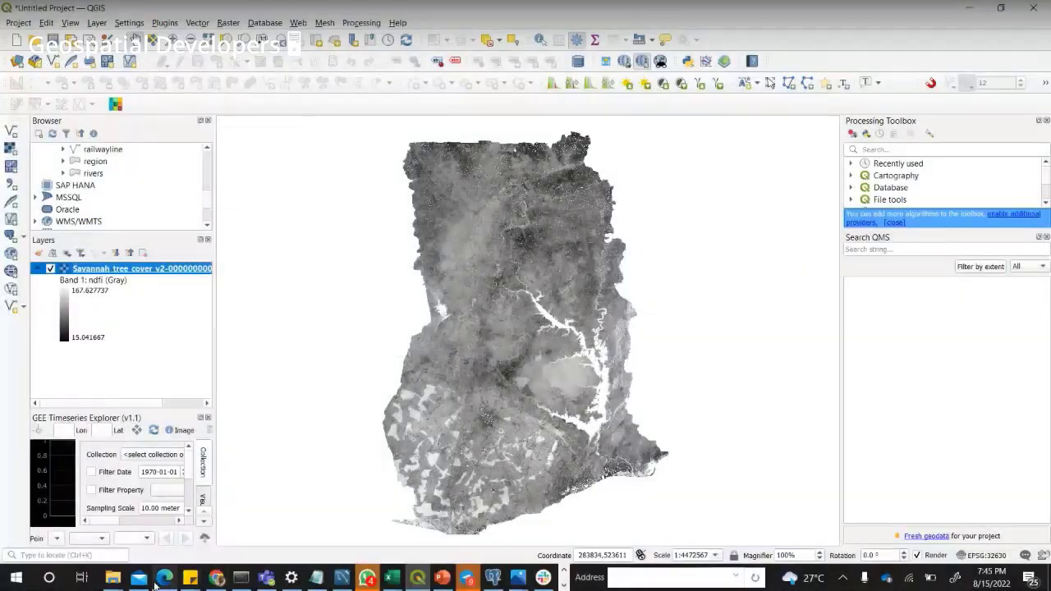
{"action": "mouse_move", "coordinate": [112, 577]}
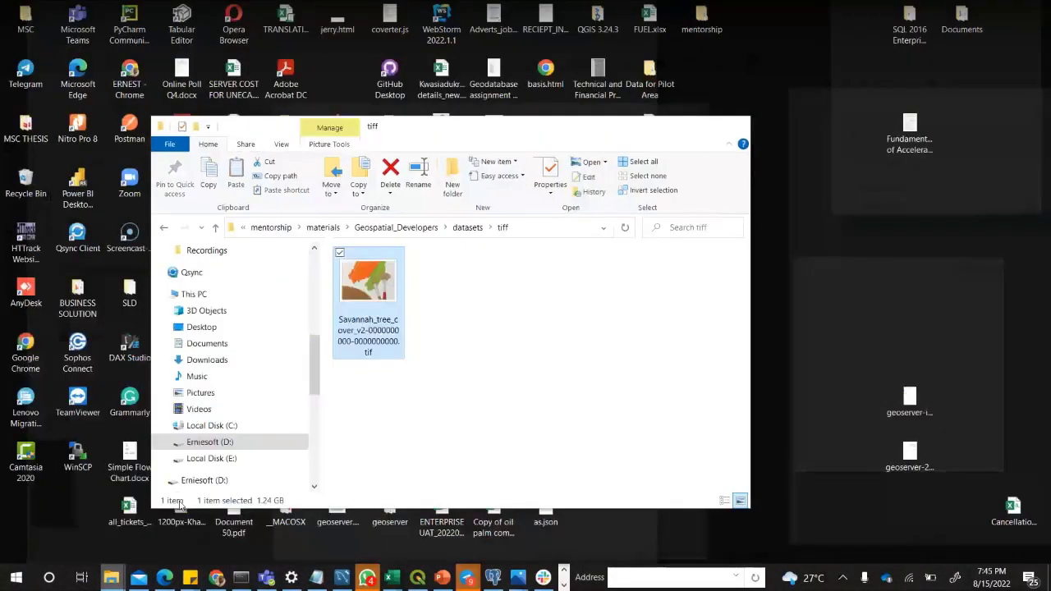
{"action": "left_click", "coordinate": [184, 521]}
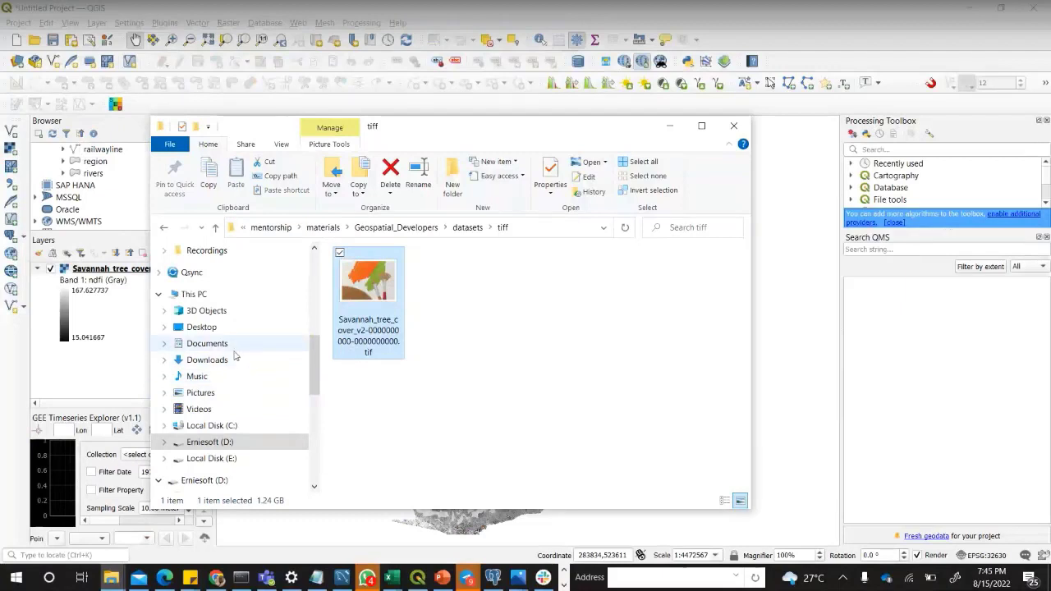
{"action": "left_click", "coordinate": [205, 394]}
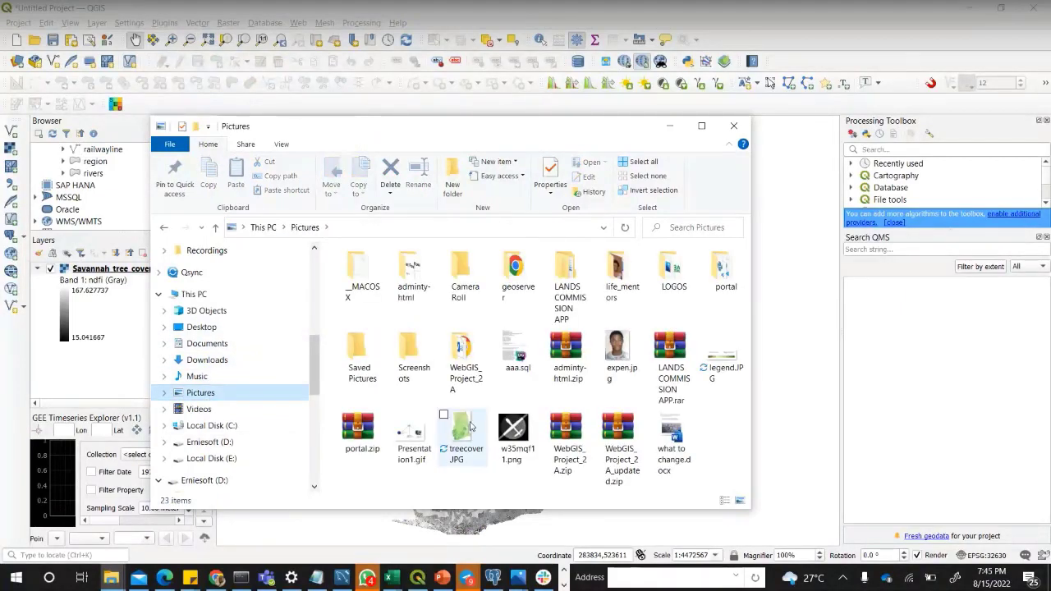
{"action": "left_click", "coordinate": [470, 424]}
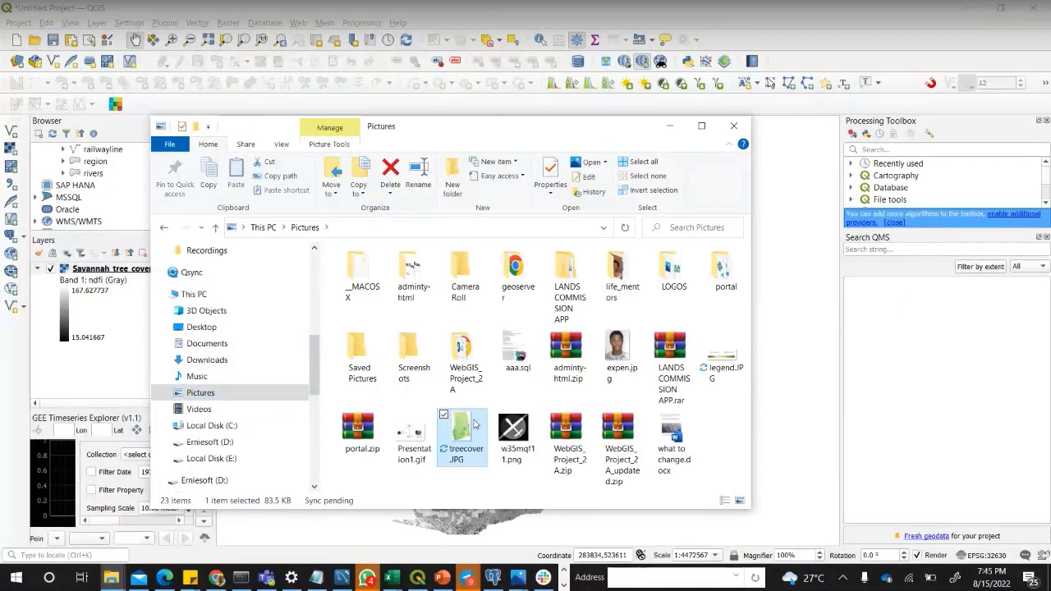
{"action": "double_click", "coordinate": [473, 423]}
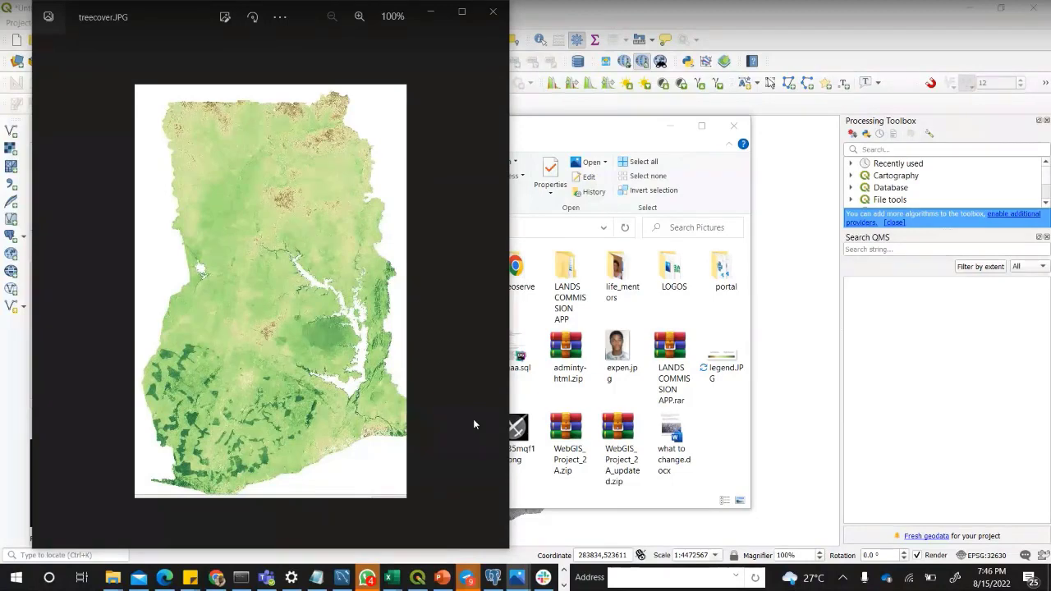
- View the tree cover color ramp in legend.JPG, minimize the folder window, and return to the treecover.JPG image
{"action": "left_click", "coordinate": [719, 365]}
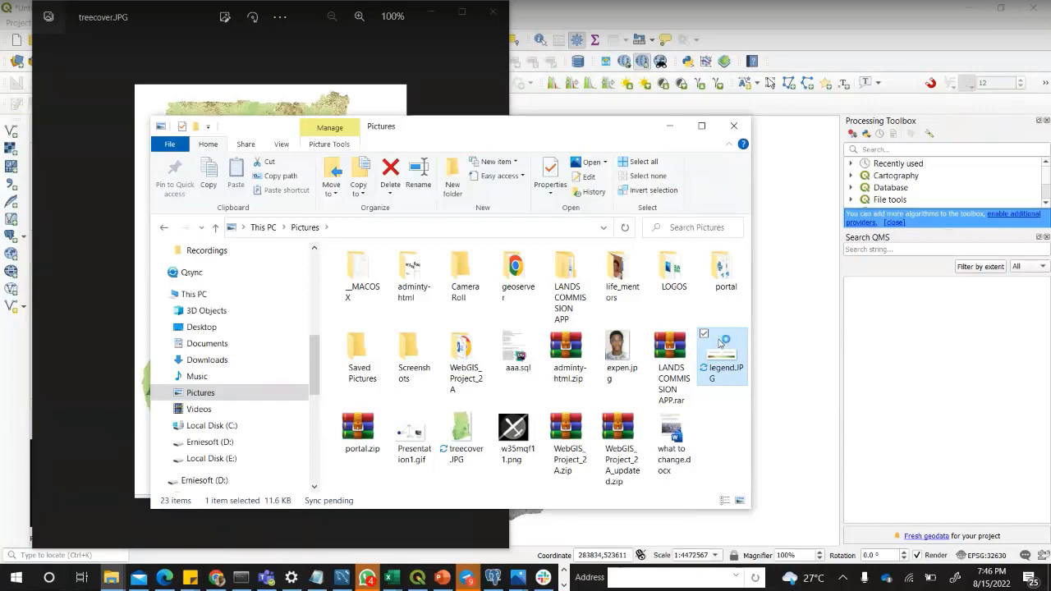
{"action": "double_click", "coordinate": [721, 349]}
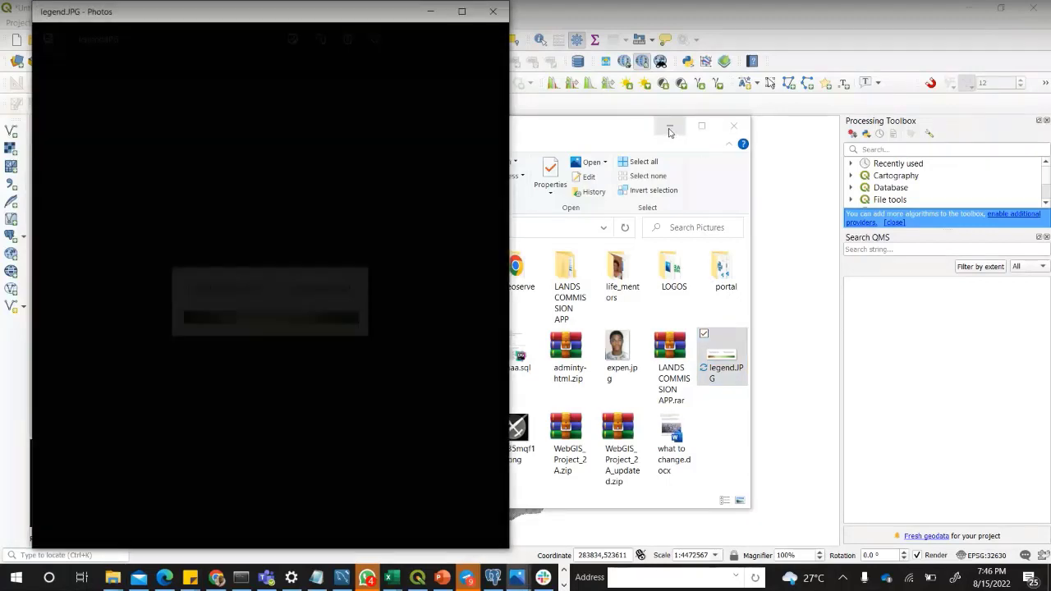
{"action": "left_click", "coordinate": [669, 133]}
{"action": "left_click", "coordinate": [669, 125]}
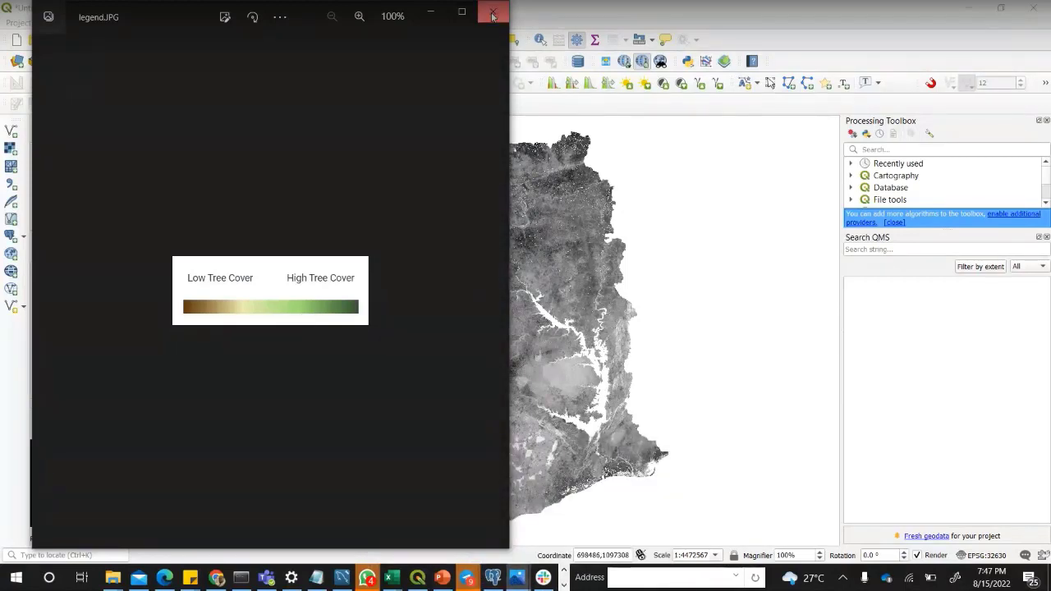
{"action": "key", "text": "Right"}
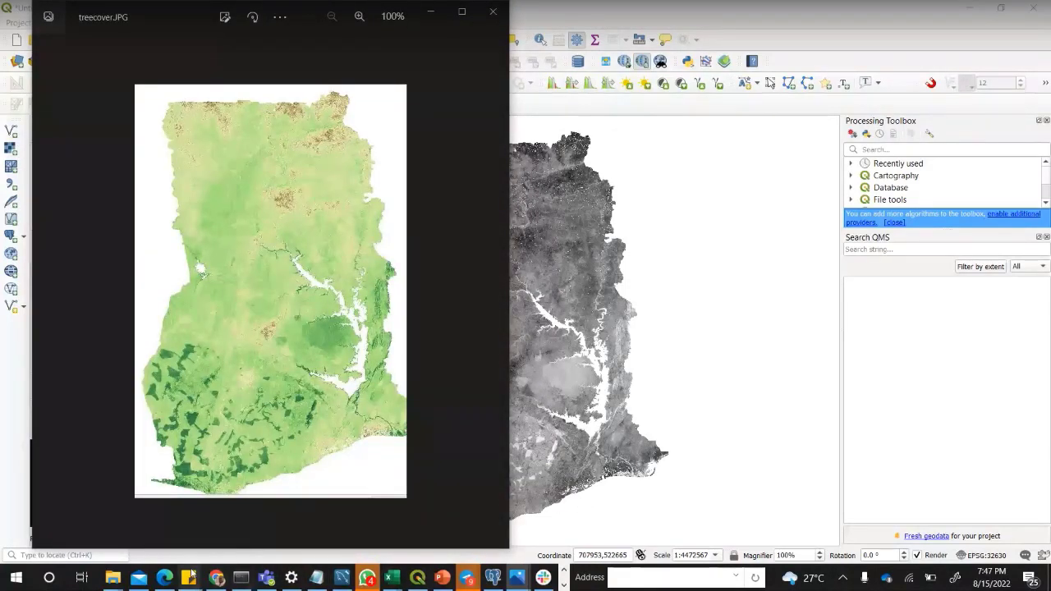
- Switch to Notepad and copy the color codes '663300','EAEAAE','93DB70','2F4F2F' without the enclosing brackets
{"action": "left_click", "coordinate": [299, 580]}
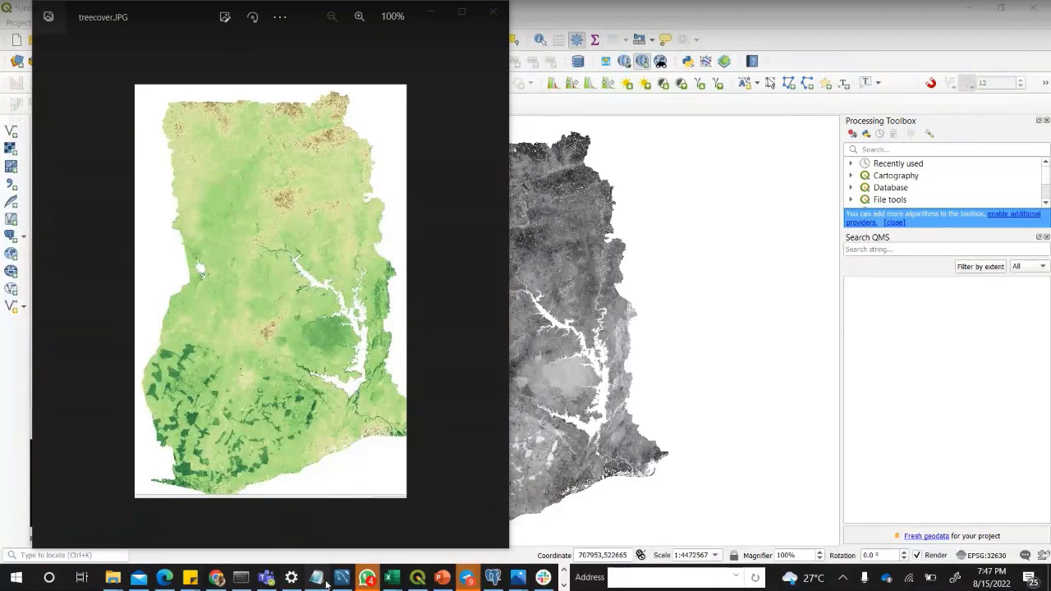
{"action": "left_click", "coordinate": [317, 578]}
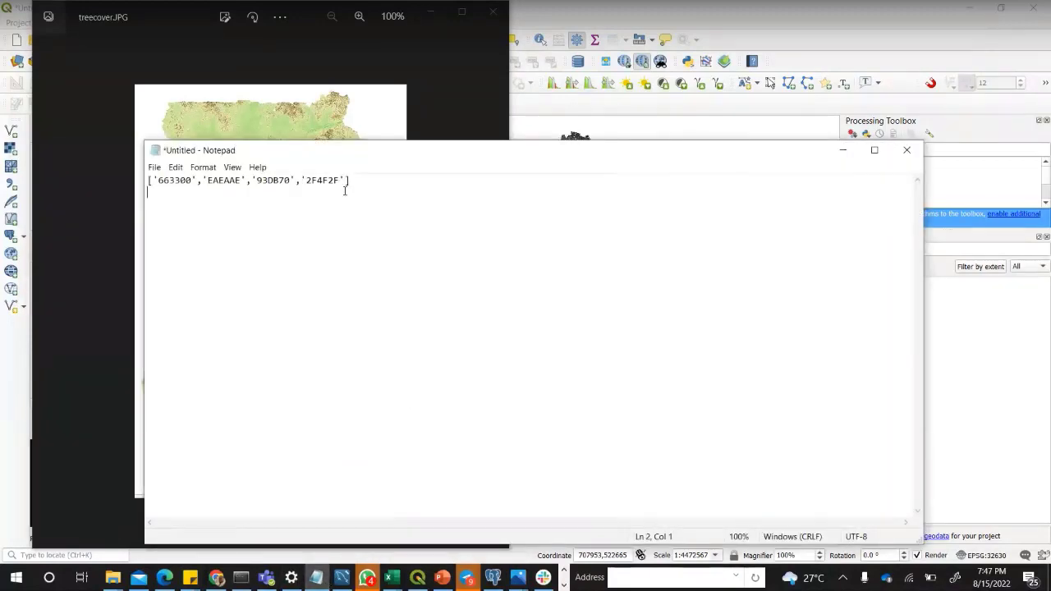
{"action": "left_click_drag", "start_coordinate": [347, 181], "coordinate": [151, 180]}
{"action": "key", "text": "ctrl+c"}
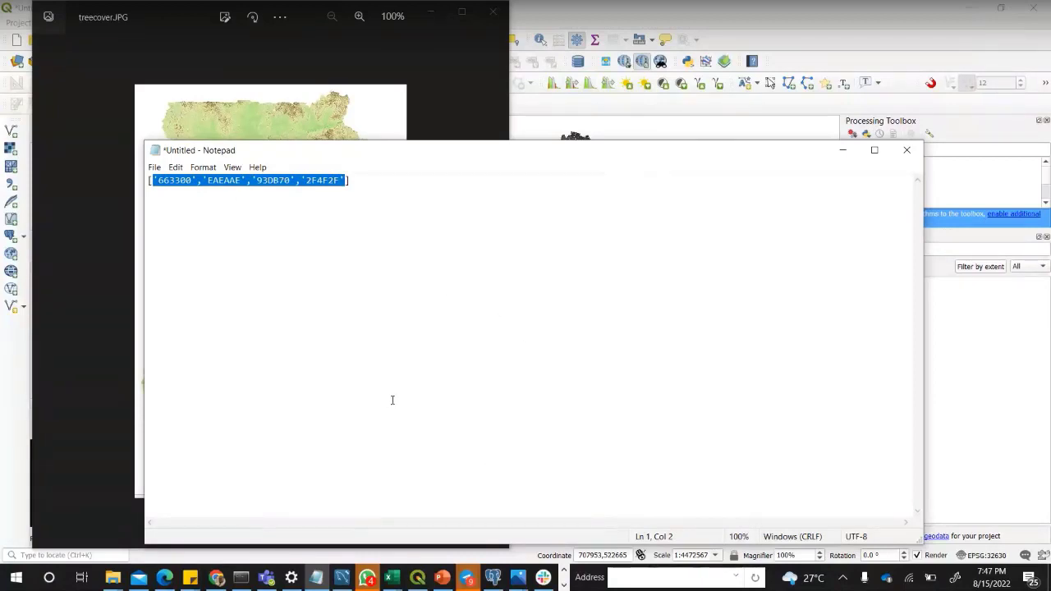
- Send the copied color codes to the Geospatial Developers group in Telegram and bring the treecover.JPG image back to the front
{"action": "left_click", "coordinate": [468, 582]}
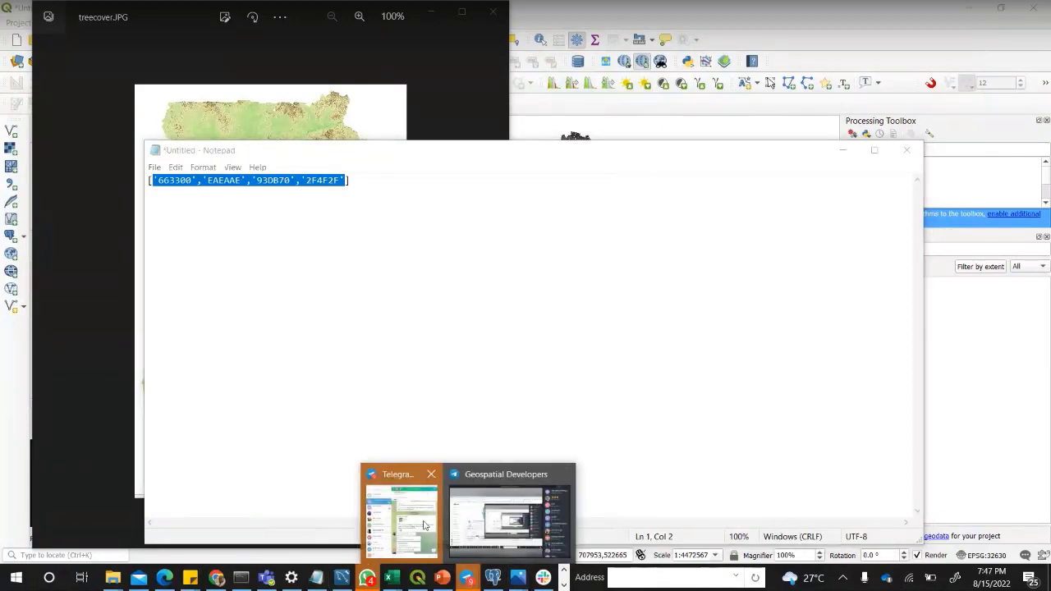
{"action": "left_click", "coordinate": [424, 525]}
{"action": "scroll", "coordinate": [563, 503], "scroll_direction": "down", "scroll_amount": 2}
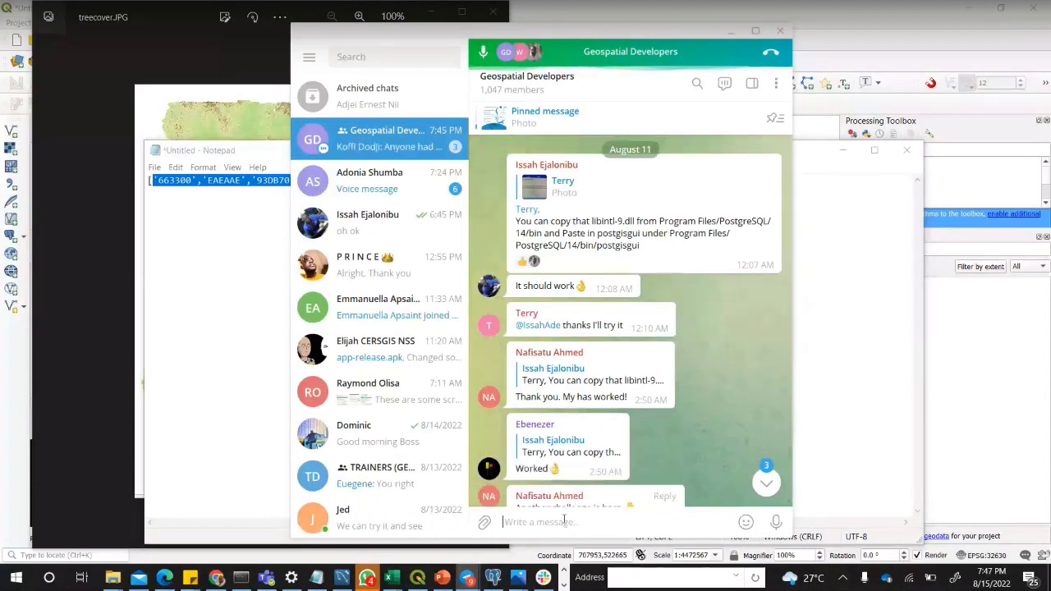
{"action": "left_click", "coordinate": [564, 522]}
{"action": "key", "text": "ctrl+v"}
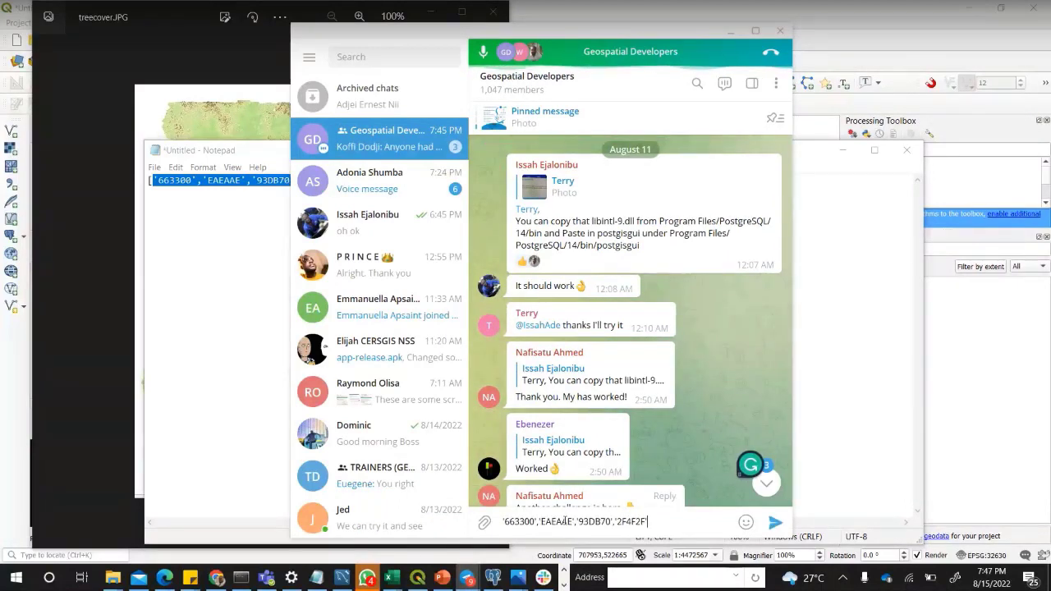
{"action": "left_click", "coordinate": [773, 522]}
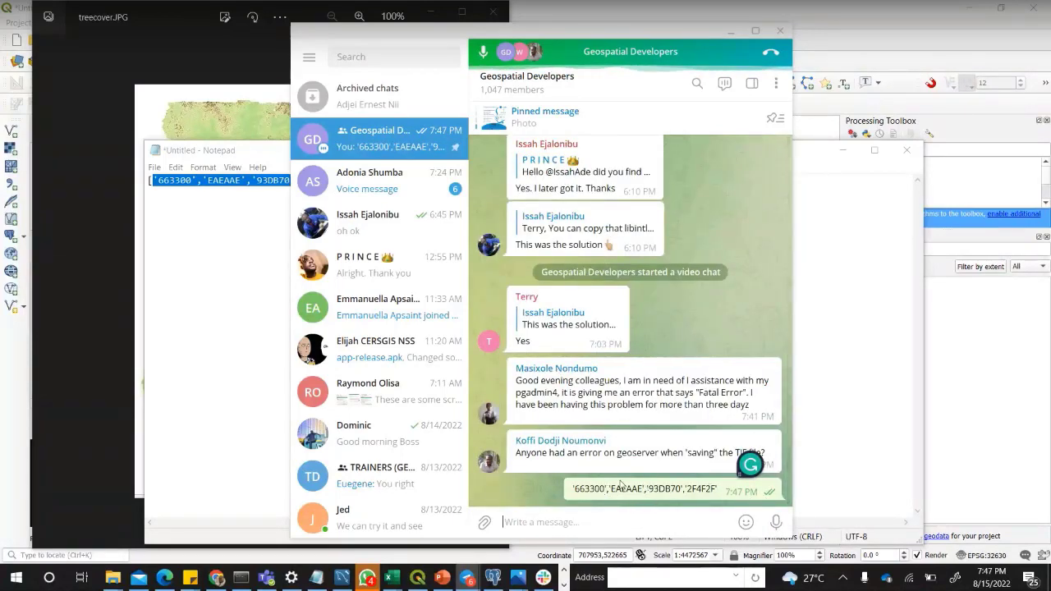
{"action": "left_click", "coordinate": [249, 124]}
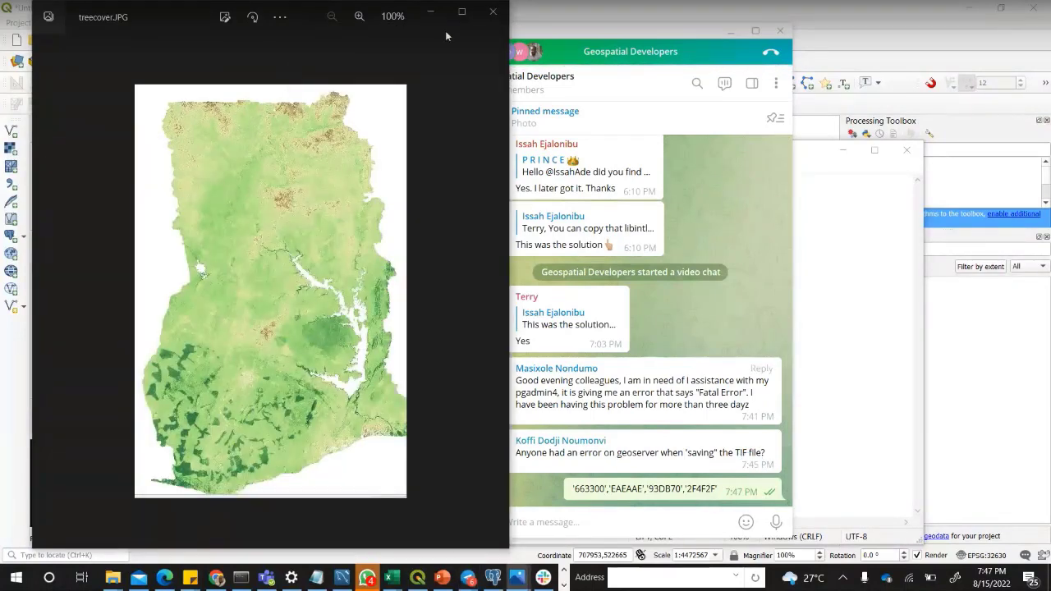
- Return to QGIS and set the render type of the Savannah tree cover layer's symbology to Singleband pseudocolor
{"action": "left_click", "coordinate": [431, 15]}
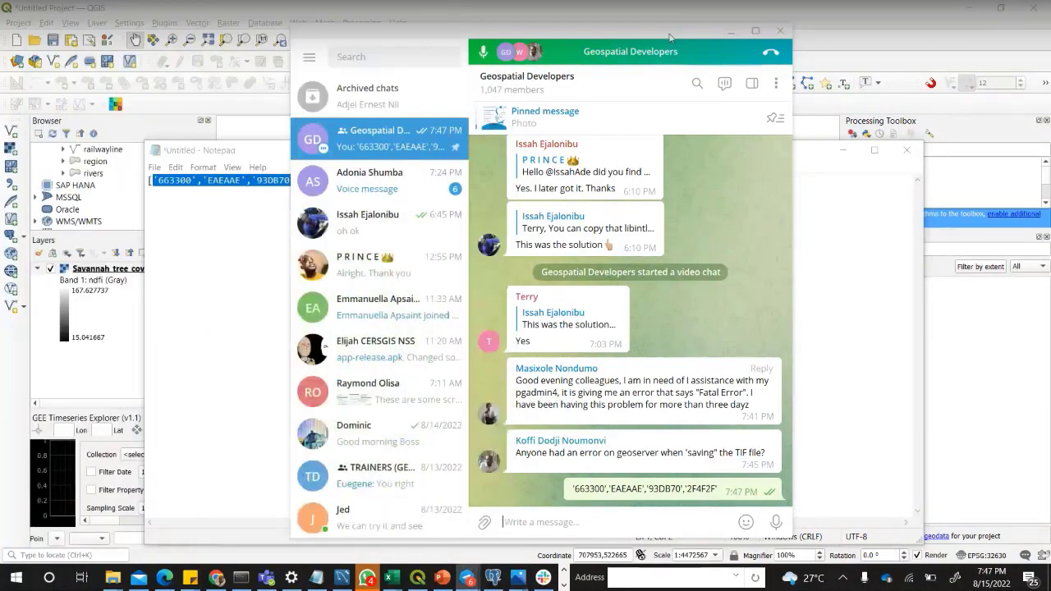
{"action": "left_click", "coordinate": [841, 6]}
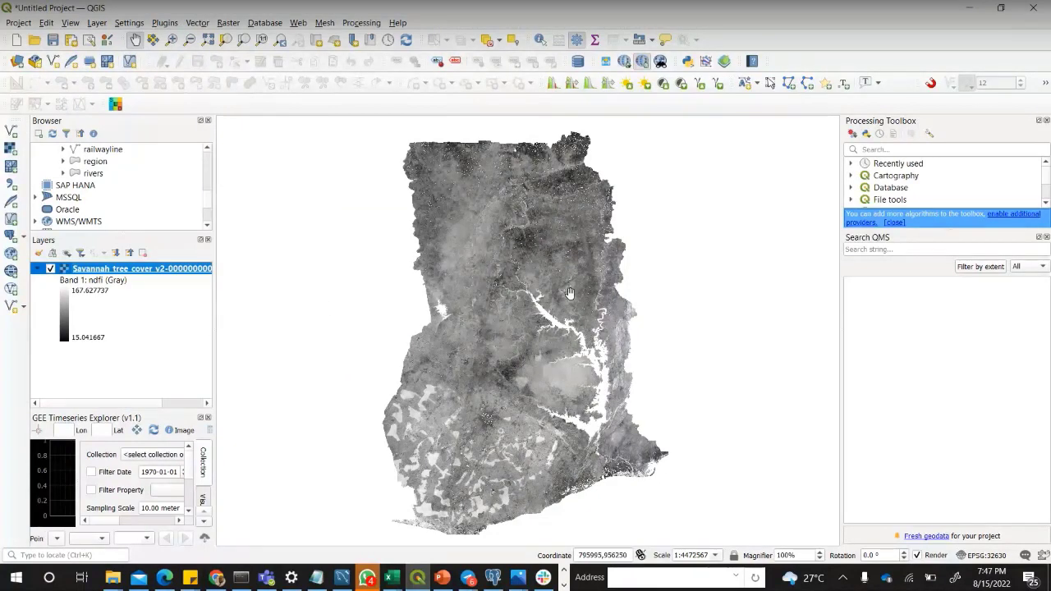
{"action": "right_click", "coordinate": [107, 261]}
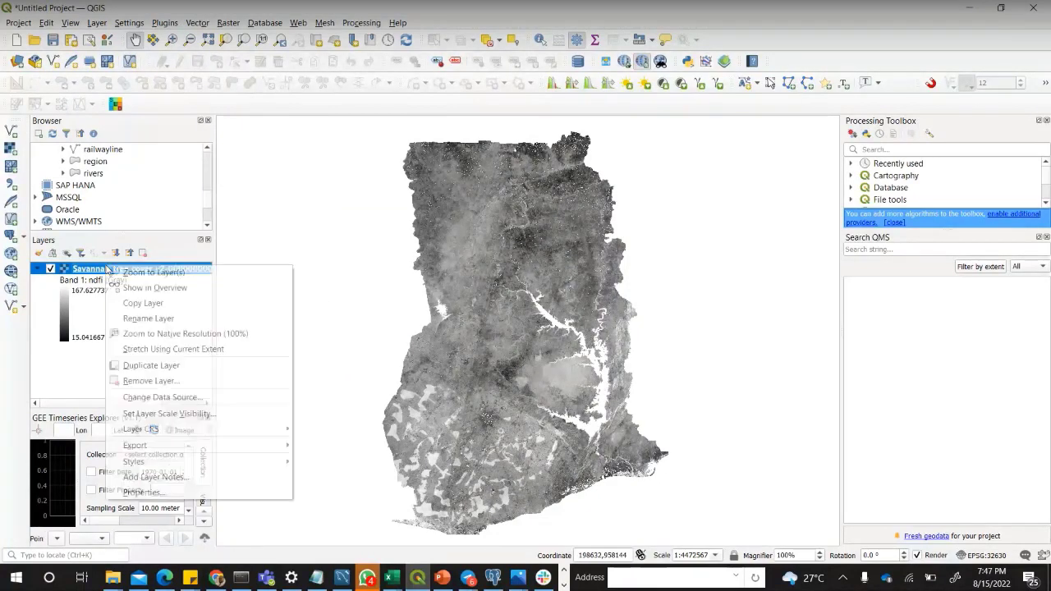
{"action": "left_click", "coordinate": [164, 491]}
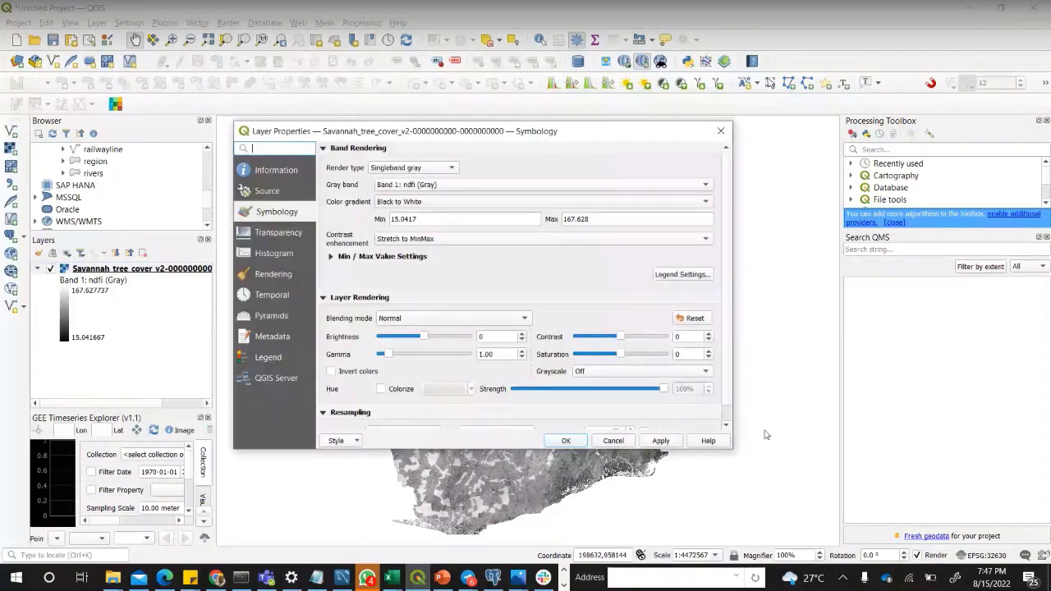
{"action": "left_click", "coordinate": [450, 168]}
{"action": "left_click", "coordinate": [447, 182]}
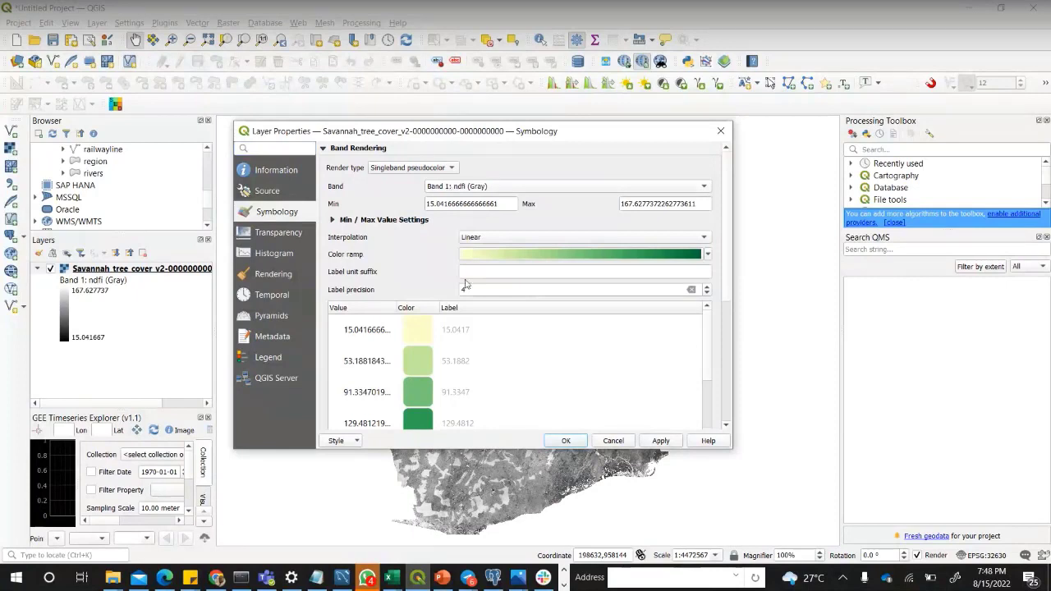
- Set the number of color classes for the pseudocolor rendering to 4
{"action": "scroll", "coordinate": [440, 255], "scroll_direction": "down", "scroll_amount": 2}
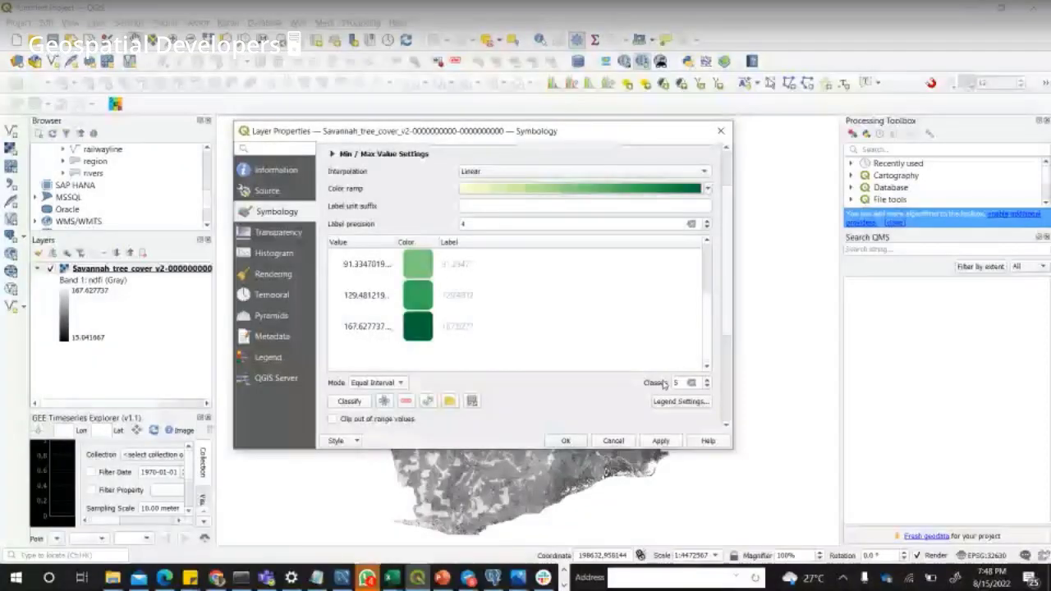
{"action": "left_click_drag", "start_coordinate": [679, 383], "coordinate": [588, 380]}
{"action": "type", "text": "4"}
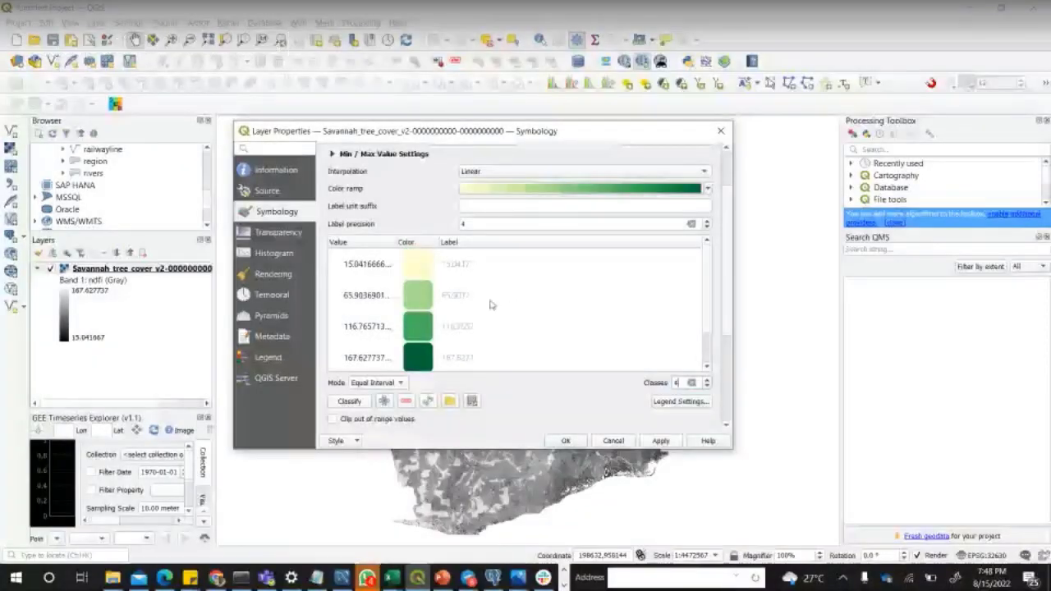
{"action": "scroll", "coordinate": [444, 327], "scroll_direction": "down", "scroll_amount": 1}
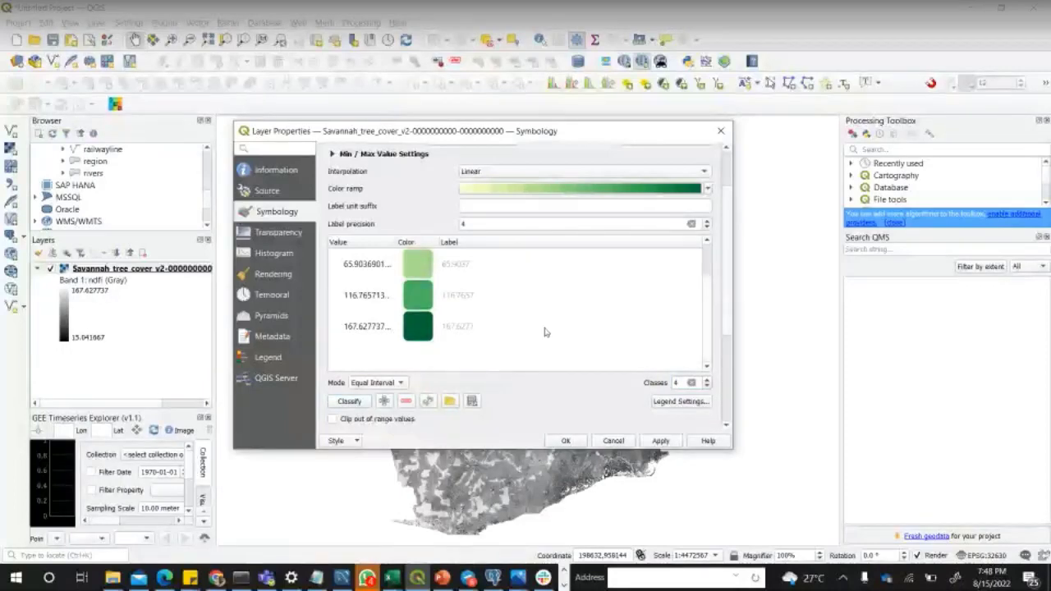
- Copy 663300 from the Notepad color list and set it as the color of the first (lowest) class
{"action": "scroll", "coordinate": [525, 327], "scroll_direction": "up", "scroll_amount": 2}
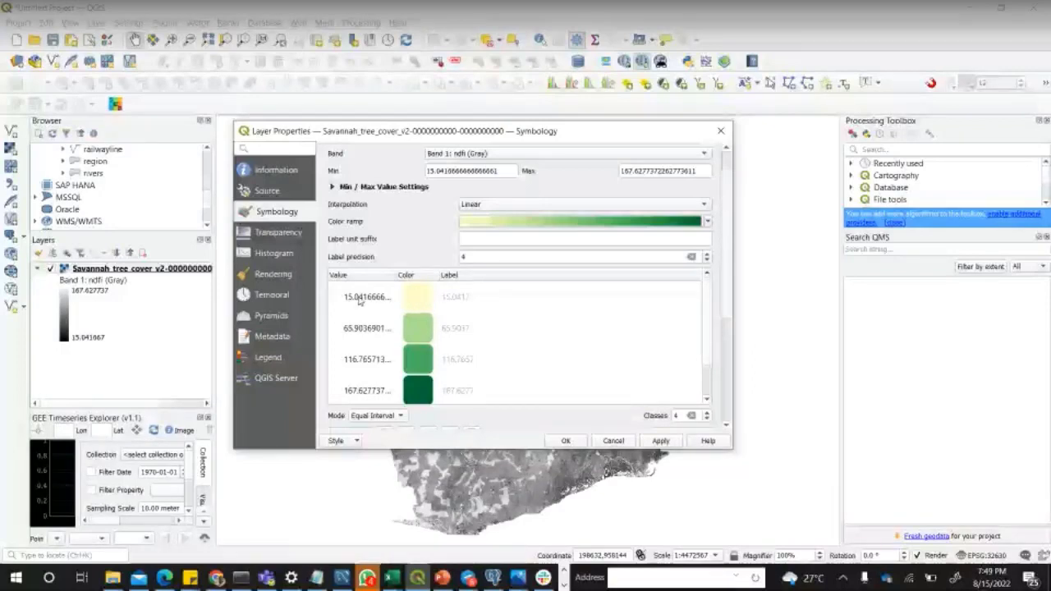
{"action": "double_click", "coordinate": [417, 304]}
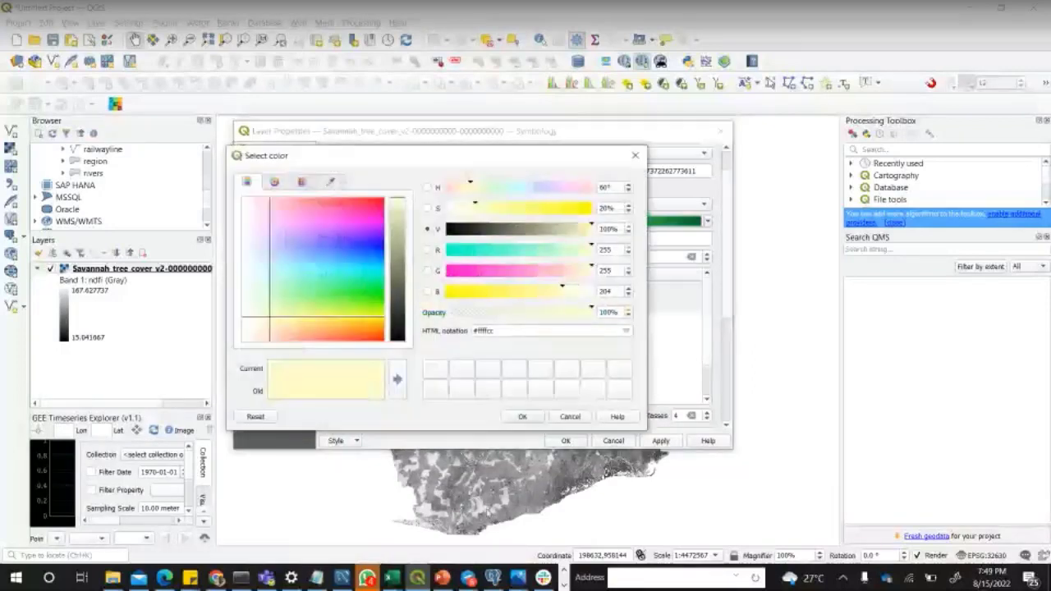
{"action": "left_click", "coordinate": [316, 577]}
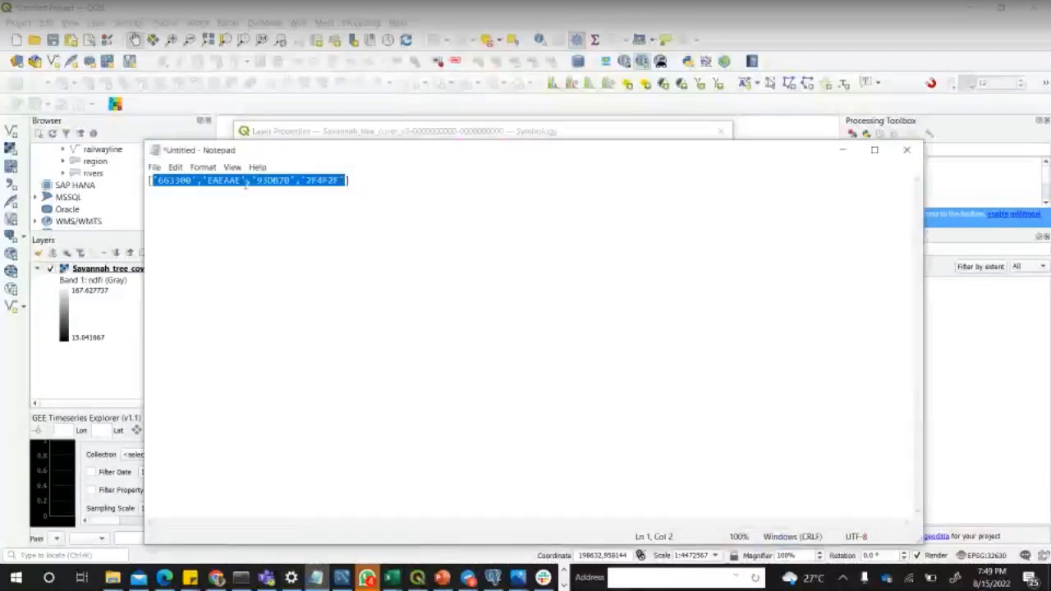
{"action": "left_click", "coordinate": [211, 179]}
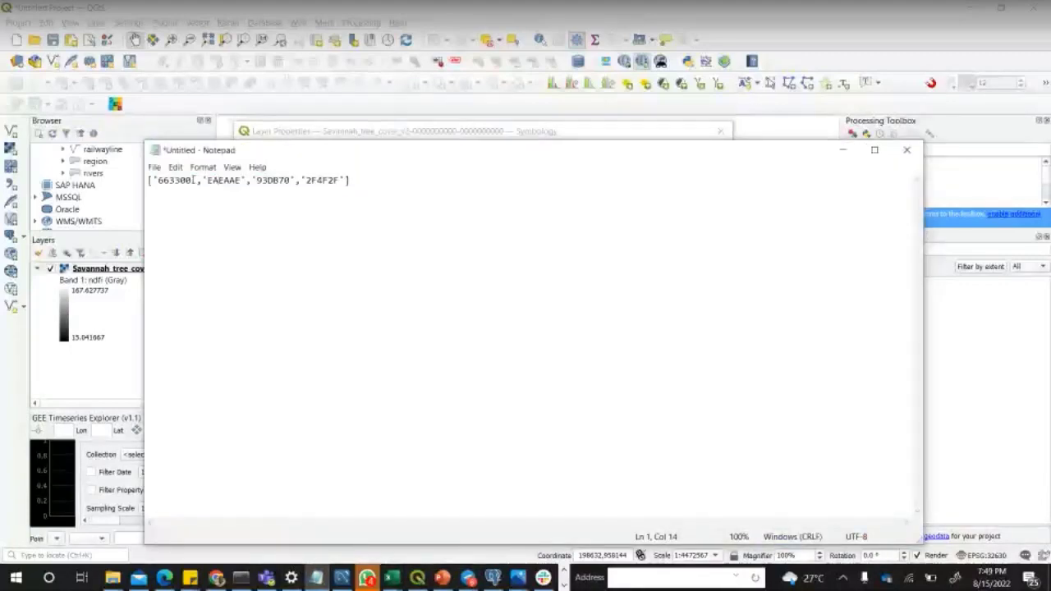
{"action": "left_click_drag", "start_coordinate": [192, 179], "coordinate": [159, 179]}
{"action": "key", "text": "ctrl+c"}
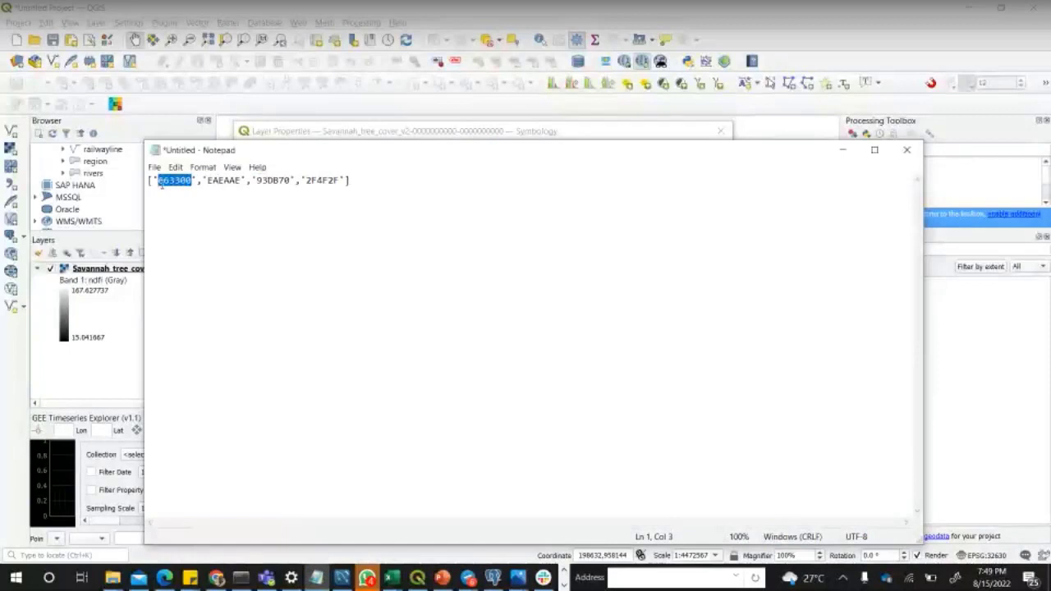
{"action": "left_click", "coordinate": [842, 150]}
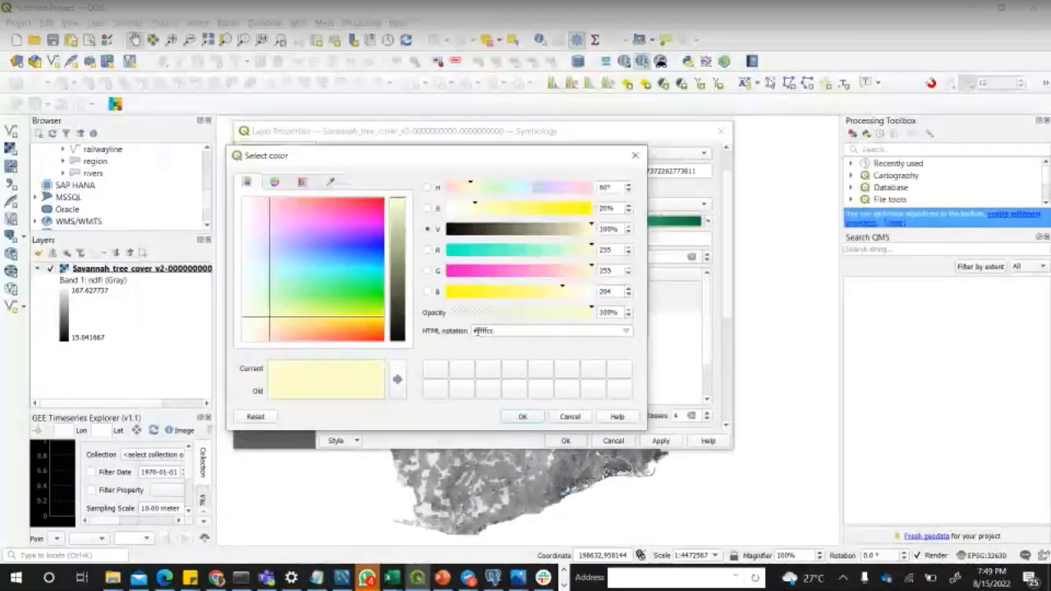
{"action": "left_click_drag", "start_coordinate": [475, 331], "coordinate": [524, 331]}
{"action": "key", "text": "BackSpace"}
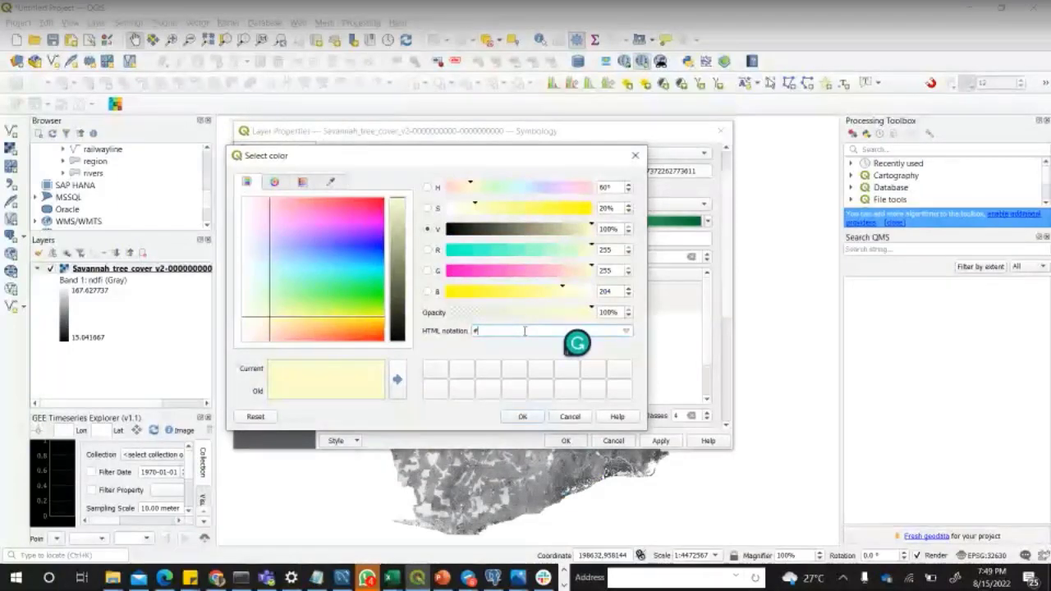
{"action": "key", "text": "ctrl+v"}
{"action": "left_click", "coordinate": [522, 417]}
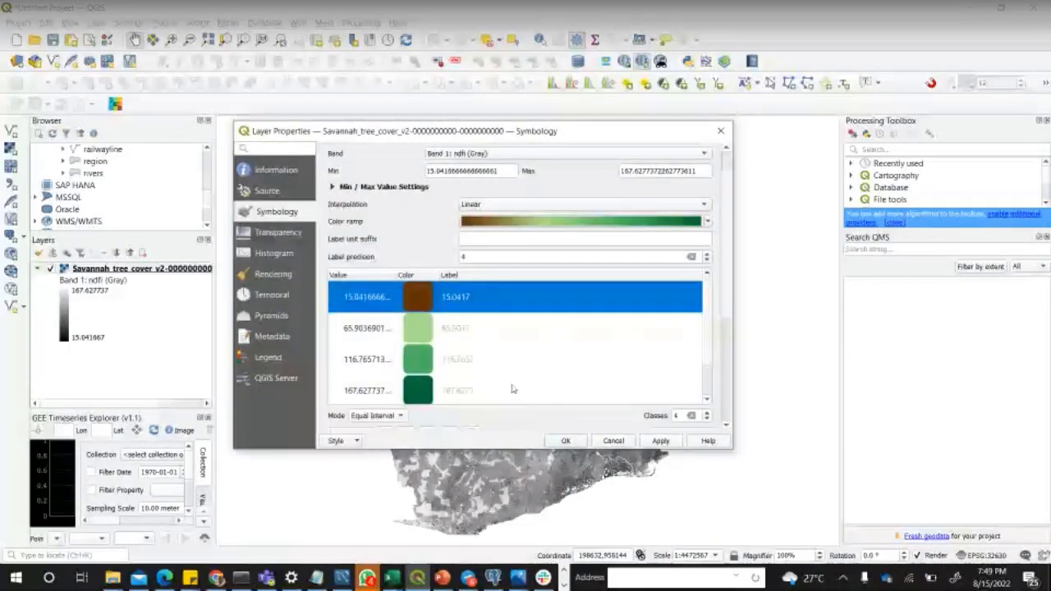
- Copy EAEAAE from the Notepad color list and set it as the color of the second class
{"action": "left_click", "coordinate": [426, 334]}
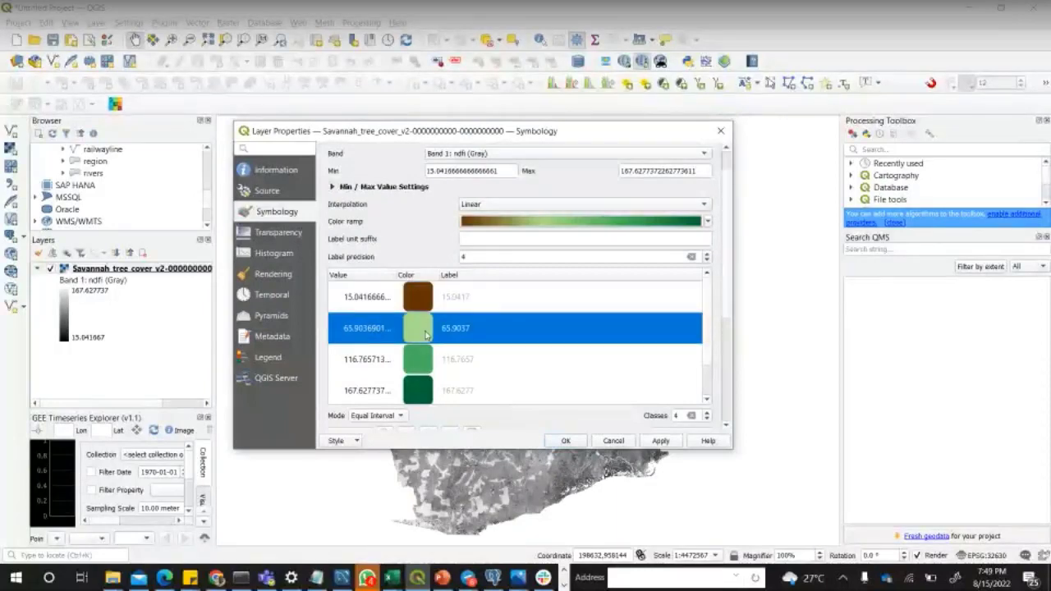
{"action": "double_click", "coordinate": [425, 332]}
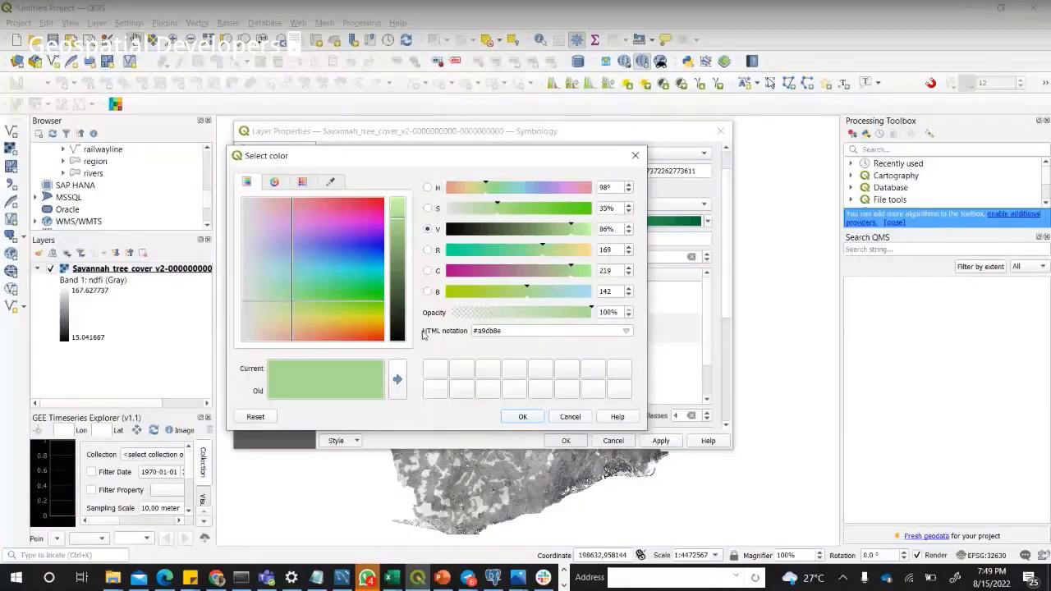
{"action": "left_click", "coordinate": [318, 577]}
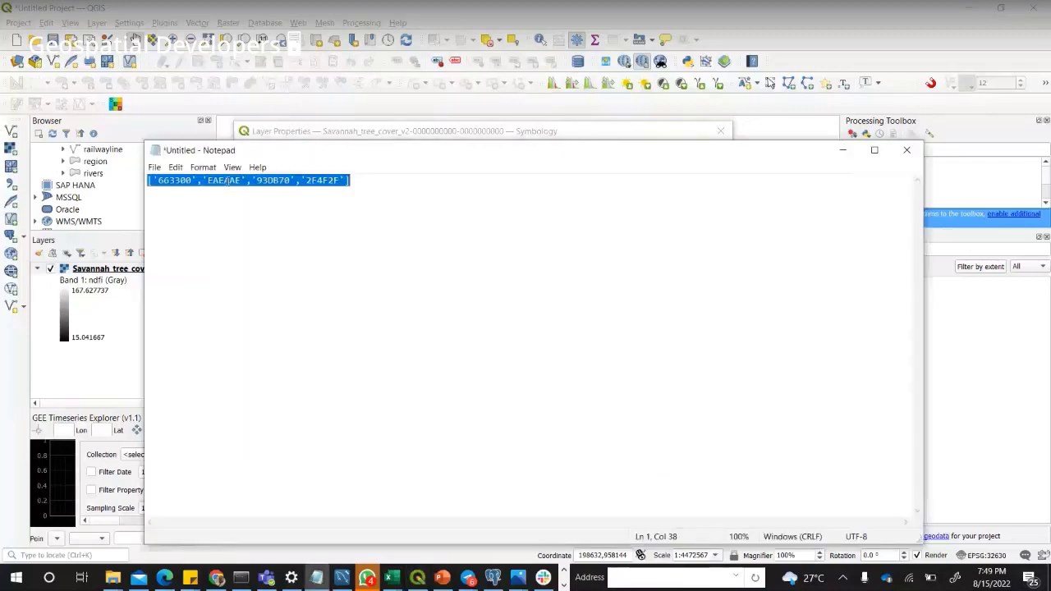
{"action": "left_click", "coordinate": [227, 181]}
{"action": "left_click", "coordinate": [207, 181]}
{"action": "left_click_drag", "start_coordinate": [206, 180], "coordinate": [242, 180]}
{"action": "key", "text": "ctrl+c"}
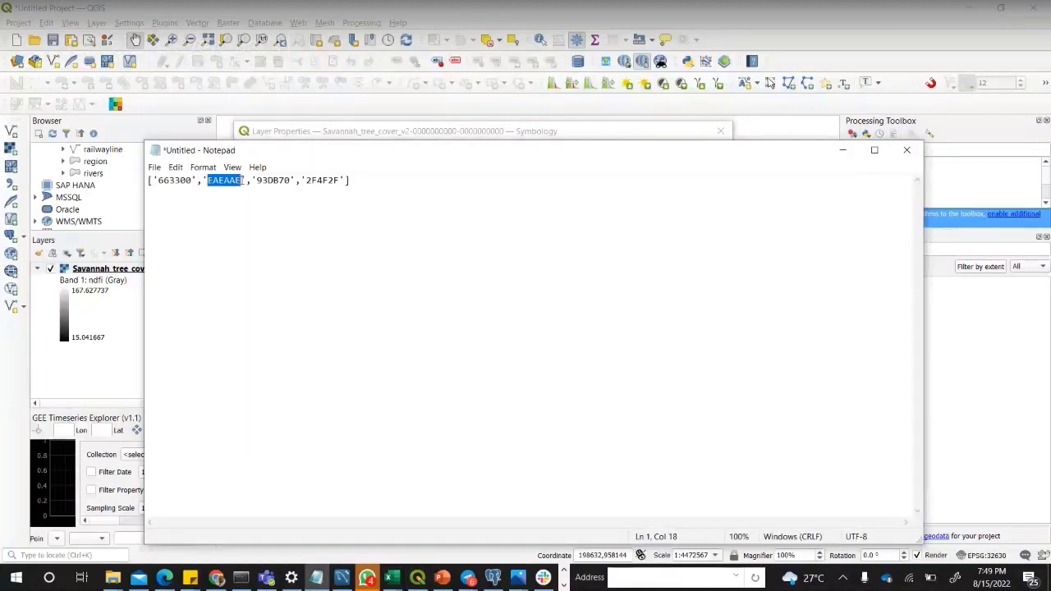
{"action": "left_click", "coordinate": [835, 153]}
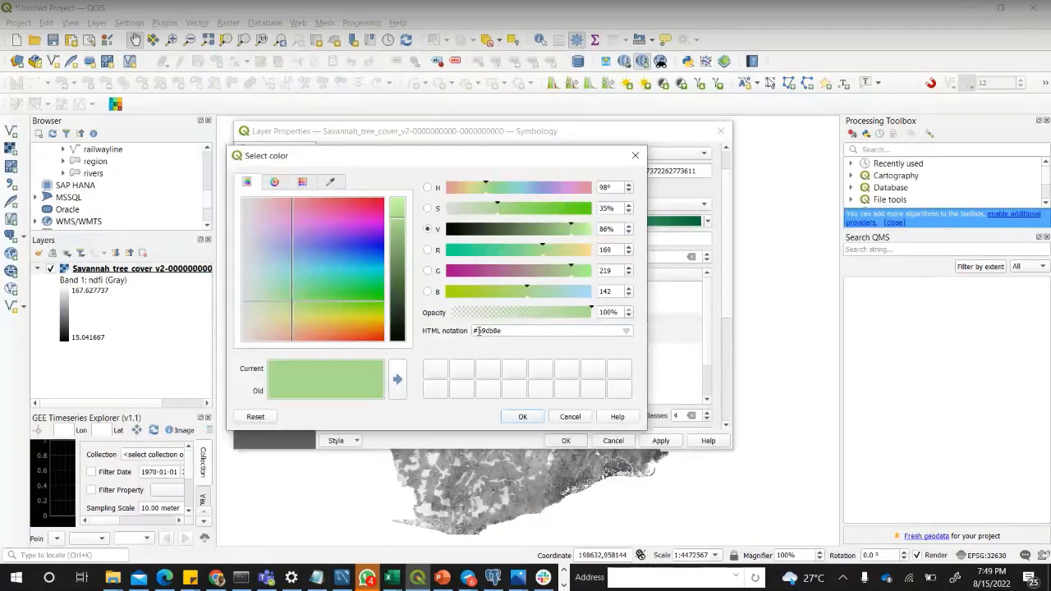
{"action": "left_click_drag", "start_coordinate": [479, 331], "coordinate": [522, 331]}
{"action": "key", "text": "ctrl+v"}
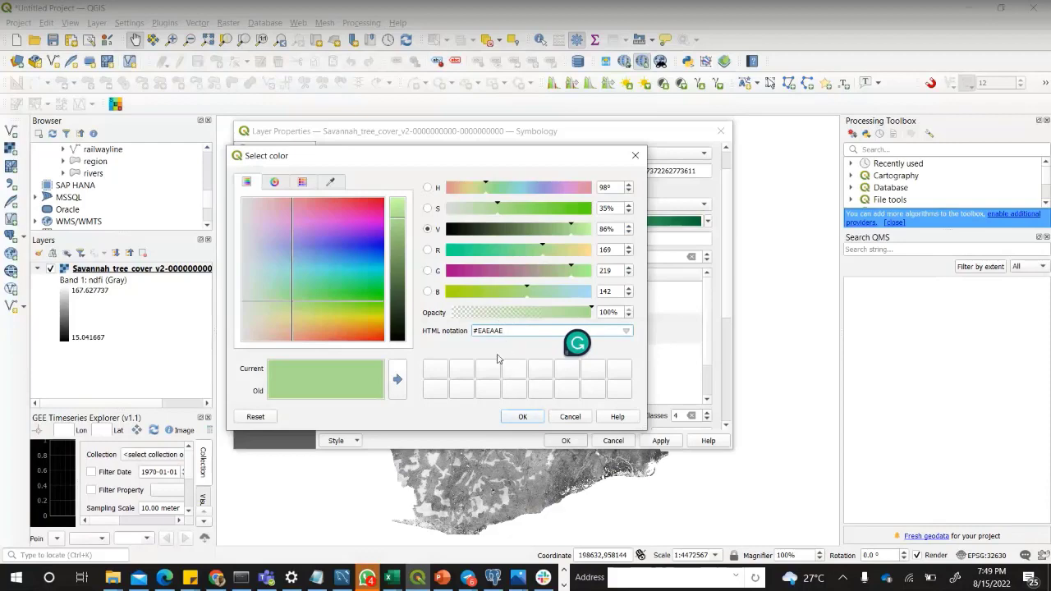
{"action": "left_click", "coordinate": [532, 416]}
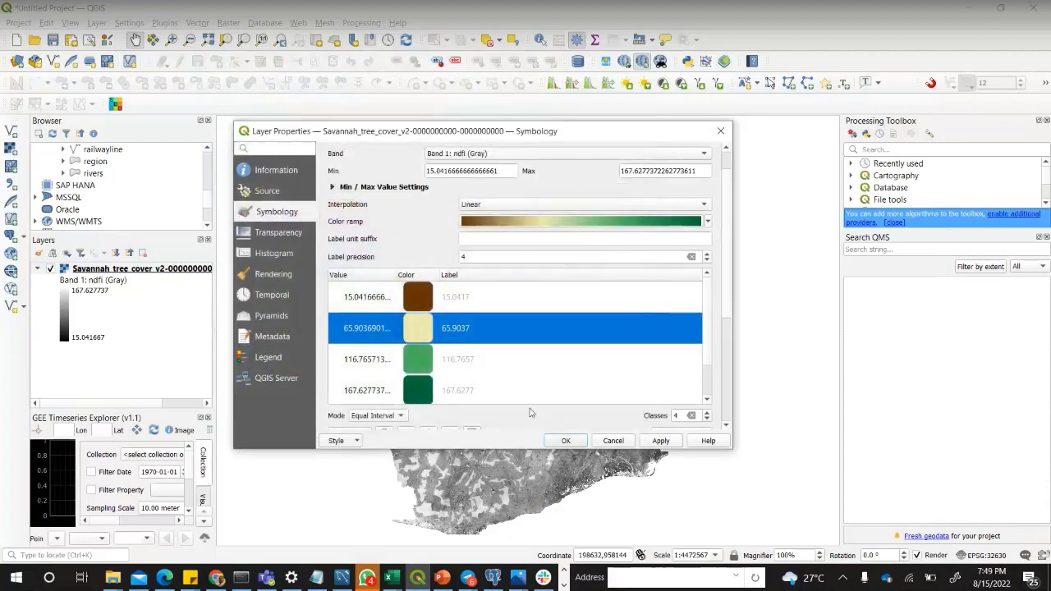
- Copy 93DB70 from the Notepad color list and set it as the color of the third class
{"action": "double_click", "coordinate": [424, 360]}
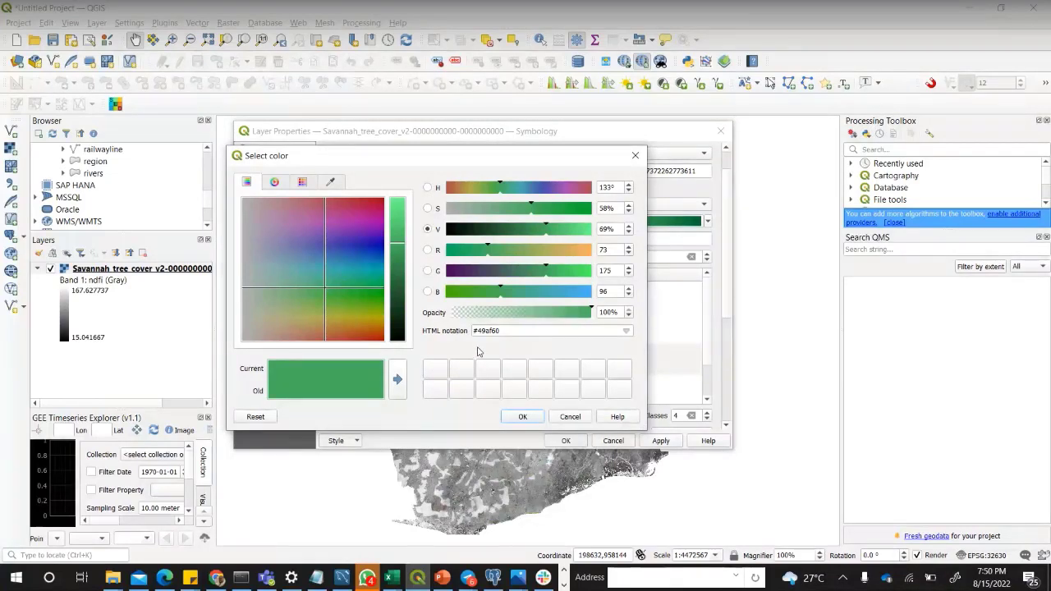
{"action": "left_click", "coordinate": [316, 578]}
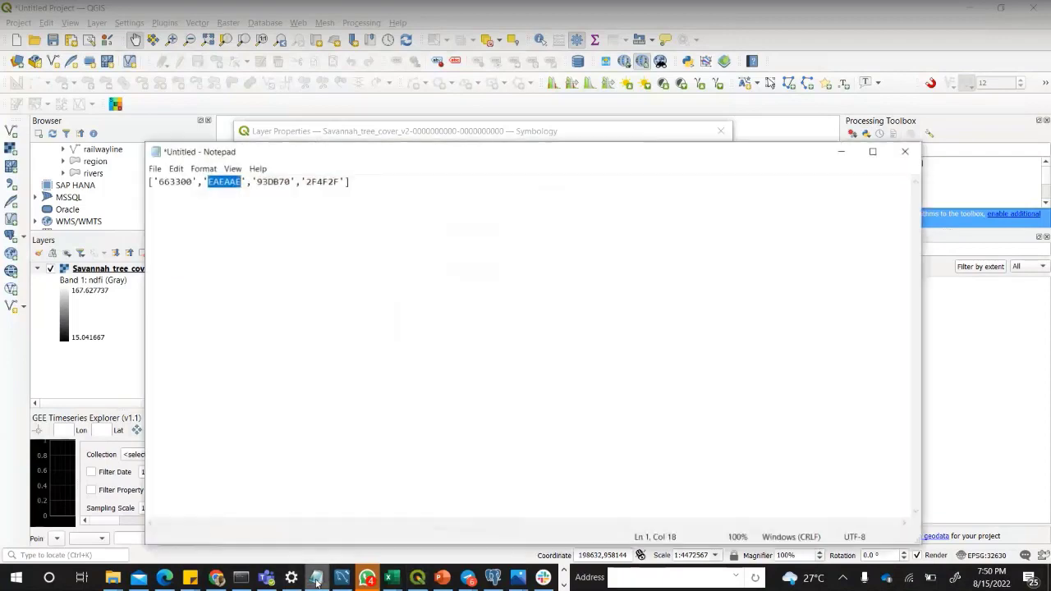
{"action": "triple_click", "coordinate": [279, 182]}
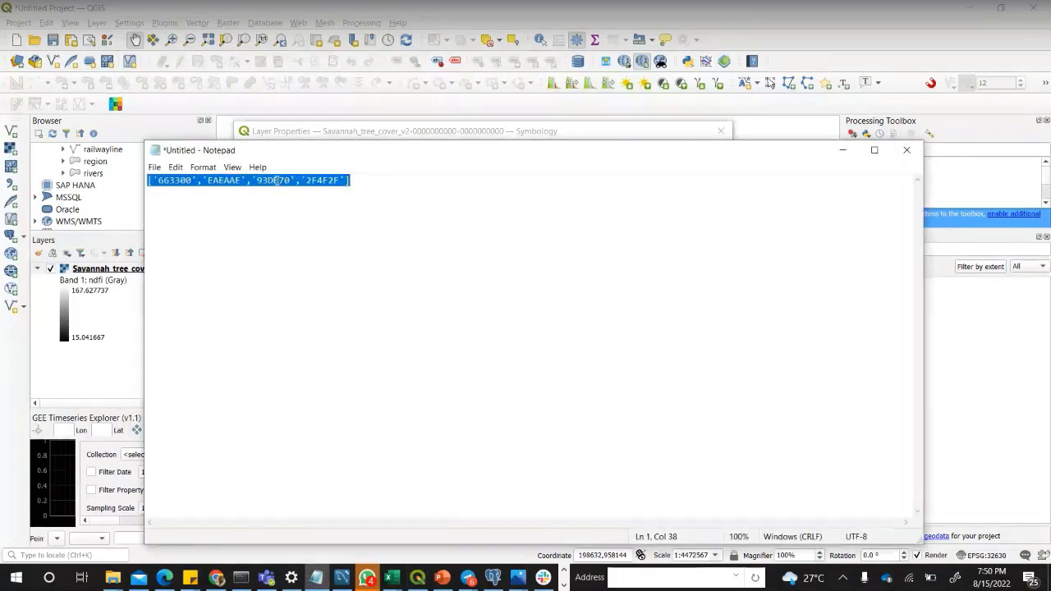
{"action": "left_click", "coordinate": [268, 180]}
{"action": "left_click_drag", "start_coordinate": [256, 180], "coordinate": [291, 182]}
{"action": "key", "text": "ctrl+c"}
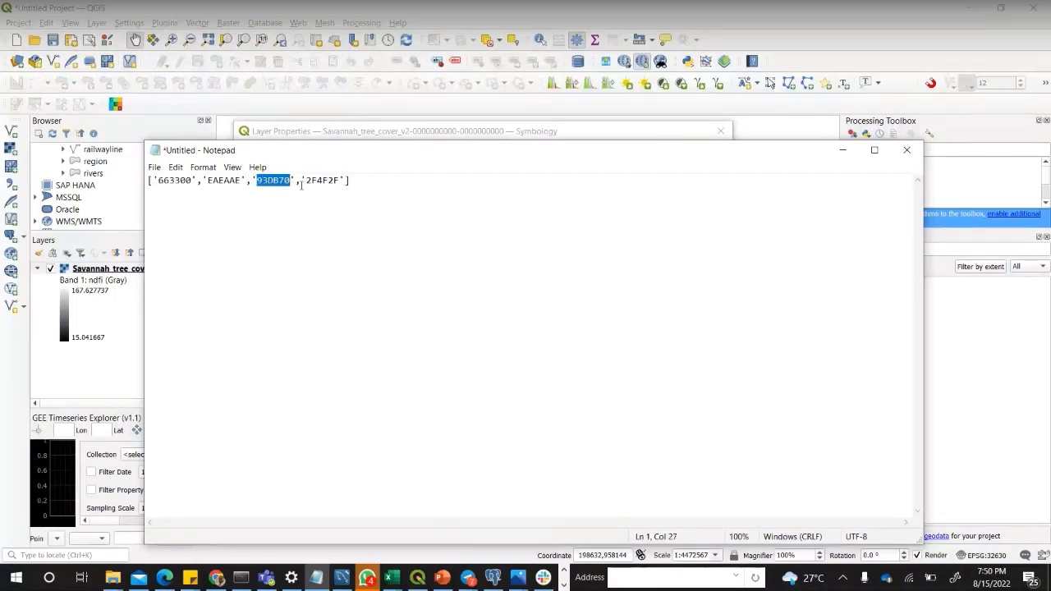
{"action": "key", "text": "alt+Tab"}
{"action": "double_click", "coordinate": [510, 331]}
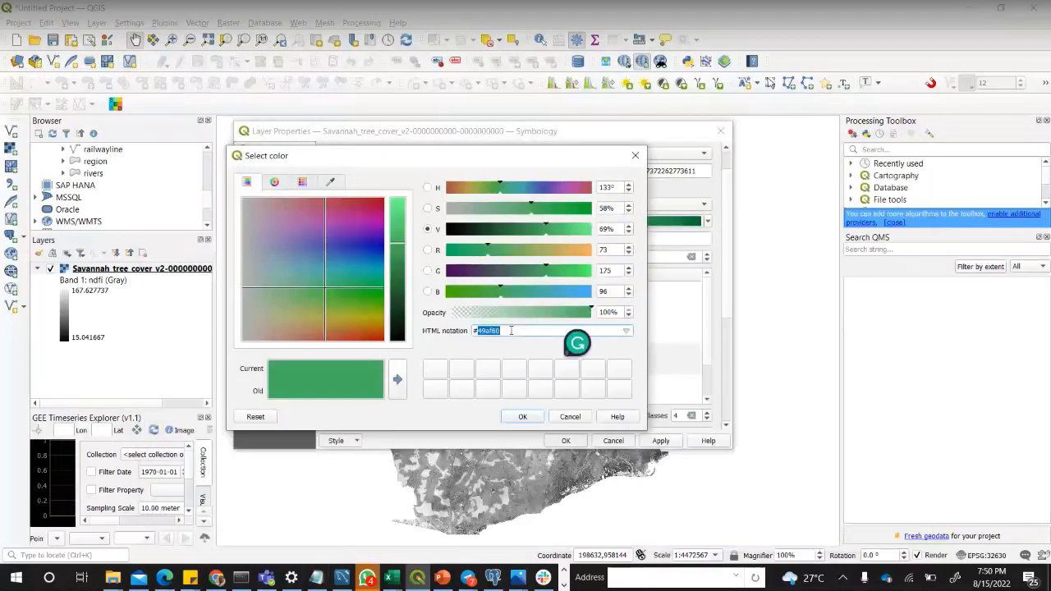
{"action": "key", "text": "ctrl+v"}
{"action": "left_click", "coordinate": [522, 416]}
- Copy 2F4F2F from the Notepad color list, set it as the color of the highest class, and apply the symbology to the layer
{"action": "left_click", "coordinate": [423, 326]}
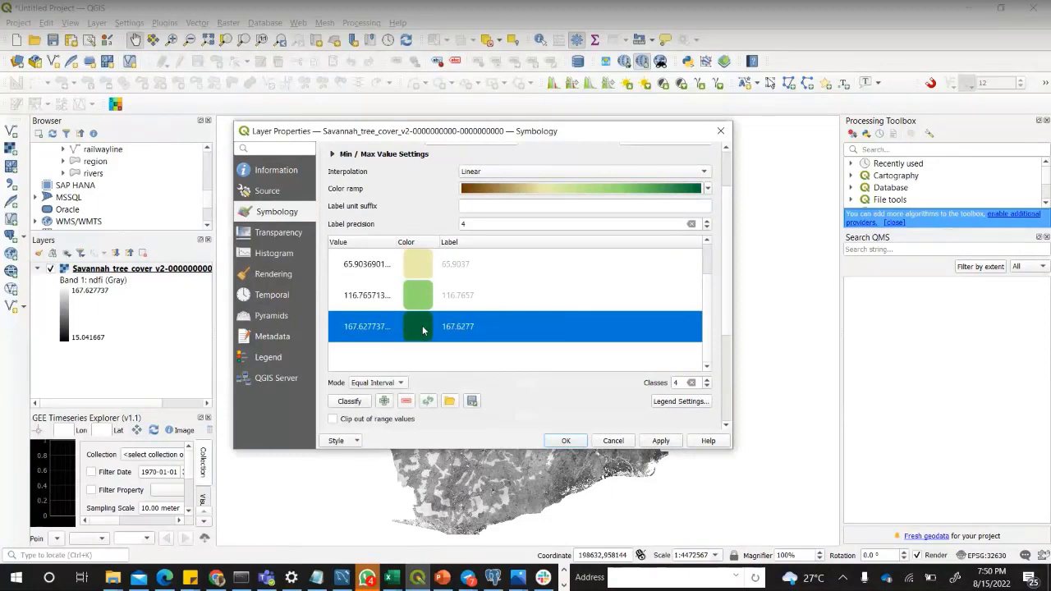
{"action": "double_click", "coordinate": [422, 329]}
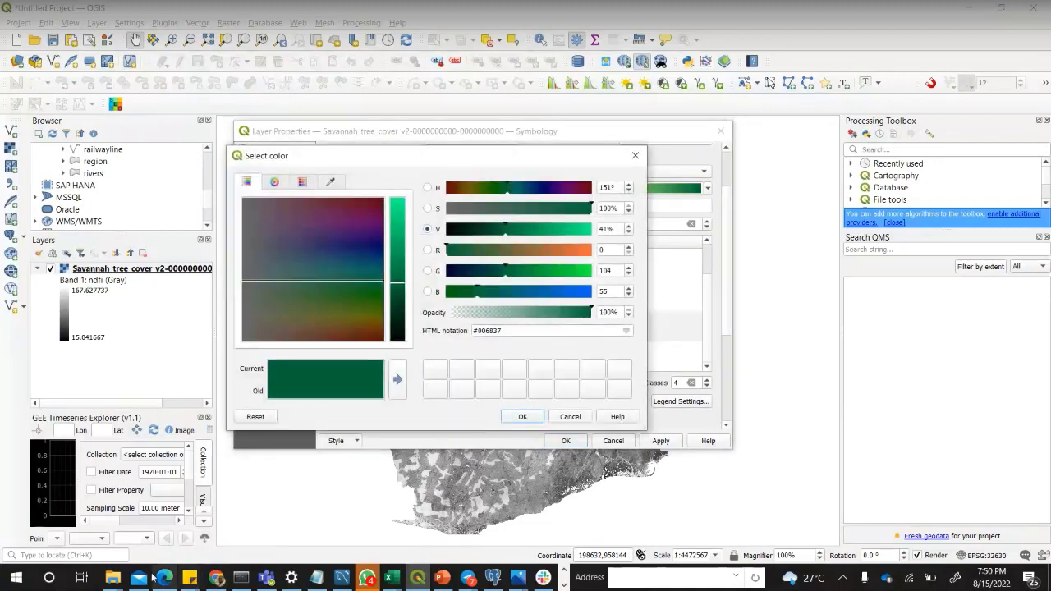
{"action": "left_click", "coordinate": [316, 577]}
{"action": "key", "text": "ctrl+a"}
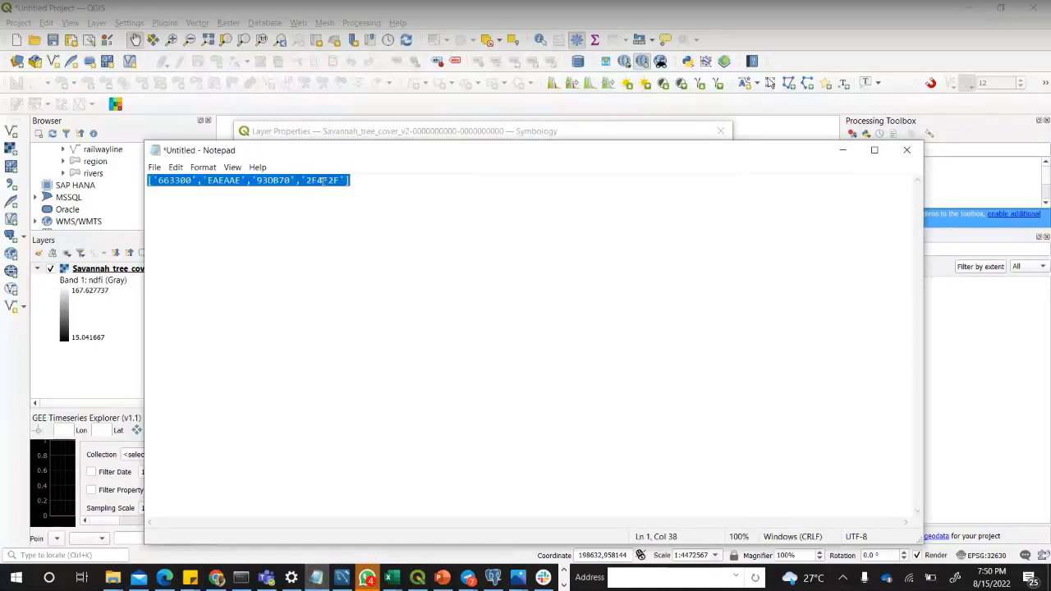
{"action": "left_click", "coordinate": [322, 179]}
{"action": "left_click_drag", "start_coordinate": [305, 180], "coordinate": [337, 181]}
{"action": "key", "text": "ctrl+c"}
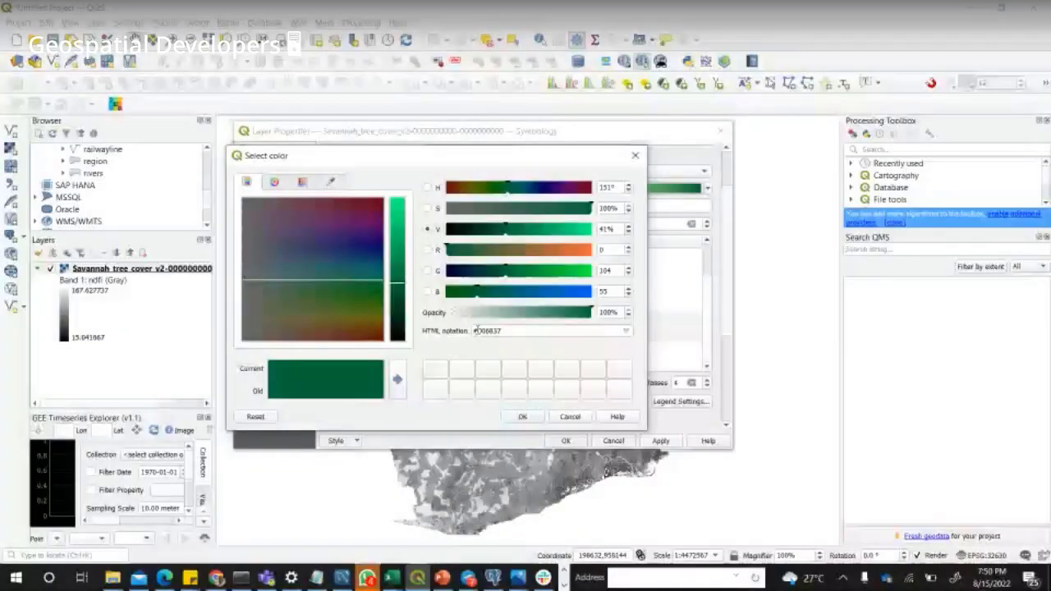
{"action": "double_click", "coordinate": [475, 330]}
{"action": "key", "text": "ctrl+v"}
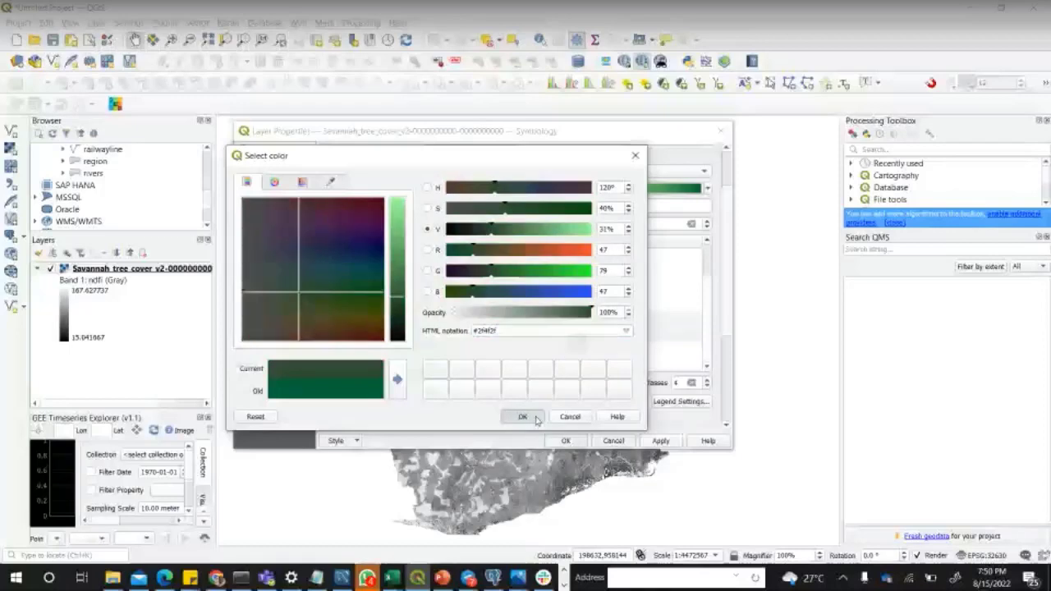
{"action": "left_click", "coordinate": [523, 417]}
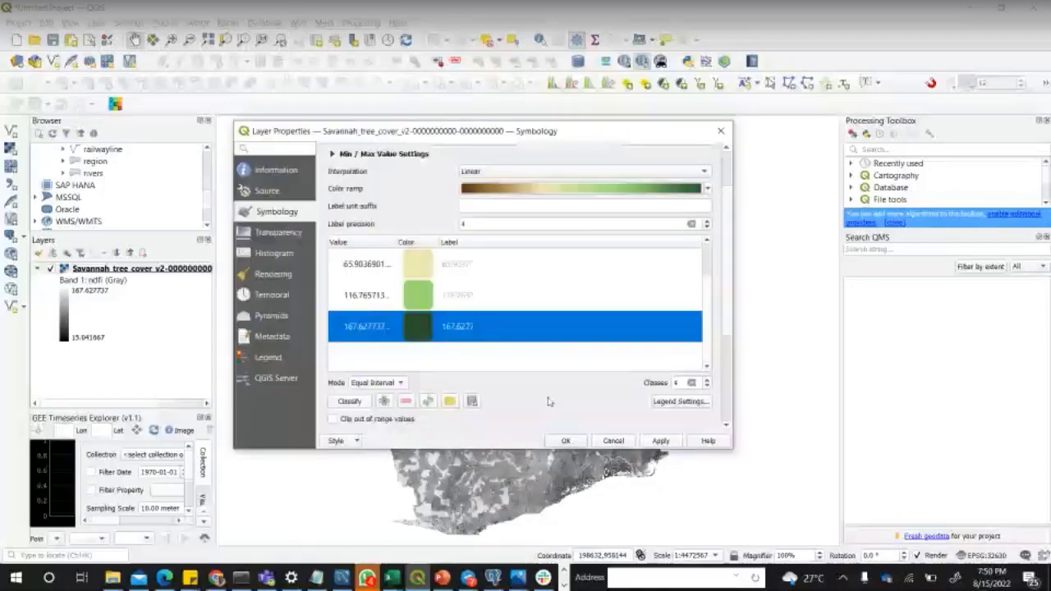
{"action": "left_click", "coordinate": [661, 441]}
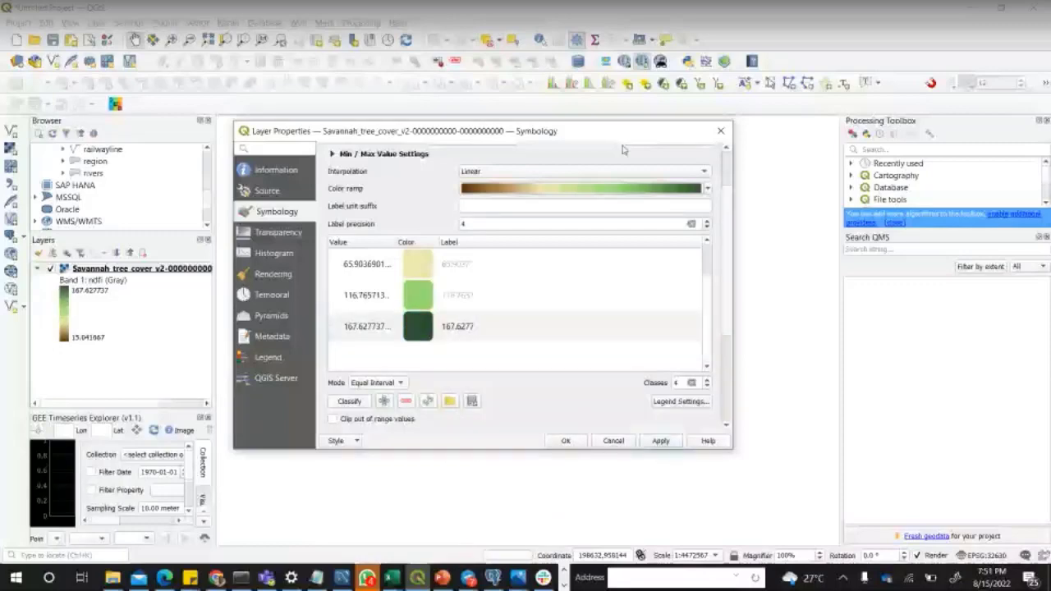
- Move the layer properties window aside to uncover the map and accept the tree cover layer's symbology
{"action": "left_click_drag", "start_coordinate": [605, 134], "coordinate": [885, 242]}
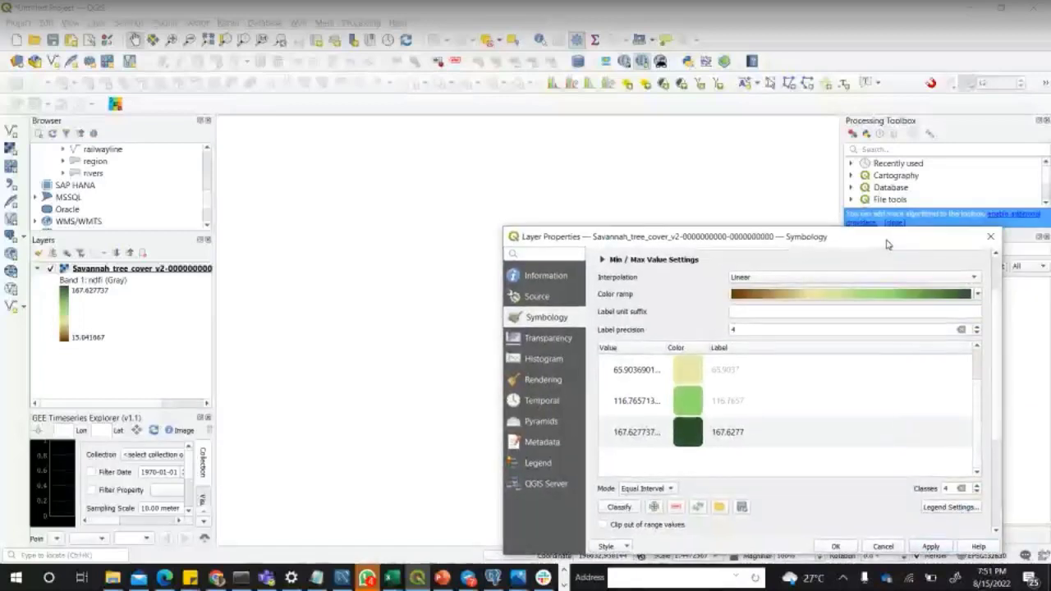
{"action": "scroll", "coordinate": [899, 400], "scroll_direction": "up", "scroll_amount": 2}
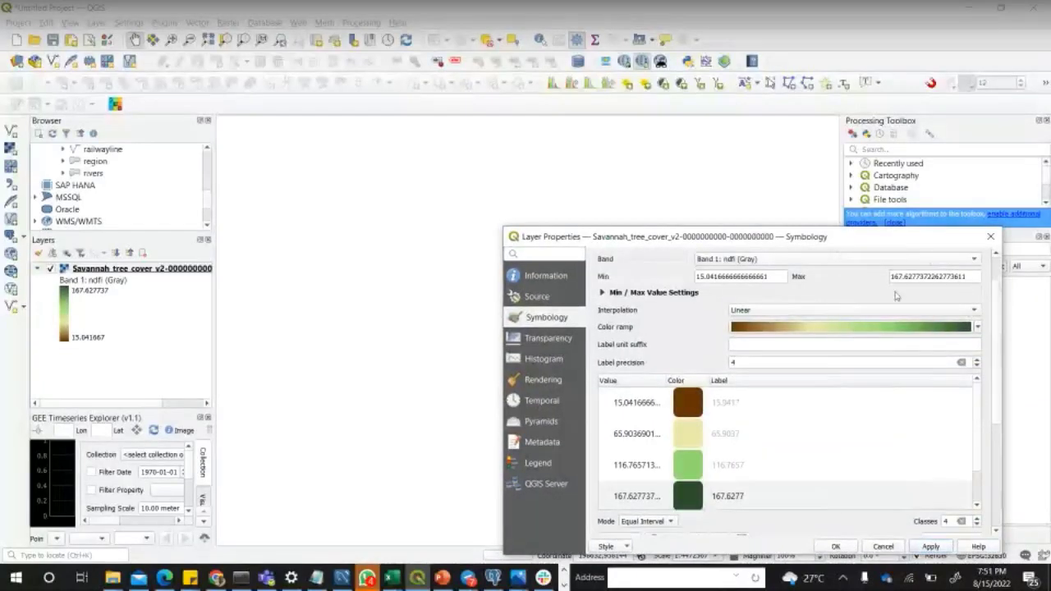
{"action": "left_click_drag", "start_coordinate": [885, 246], "coordinate": [894, 169]}
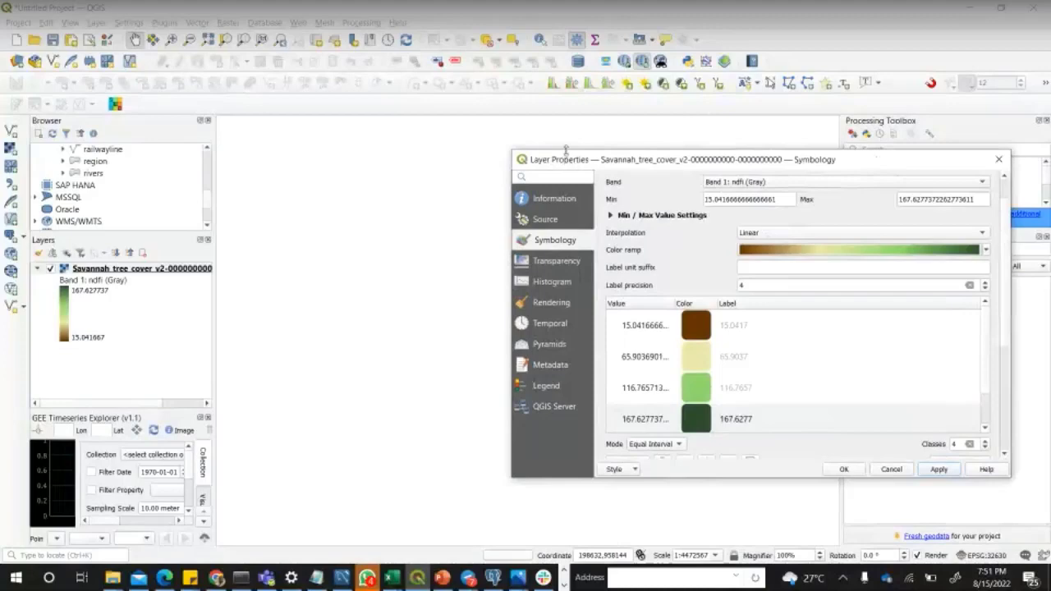
{"action": "left_click_drag", "start_coordinate": [565, 152], "coordinate": [578, 191]}
{"action": "left_click_drag", "start_coordinate": [660, 202], "coordinate": [705, 215]}
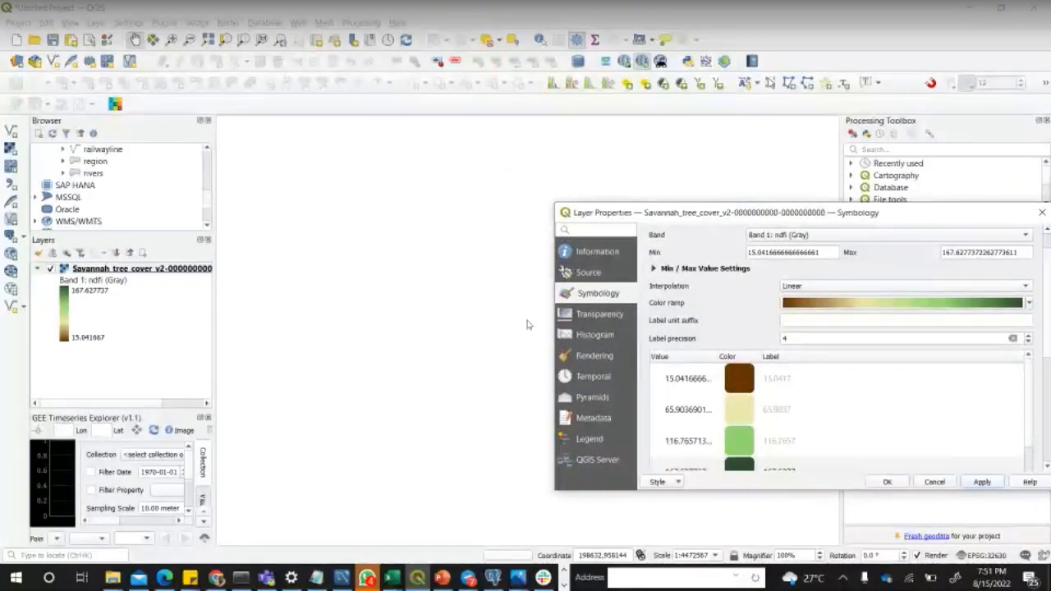
{"action": "left_click", "coordinate": [888, 483]}
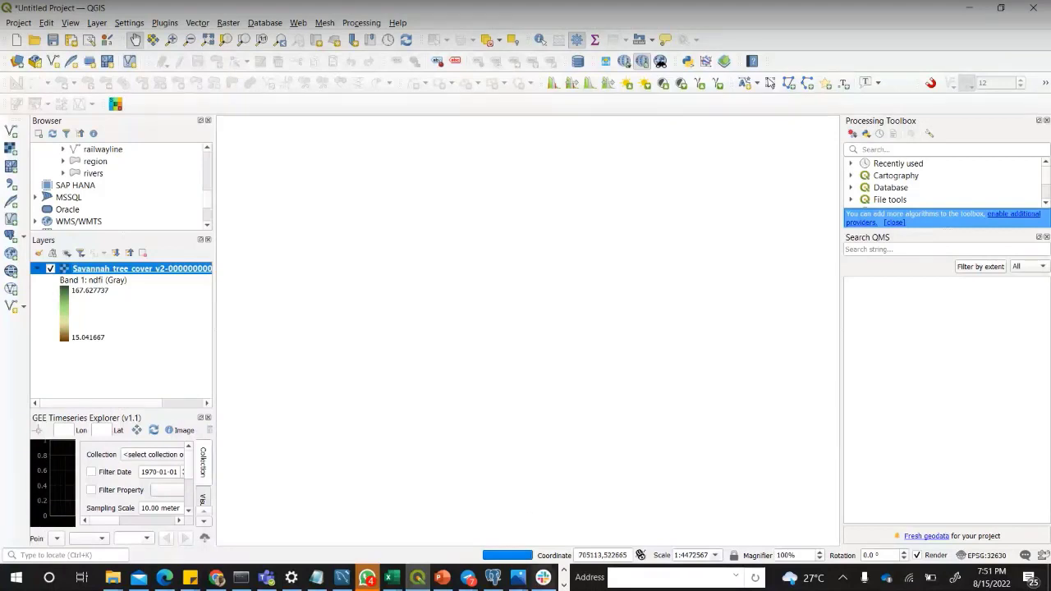
- Compare the styled tree cover map with the treecover.JPG reference image and minimize the image
{"action": "left_click", "coordinate": [518, 579]}
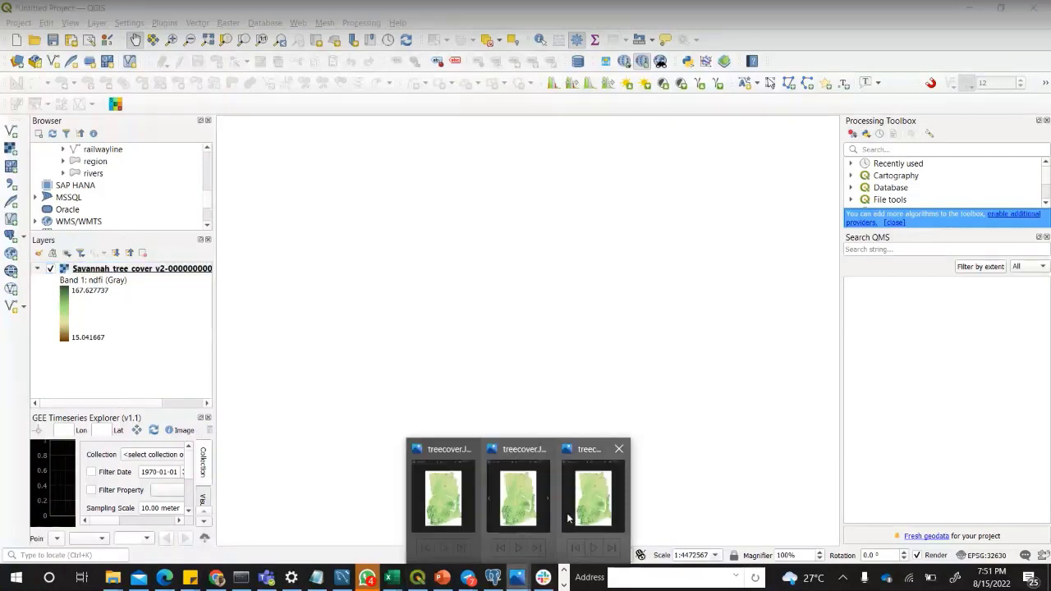
{"action": "left_click", "coordinate": [569, 512]}
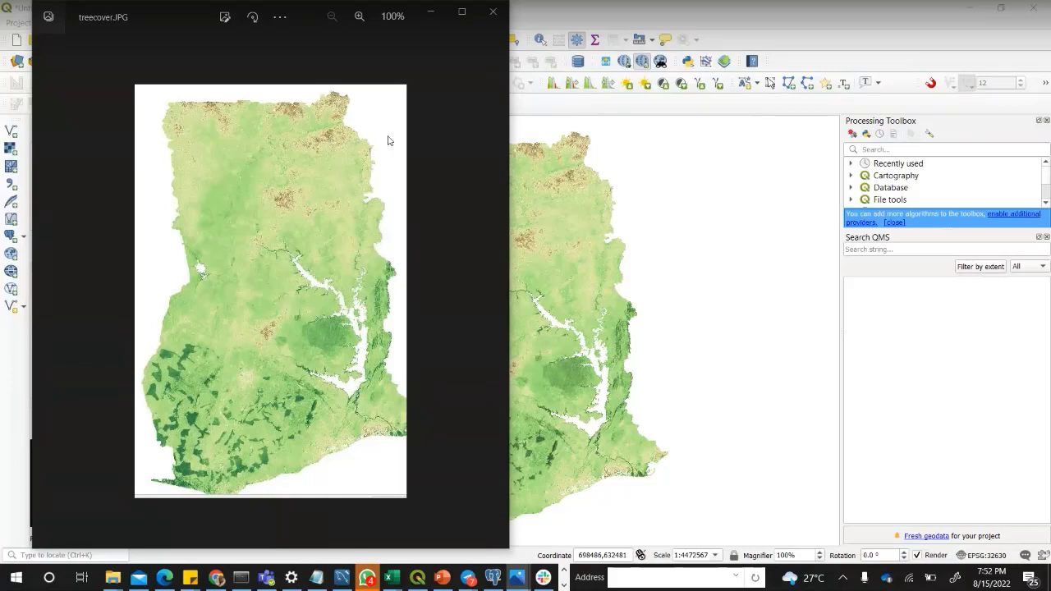
{"action": "left_click", "coordinate": [432, 12]}
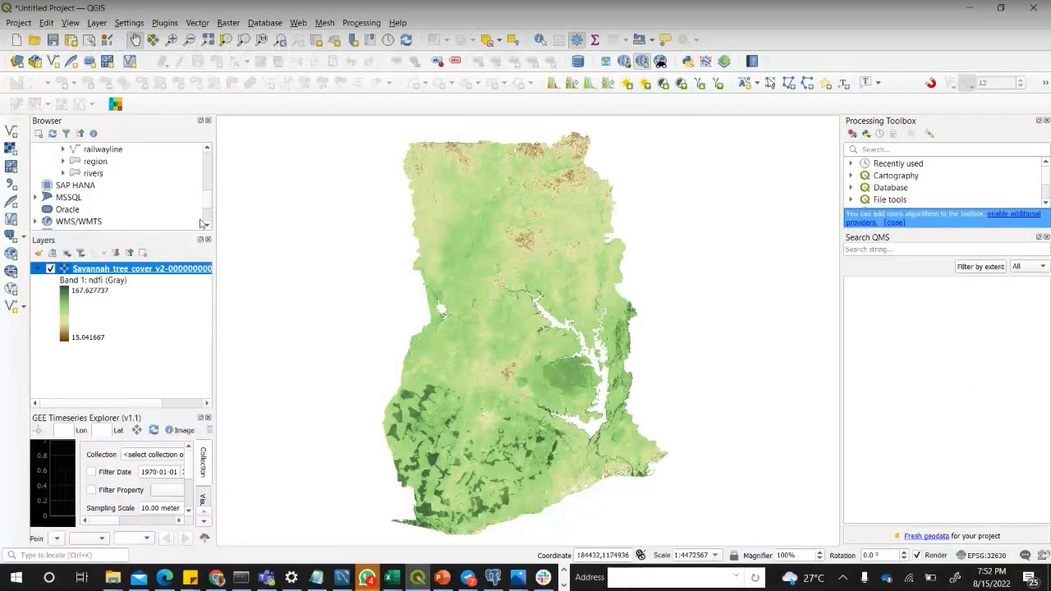
{"action": "right_click", "coordinate": [144, 275]}
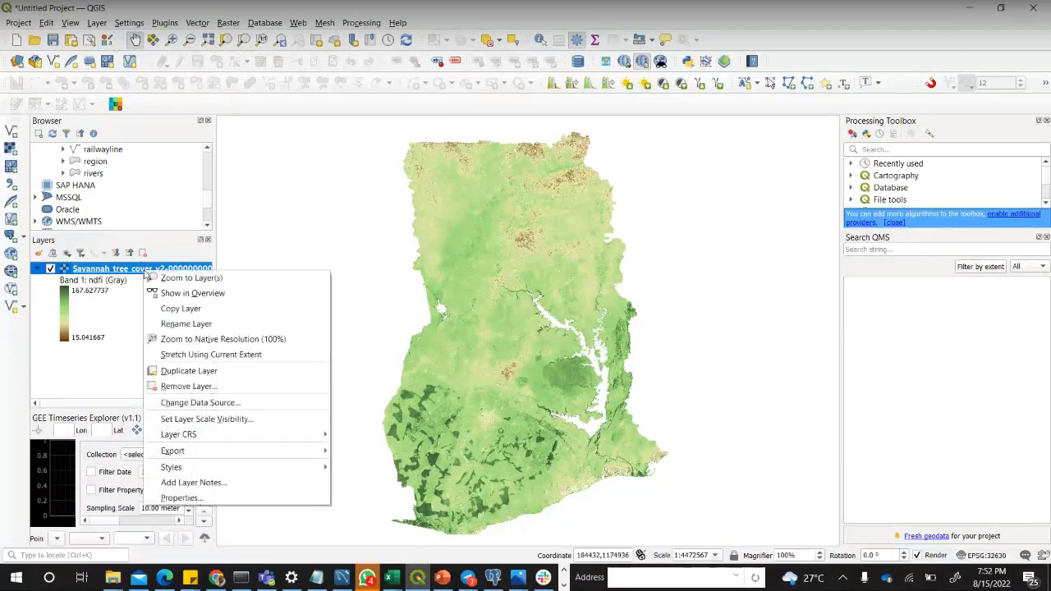
{"action": "left_click", "coordinate": [181, 497]}
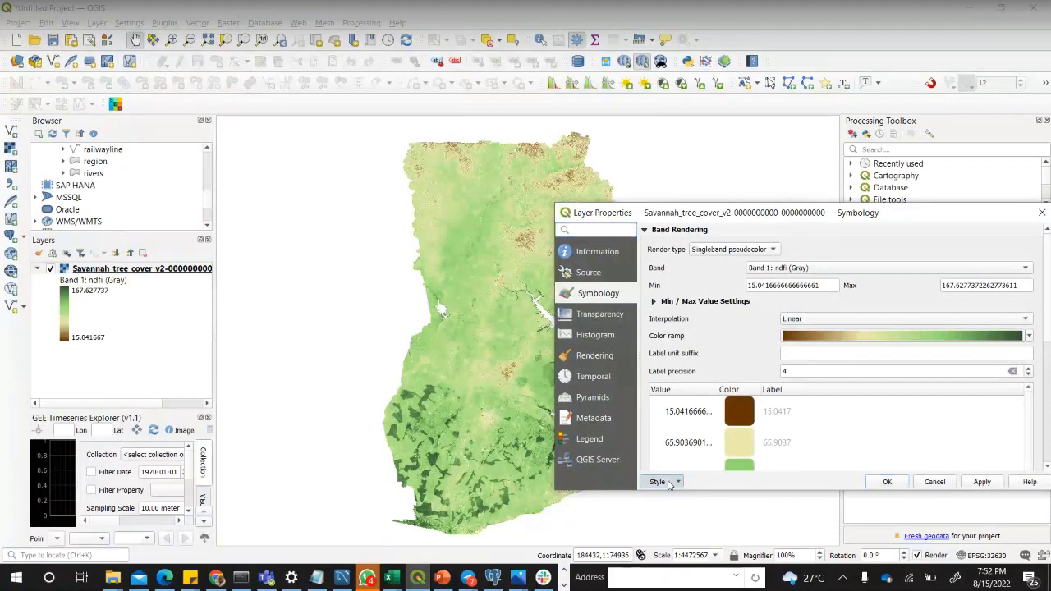
{"action": "left_click", "coordinate": [667, 483]}
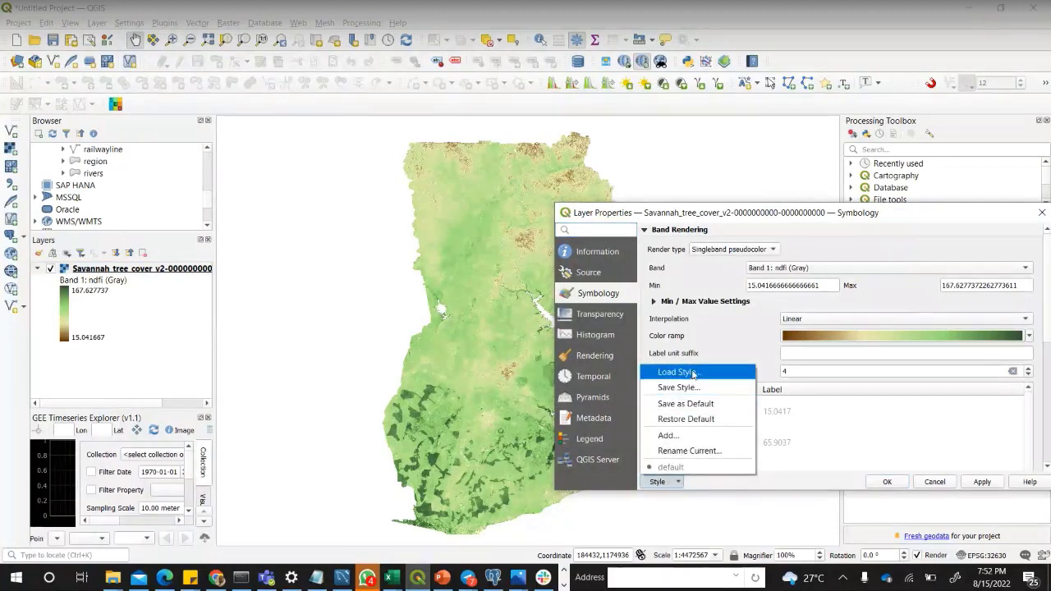
{"action": "left_click", "coordinate": [689, 388]}
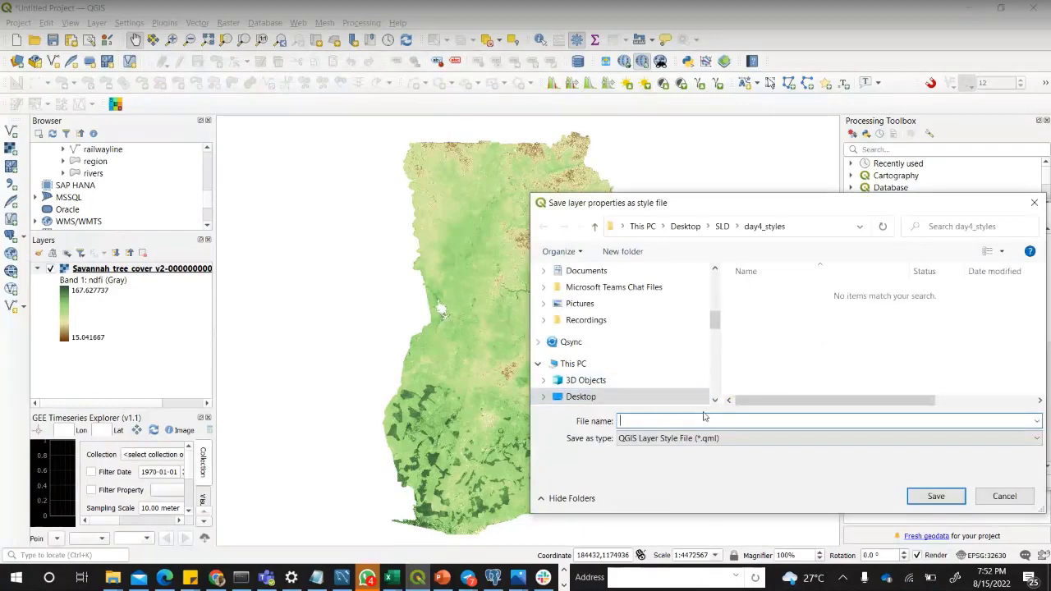
{"action": "left_click", "coordinate": [1005, 497]}
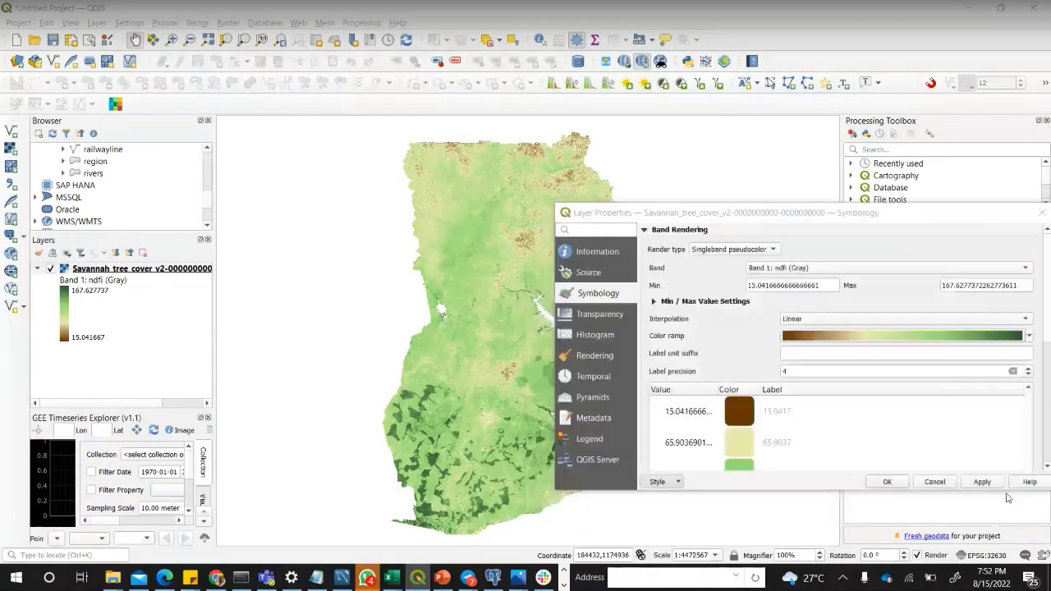
{"action": "left_click", "coordinate": [668, 483]}
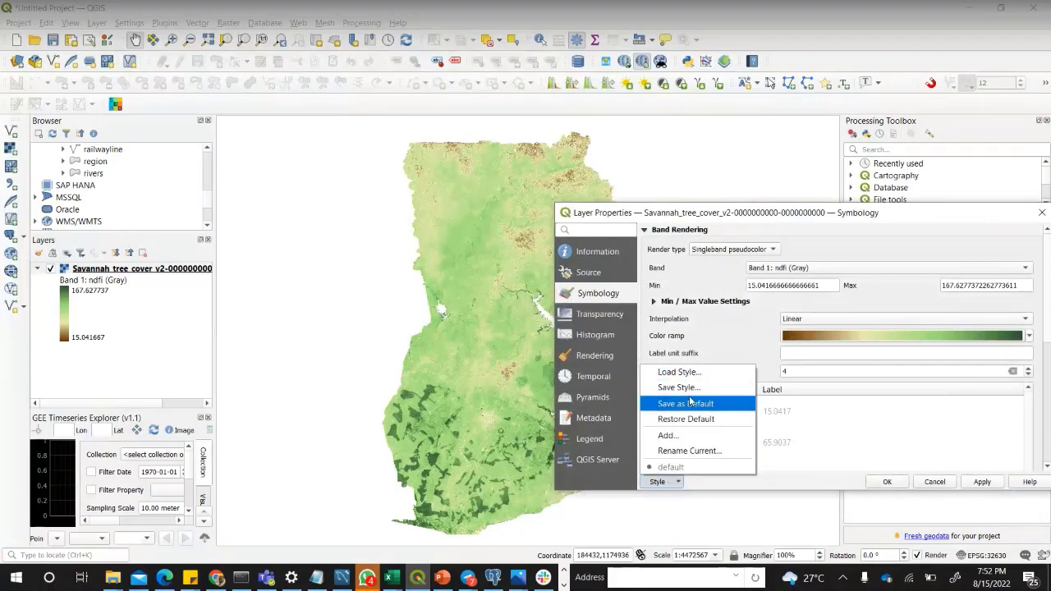
{"action": "left_click", "coordinate": [749, 286]}
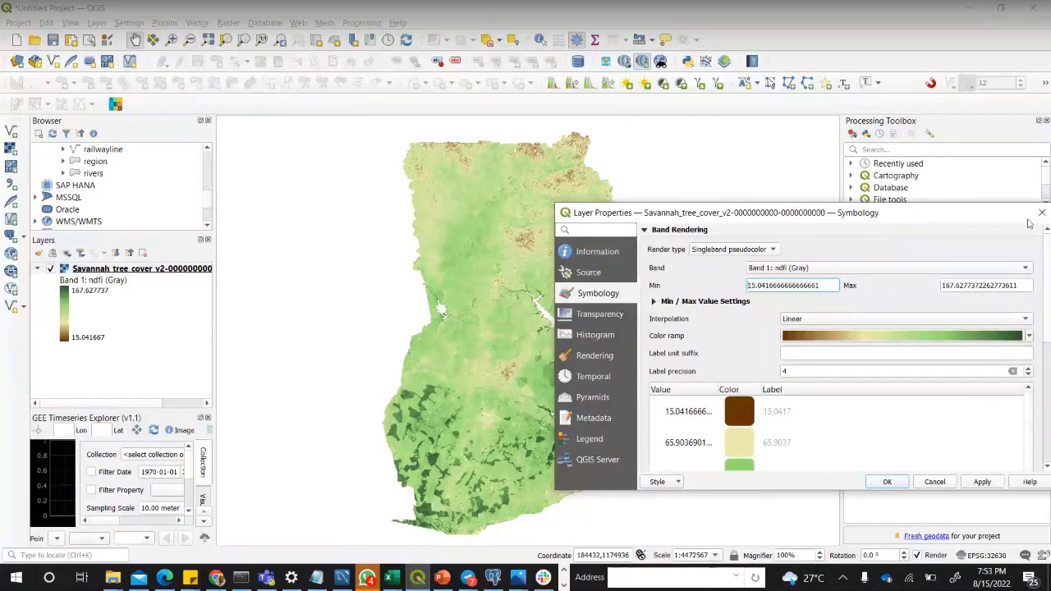
{"action": "left_click_drag", "start_coordinate": [1003, 215], "coordinate": [854, 205]}
{"action": "left_click", "coordinate": [901, 203]}
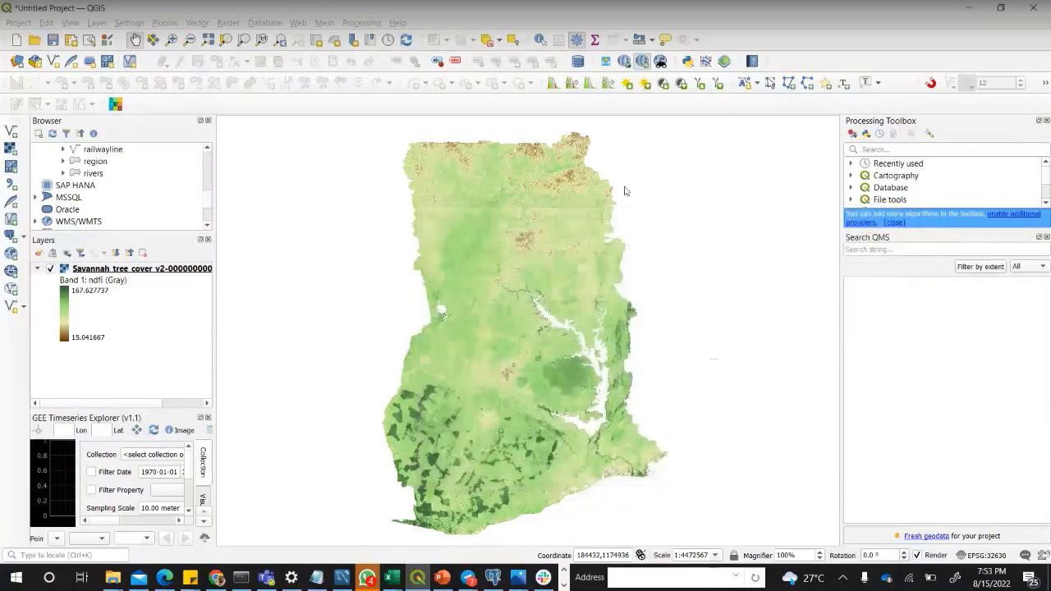
- Search the available plugins for "sld4ra" and review the SLD4raster plugin's description
{"action": "left_click", "coordinate": [116, 104]}
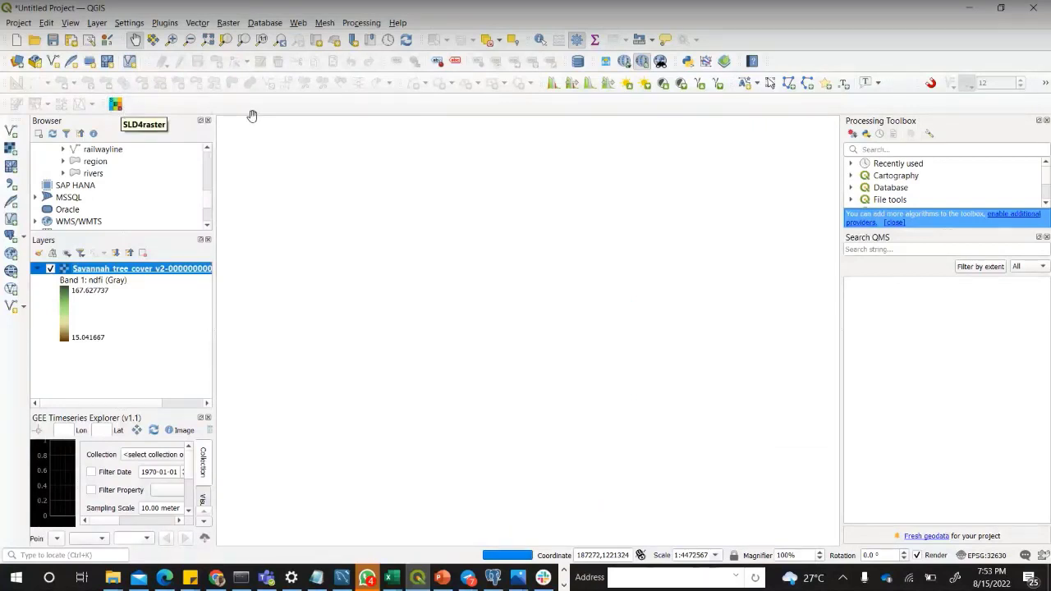
{"action": "left_click", "coordinate": [164, 22]}
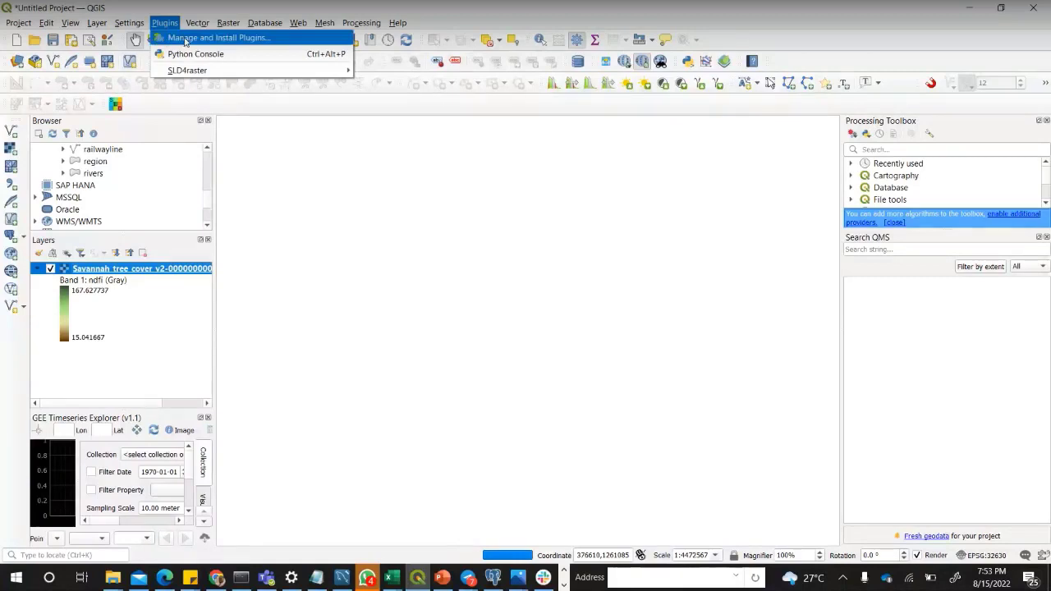
{"action": "left_click", "coordinate": [184, 39]}
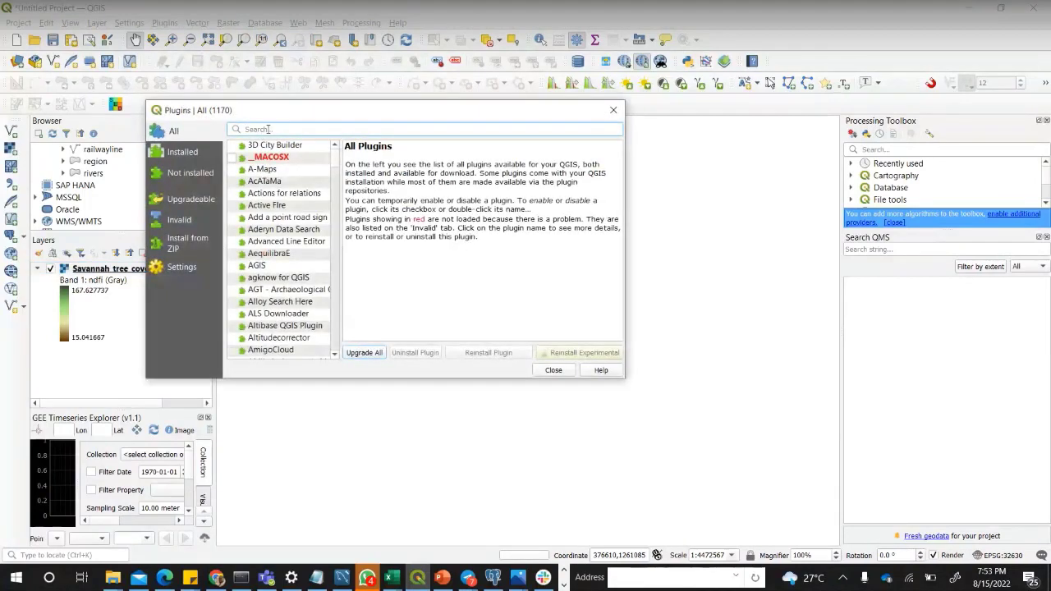
{"action": "type", "text": "sld"}
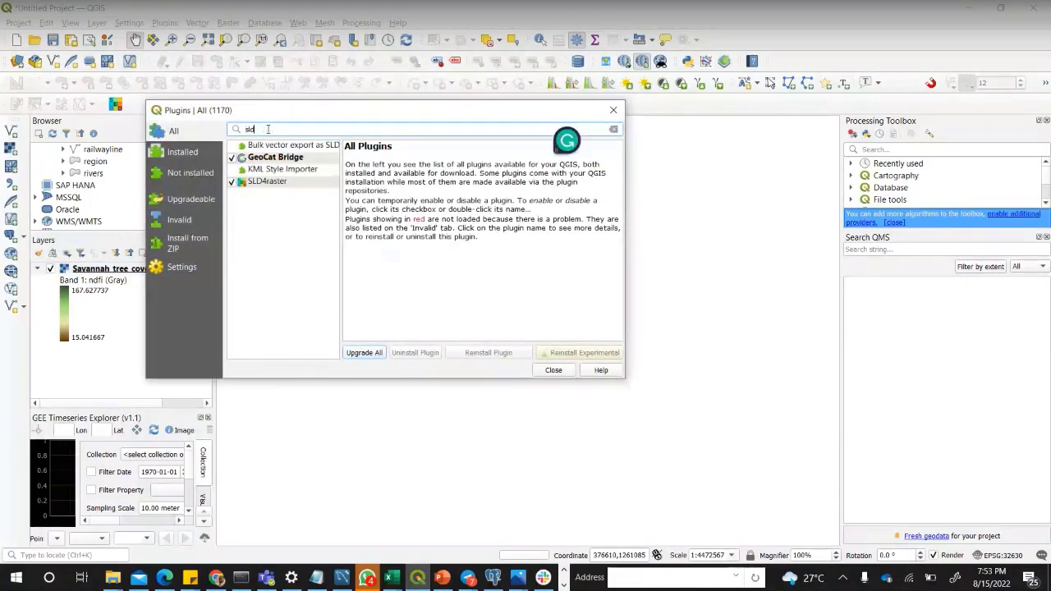
{"action": "type", "text": "4"}
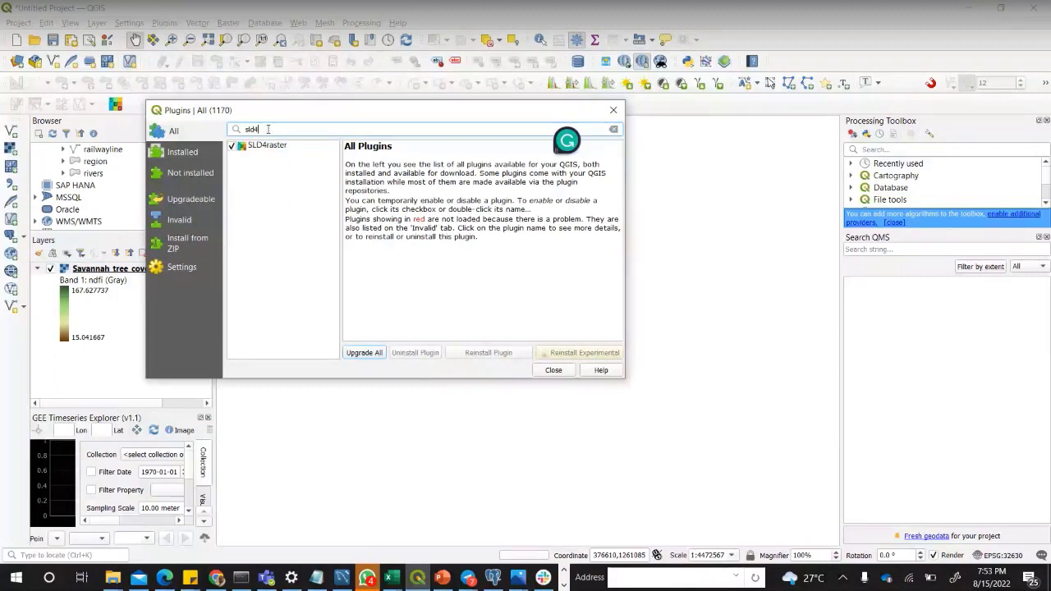
{"action": "type", "text": "ra"}
{"action": "left_click", "coordinate": [269, 146]}
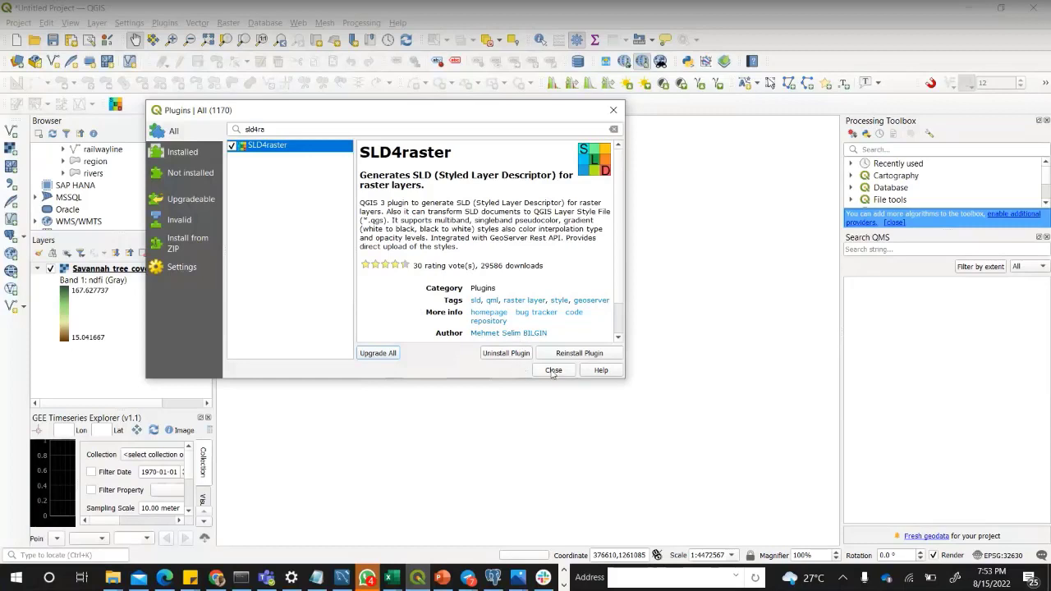
{"action": "left_click", "coordinate": [554, 370]}
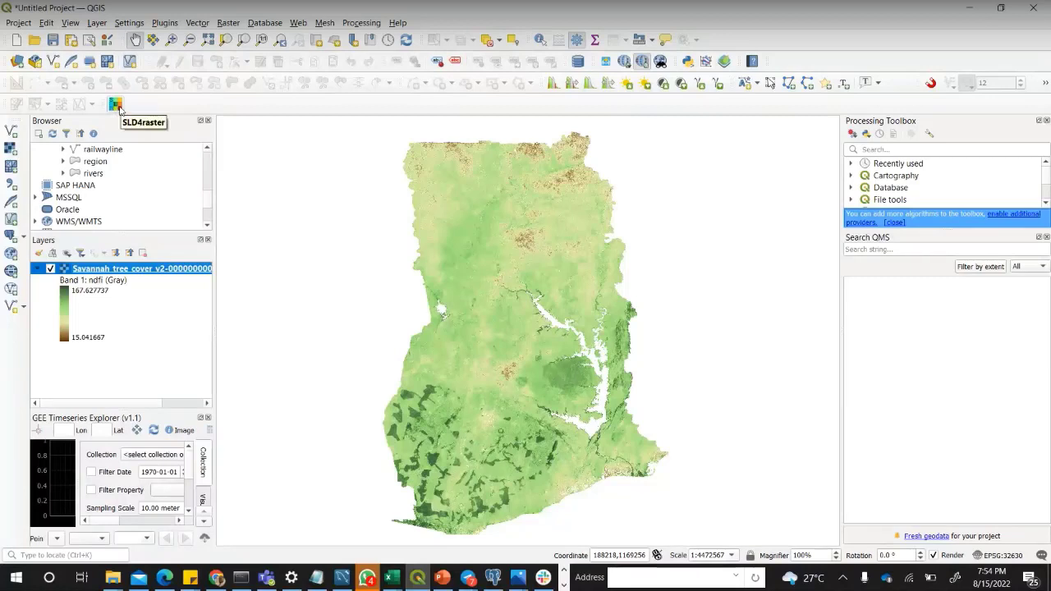
- Generate an SLD document for the Savannah tree cover raster layer with the SLD4raster plugin
{"action": "left_click", "coordinate": [116, 105]}
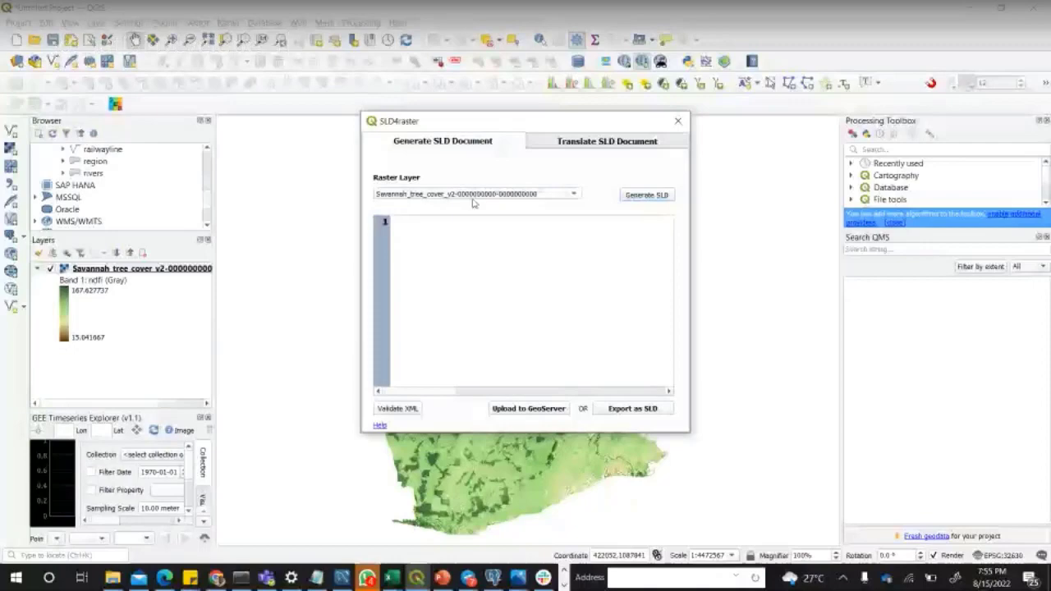
{"action": "left_click", "coordinate": [559, 202]}
{"action": "left_click", "coordinate": [560, 195]}
{"action": "left_click", "coordinate": [650, 197]}
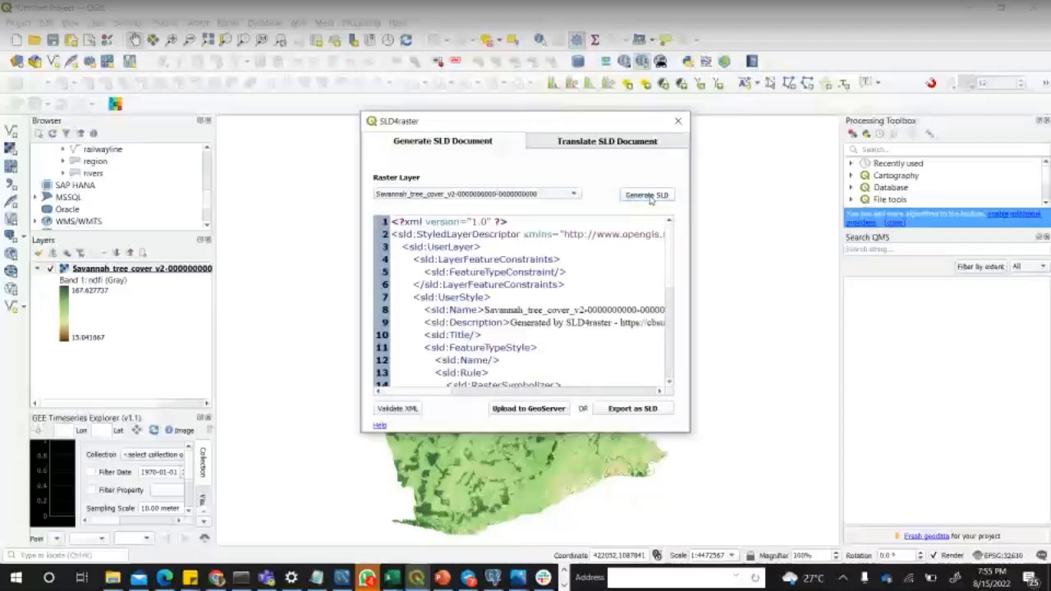
- Examine the generated SLD code, including the raster symbolizer and its color map entries
{"action": "scroll", "coordinate": [557, 288], "scroll_direction": "down", "scroll_amount": 5}
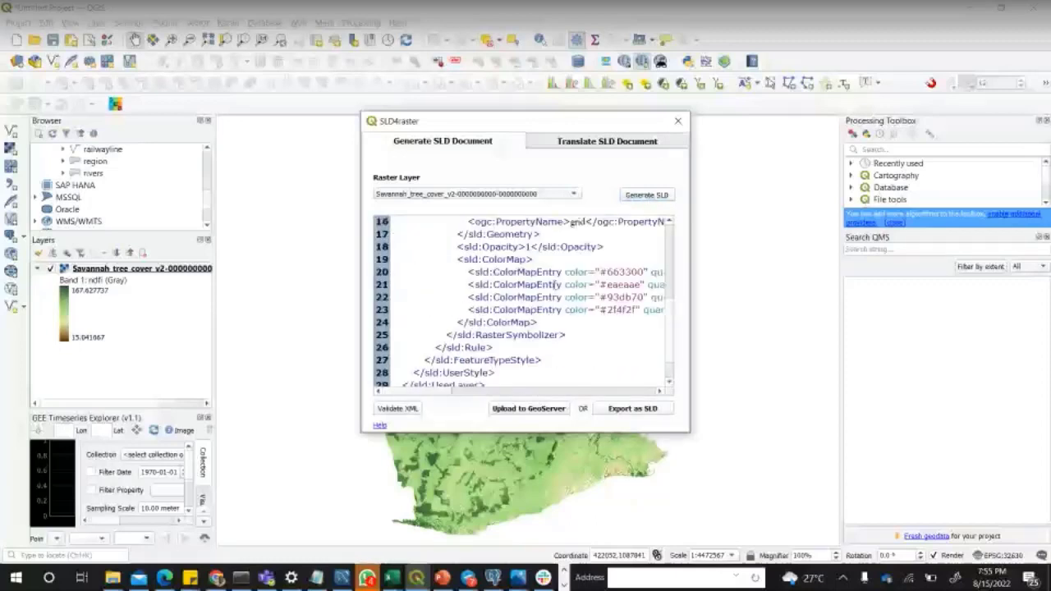
{"action": "scroll", "coordinate": [557, 283], "scroll_direction": "up", "scroll_amount": 1}
{"action": "scroll", "coordinate": [556, 283], "scroll_direction": "up", "scroll_amount": 1}
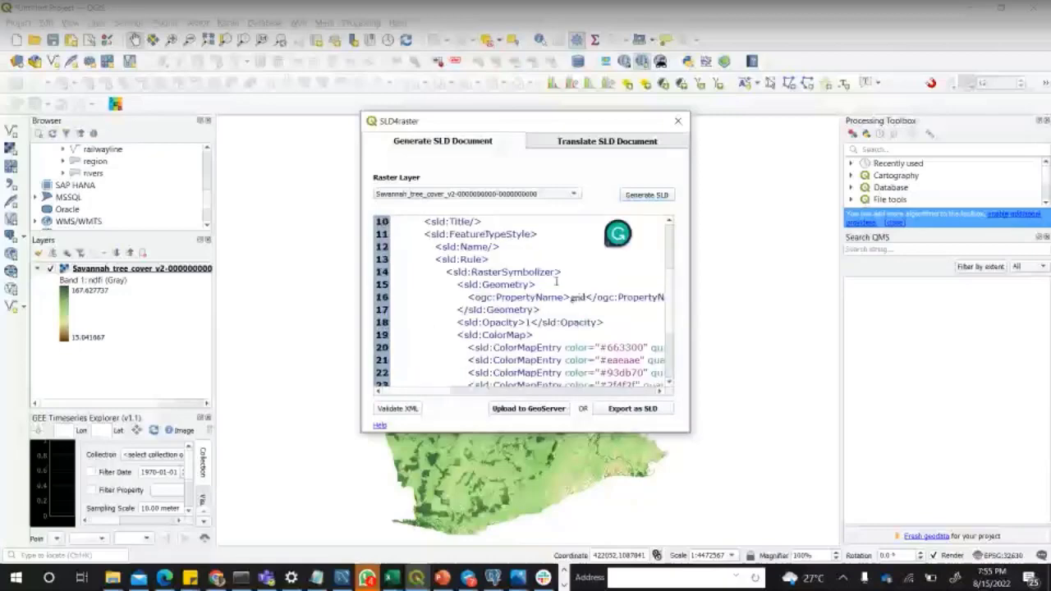
{"action": "scroll", "coordinate": [555, 281], "scroll_direction": "down", "scroll_amount": 3}
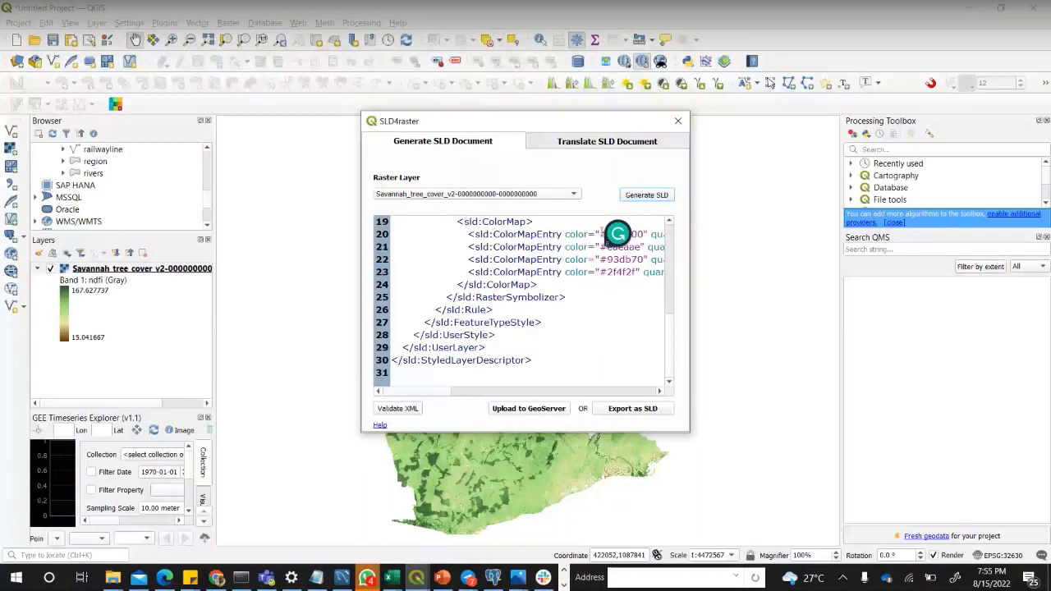
{"action": "scroll", "coordinate": [534, 272], "scroll_direction": "up", "scroll_amount": 1}
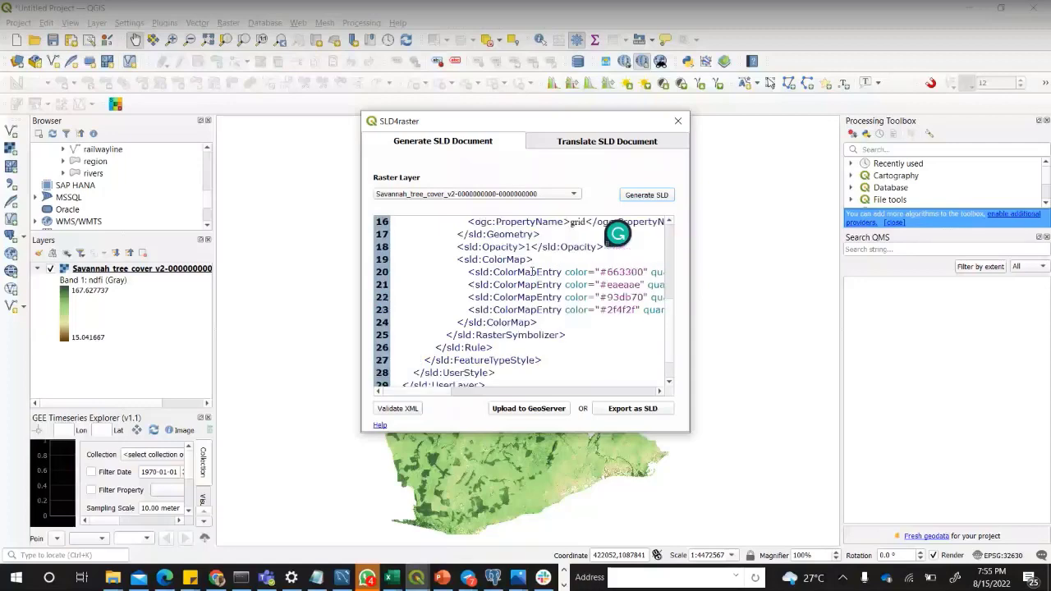
{"action": "scroll", "coordinate": [534, 272], "scroll_direction": "up", "scroll_amount": 5}
{"action": "scroll", "coordinate": [532, 262], "scroll_direction": "down", "scroll_amount": 3}
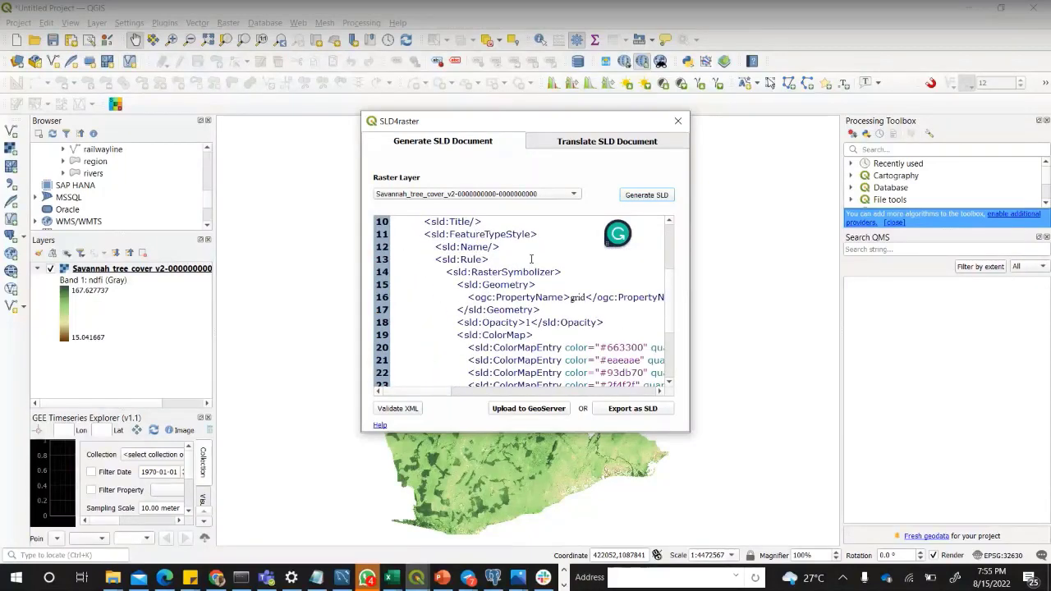
{"action": "scroll", "coordinate": [531, 258], "scroll_direction": "down", "scroll_amount": 1}
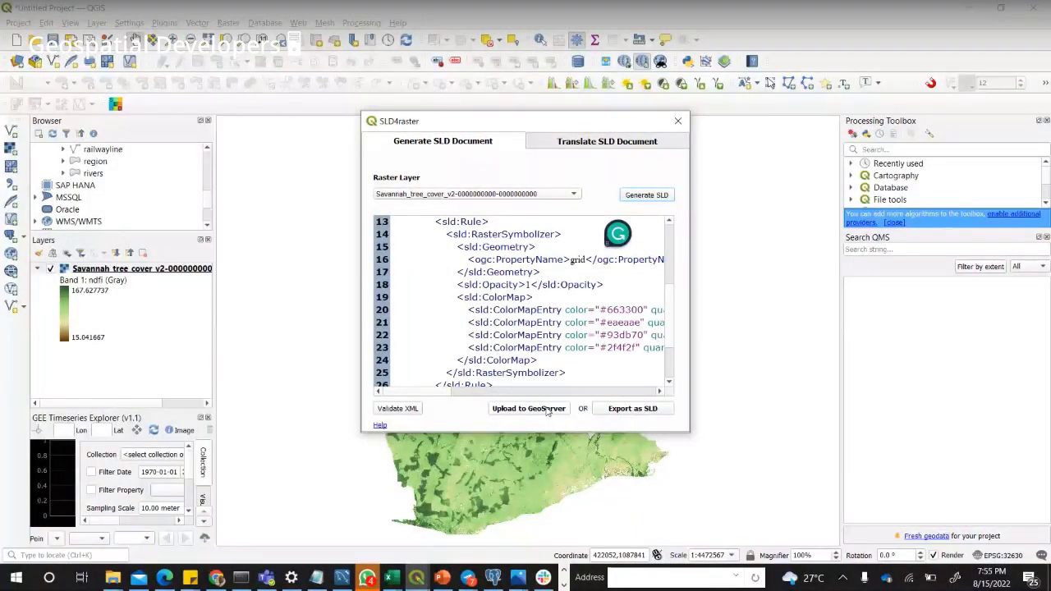
- Start exporting the generated style as an SLD file and browse to the day4_styles folder inside SLD on the Desktop
{"action": "left_click", "coordinate": [622, 410]}
{"action": "left_click", "coordinate": [622, 413]}
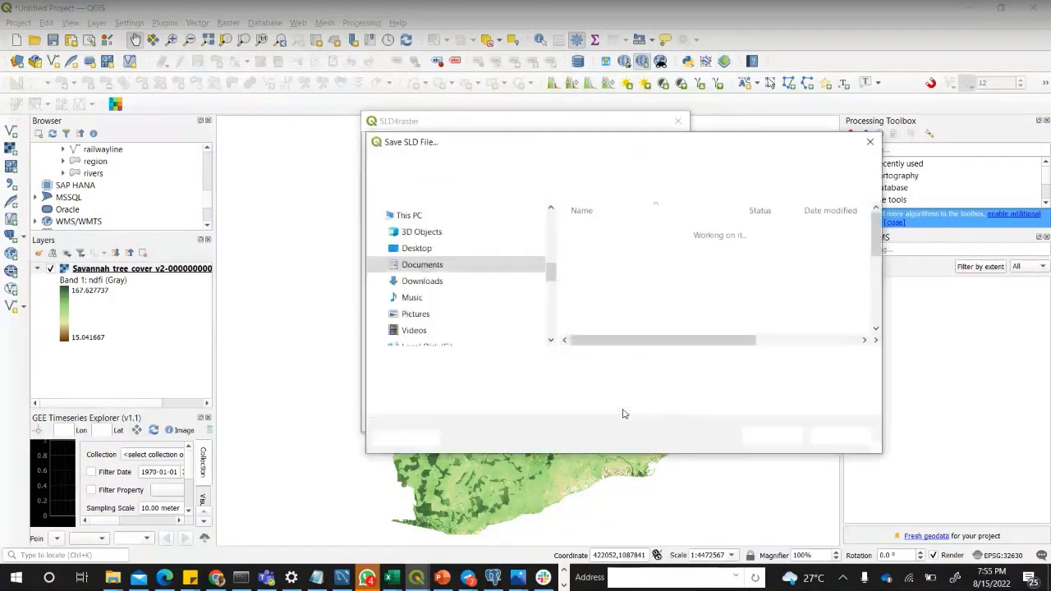
{"action": "scroll", "coordinate": [491, 273], "scroll_direction": "down", "scroll_amount": 3}
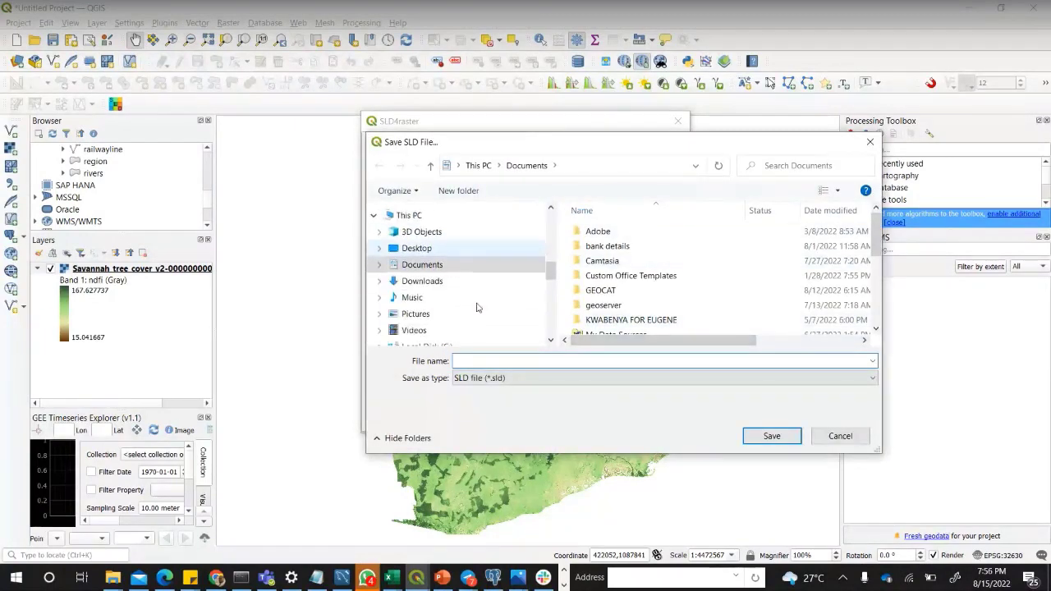
{"action": "left_click", "coordinate": [433, 326]}
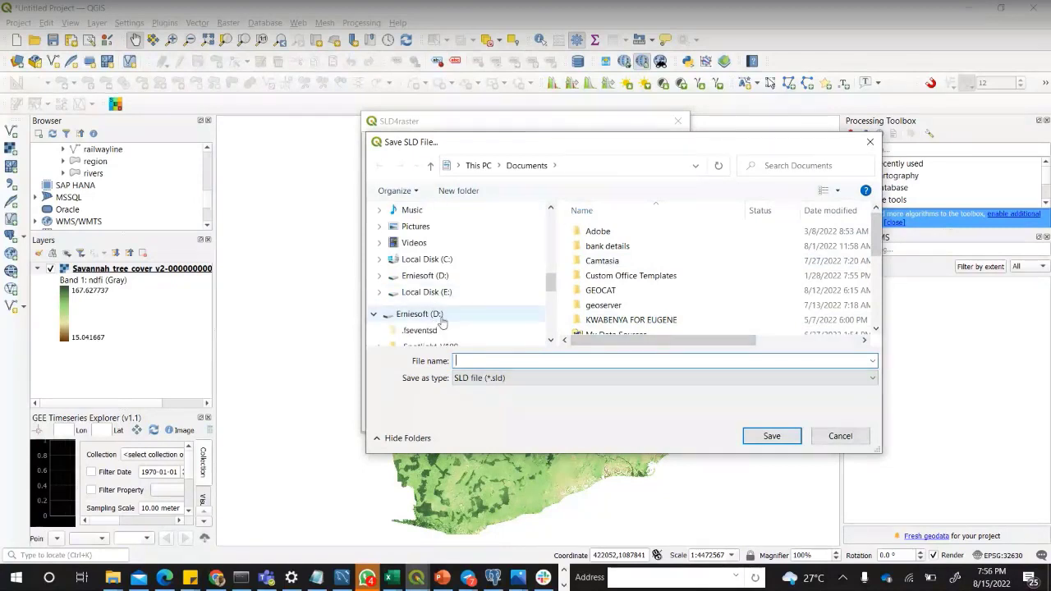
{"action": "scroll", "coordinate": [444, 258], "scroll_direction": "up", "scroll_amount": 2}
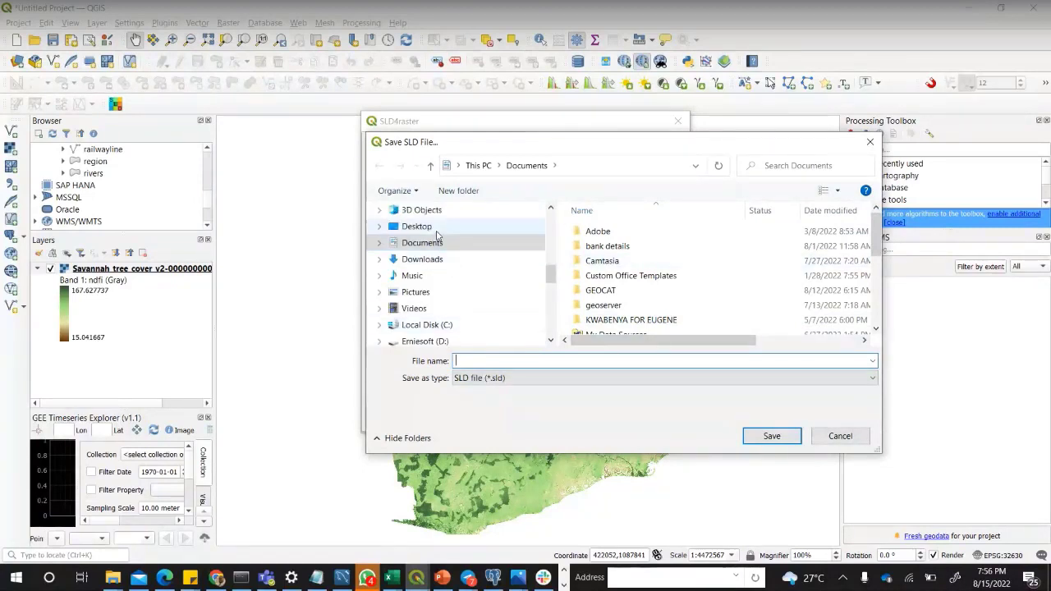
{"action": "left_click", "coordinate": [419, 226]}
{"action": "scroll", "coordinate": [697, 287], "scroll_direction": "down", "scroll_amount": 5}
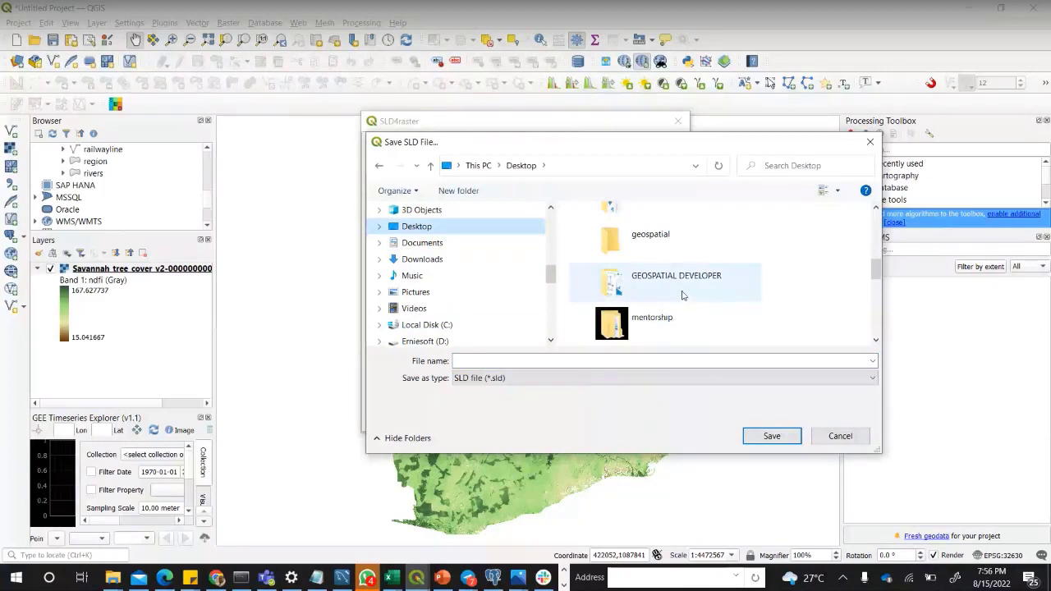
{"action": "scroll", "coordinate": [680, 293], "scroll_direction": "down", "scroll_amount": 2}
{"action": "left_click", "coordinate": [655, 332]}
{"action": "double_click", "coordinate": [655, 331]}
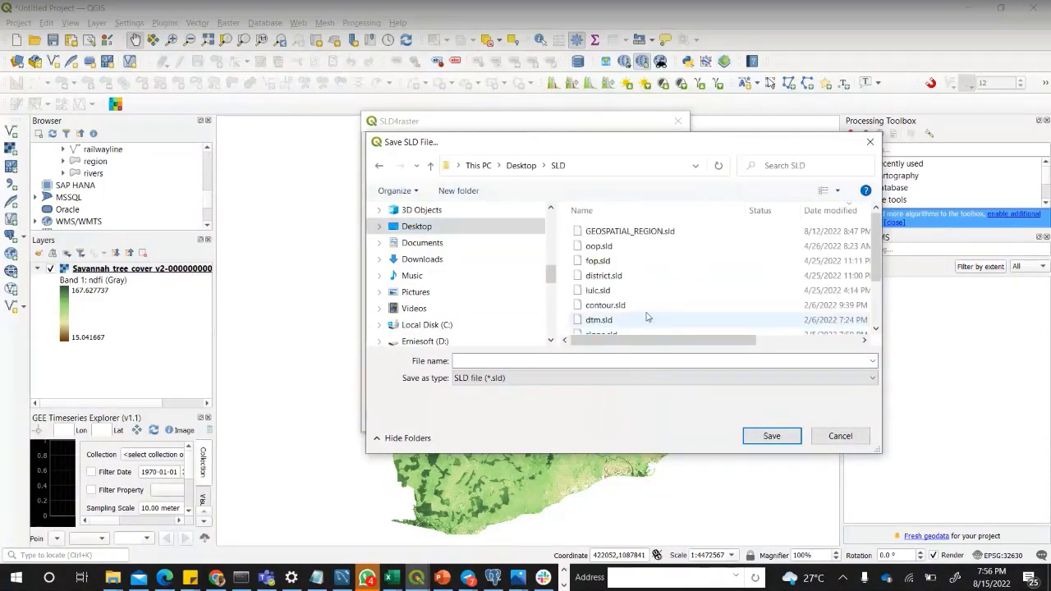
{"action": "scroll", "coordinate": [637, 305], "scroll_direction": "down", "scroll_amount": 3}
{"action": "left_click", "coordinate": [624, 306]}
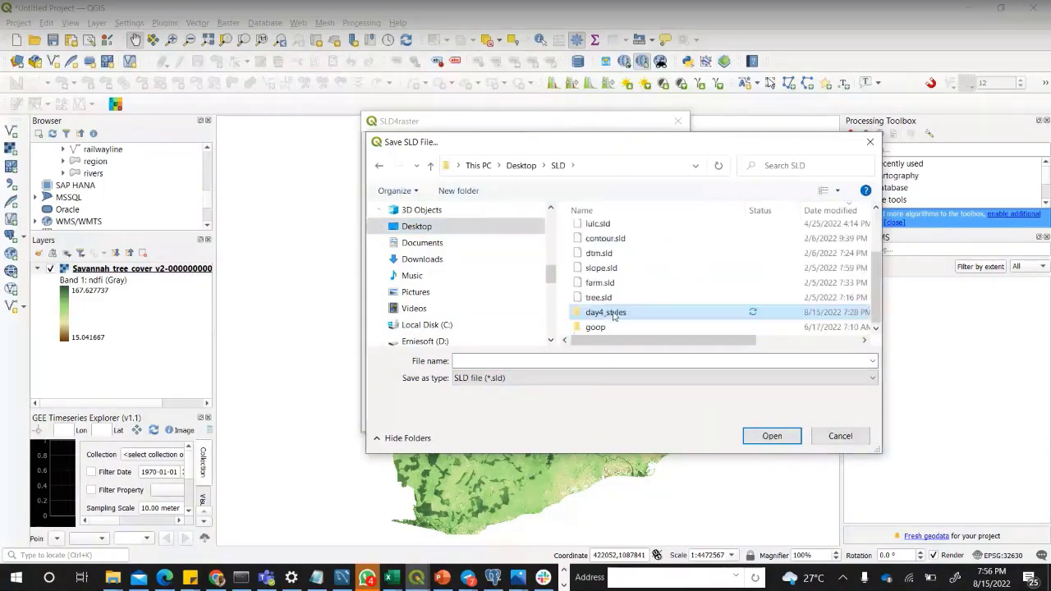
{"action": "double_click", "coordinate": [624, 306]}
- Save the SLD file as treecover, acknowledge the confirmation and close the SLD4raster dialog
{"action": "left_click", "coordinate": [510, 362]}
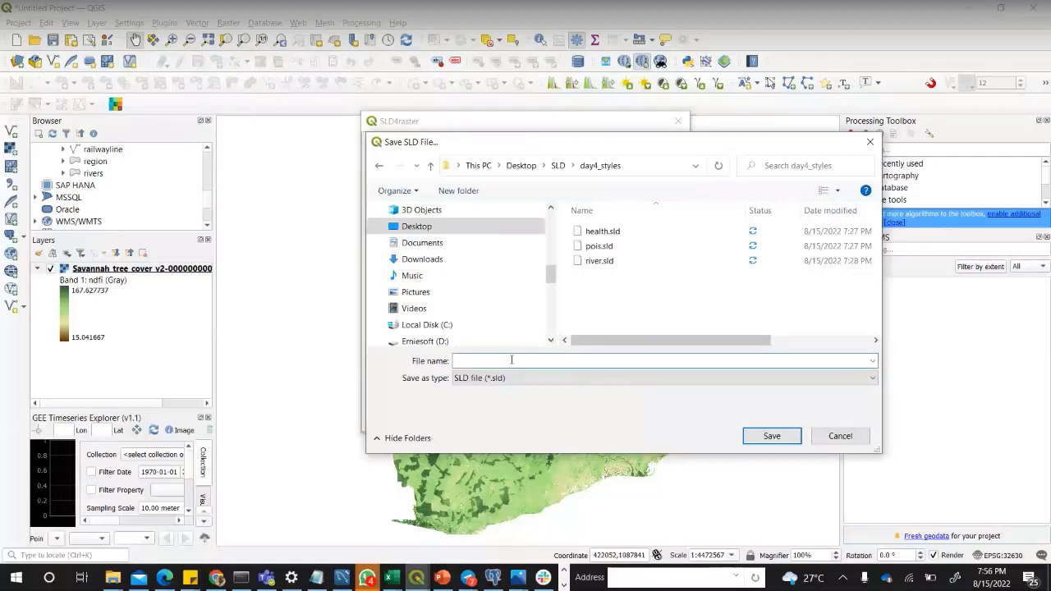
{"action": "type", "text": "tr"}
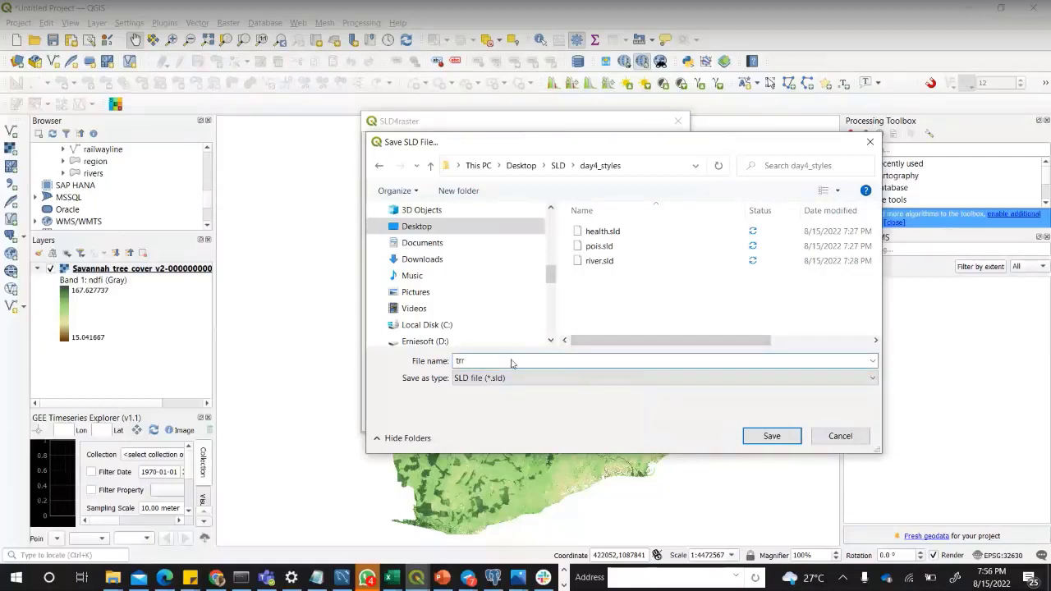
{"action": "type", "text": "r"}
{"action": "key", "text": "BackSpace"}
{"action": "type", "text": "eecover"}
{"action": "left_click", "coordinate": [777, 439]}
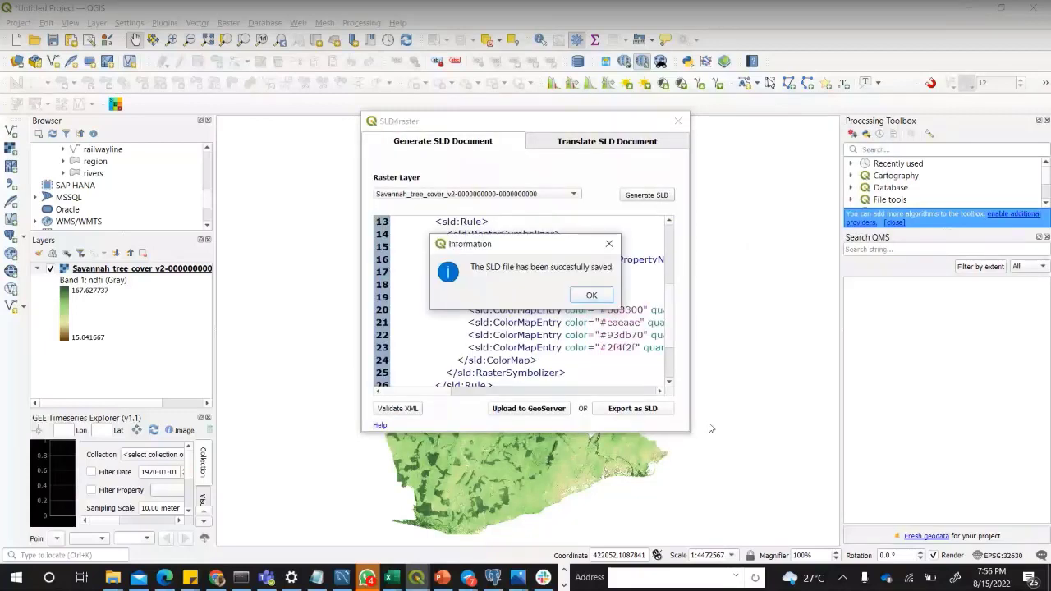
{"action": "left_click", "coordinate": [590, 296]}
{"action": "left_click", "coordinate": [678, 121]}
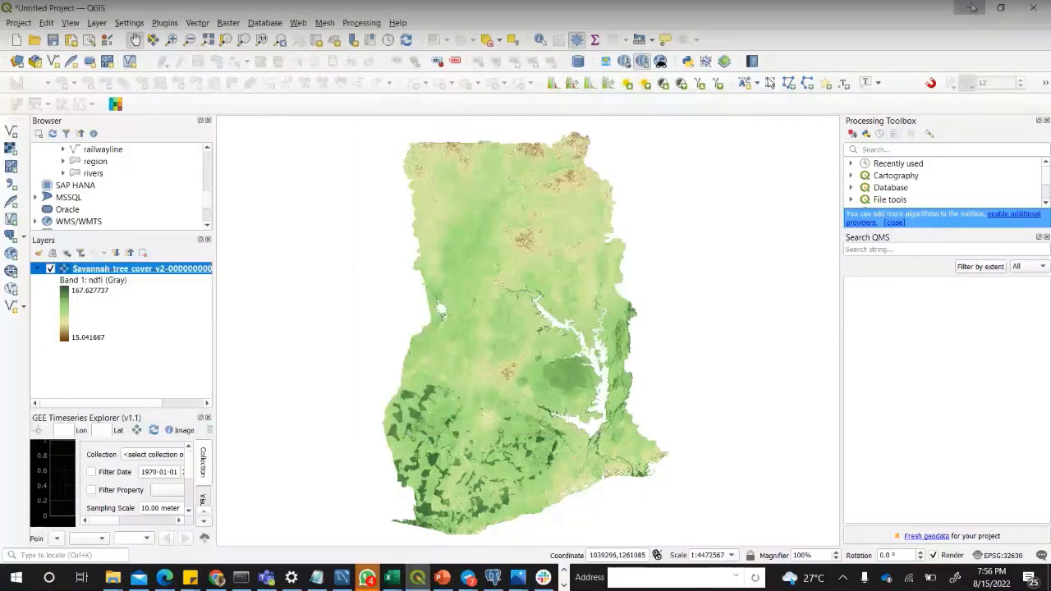
- Switch to GeoServer in the browser, start a new style and upload treecover.sld from day4_styles as its content
{"action": "left_click", "coordinate": [971, 7]}
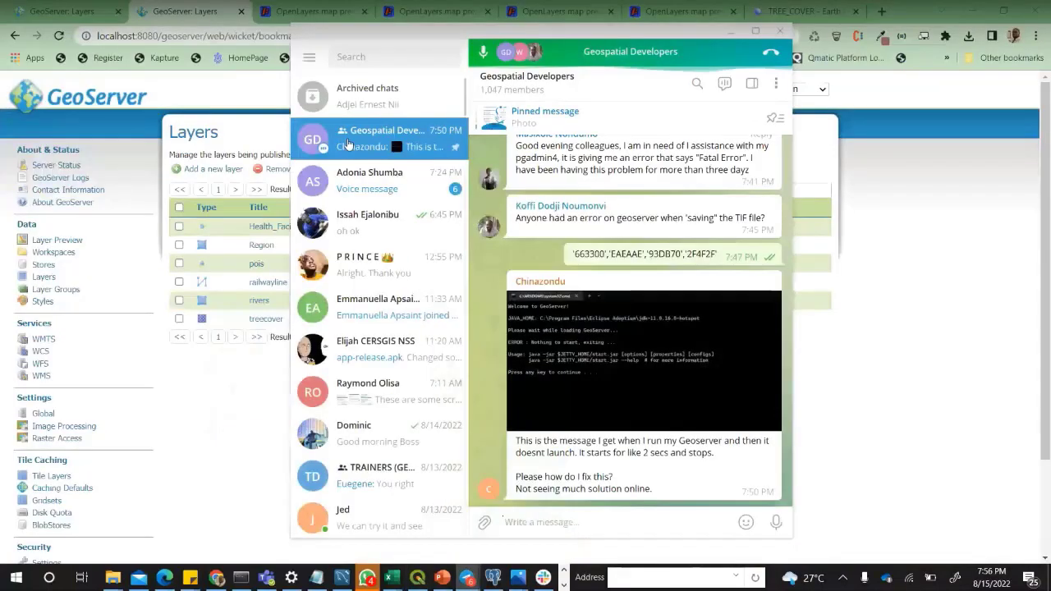
{"action": "left_click", "coordinate": [287, 115]}
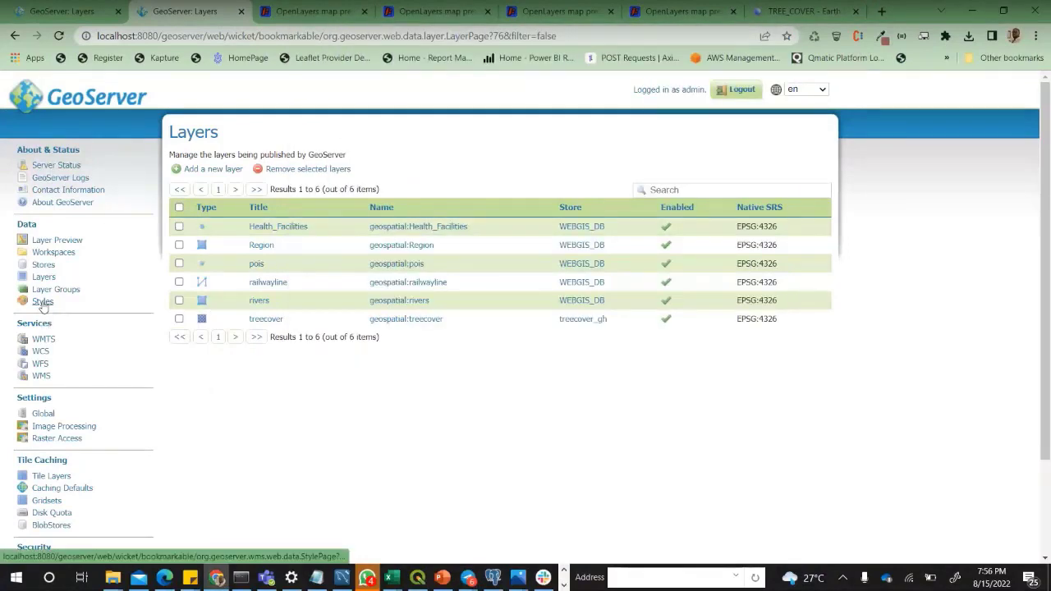
{"action": "left_click", "coordinate": [43, 302]}
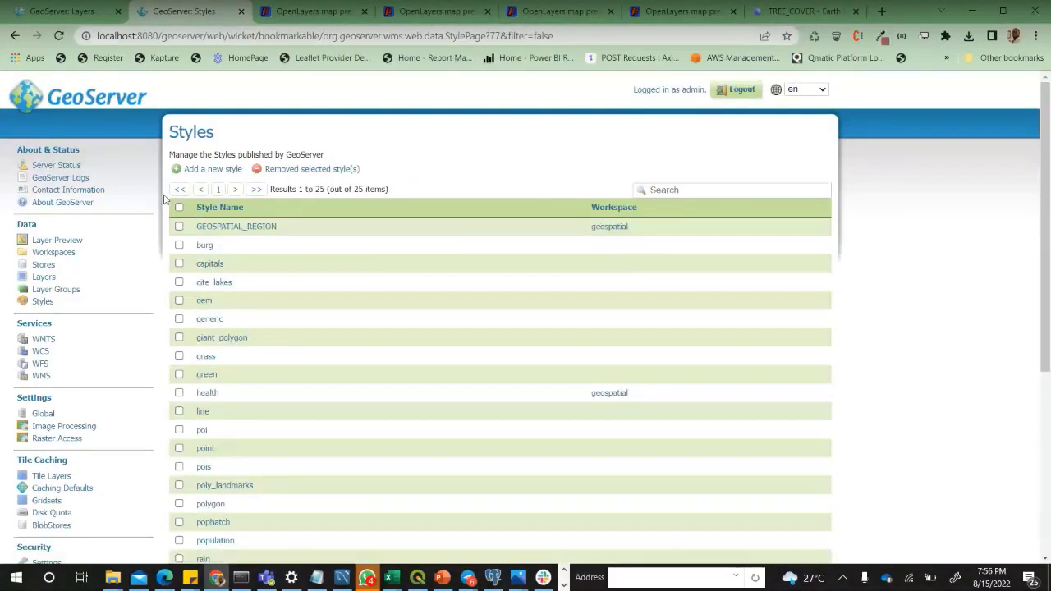
{"action": "left_click", "coordinate": [205, 170]}
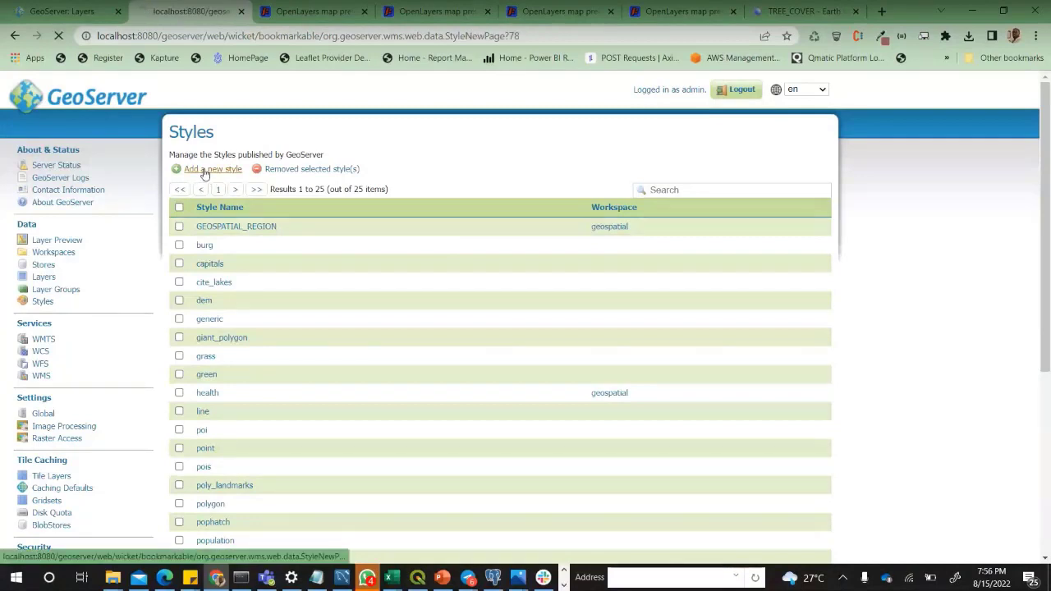
{"action": "left_click", "coordinate": [210, 421]}
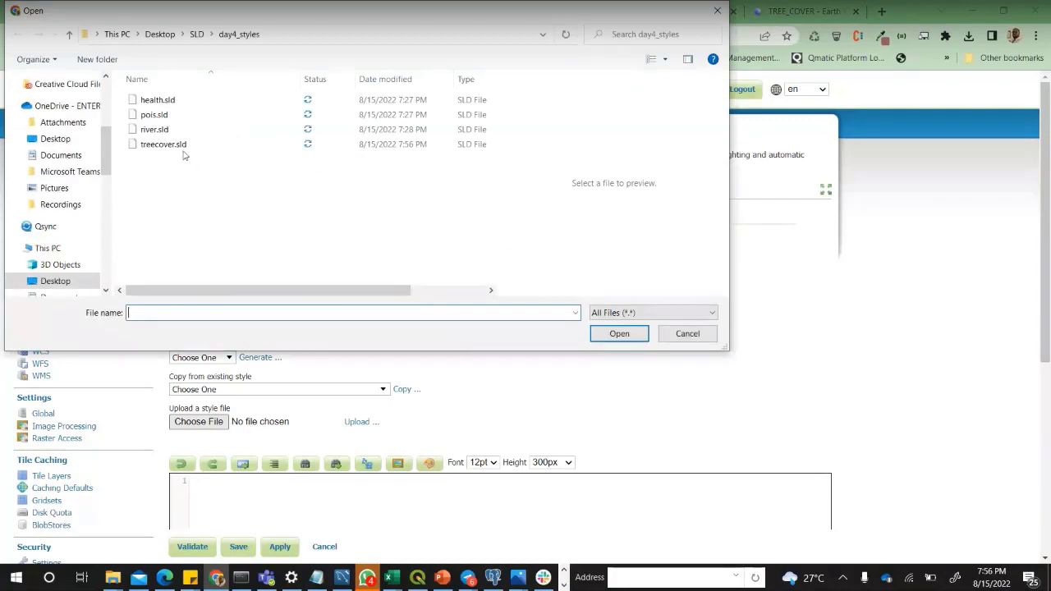
{"action": "double_click", "coordinate": [179, 145]}
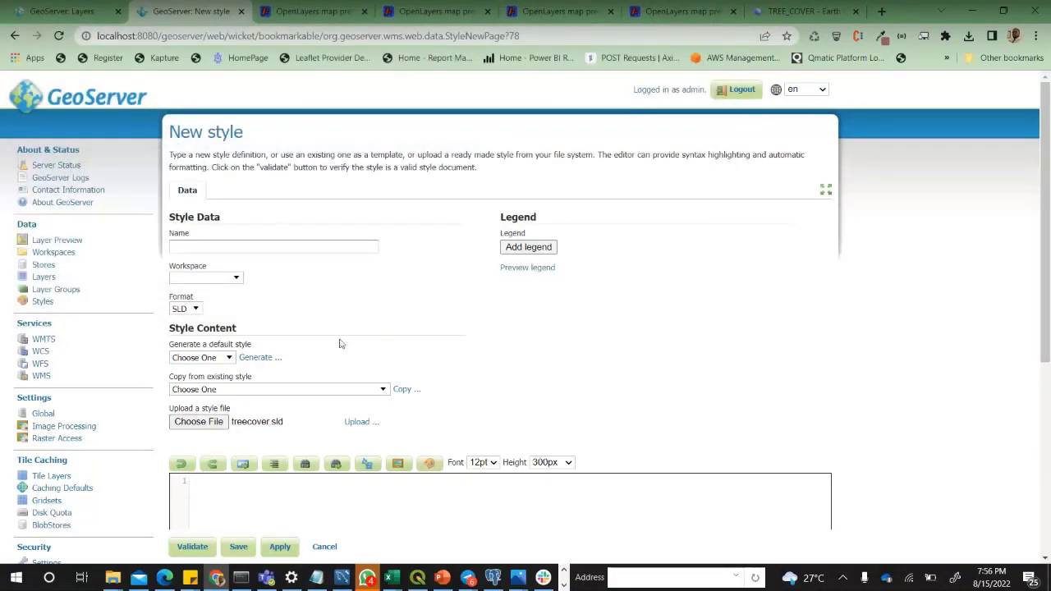
{"action": "left_click", "coordinate": [364, 423]}
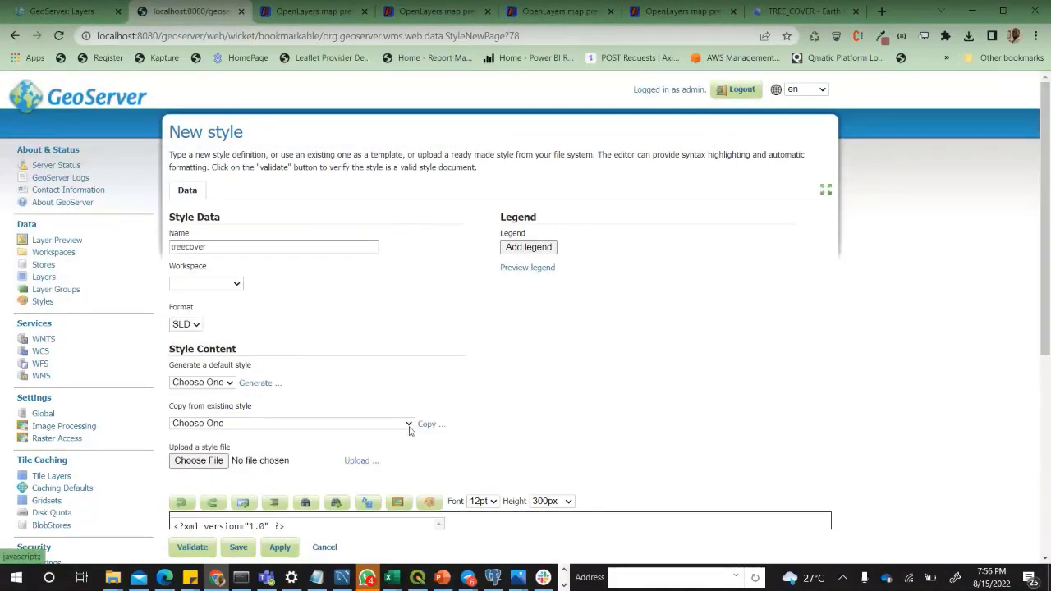
- Review the uploaded SLD code, including its color map entries, and preview the style's legend
{"action": "scroll", "coordinate": [422, 428], "scroll_direction": "down", "scroll_amount": 6}
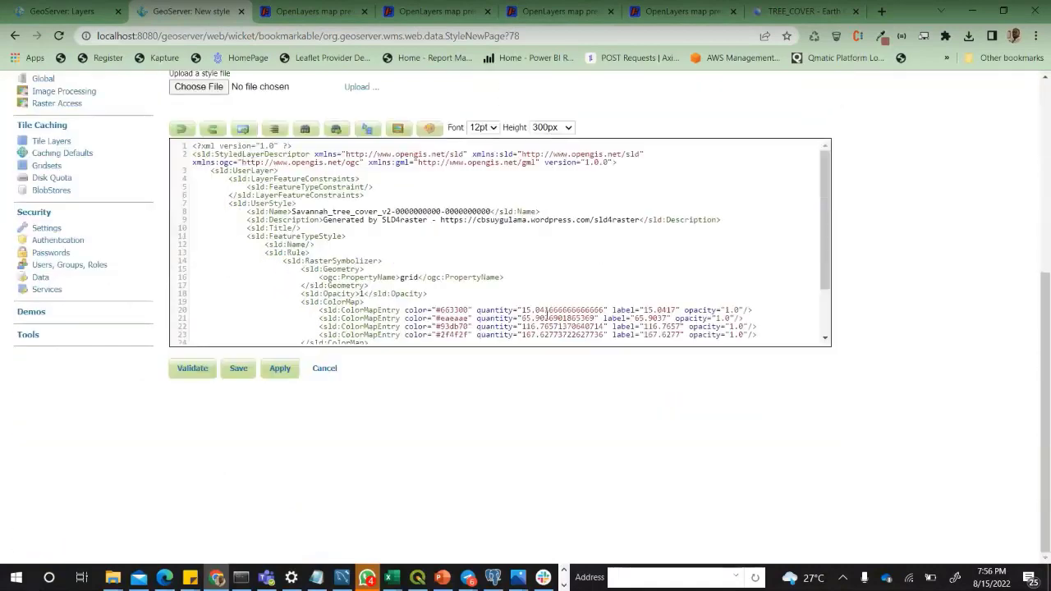
{"action": "scroll", "coordinate": [462, 224], "scroll_direction": "up", "scroll_amount": 5}
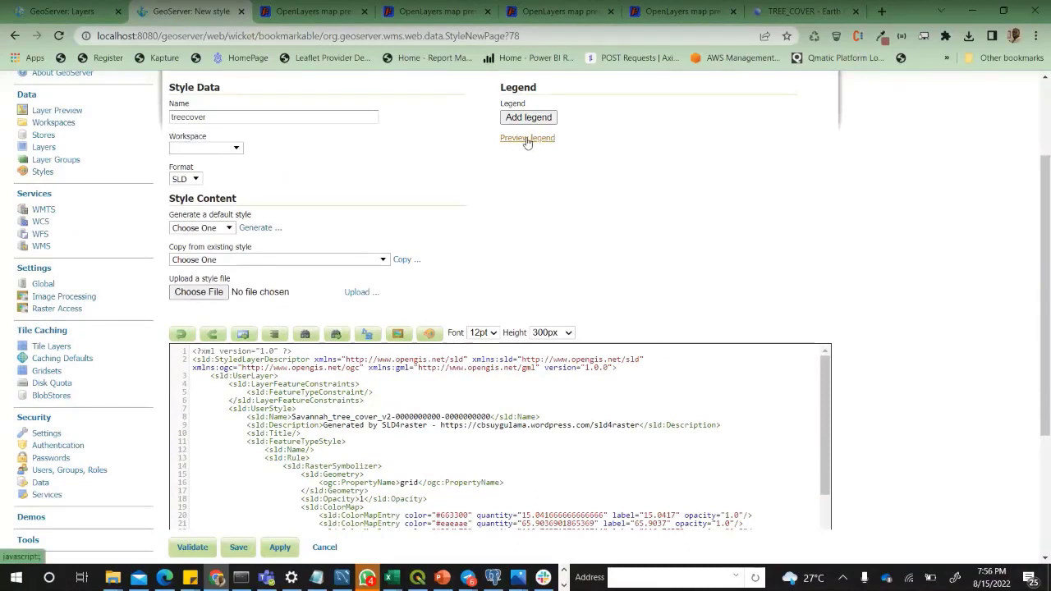
{"action": "left_click", "coordinate": [530, 140]}
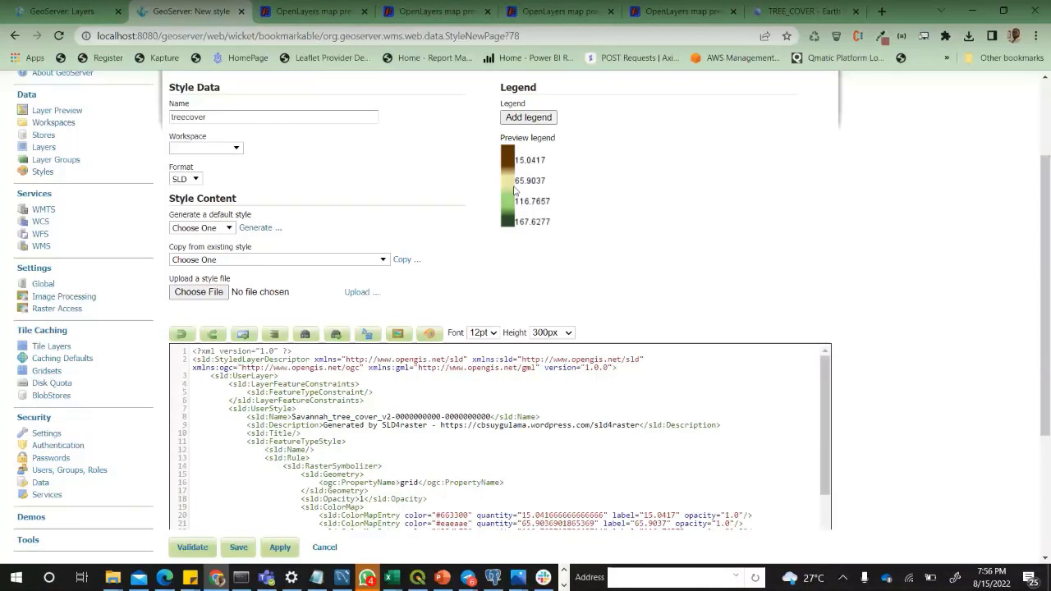
- Assign the treecover style to the geospatial workspace, validate its SLD code and save the style
{"action": "left_click", "coordinate": [235, 148]}
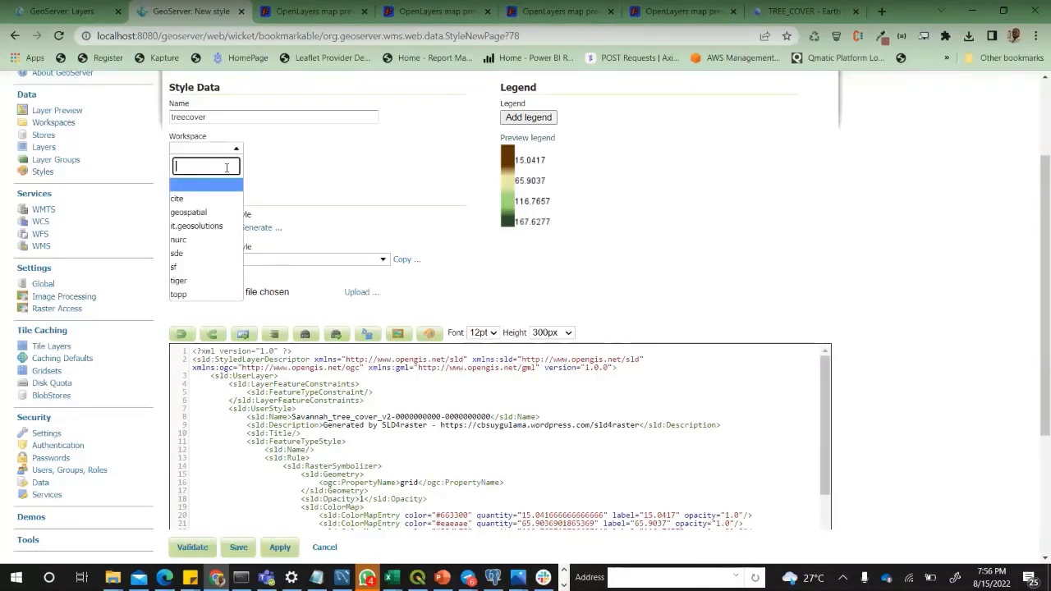
{"action": "left_click", "coordinate": [215, 212]}
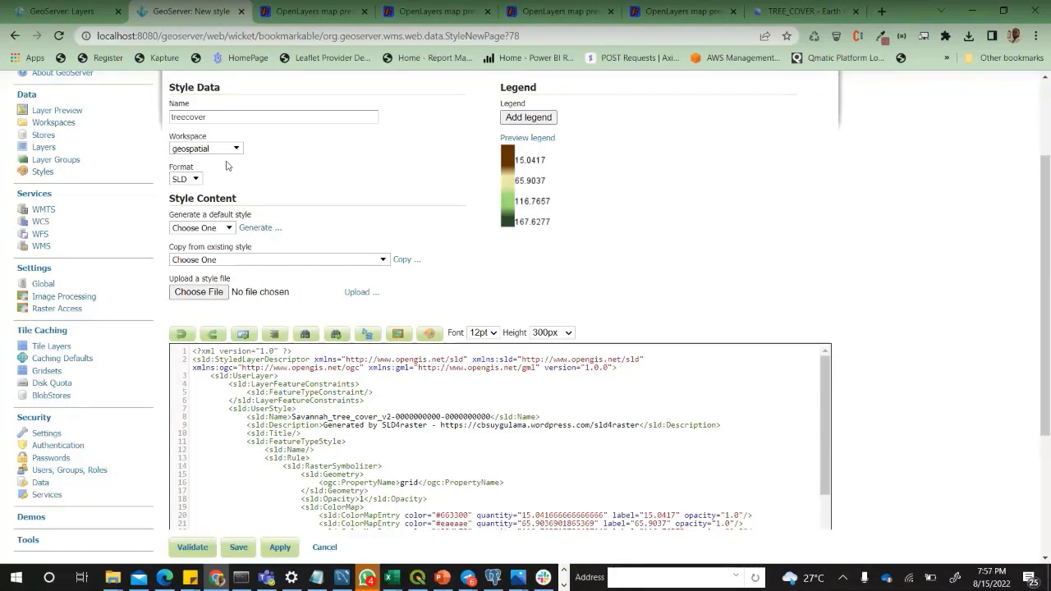
{"action": "left_click", "coordinate": [231, 118]}
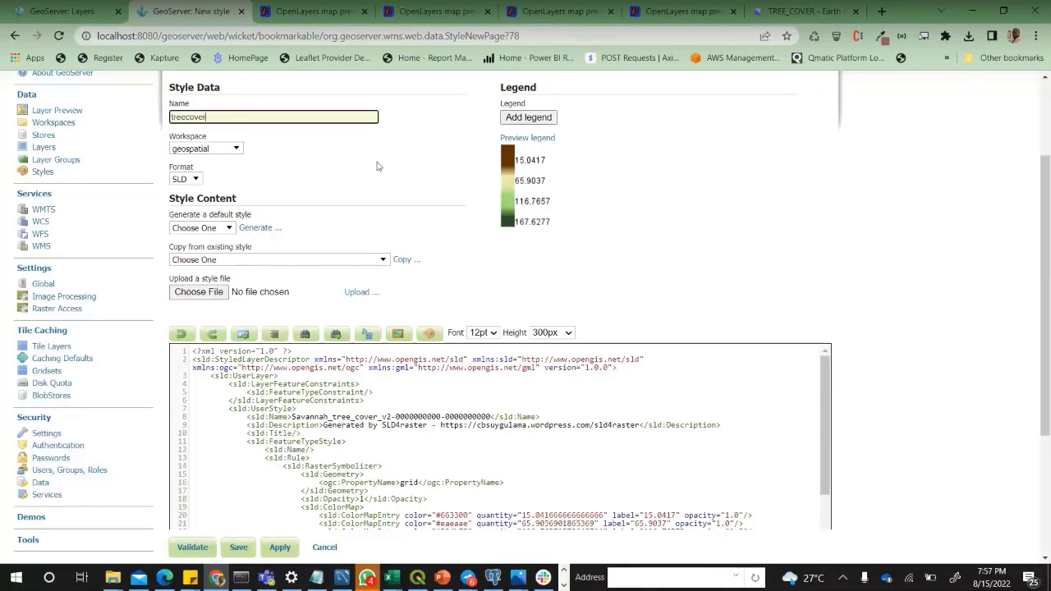
{"action": "scroll", "coordinate": [530, 433], "scroll_direction": "down", "scroll_amount": 3}
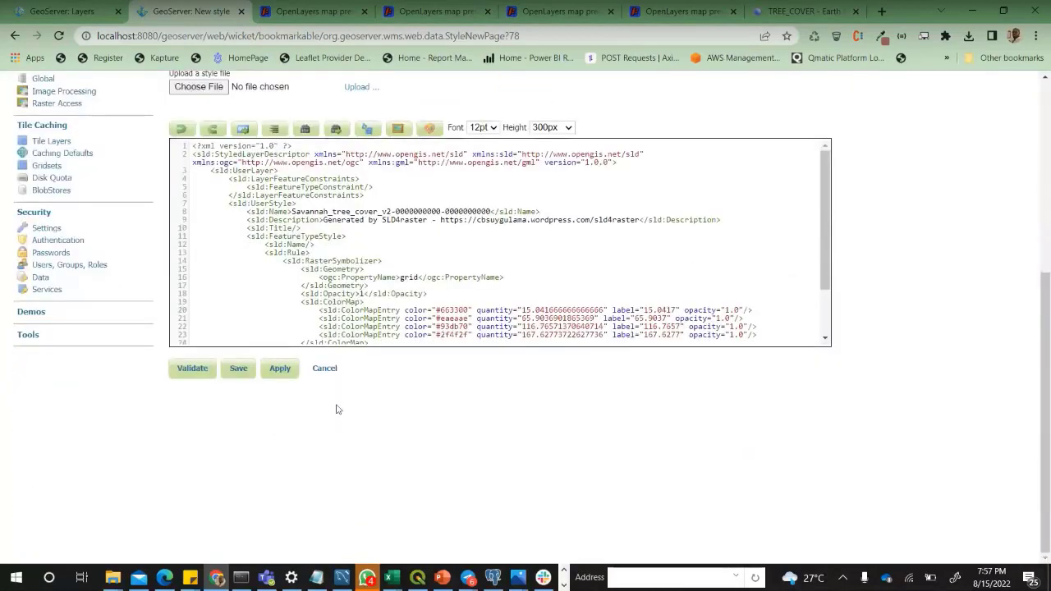
{"action": "left_click", "coordinate": [197, 369]}
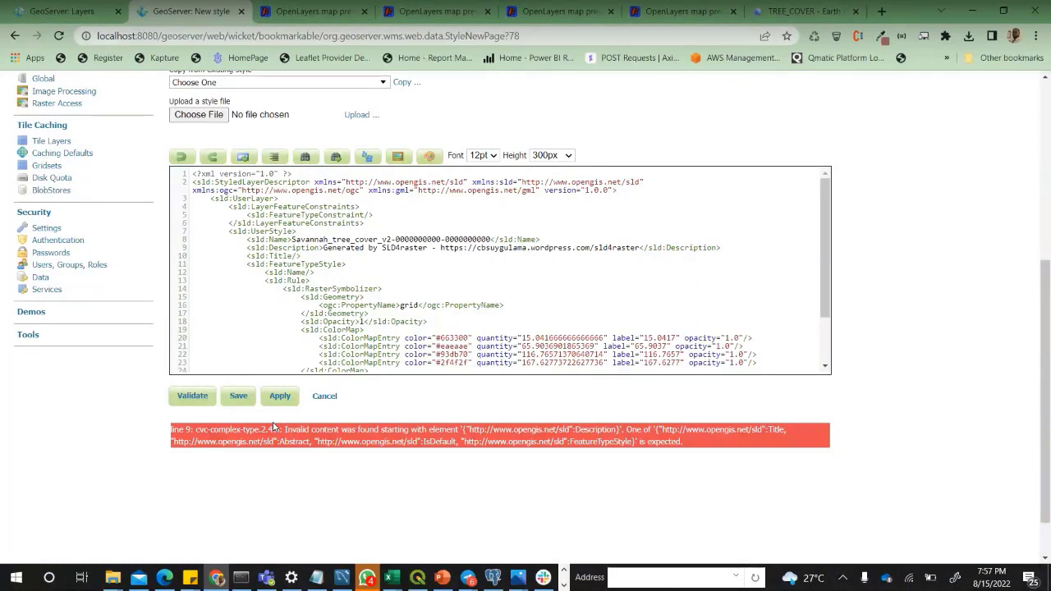
{"action": "left_click", "coordinate": [238, 395]}
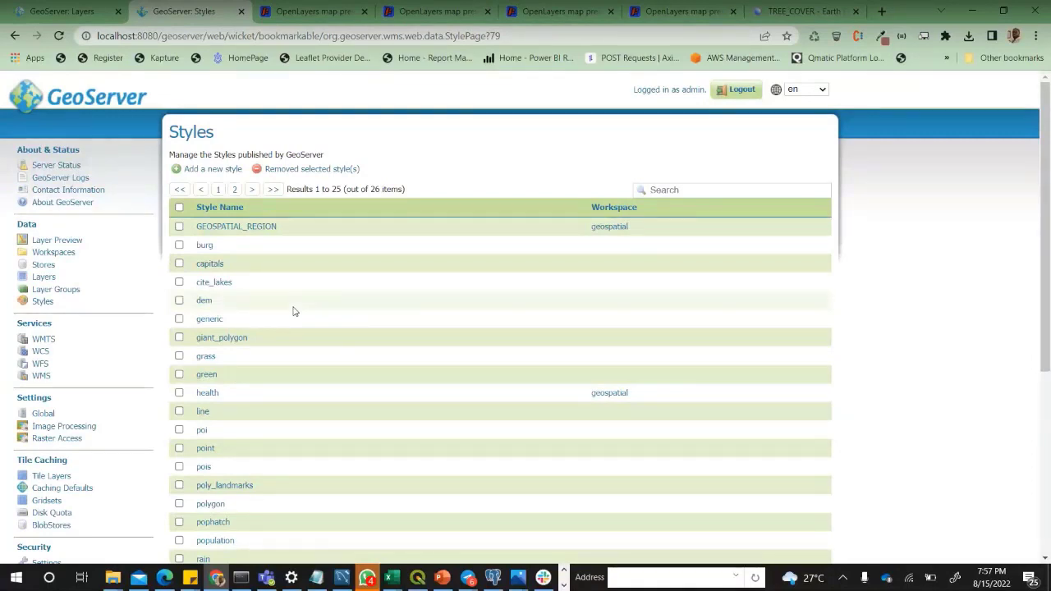
- Open the treecover layer for editing and show its publishing settings
{"action": "scroll", "coordinate": [294, 311], "scroll_direction": "down", "scroll_amount": 1}
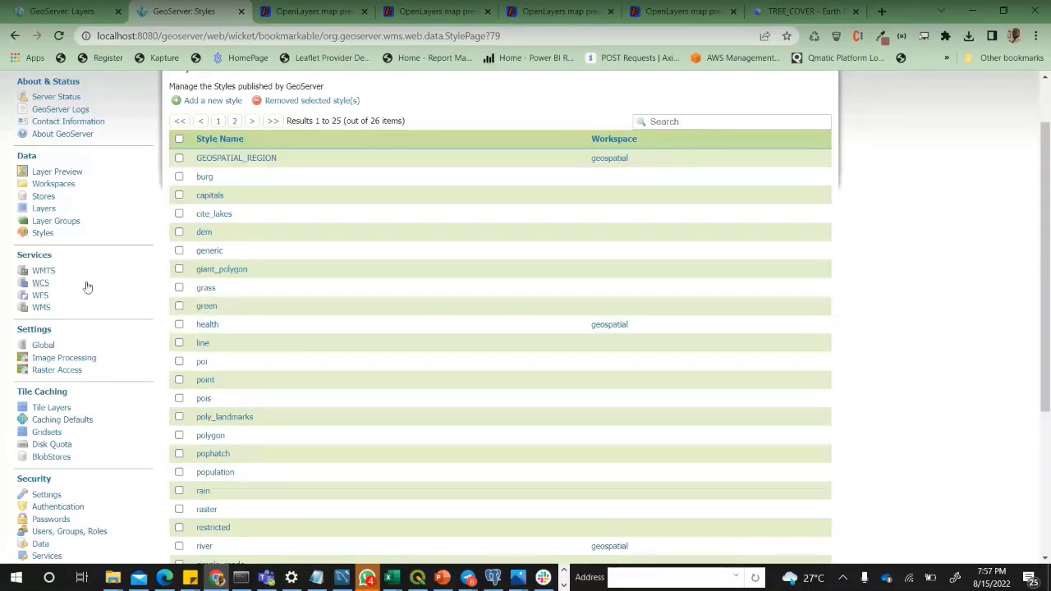
{"action": "left_click", "coordinate": [44, 208]}
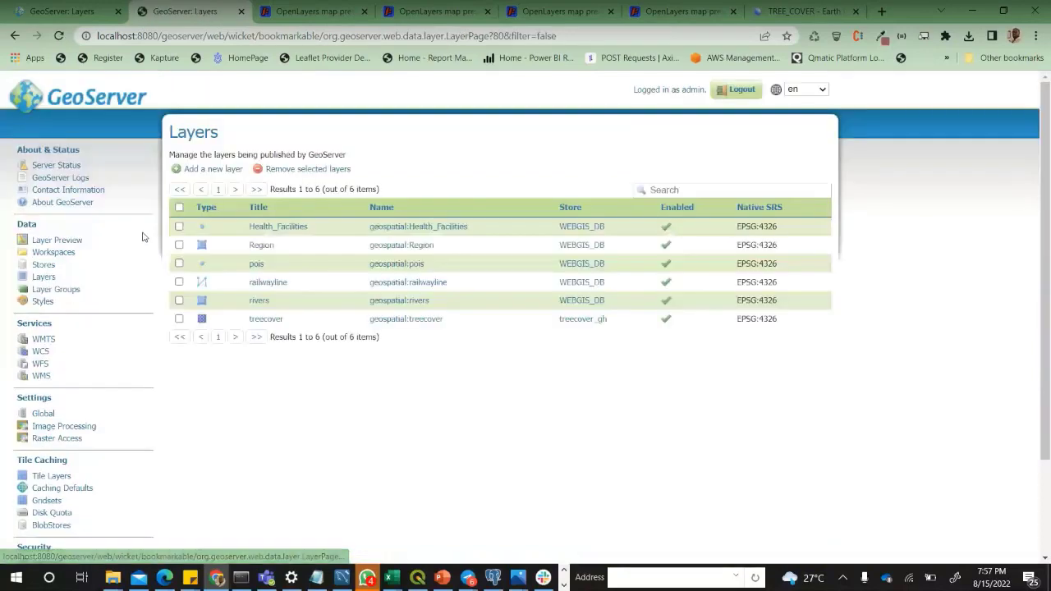
{"action": "left_click", "coordinate": [271, 321]}
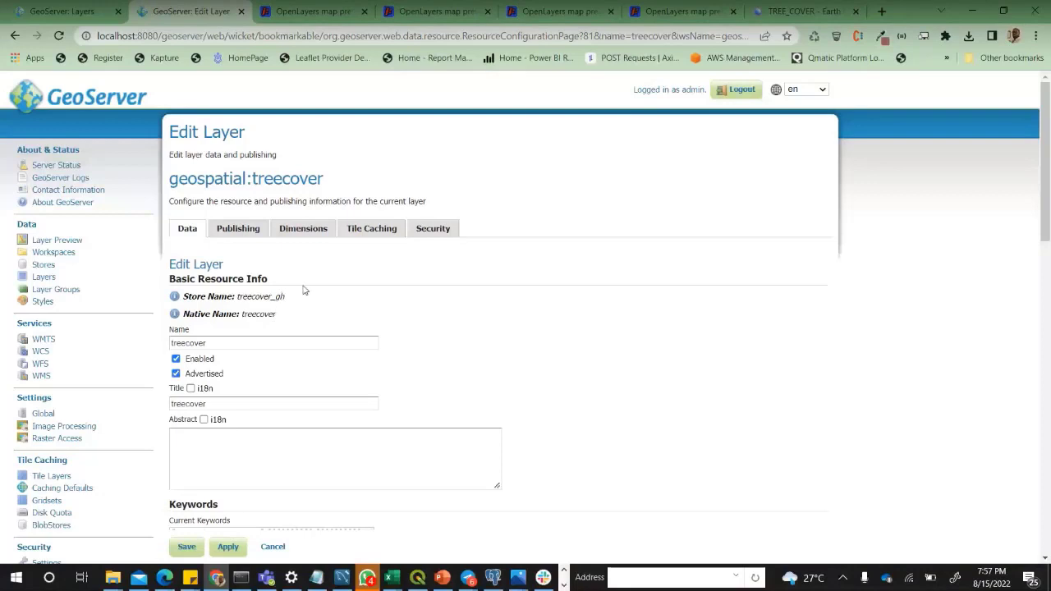
{"action": "left_click", "coordinate": [258, 229]}
- Set geospatial:treecover as the layer's default WMS style and save the layer
{"action": "scroll", "coordinate": [284, 363], "scroll_direction": "down", "scroll_amount": 1}
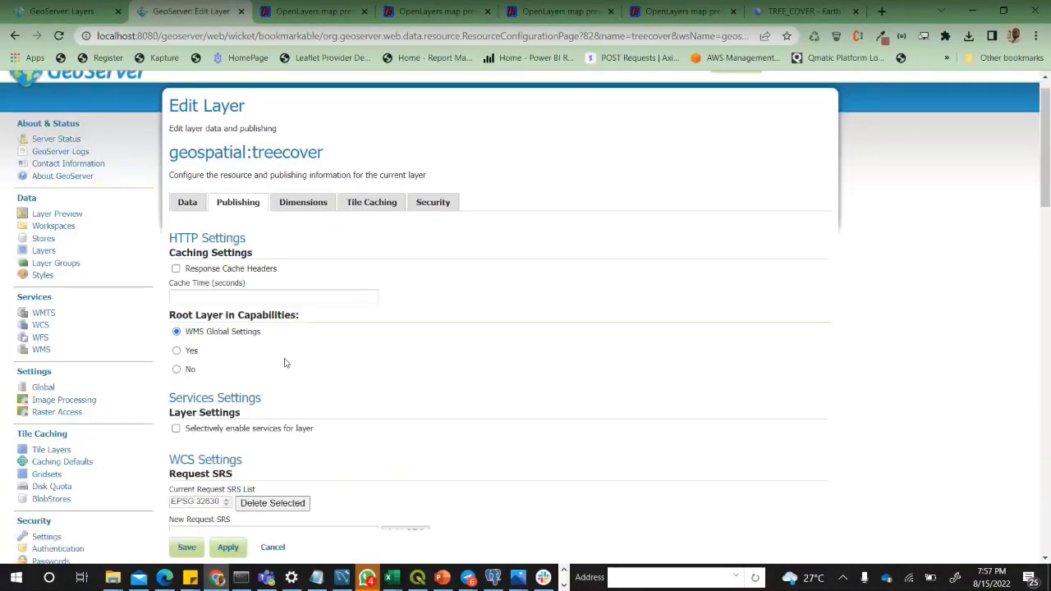
{"action": "scroll", "coordinate": [285, 363], "scroll_direction": "down", "scroll_amount": 4}
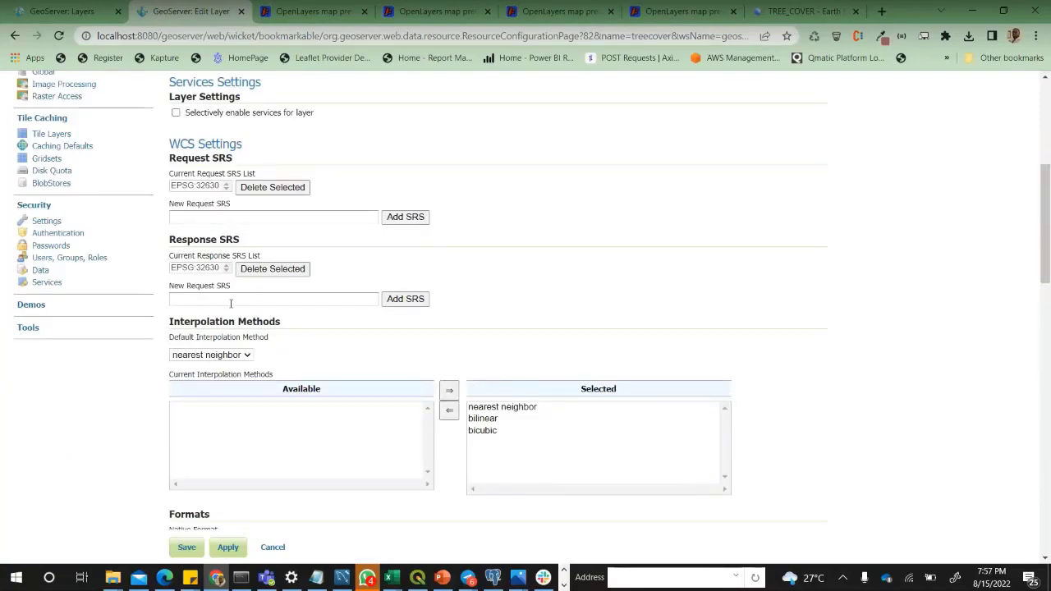
{"action": "scroll", "coordinate": [238, 288], "scroll_direction": "up", "scroll_amount": 2}
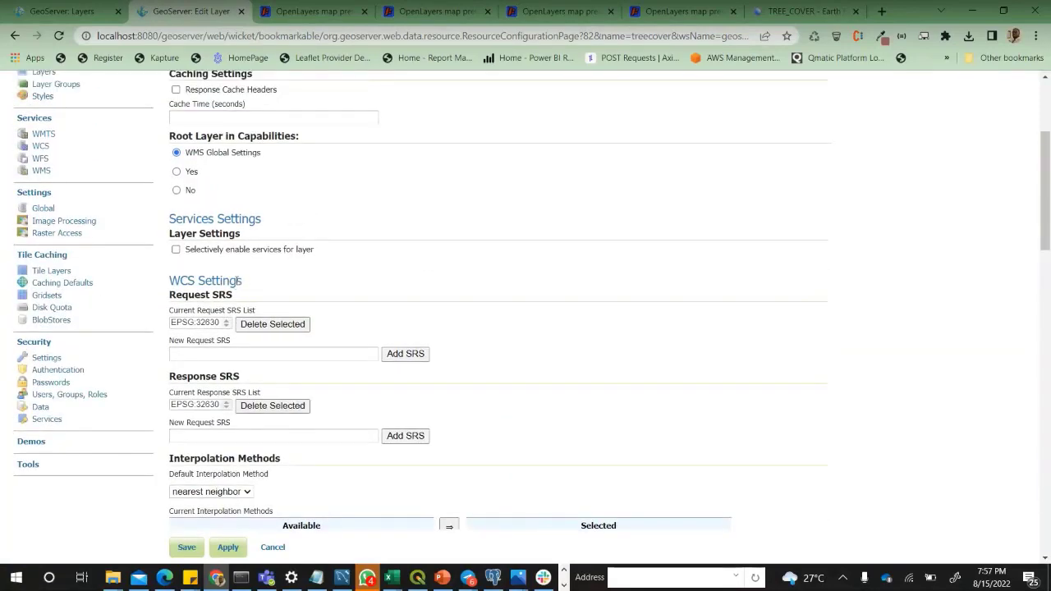
{"action": "scroll", "coordinate": [249, 279], "scroll_direction": "up", "scroll_amount": 3}
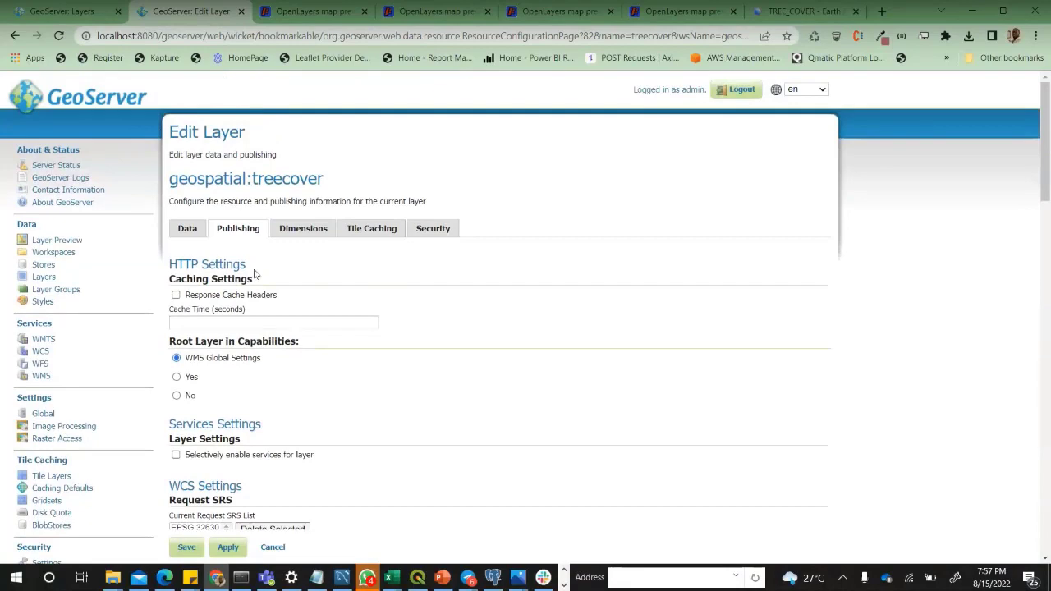
{"action": "scroll", "coordinate": [256, 274], "scroll_direction": "down", "scroll_amount": 2}
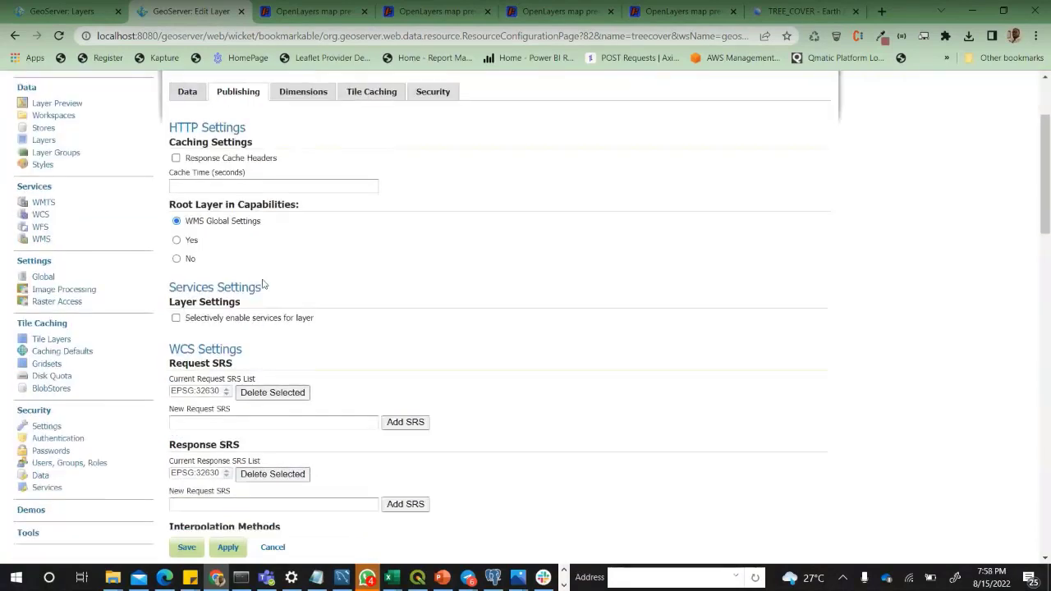
{"action": "scroll", "coordinate": [263, 285], "scroll_direction": "up", "scroll_amount": 2}
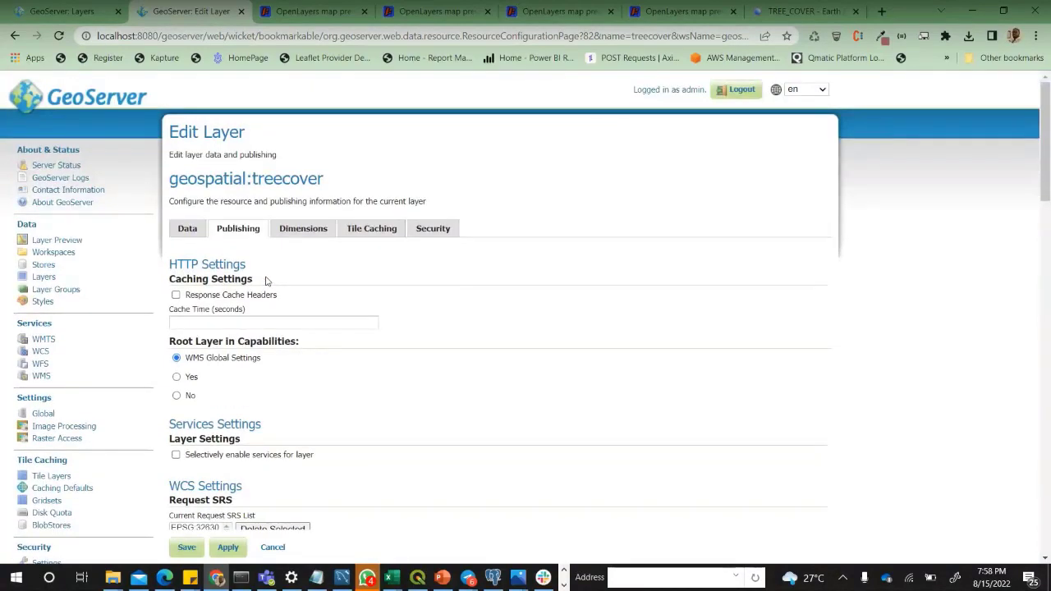
{"action": "scroll", "coordinate": [265, 282], "scroll_direction": "down", "scroll_amount": 2}
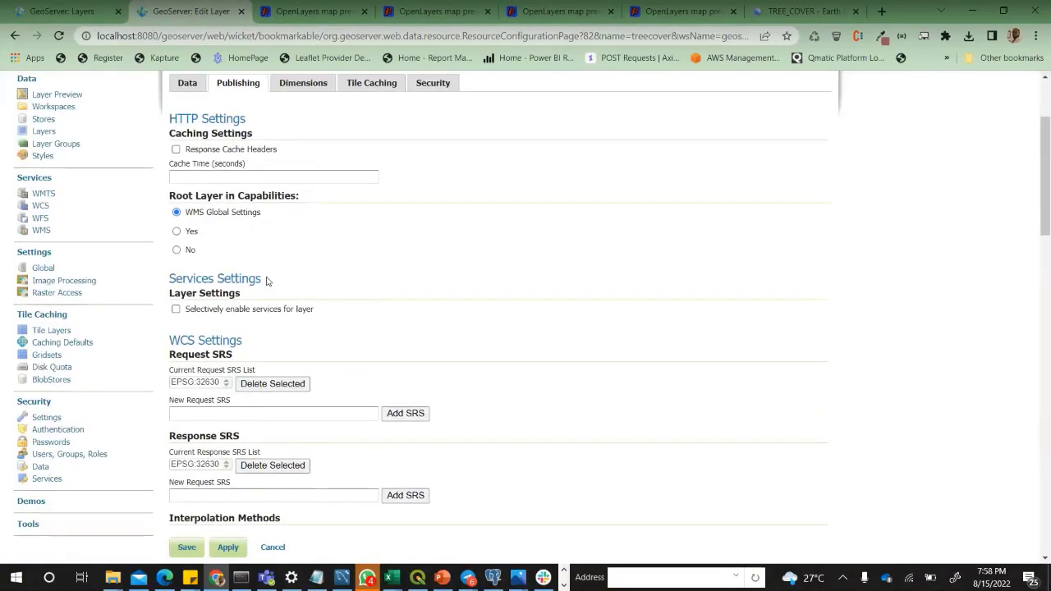
{"action": "scroll", "coordinate": [265, 282], "scroll_direction": "down", "scroll_amount": 7}
{"action": "scroll", "coordinate": [263, 287], "scroll_direction": "down", "scroll_amount": 4}
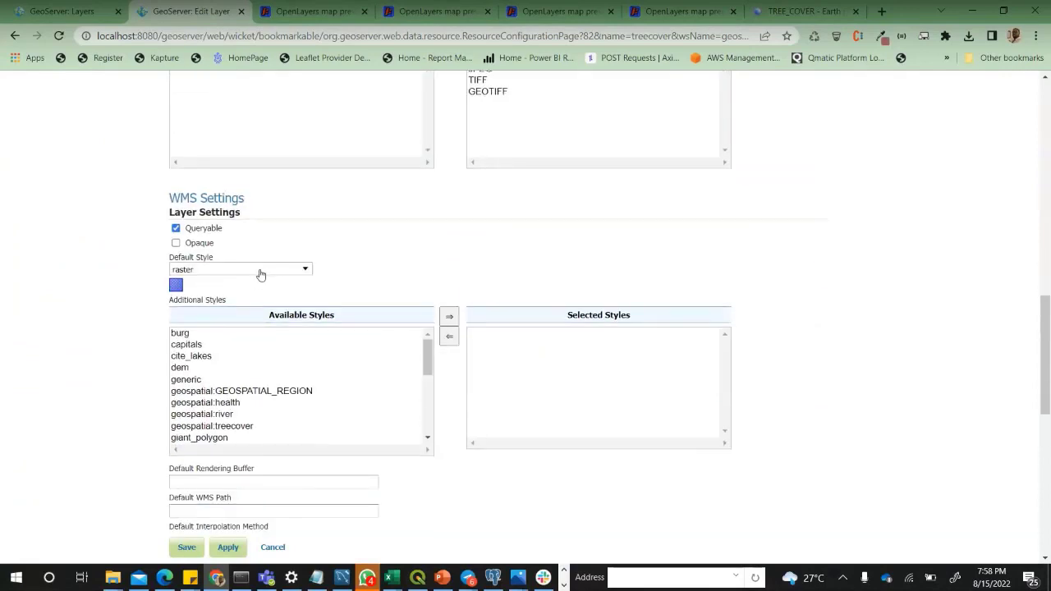
{"action": "left_click", "coordinate": [259, 272]}
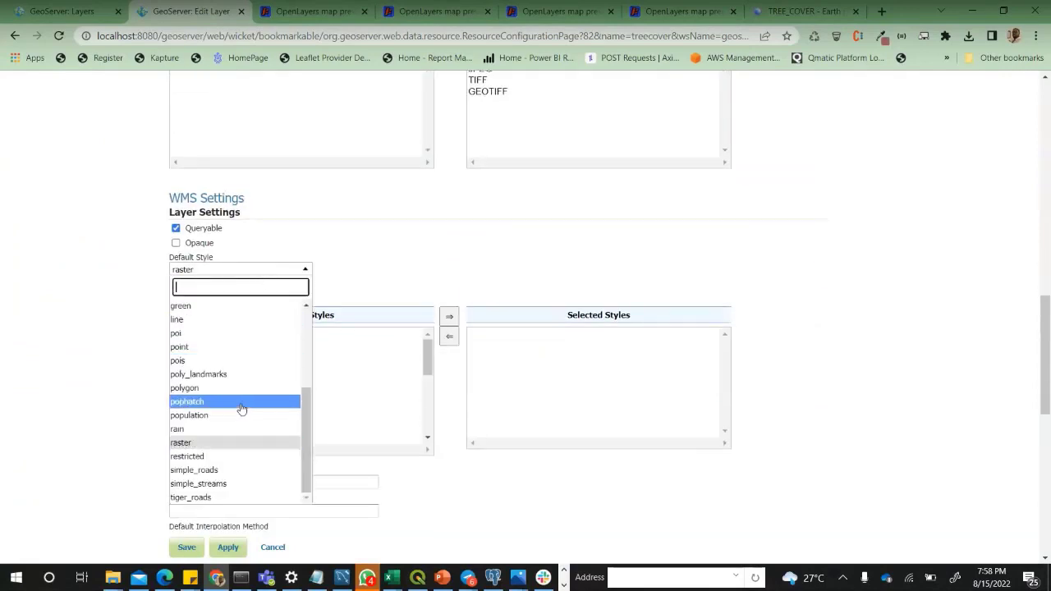
{"action": "type", "text": "tree"}
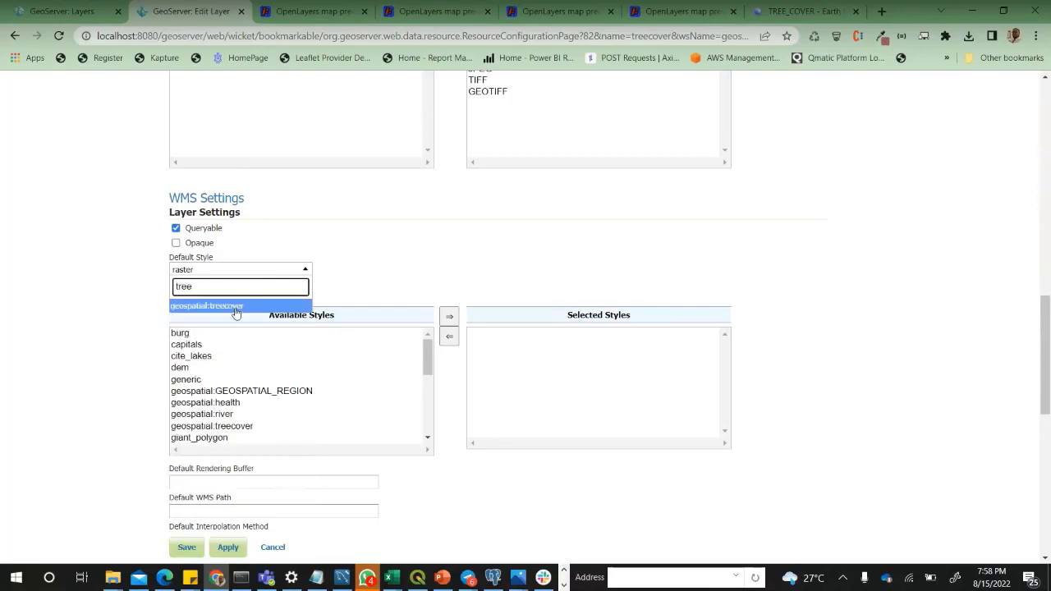
{"action": "left_click", "coordinate": [235, 311]}
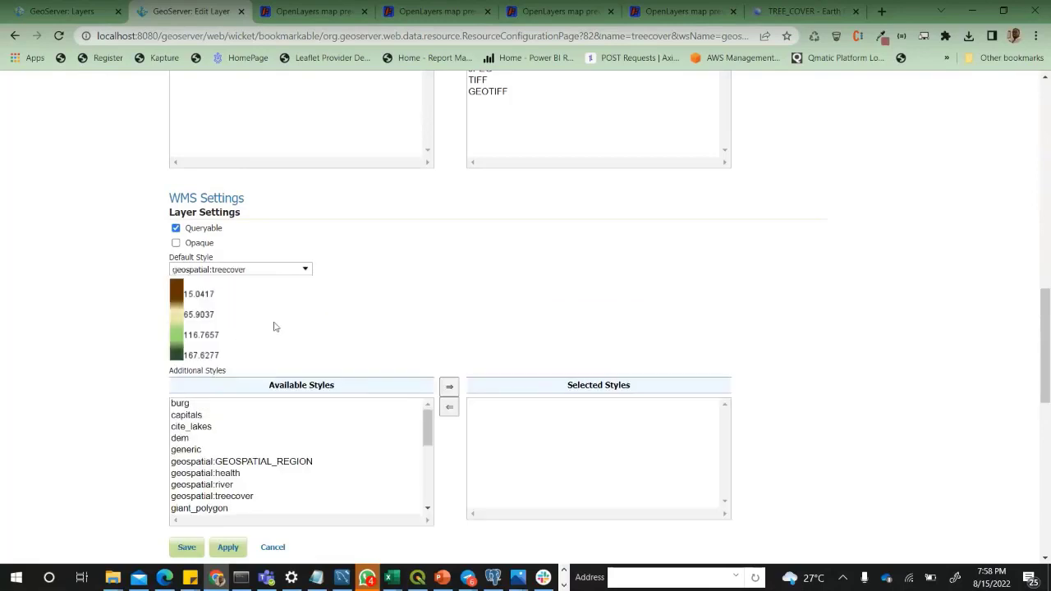
{"action": "scroll", "coordinate": [246, 345], "scroll_direction": "down", "scroll_amount": 4}
{"action": "left_click", "coordinate": [195, 548]}
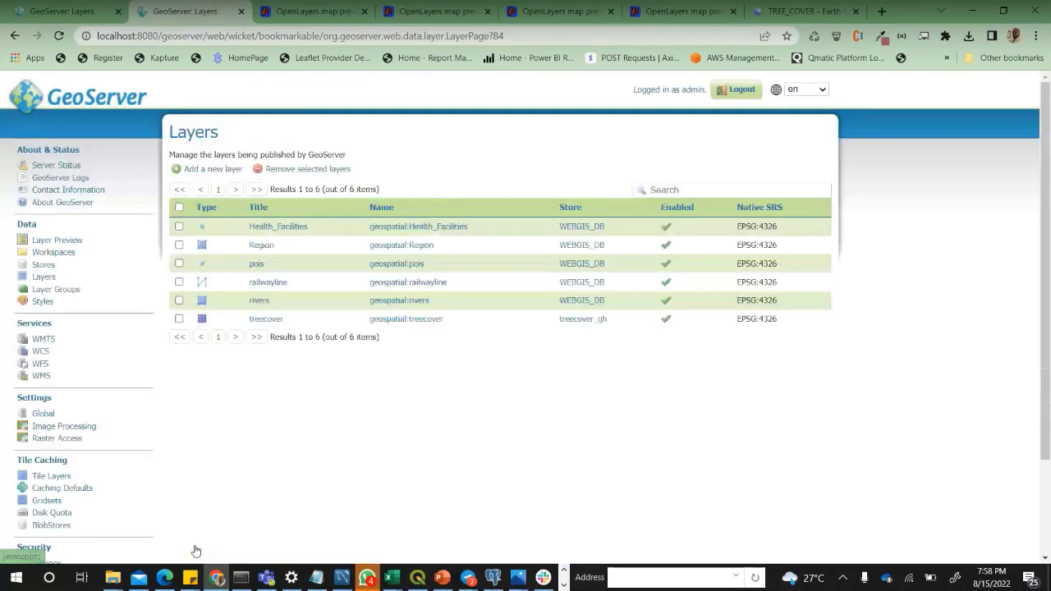
- Open the layer preview list in a separate browser tab and preview the treecover layer in OpenLayers
{"action": "right_click", "coordinate": [78, 241]}
{"action": "left_click", "coordinate": [124, 250]}
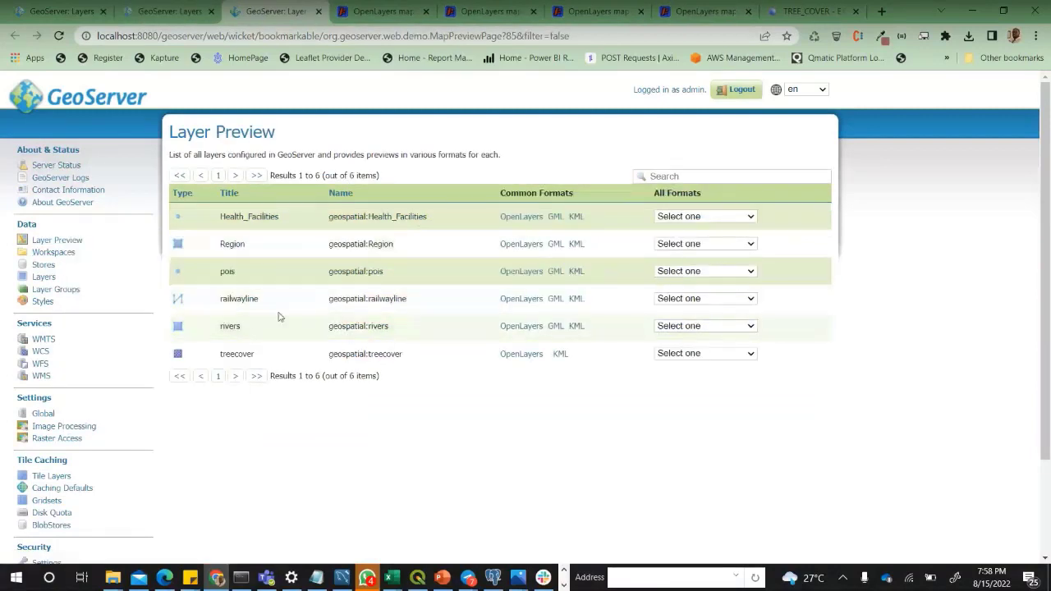
{"action": "left_click", "coordinate": [510, 356]}
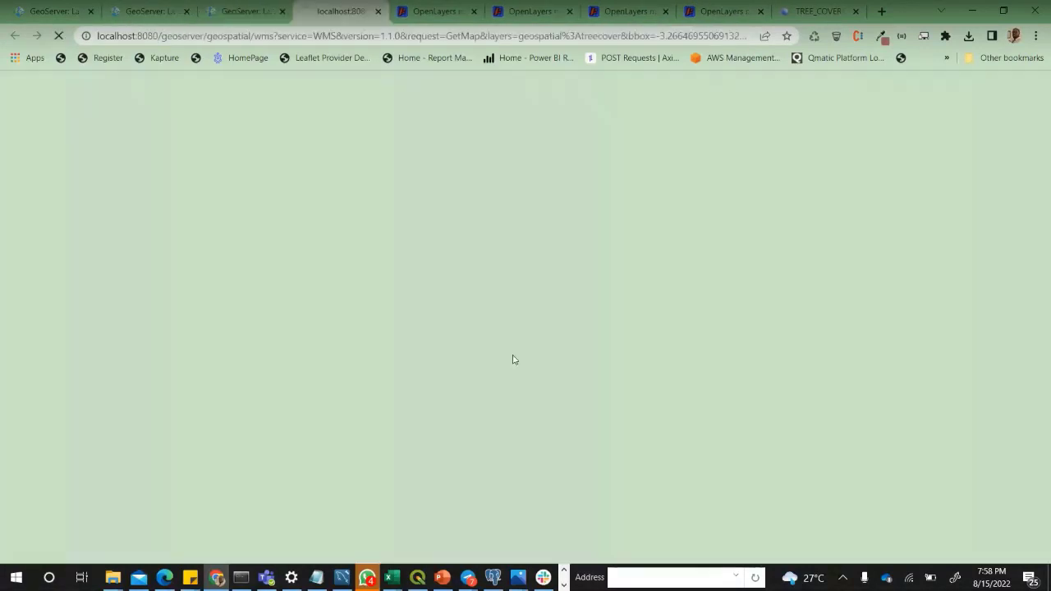
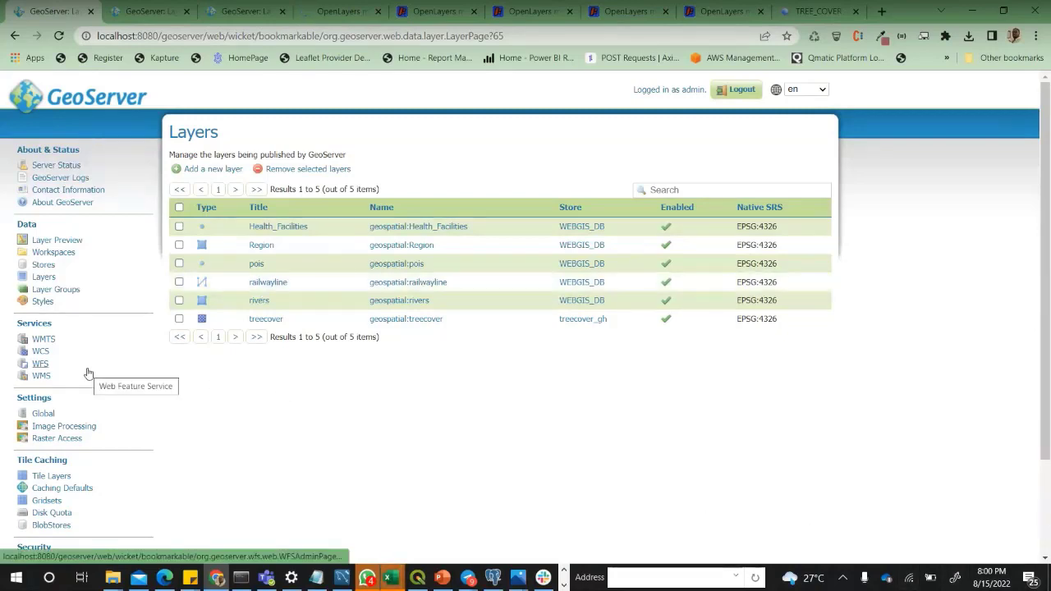
- Start a new layer group and name it TEST_GRP_LAYER
{"action": "left_click", "coordinate": [65, 294]}
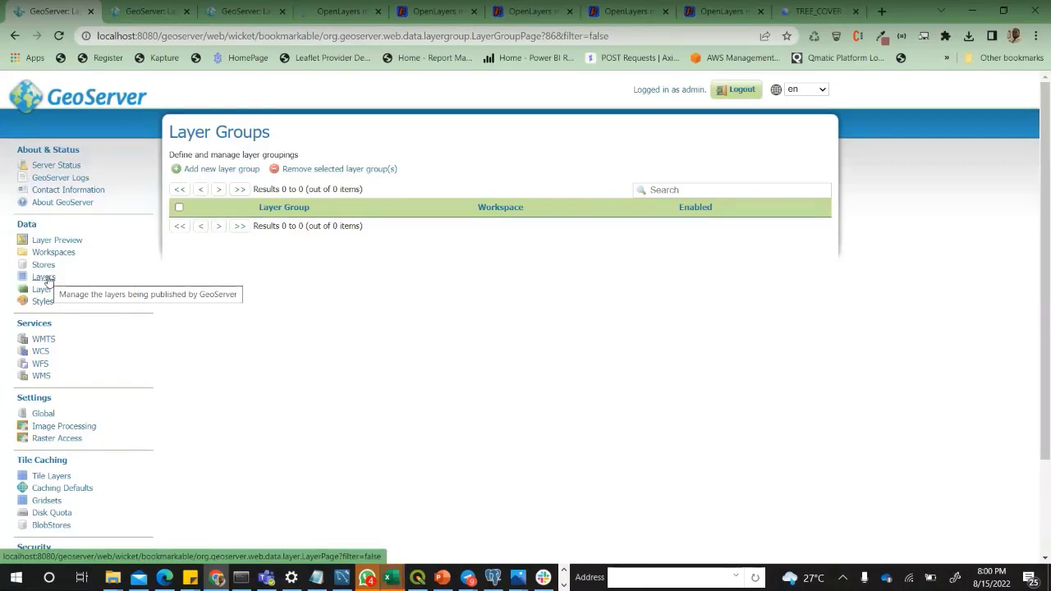
{"action": "left_click", "coordinate": [223, 169]}
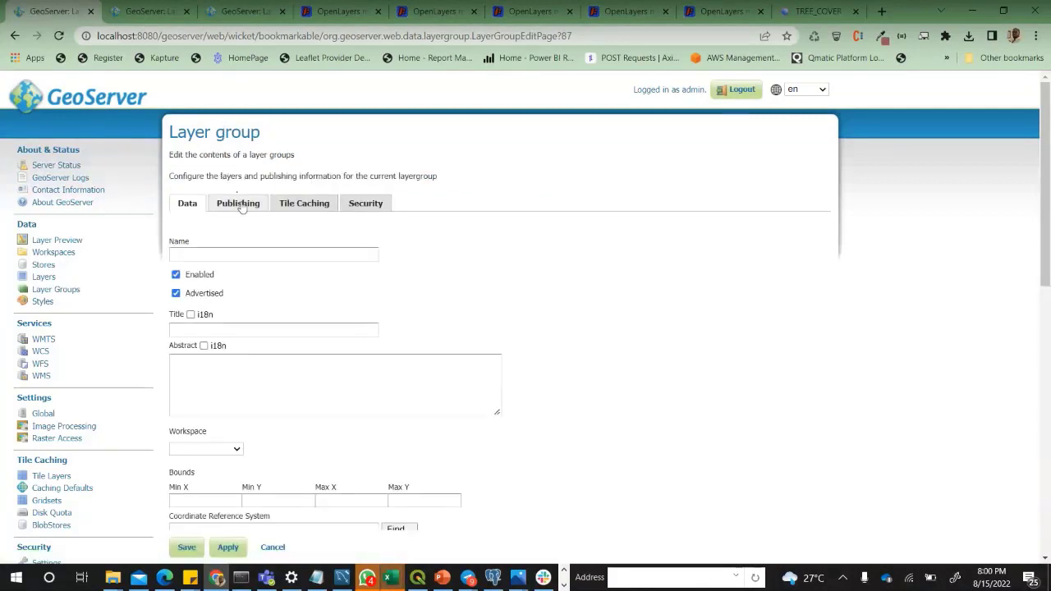
{"action": "left_click", "coordinate": [232, 258]}
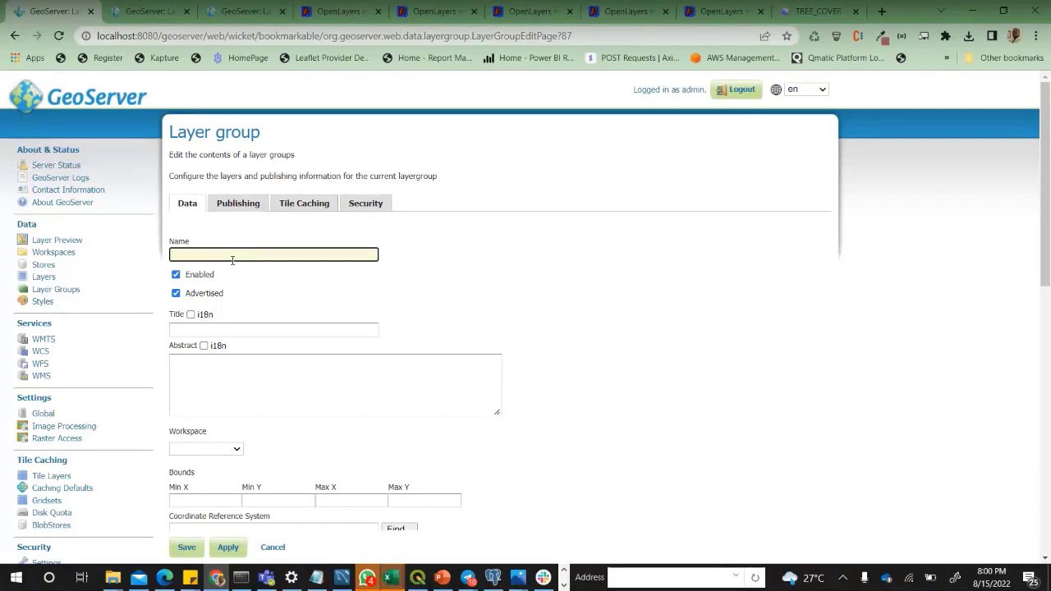
{"action": "type", "text": "TEST"}
{"action": "type", "text": "T"}
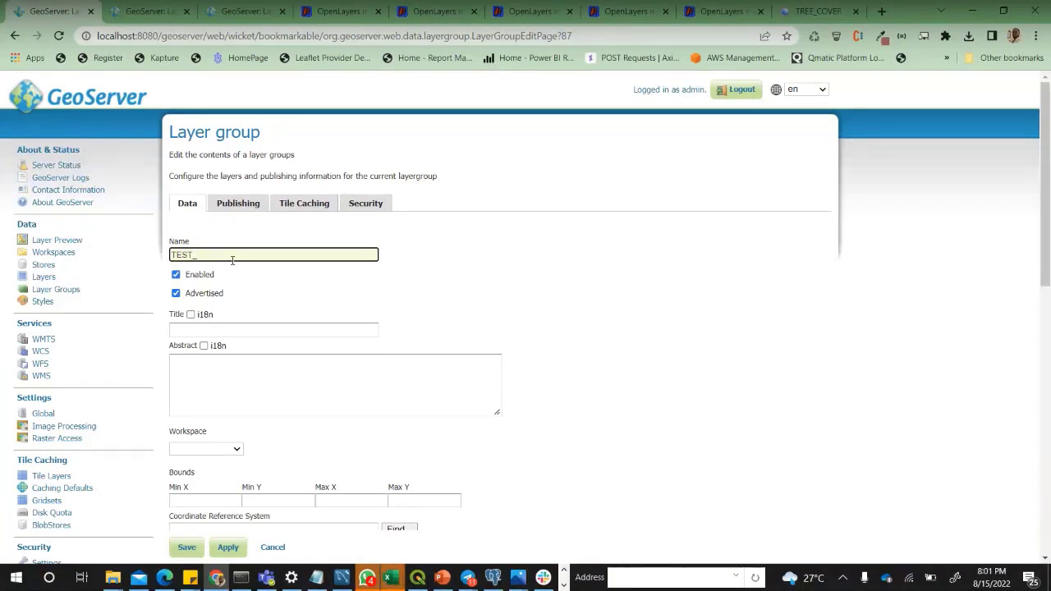
{"action": "type", "text": "GRP_"}
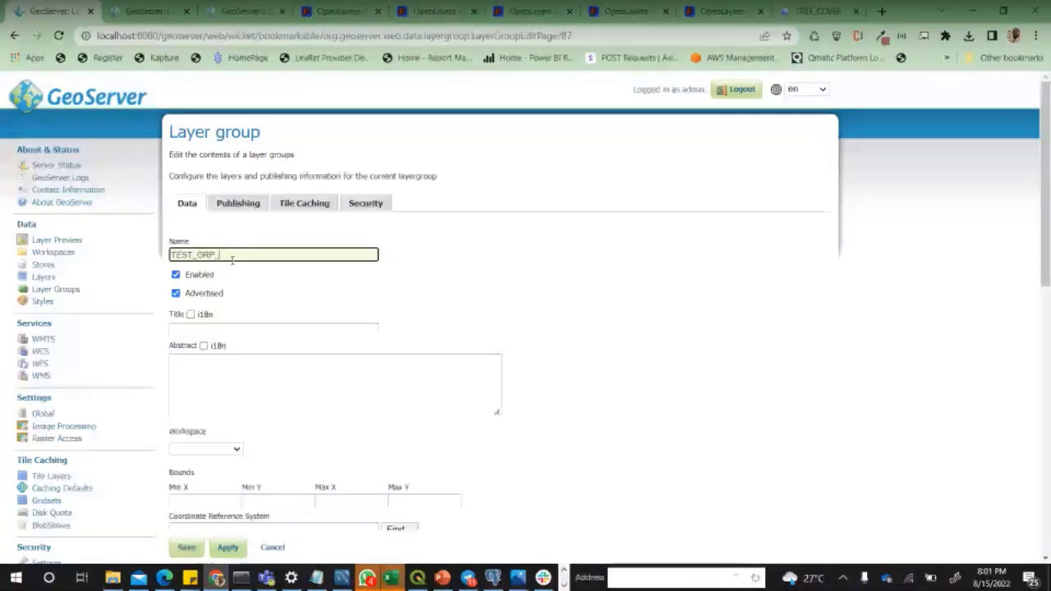
{"action": "type", "text": "LAYER"}
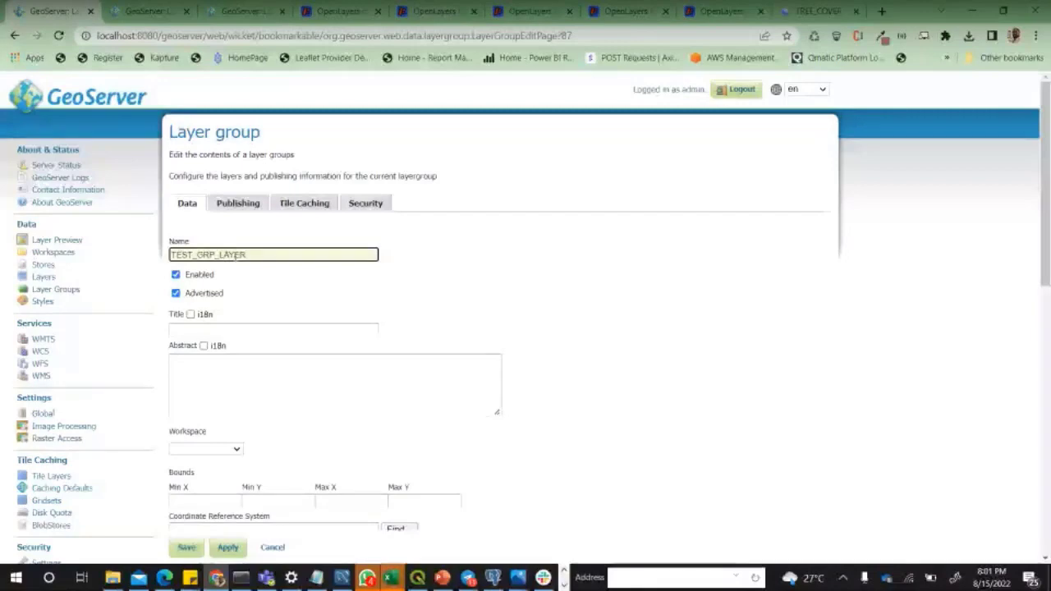
- Add the pois and rivers layers to the group and move rivers ahead of pois in the drawing order
{"action": "scroll", "coordinate": [296, 399], "scroll_direction": "down", "scroll_amount": 2}
{"action": "scroll", "coordinate": [296, 399], "scroll_direction": "down", "scroll_amount": 3}
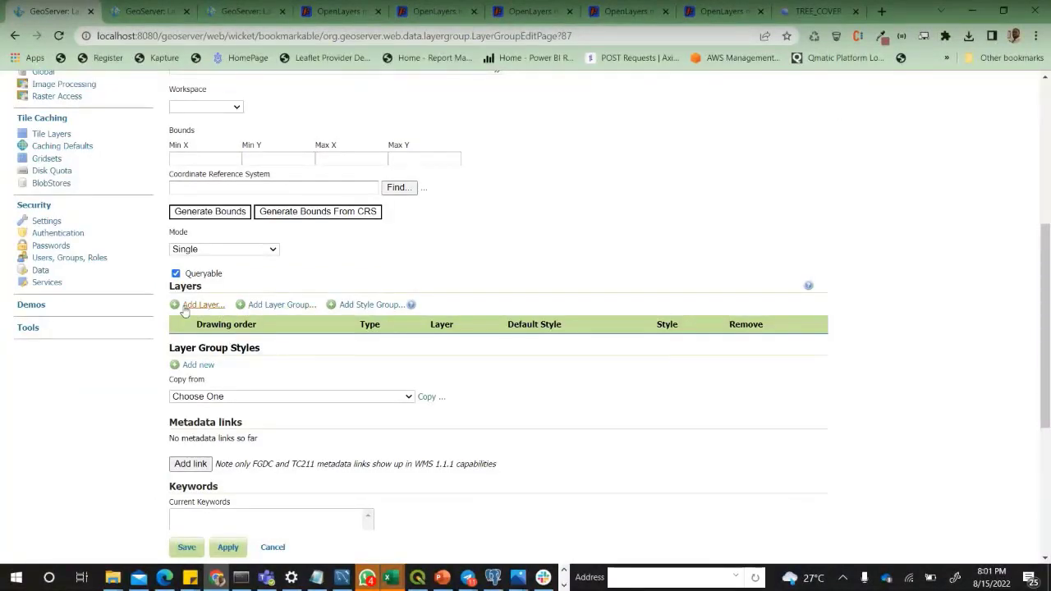
{"action": "scroll", "coordinate": [200, 301], "scroll_direction": "up", "scroll_amount": 2}
{"action": "scroll", "coordinate": [200, 301], "scroll_direction": "down", "scroll_amount": 2}
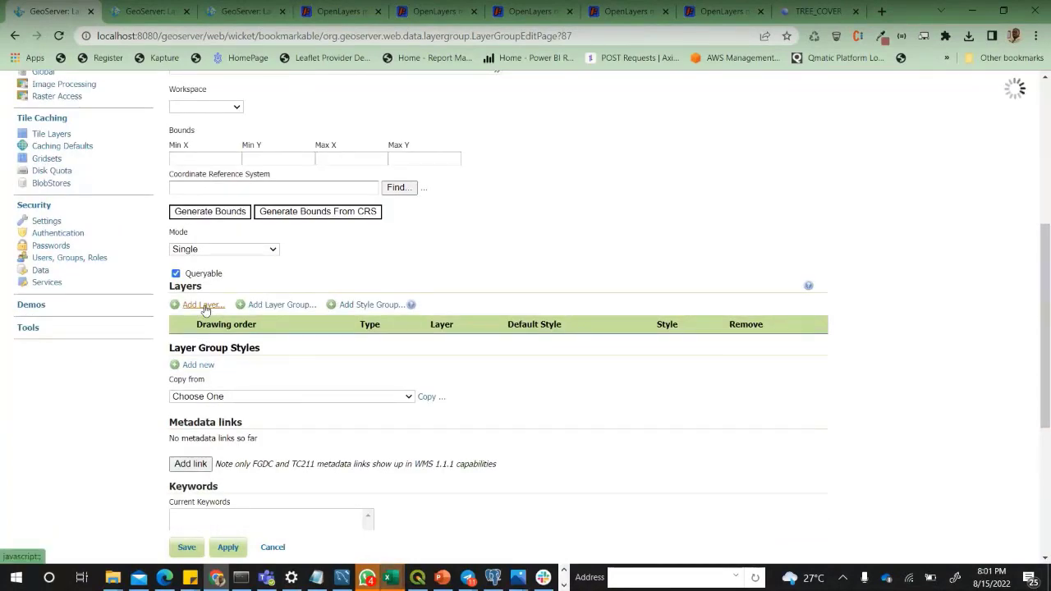
{"action": "left_click", "coordinate": [203, 305]}
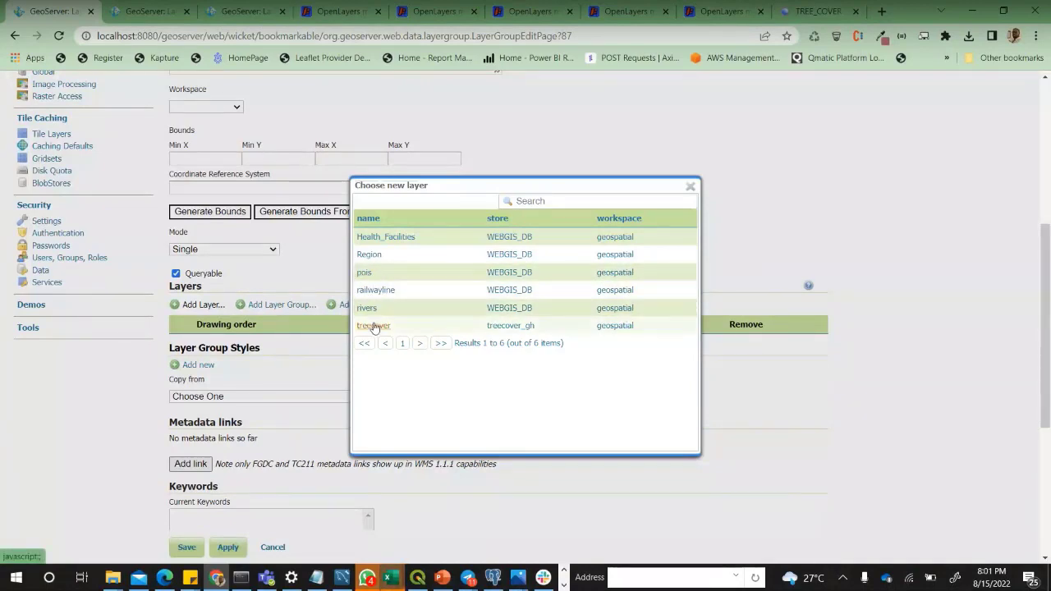
{"action": "left_click", "coordinate": [366, 273]}
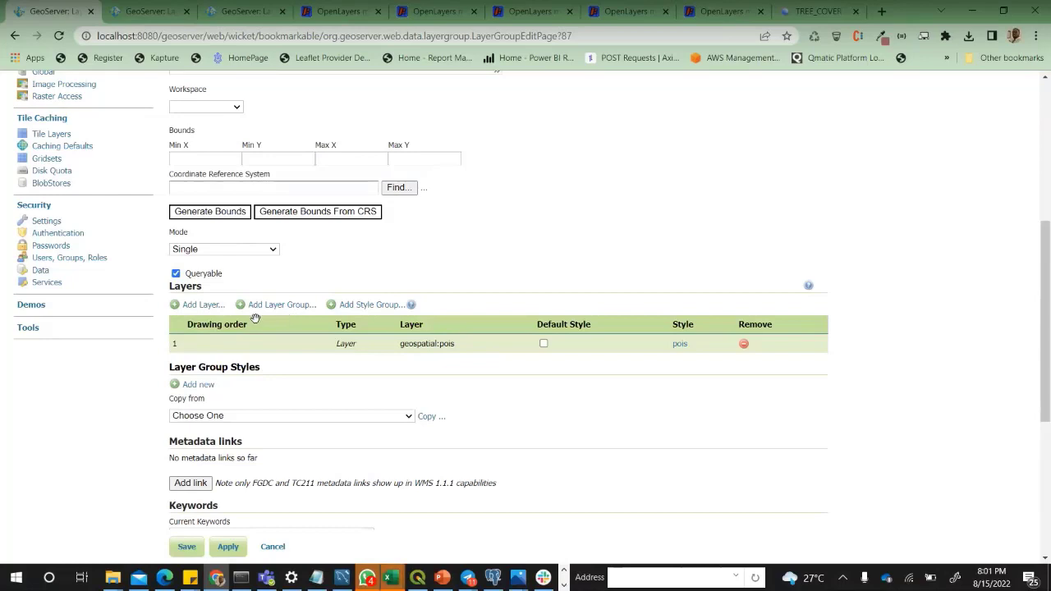
{"action": "left_click", "coordinate": [197, 306]}
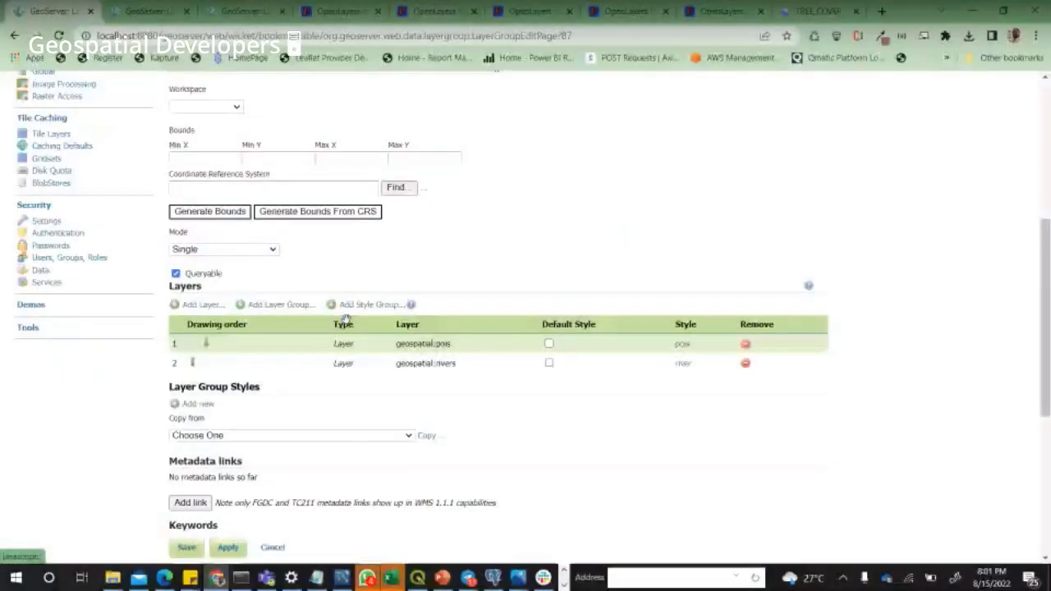
{"action": "left_click", "coordinate": [192, 365]}
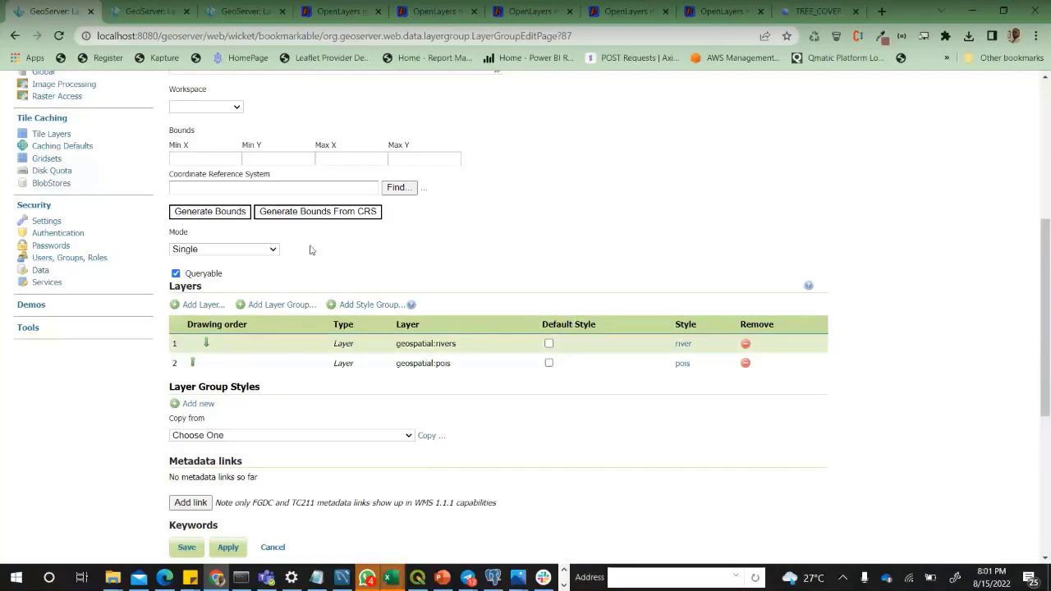
- Assign the layer group to the geospatial workspace
{"action": "scroll", "coordinate": [360, 225], "scroll_direction": "up", "scroll_amount": 1}
{"action": "scroll", "coordinate": [233, 255], "scroll_direction": "up", "scroll_amount": 2}
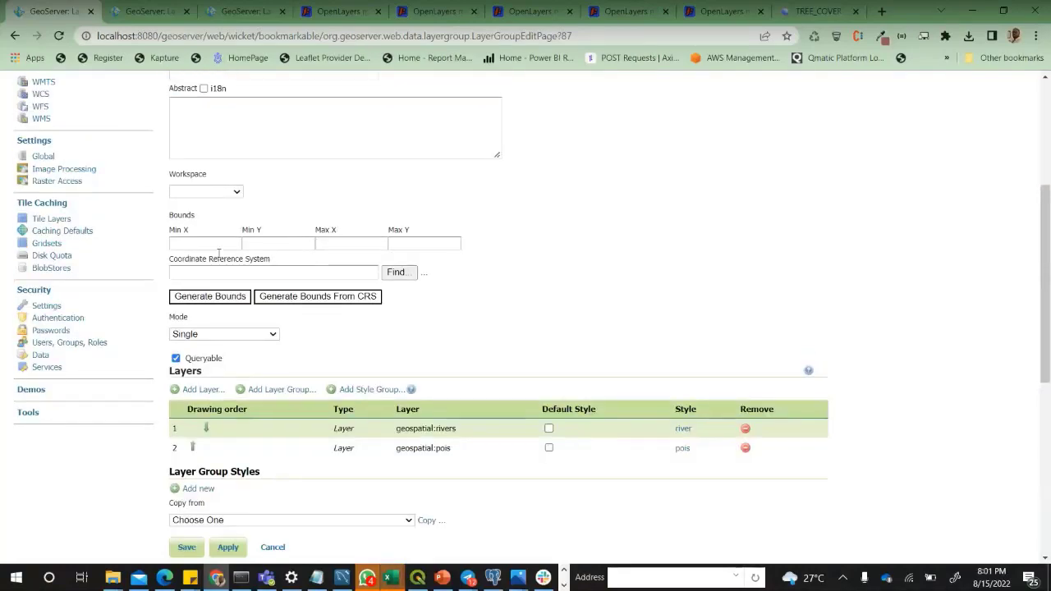
{"action": "scroll", "coordinate": [254, 295], "scroll_direction": "down", "scroll_amount": 2}
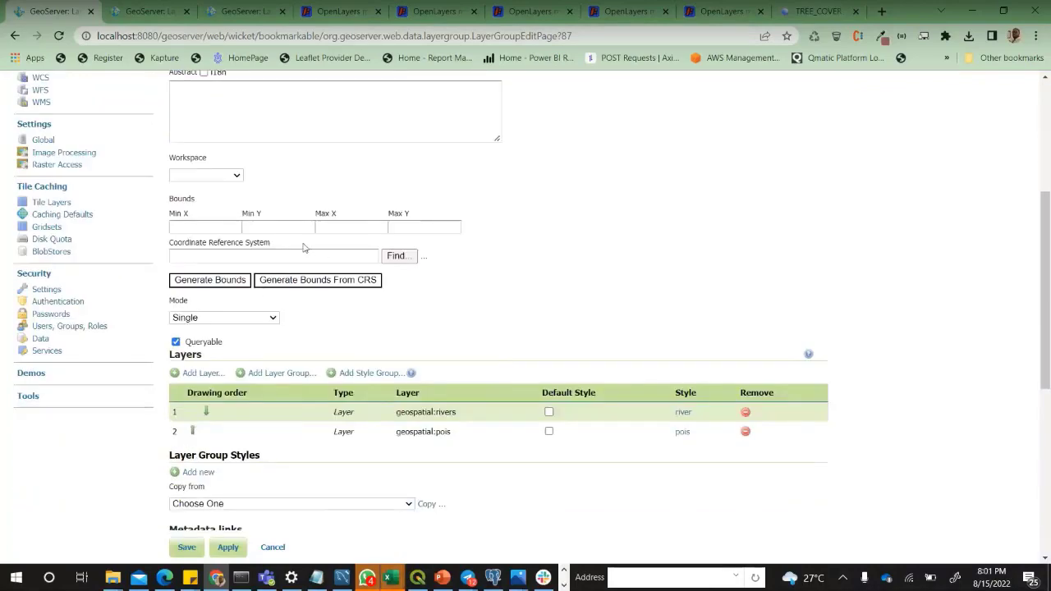
{"action": "scroll", "coordinate": [297, 270], "scroll_direction": "down", "scroll_amount": 2}
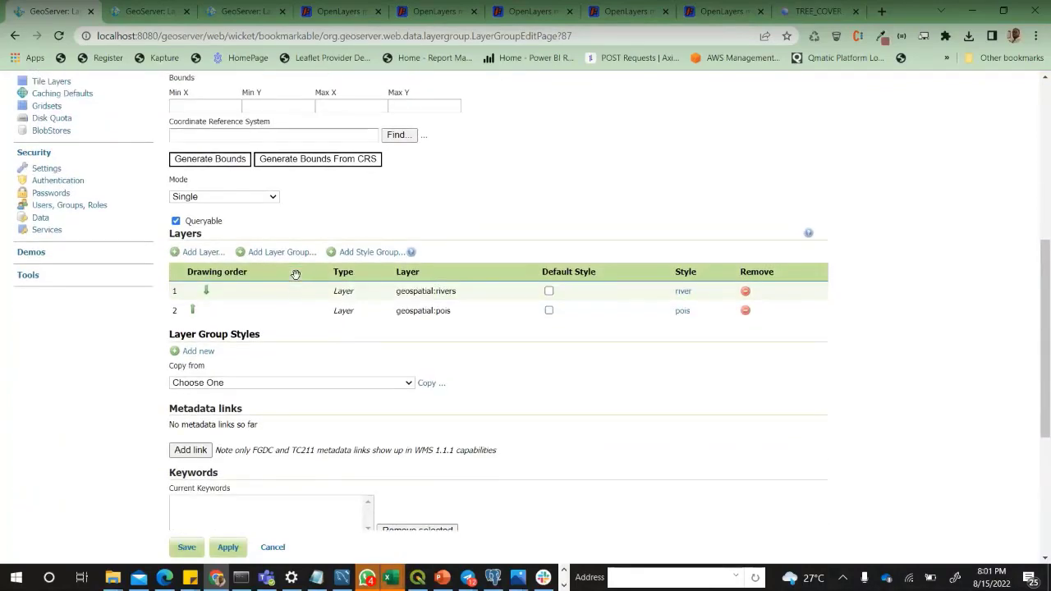
{"action": "scroll", "coordinate": [295, 273], "scroll_direction": "up", "scroll_amount": 3}
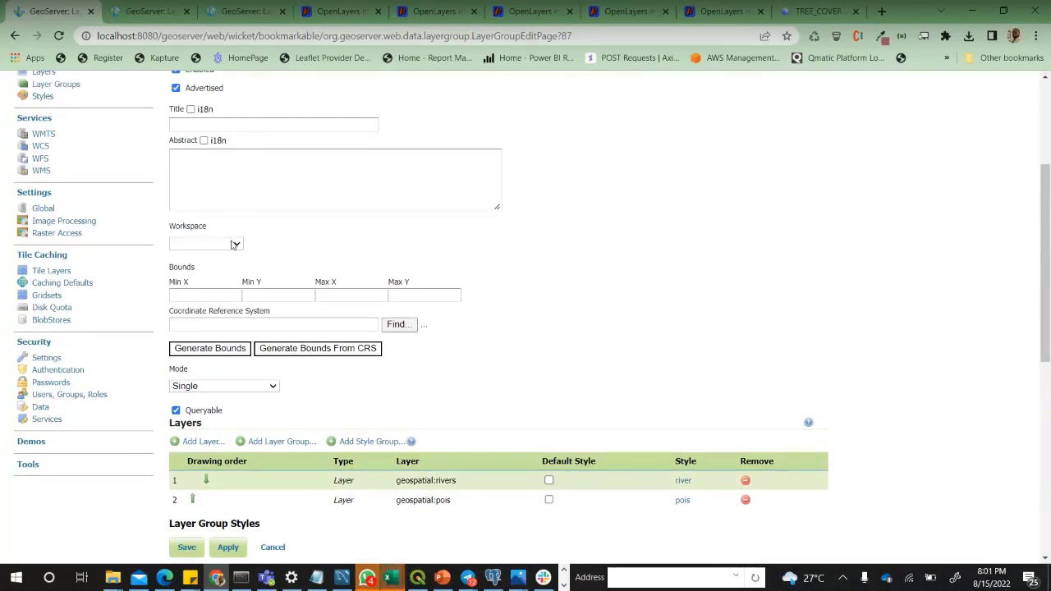
{"action": "left_click", "coordinate": [207, 243]}
{"action": "left_click", "coordinate": [218, 283]}
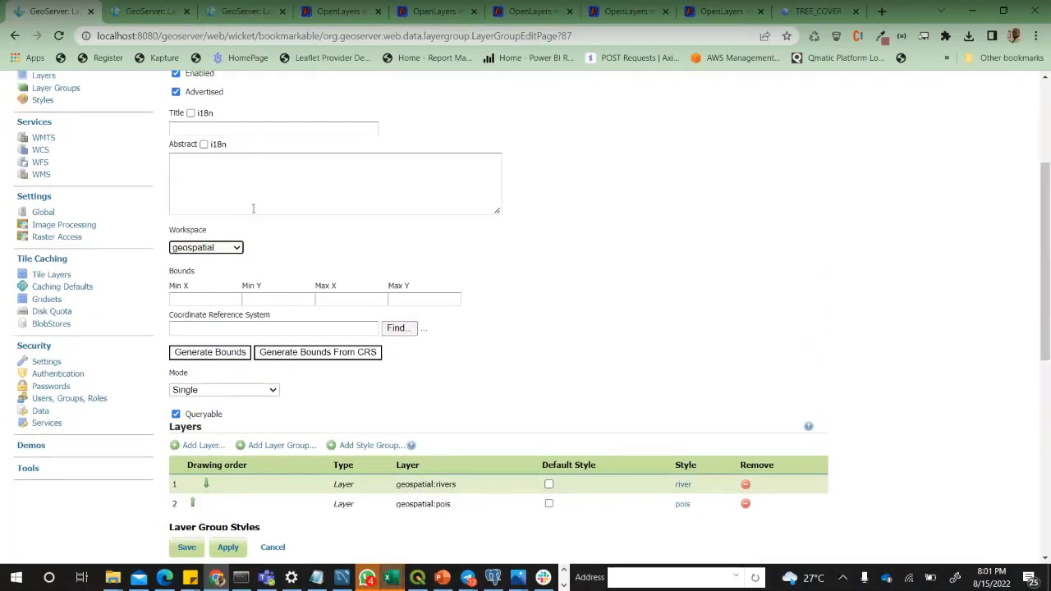
- Give the layer group the same title as its name, TEST_GRP_LAYER
{"action": "scroll", "coordinate": [219, 283], "scroll_direction": "up", "scroll_amount": 1}
{"action": "left_click", "coordinate": [218, 193]}
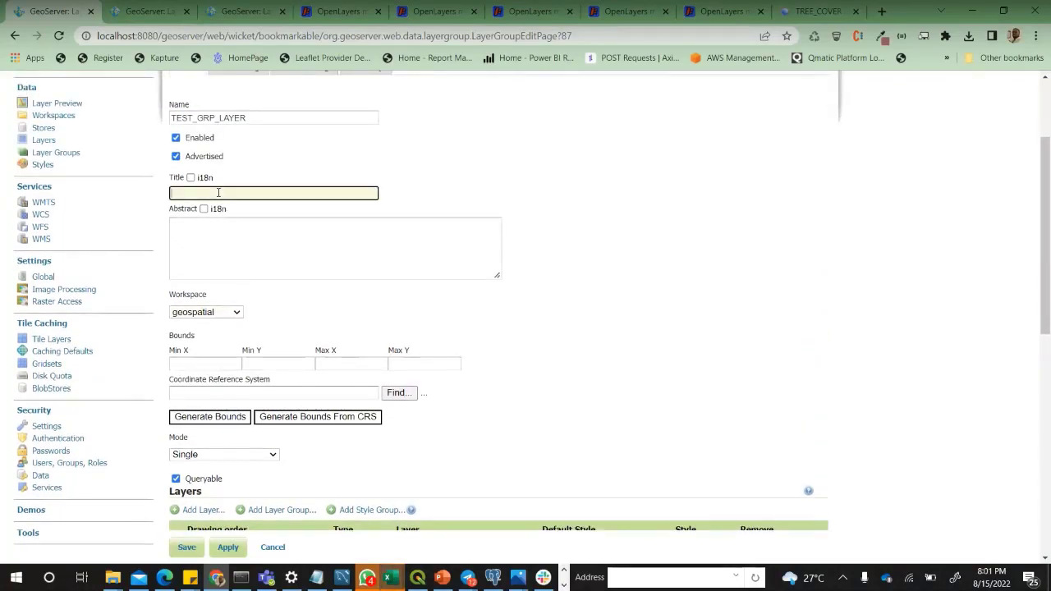
{"action": "double_click", "coordinate": [252, 117]}
{"action": "key", "text": "ctrl+c"}
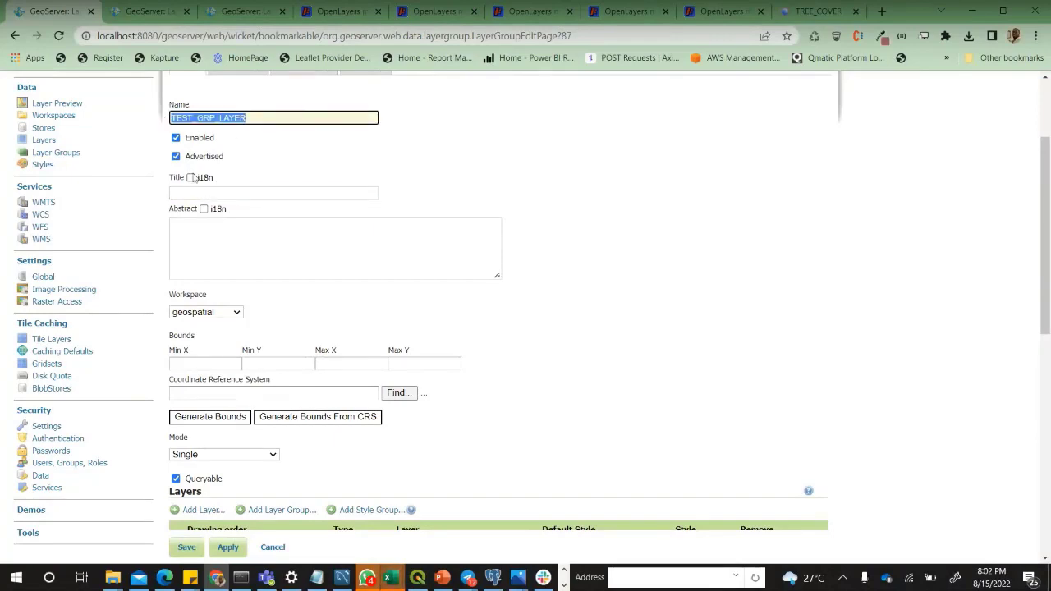
{"action": "left_click", "coordinate": [206, 191]}
{"action": "key", "text": "ctrl+v"}
- Generate the layer group's bounds from its layers and save the group
{"action": "scroll", "coordinate": [366, 310], "scroll_direction": "down", "scroll_amount": 4}
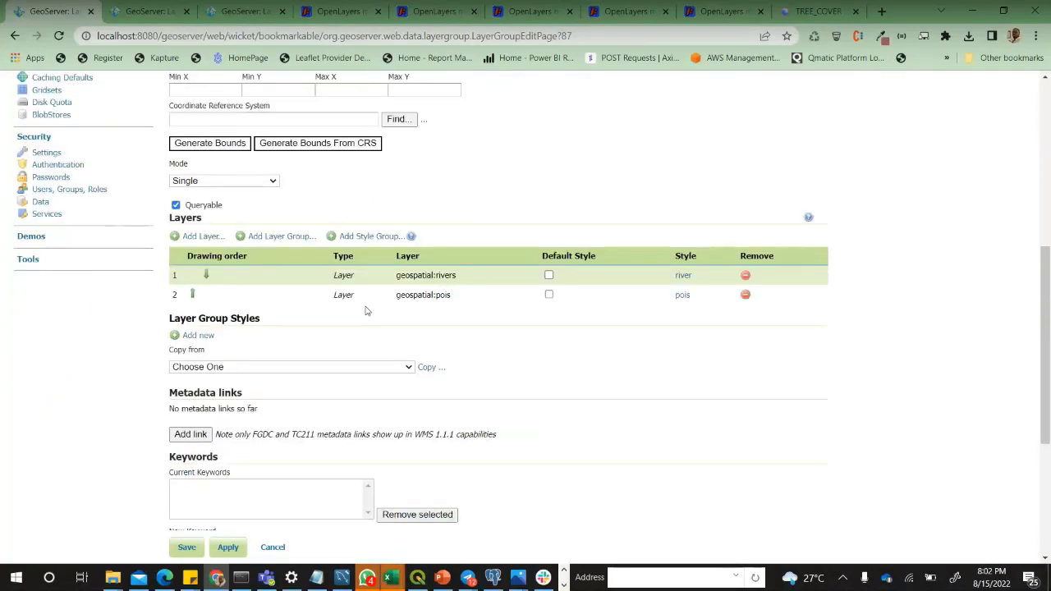
{"action": "scroll", "coordinate": [366, 310], "scroll_direction": "down", "scroll_amount": 1}
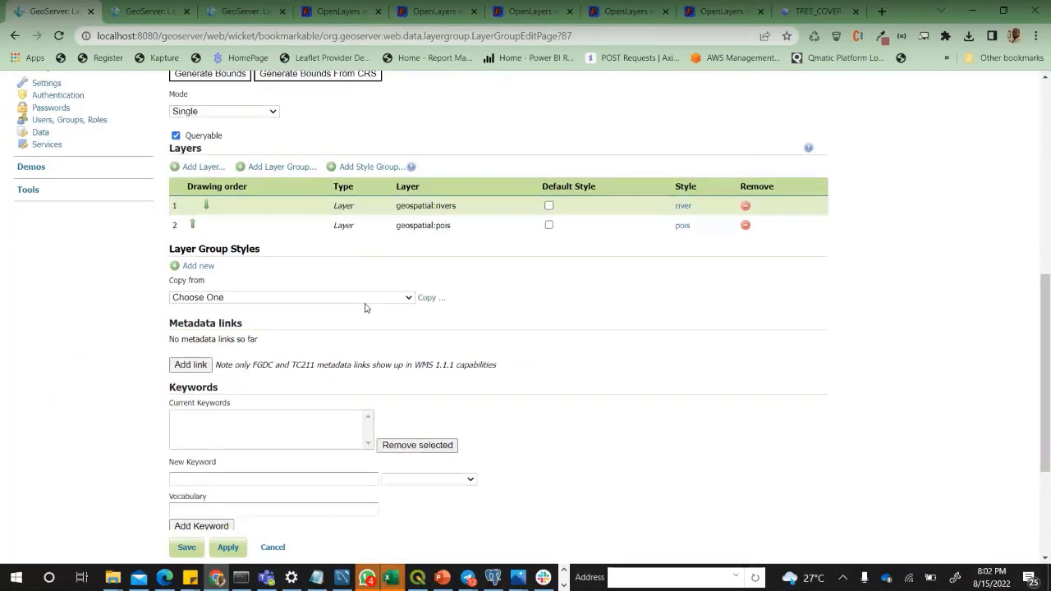
{"action": "scroll", "coordinate": [366, 309], "scroll_direction": "down", "scroll_amount": 1}
{"action": "scroll", "coordinate": [365, 305], "scroll_direction": "up", "scroll_amount": 2}
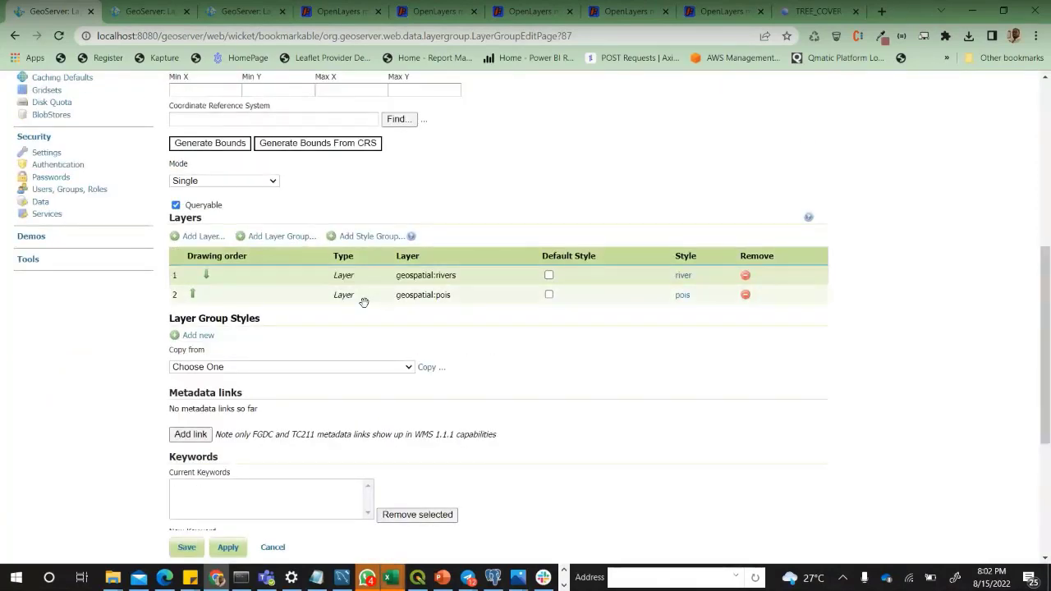
{"action": "scroll", "coordinate": [356, 292], "scroll_direction": "up", "scroll_amount": 1}
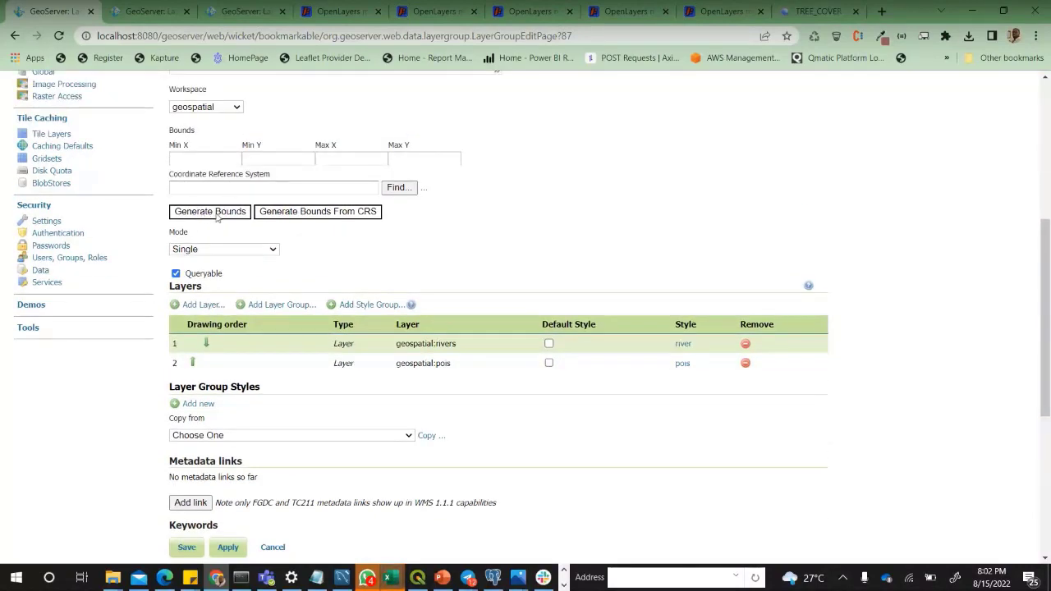
{"action": "left_click", "coordinate": [217, 215]}
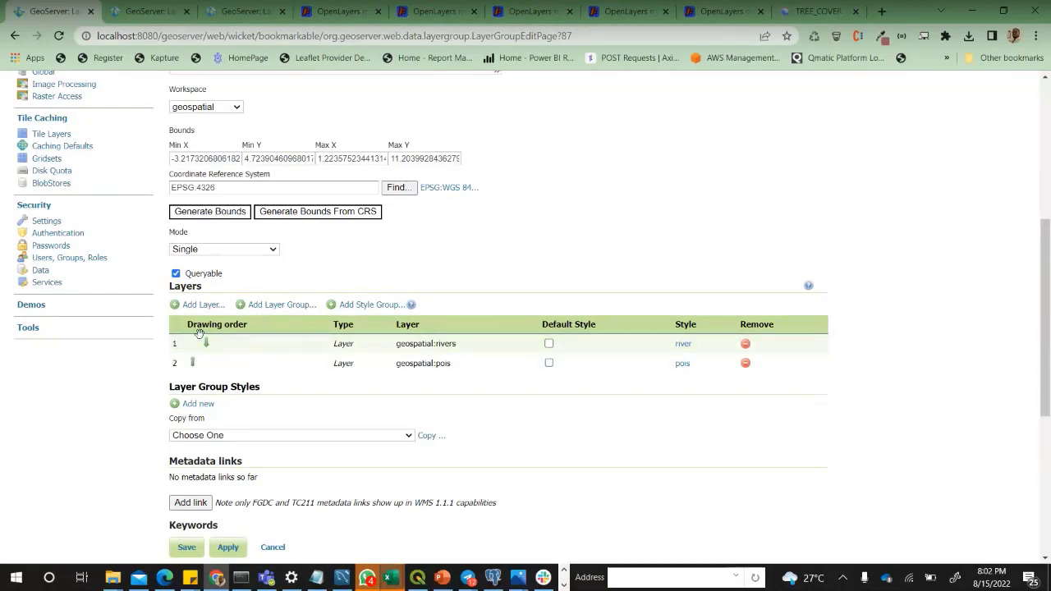
{"action": "scroll", "coordinate": [328, 304], "scroll_direction": "down", "scroll_amount": 3}
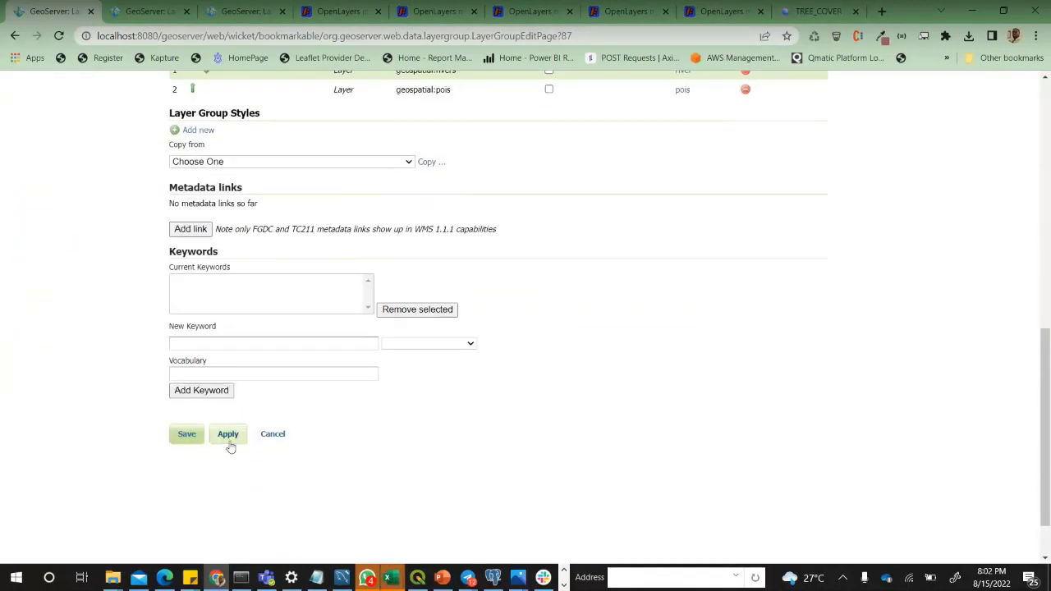
{"action": "left_click", "coordinate": [188, 436]}
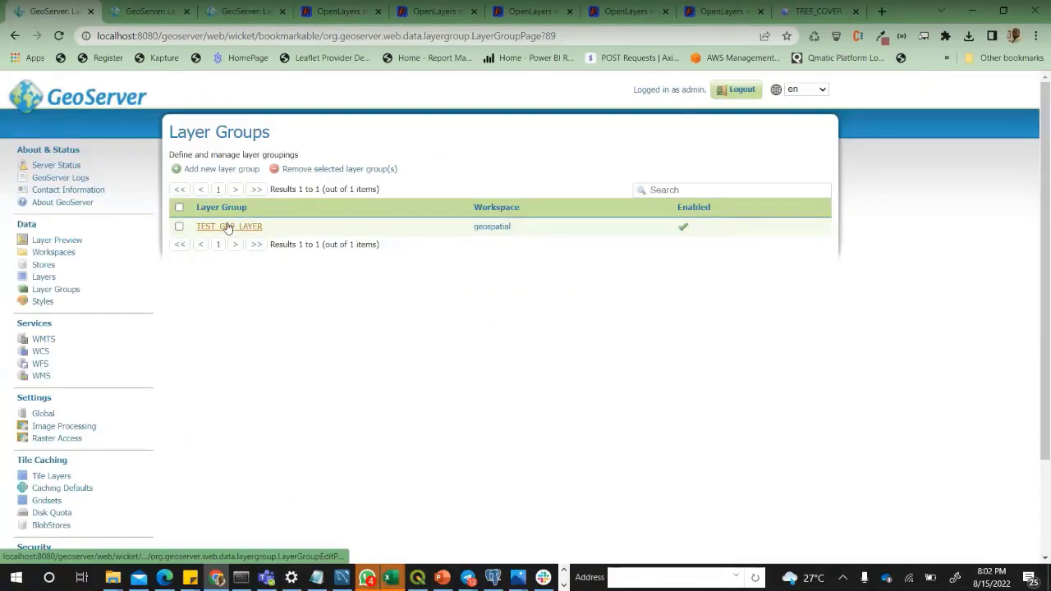
- Compare the treecover OpenLayers preview side by side with the treecover.JPG image, then minimize the image
{"action": "left_click", "coordinate": [332, 12]}
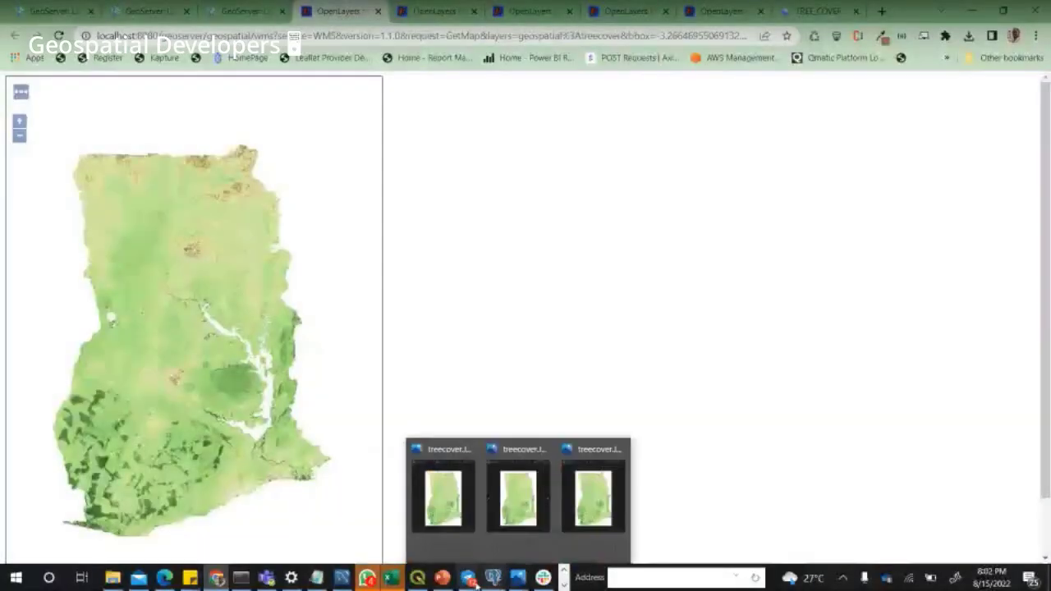
{"action": "mouse_move", "coordinate": [510, 580]}
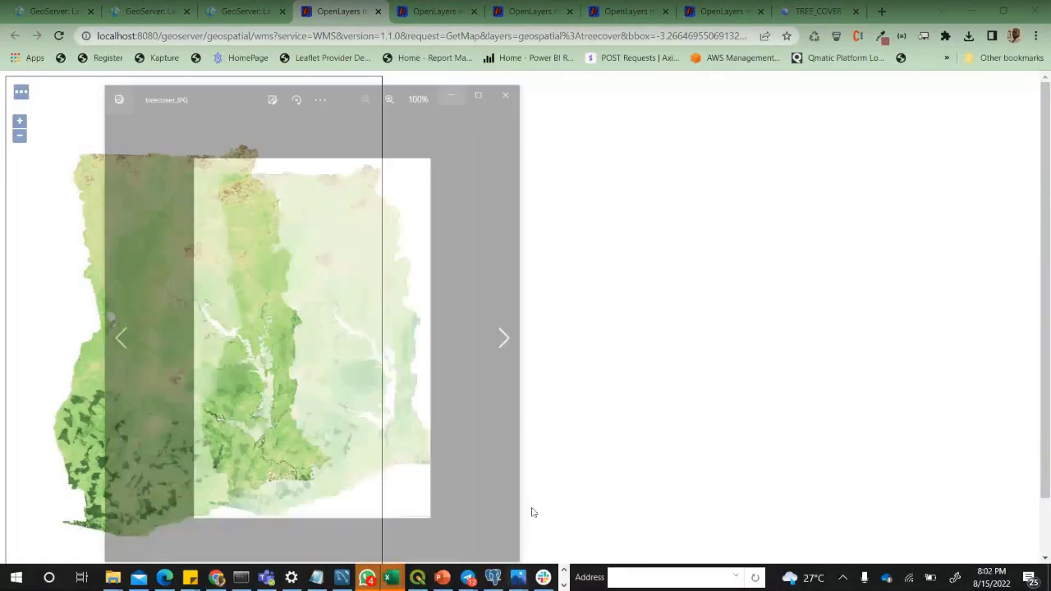
{"action": "left_click", "coordinate": [531, 509]}
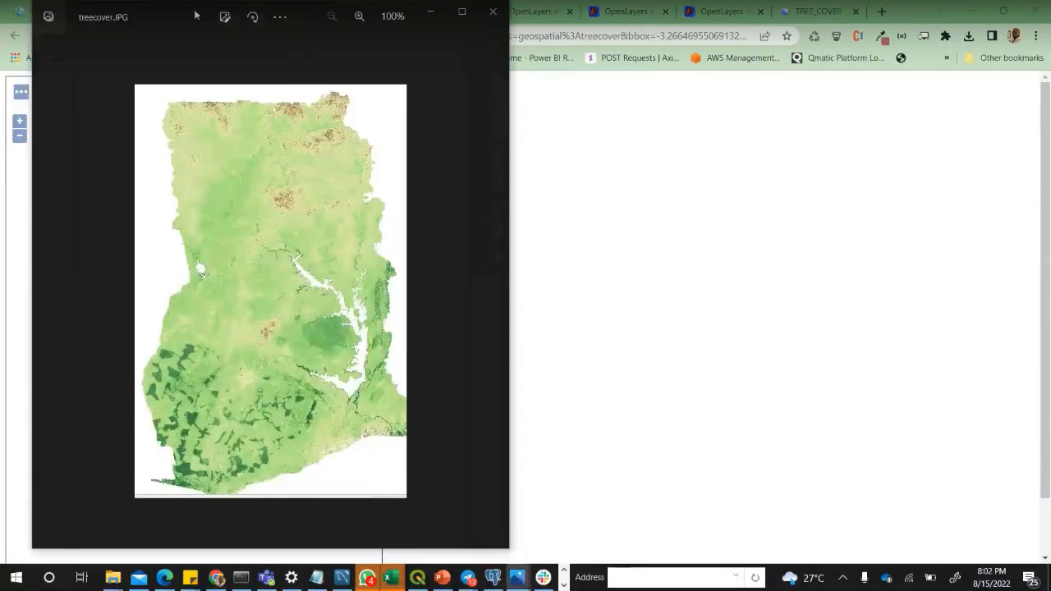
{"action": "left_click_drag", "start_coordinate": [196, 15], "coordinate": [571, 45]}
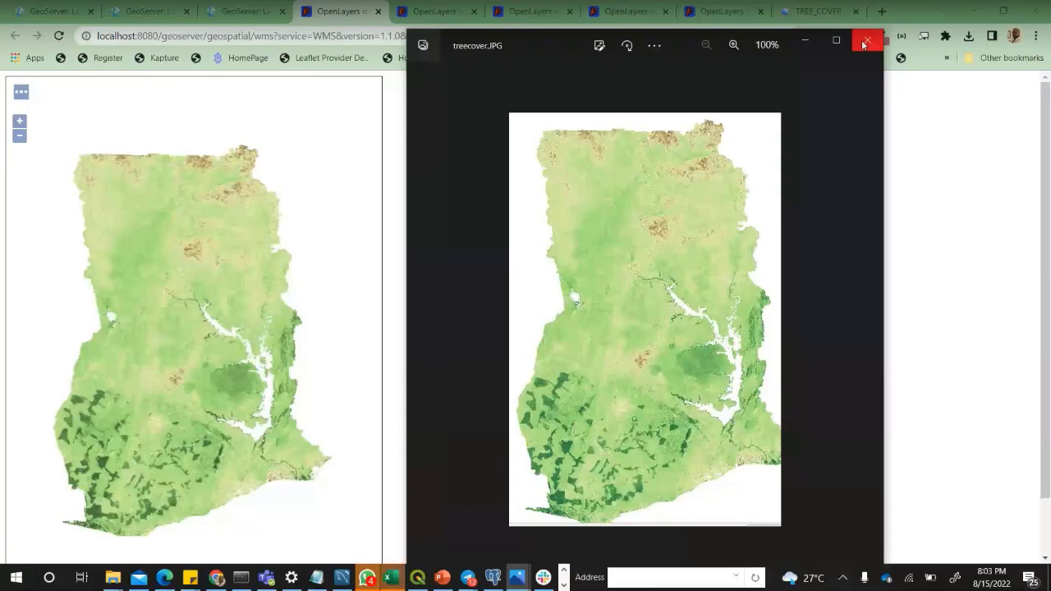
{"action": "left_click", "coordinate": [806, 42]}
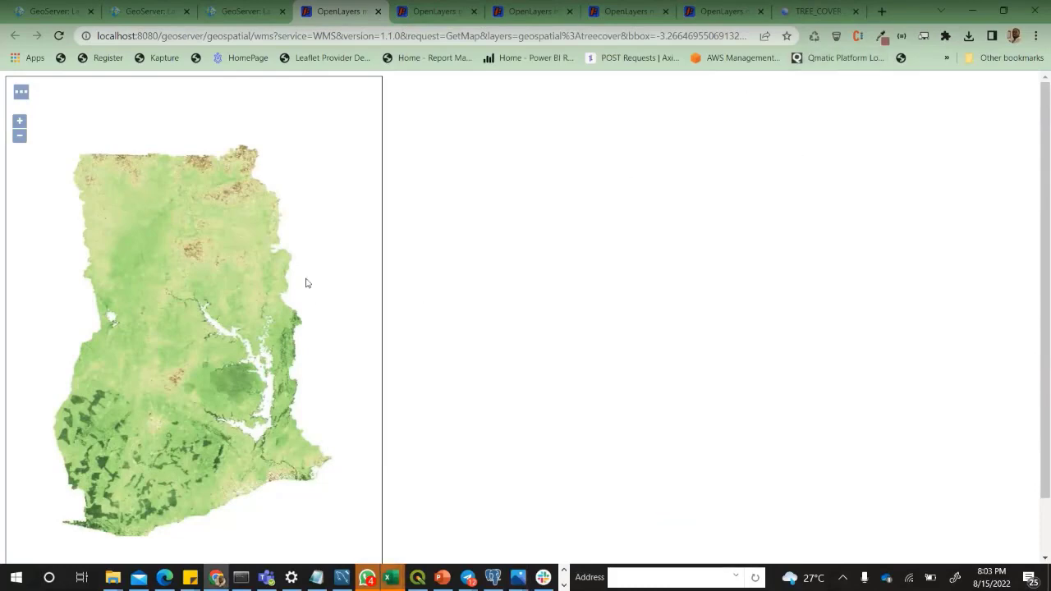
- Open TEST_GRP_LAYER from the layer preview list in OpenLayers and examine how pois and rivers are drawn together
{"action": "left_click", "coordinate": [140, 7]}
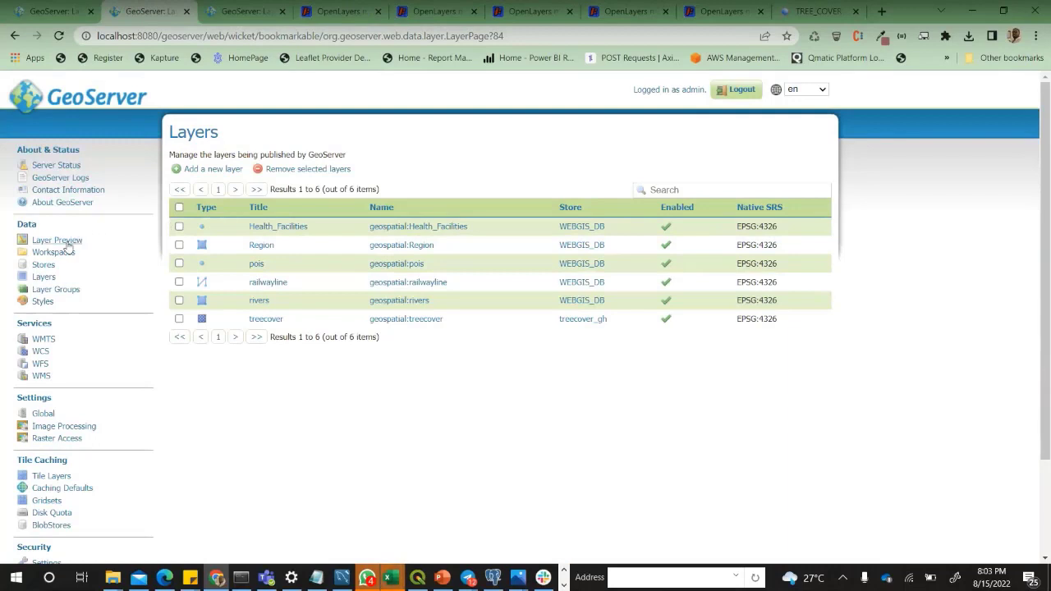
{"action": "left_click", "coordinate": [63, 243]}
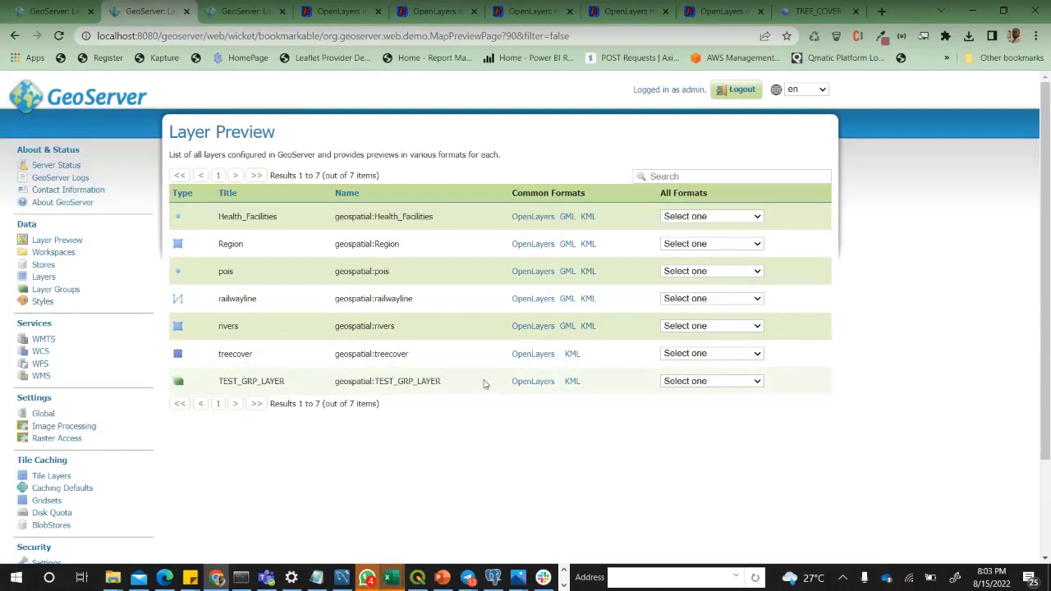
{"action": "left_click", "coordinate": [530, 382]}
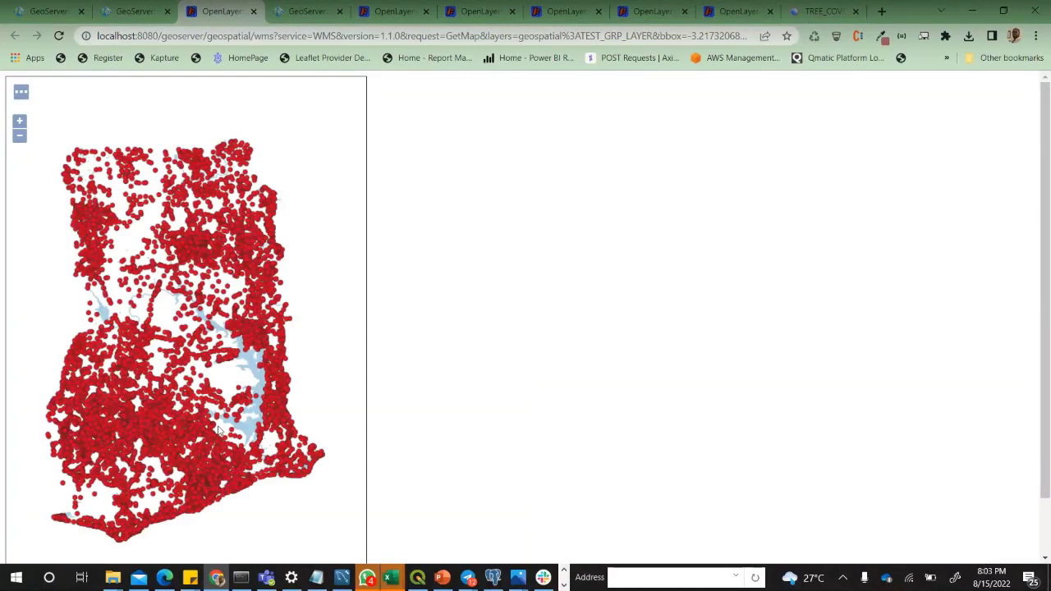
{"action": "scroll", "coordinate": [221, 418], "scroll_direction": "up", "scroll_amount": 3}
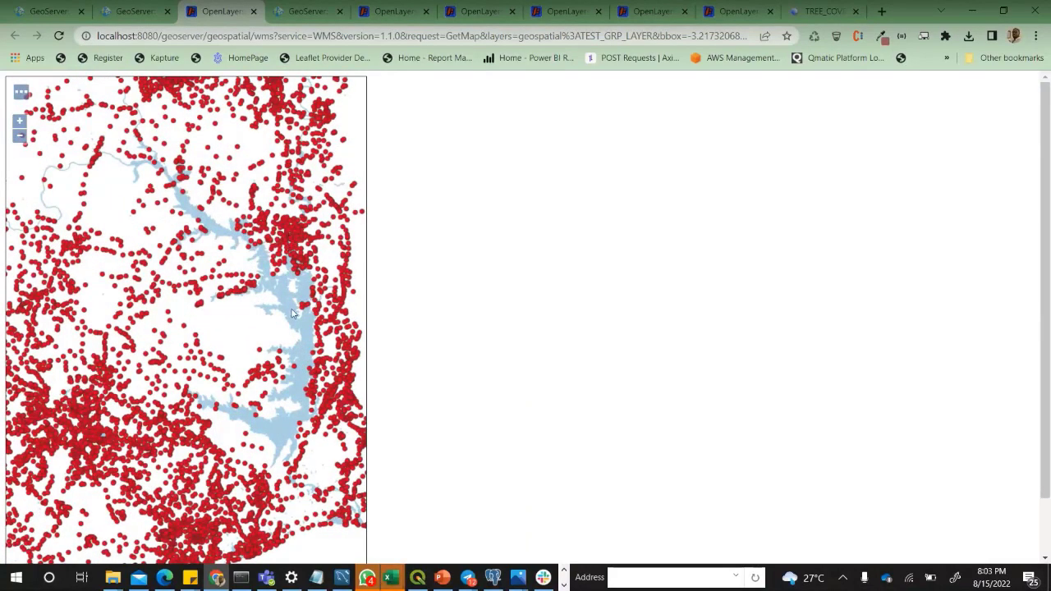
{"action": "scroll", "coordinate": [291, 312], "scroll_direction": "up", "scroll_amount": 2}
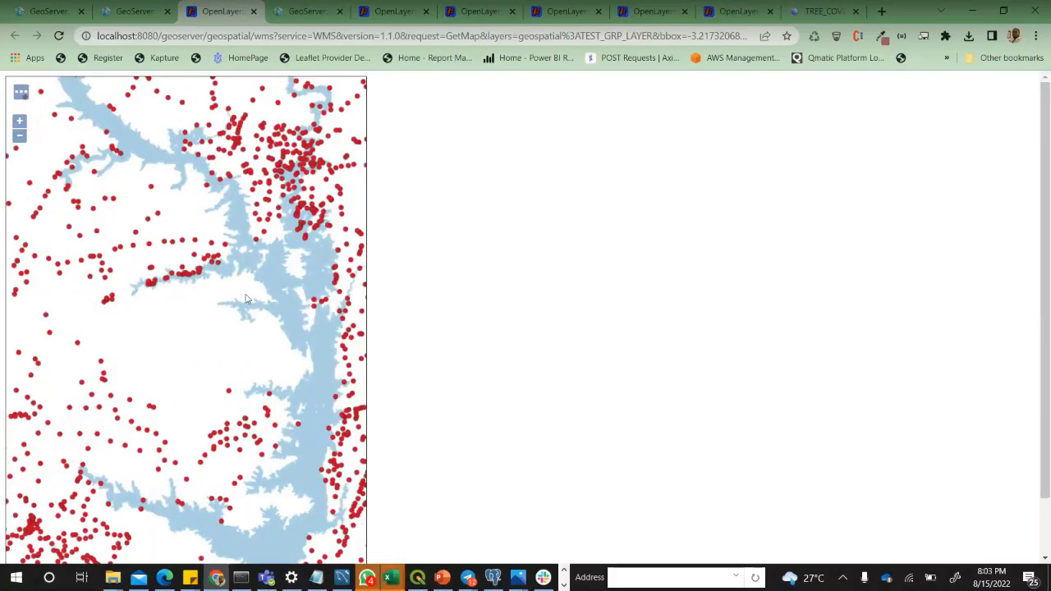
{"action": "scroll", "coordinate": [230, 295], "scroll_direction": "down", "scroll_amount": 1}
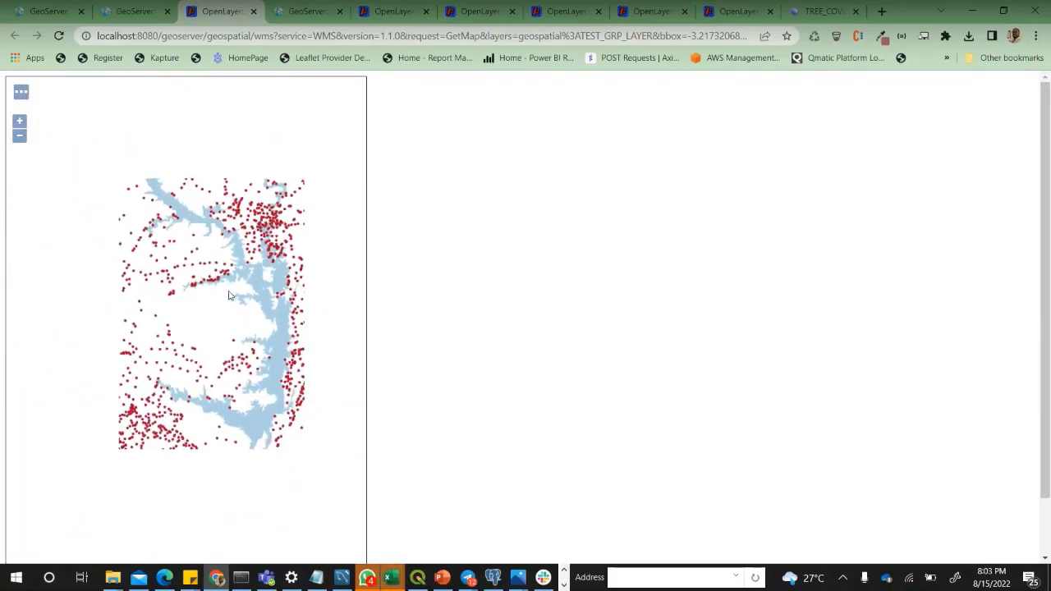
{"action": "scroll", "coordinate": [230, 295], "scroll_direction": "down", "scroll_amount": 1}
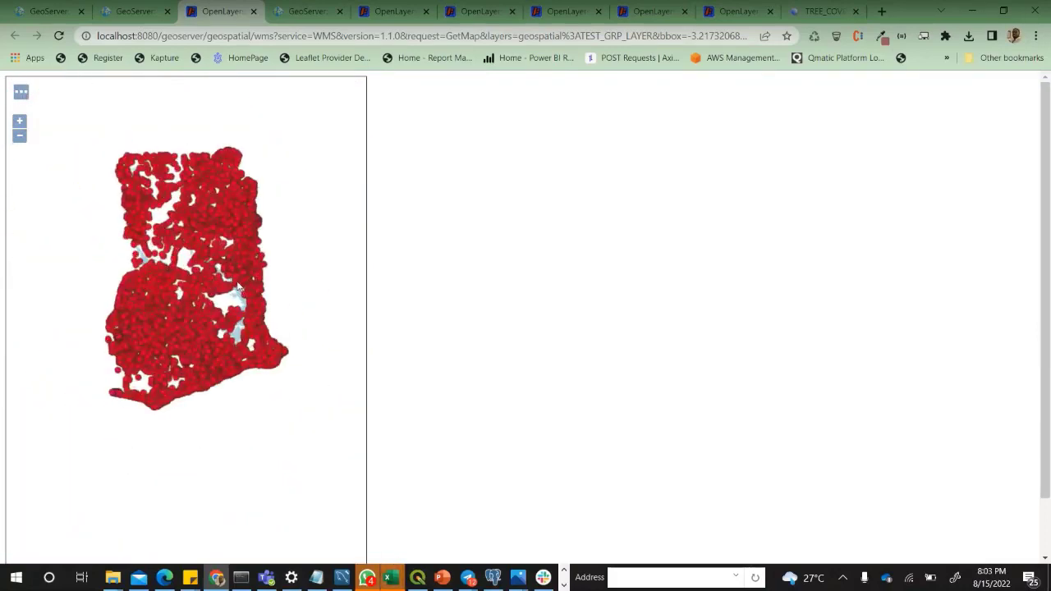
{"action": "scroll", "coordinate": [238, 286], "scroll_direction": "up", "scroll_amount": 1}
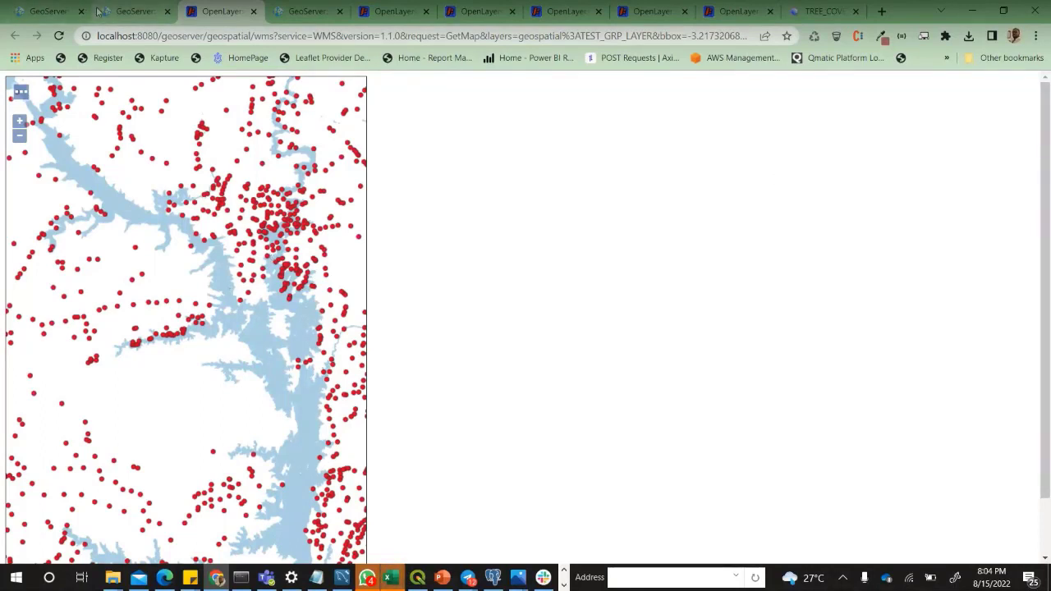
- Return to the layer groups page, switch to the Geospatial Developers chat in Telegram and read the unread questions
{"action": "left_click", "coordinate": [40, 15]}
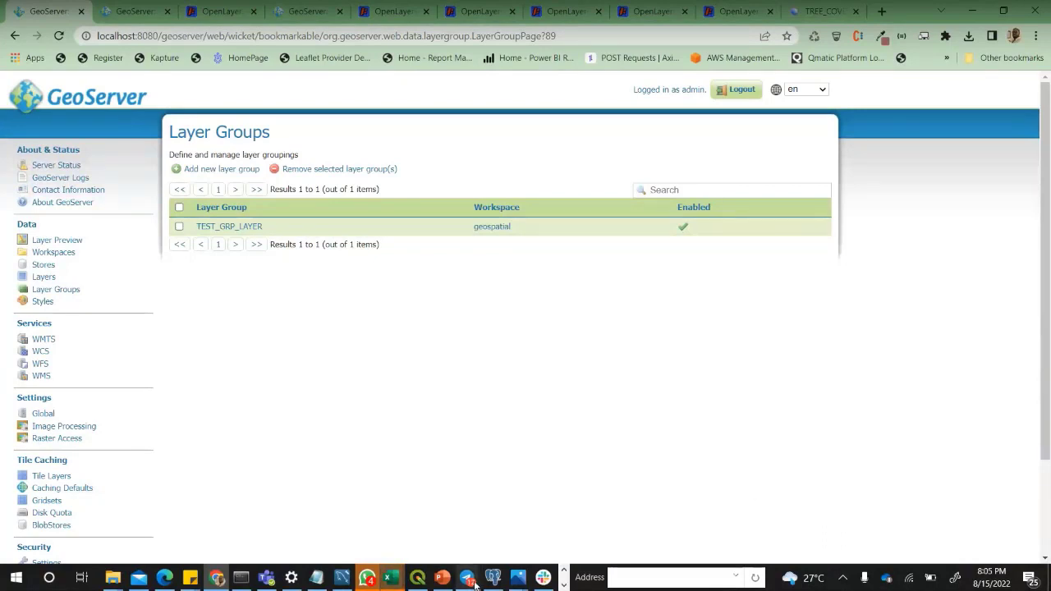
{"action": "mouse_move", "coordinate": [467, 577]}
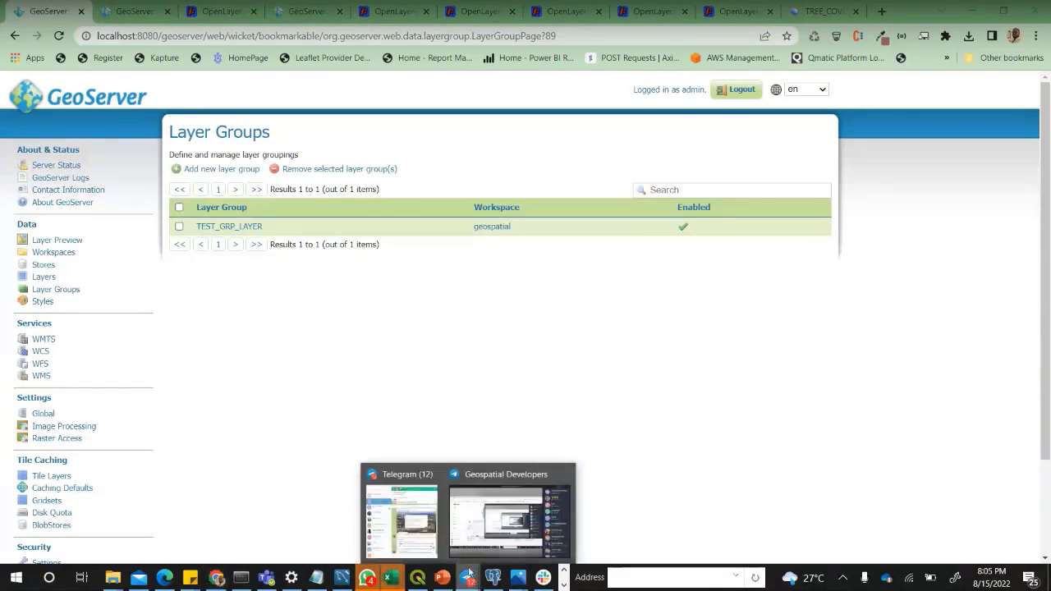
{"action": "left_click", "coordinate": [418, 517]}
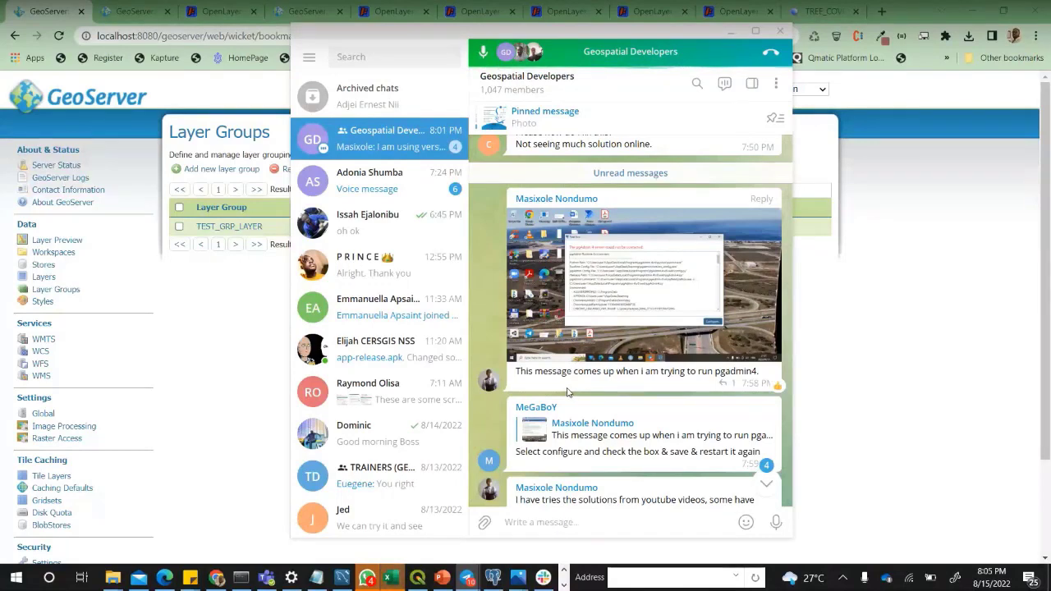
{"action": "scroll", "coordinate": [733, 384], "scroll_direction": "down", "scroll_amount": 1}
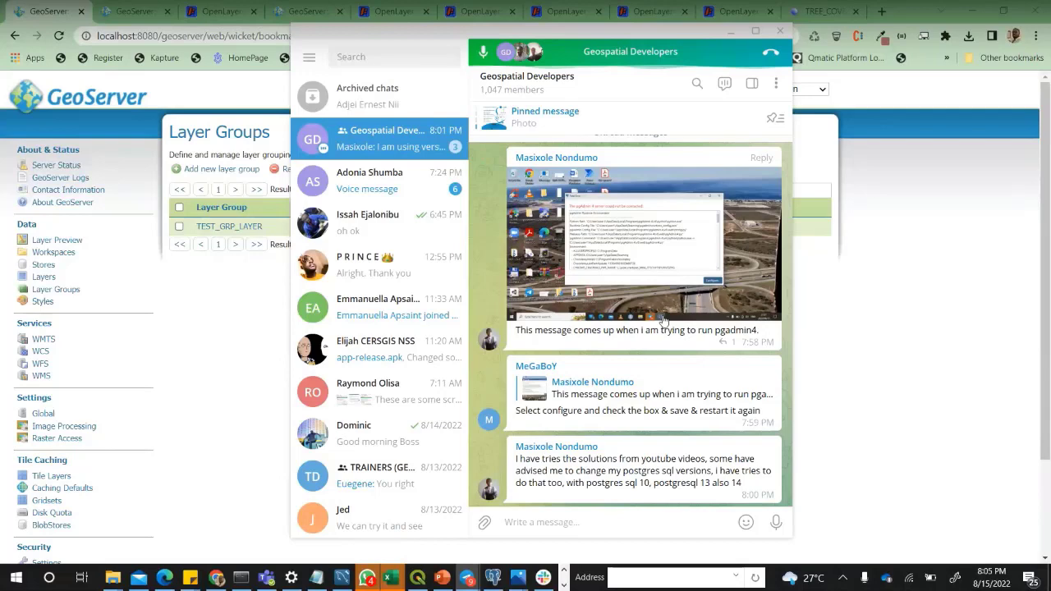
{"action": "scroll", "coordinate": [663, 320], "scroll_direction": "down", "scroll_amount": 1}
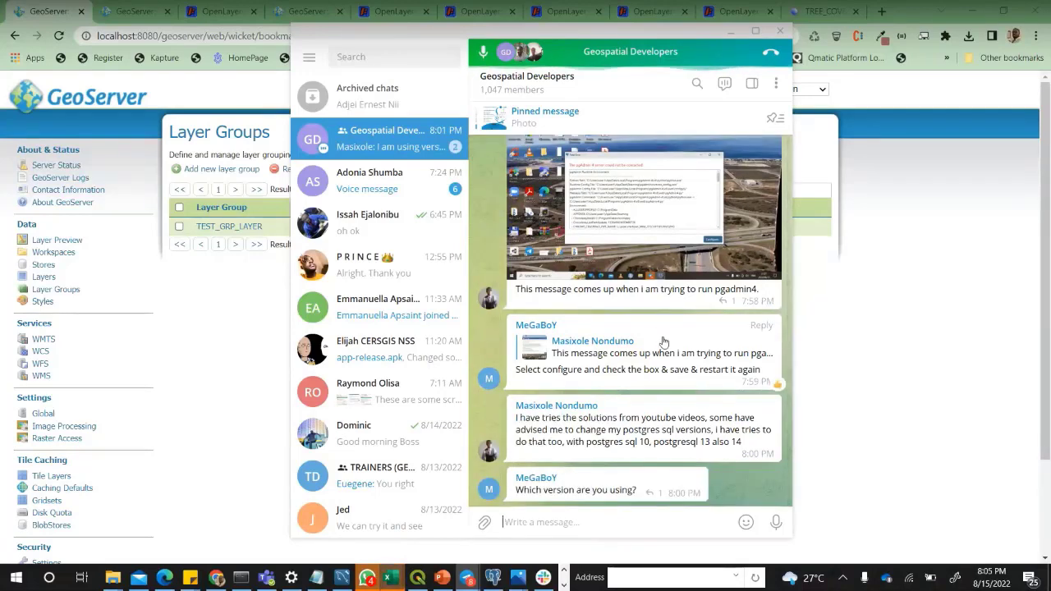
{"action": "scroll", "coordinate": [661, 354], "scroll_direction": "down", "scroll_amount": 5}
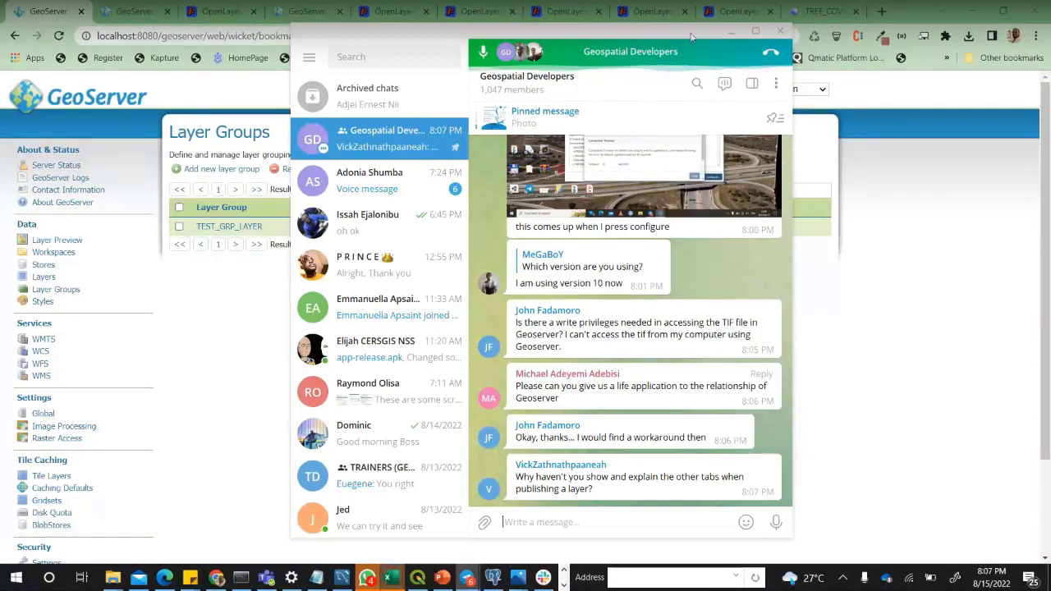
{"action": "left_click_drag", "start_coordinate": [692, 38], "coordinate": [671, 63]}
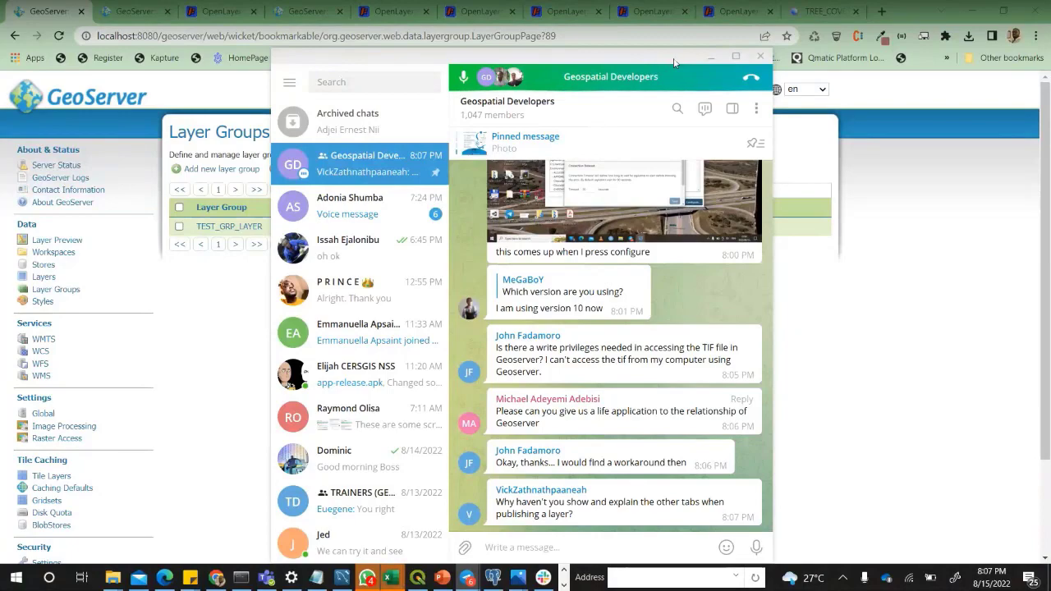
{"action": "left_click", "coordinate": [674, 66]}
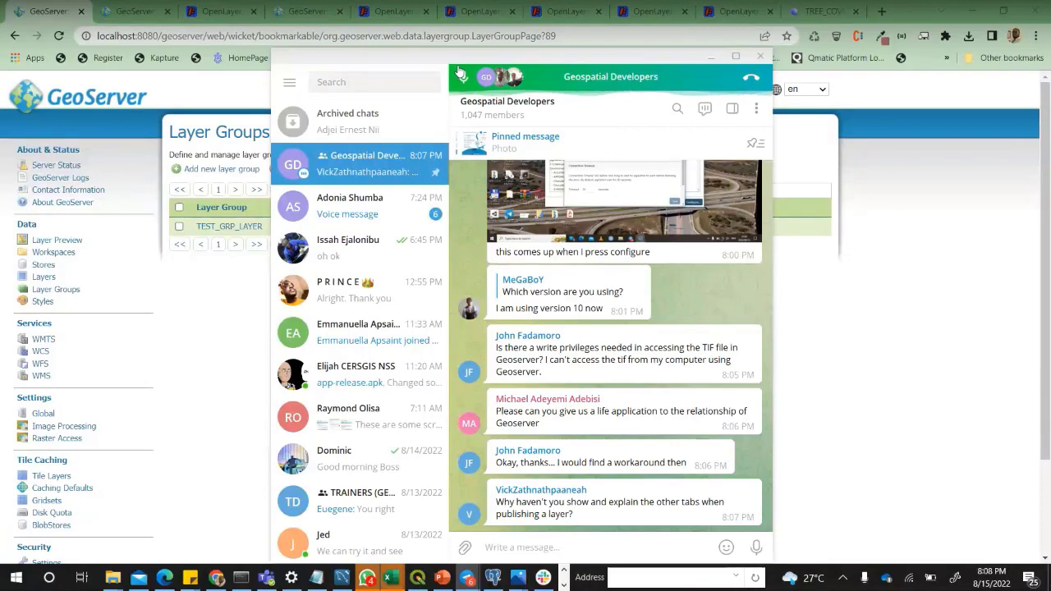
{"action": "left_click", "coordinate": [460, 75]}
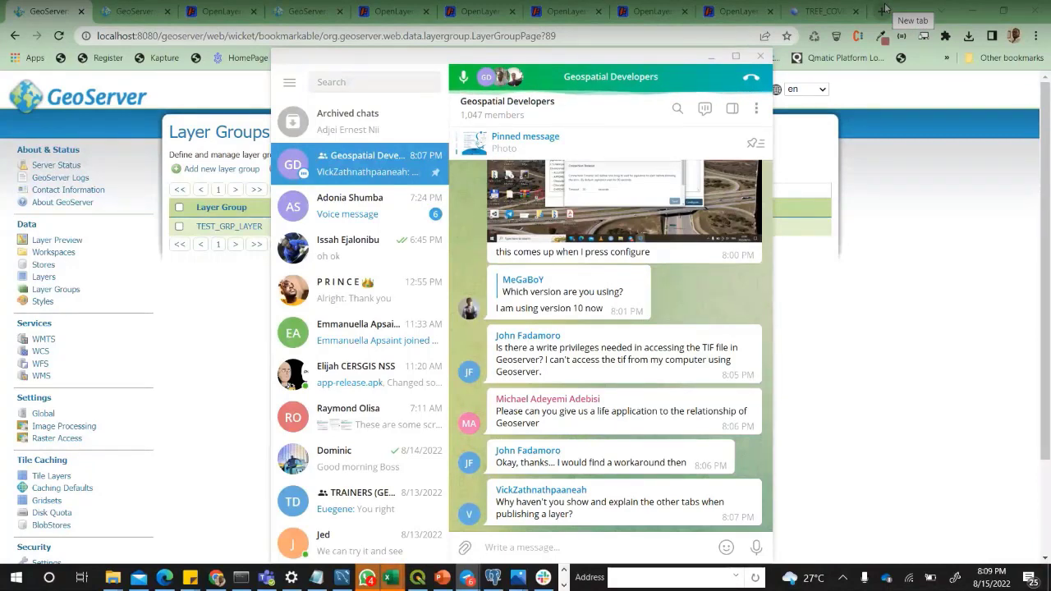
- Open the SSM Portal at ssmportal.cersgis.org in a new browser tab
{"action": "left_click", "coordinate": [881, 11]}
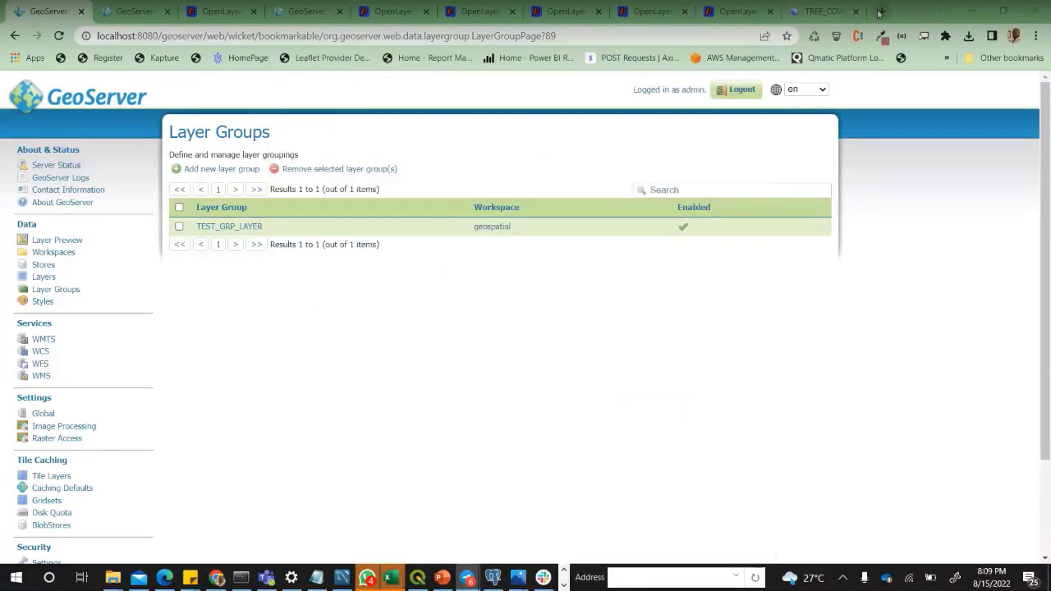
{"action": "left_click", "coordinate": [715, 37]}
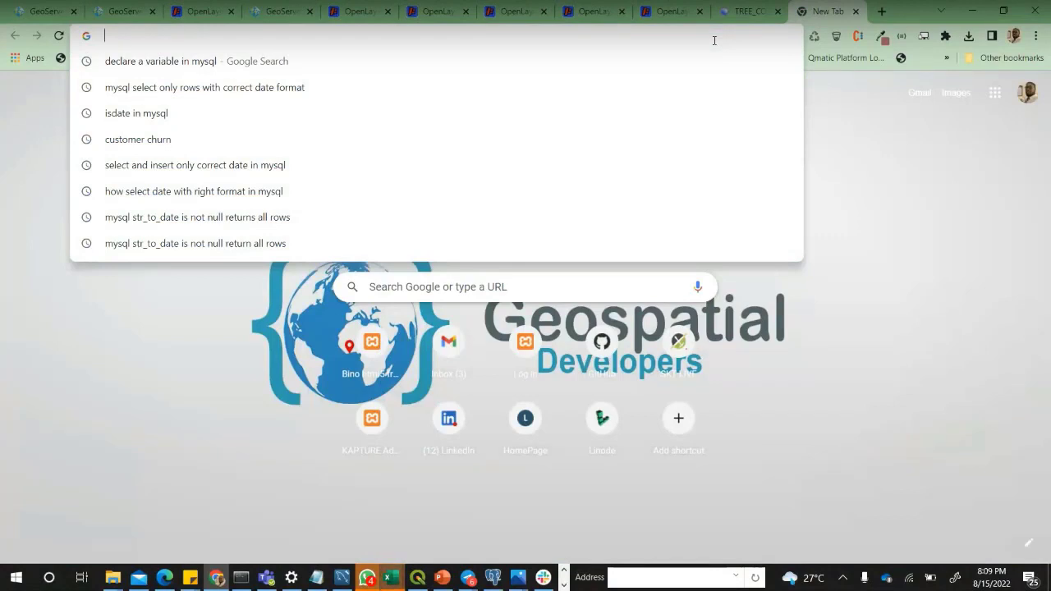
{"action": "type", "text": "ssm"}
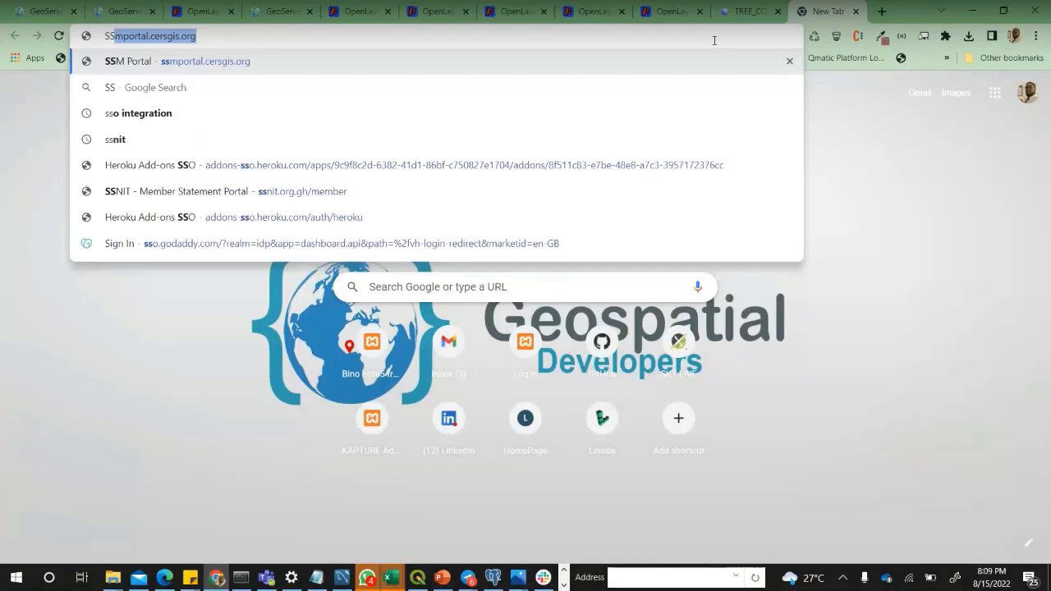
{"action": "key", "text": "Return"}
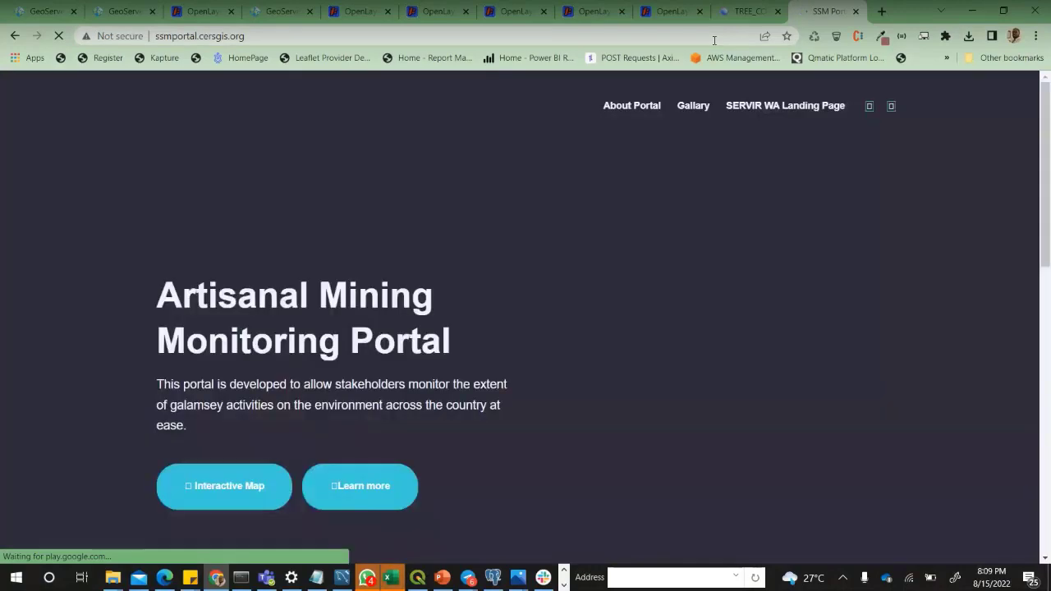
- Open the portal's interactive map, display the 2021 Landsat 8 composite from the additional layers and view its full extent over Ghana
{"action": "left_click", "coordinate": [240, 490]}
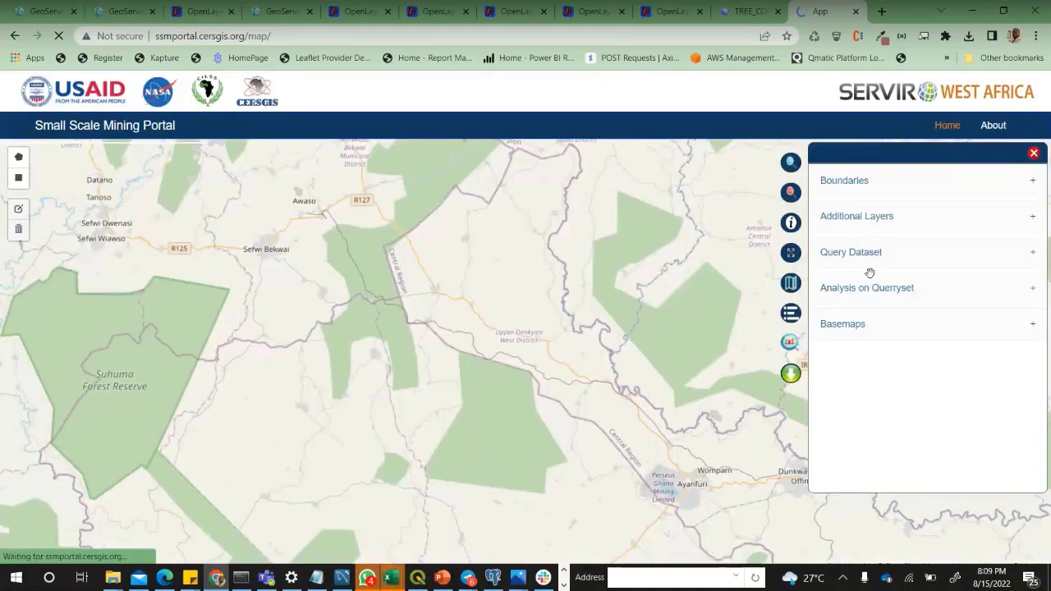
{"action": "left_click", "coordinate": [858, 216]}
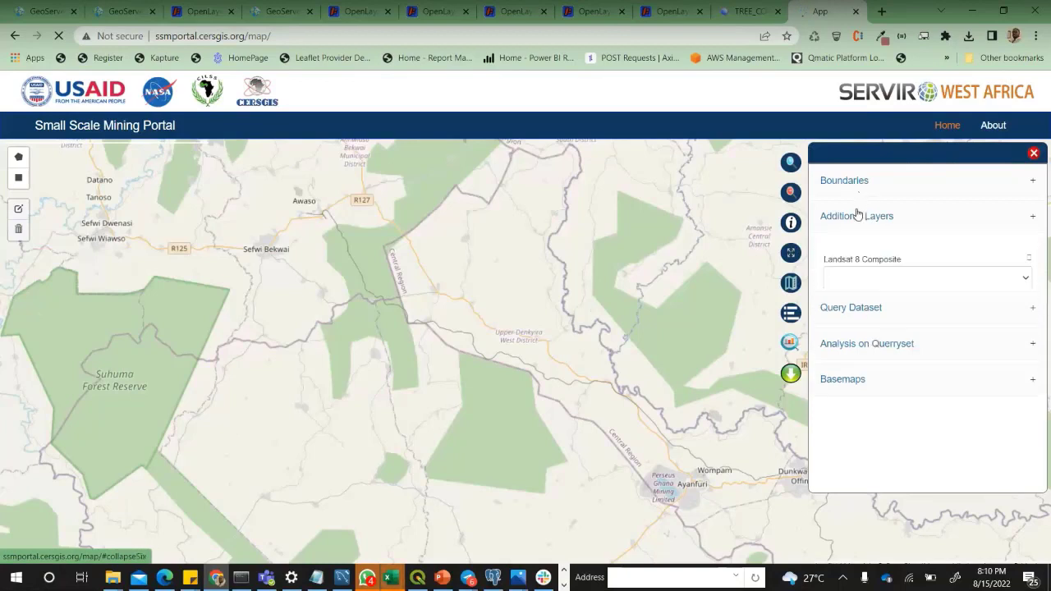
{"action": "left_click", "coordinate": [1025, 277]}
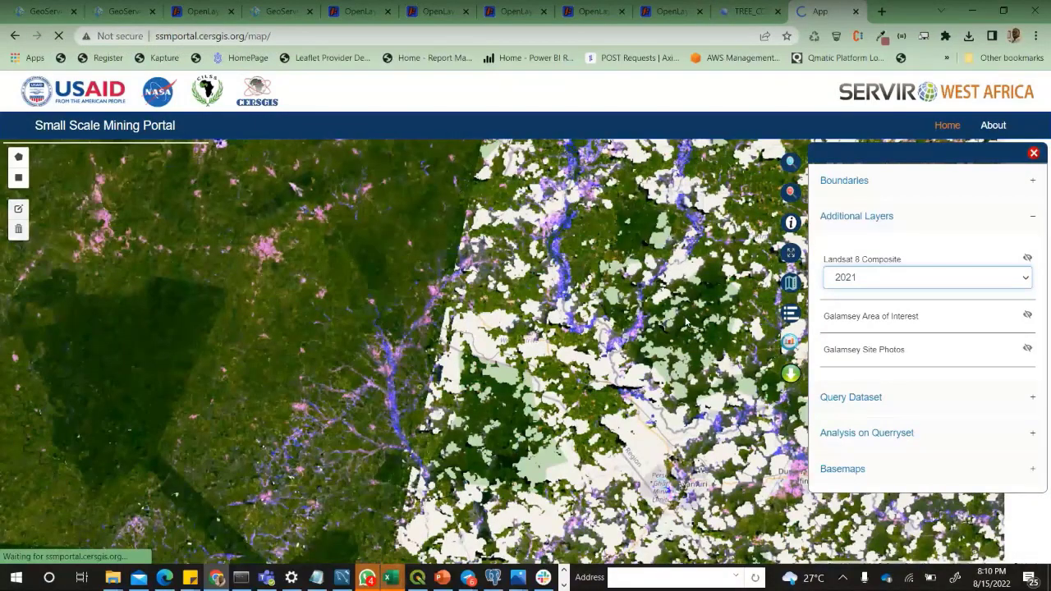
{"action": "scroll", "coordinate": [694, 321], "scroll_direction": "down", "scroll_amount": 1}
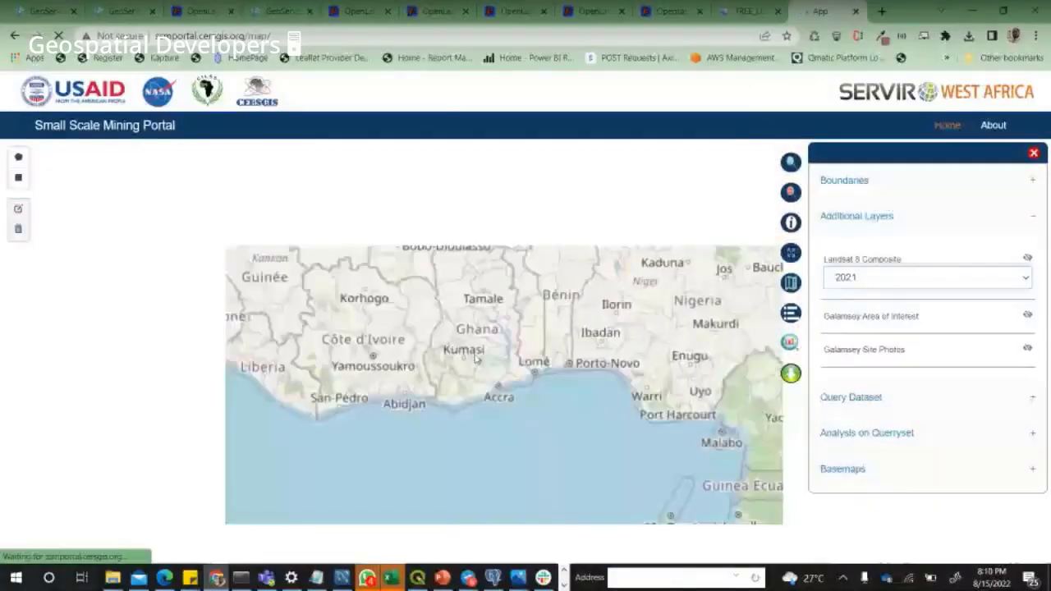
{"action": "scroll", "coordinate": [476, 357], "scroll_direction": "down", "scroll_amount": 2}
{"action": "scroll", "coordinate": [486, 338], "scroll_direction": "up", "scroll_amount": 1}
{"action": "scroll", "coordinate": [508, 339], "scroll_direction": "up", "scroll_amount": 3}
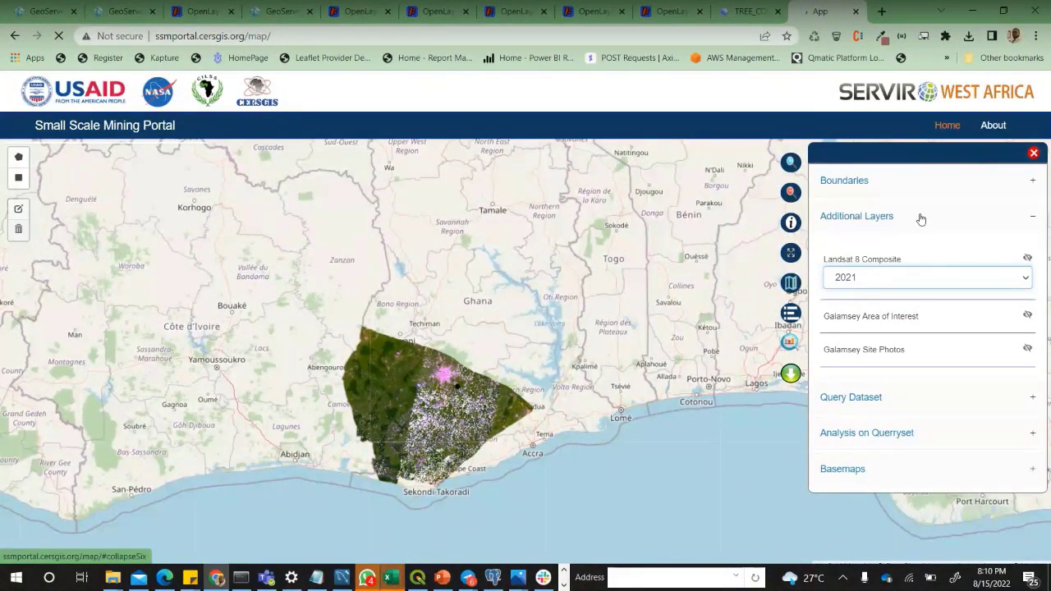
- Look through the available boundary layers, then return to the additional layers and open the Landsat 8 Composite year choices
{"action": "left_click", "coordinate": [919, 182]}
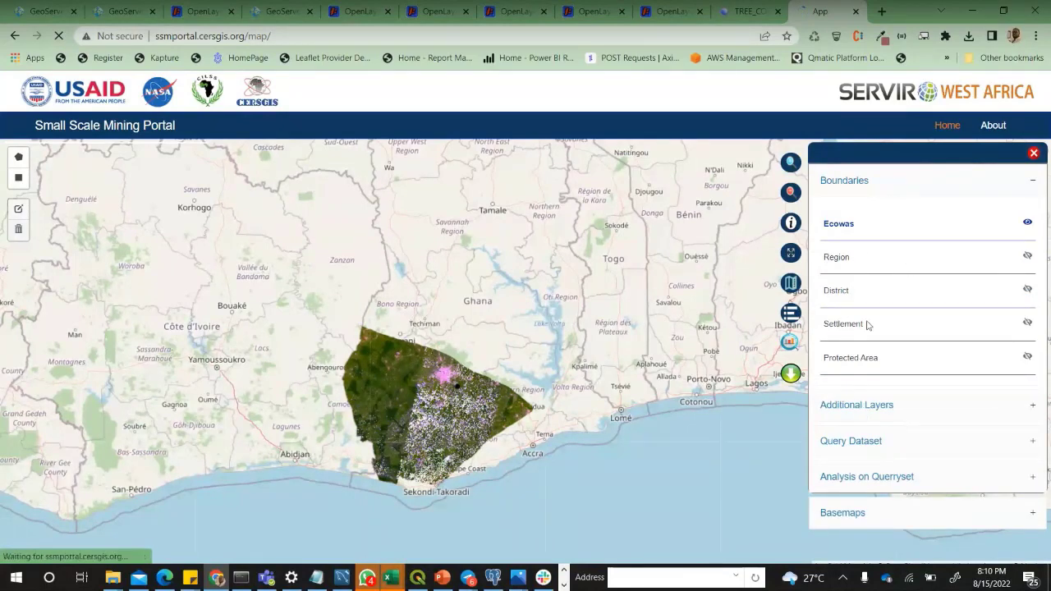
{"action": "left_click", "coordinate": [863, 188]}
{"action": "left_click", "coordinate": [875, 226]}
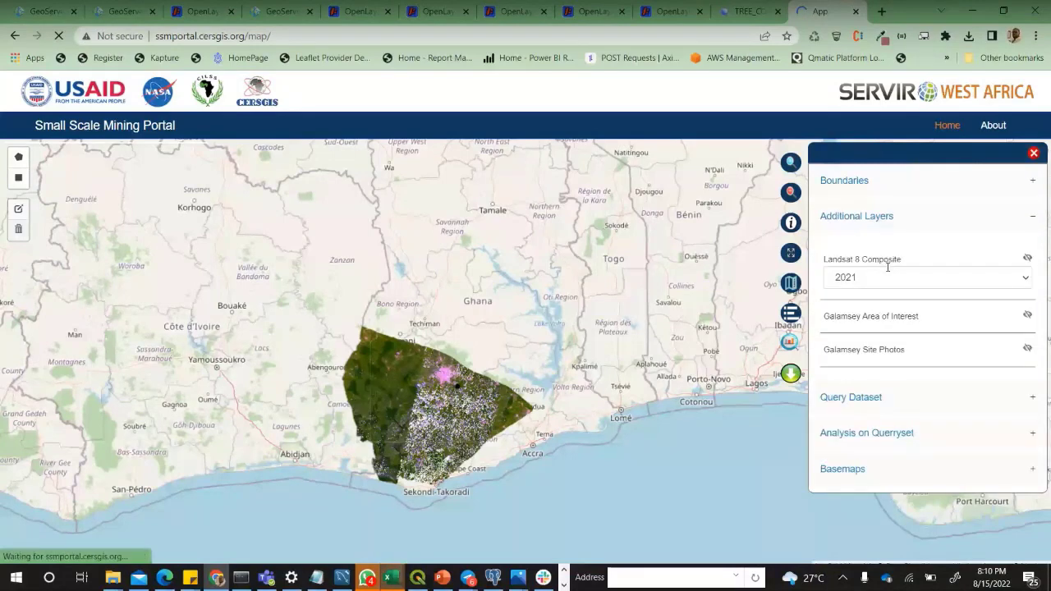
{"action": "left_click", "coordinate": [976, 279]}
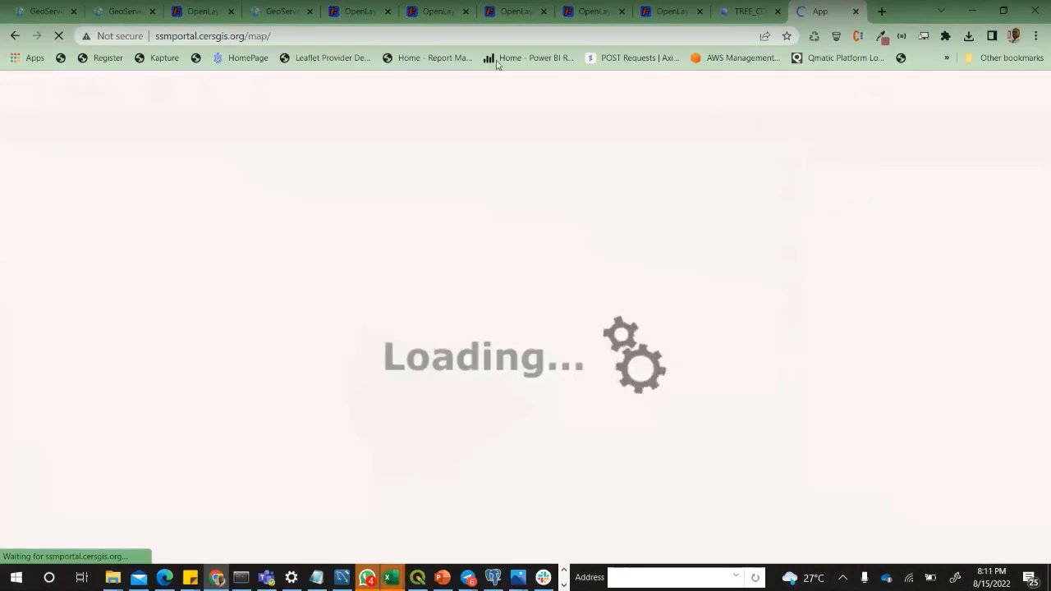
- Reload the Small Scale Mining Portal map page at ssmportal.cersgis.org/map/
{"action": "left_click", "coordinate": [297, 35]}
{"action": "left_click", "coordinate": [325, 36]}
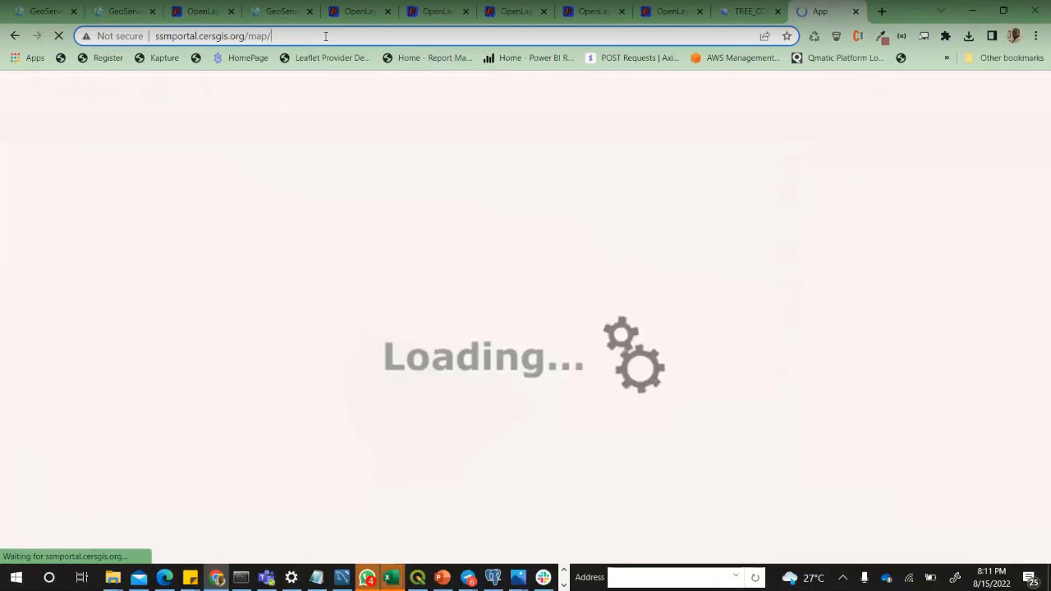
{"action": "key", "text": "Return"}
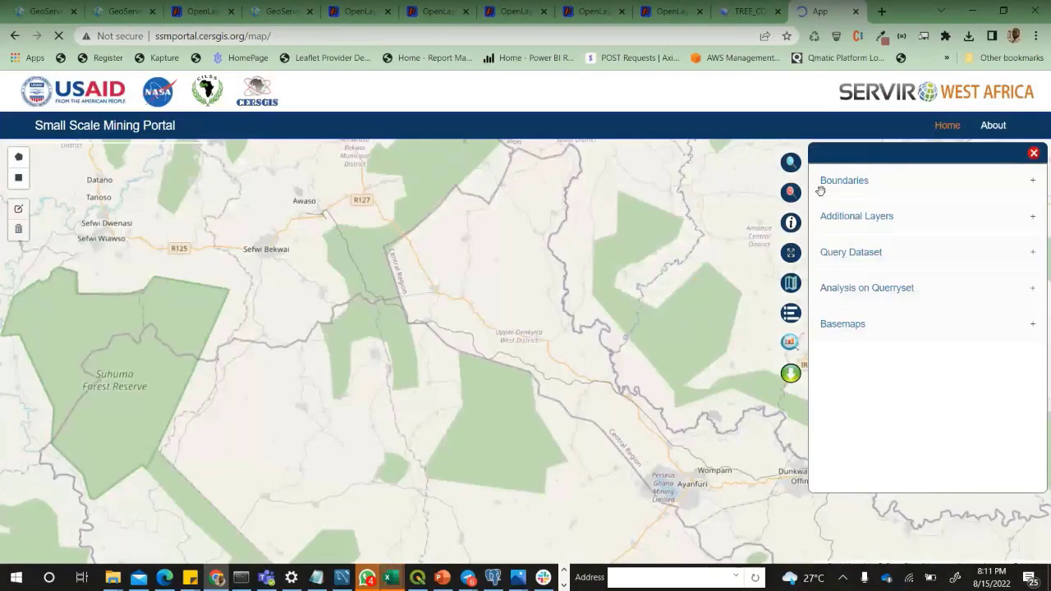
- Show the Galamsey Area of Interest layer, view its whole extent on the map and hide it again
{"action": "left_click", "coordinate": [873, 216]}
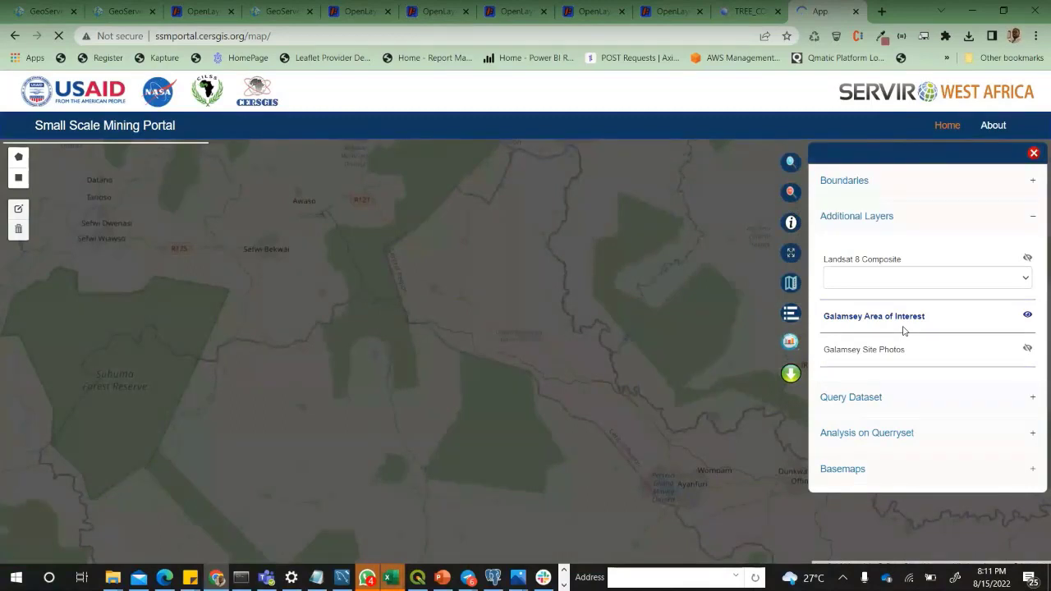
{"action": "scroll", "coordinate": [484, 310], "scroll_direction": "down", "scroll_amount": 1}
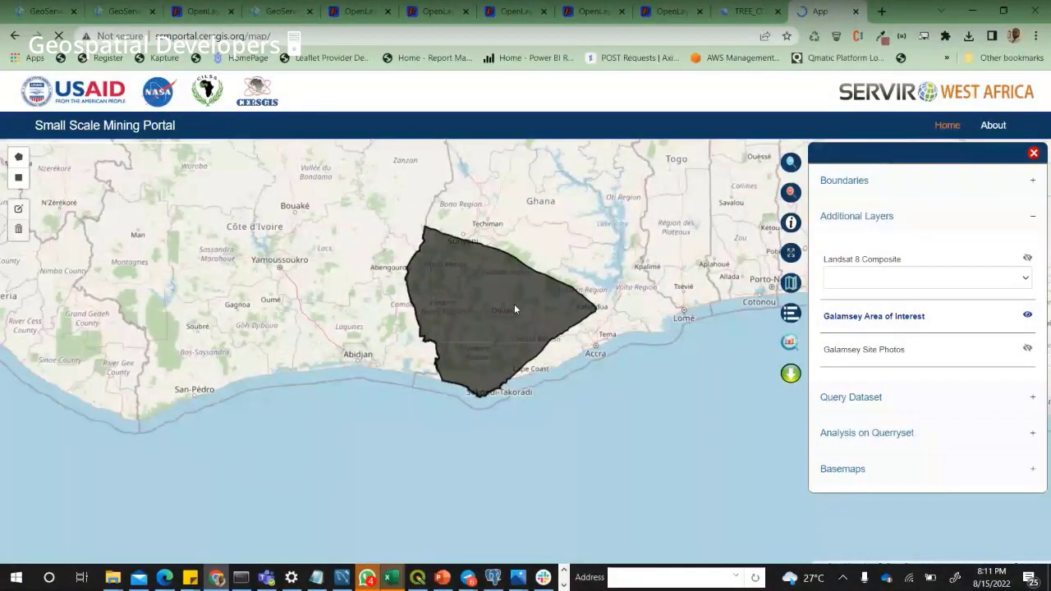
{"action": "left_click", "coordinate": [1027, 315]}
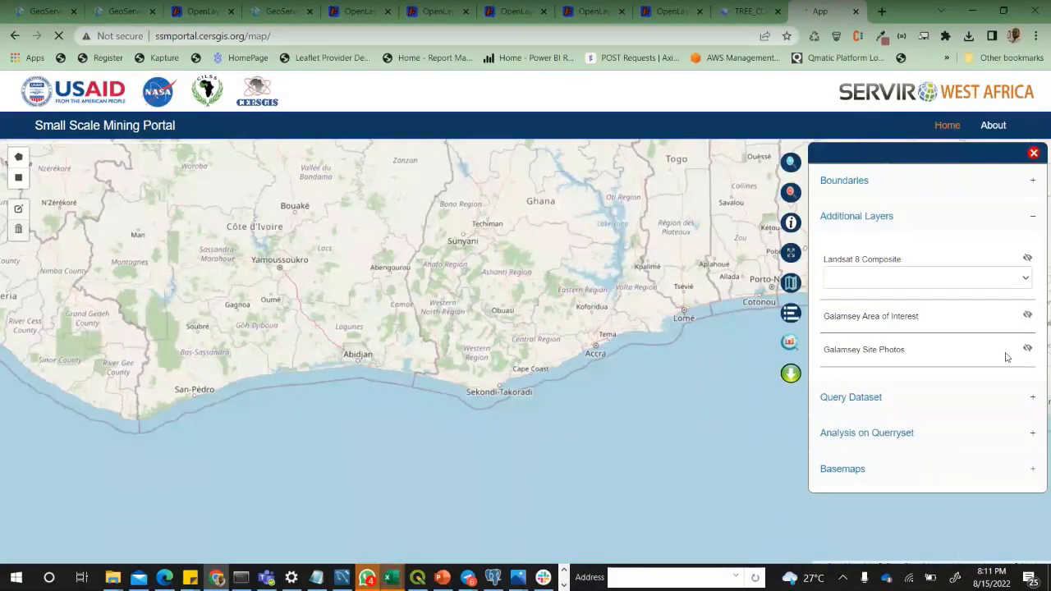
- Turn on the Region and District boundary layers on the map, then collapse the Boundaries group
{"action": "left_click", "coordinate": [880, 197]}
{"action": "left_click", "coordinate": [1027, 256]}
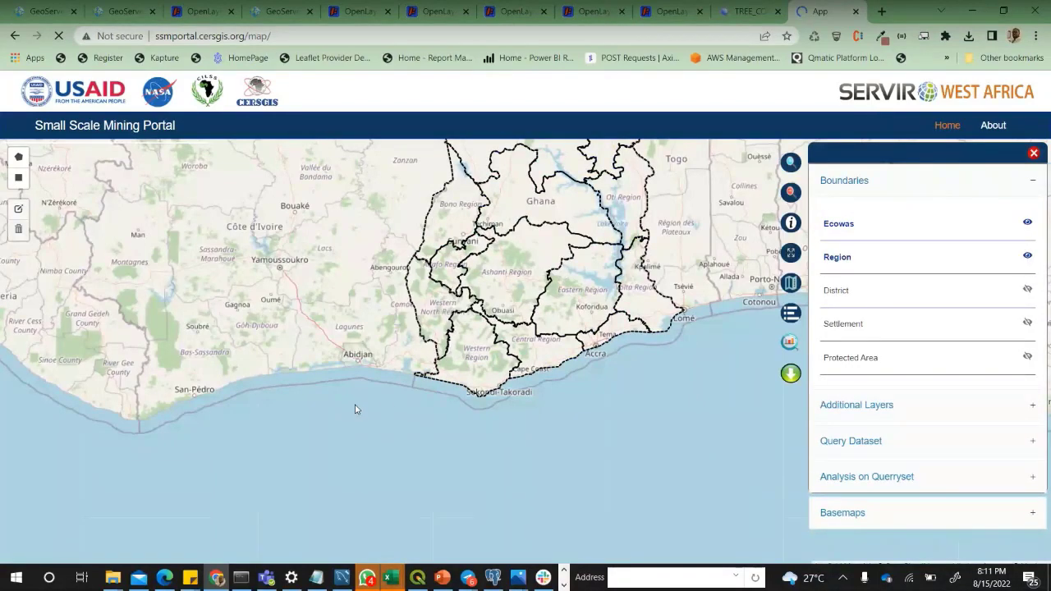
{"action": "left_click", "coordinate": [1026, 291]}
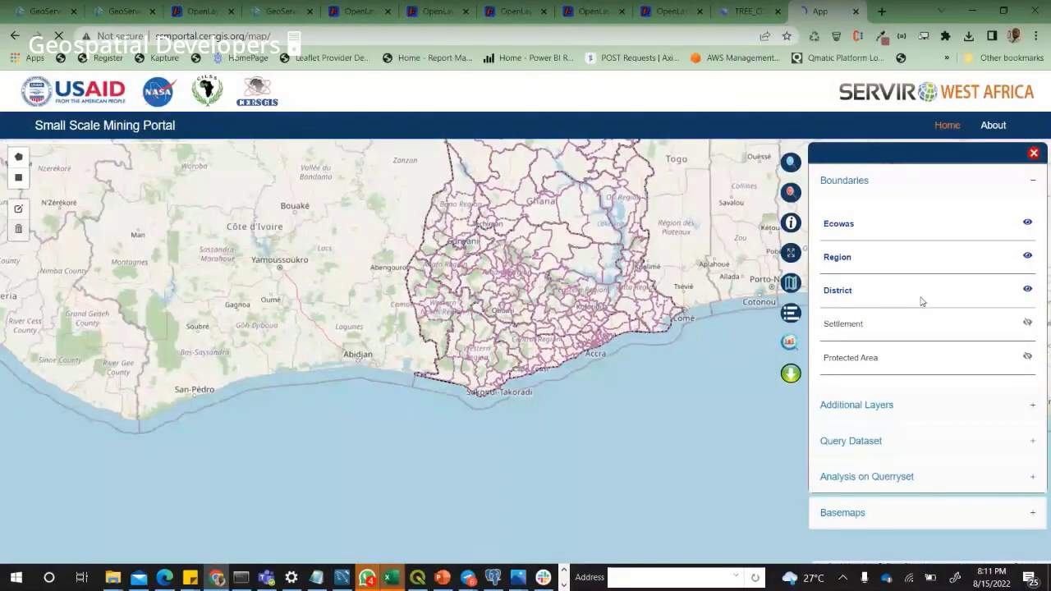
{"action": "left_click", "coordinate": [1026, 323]}
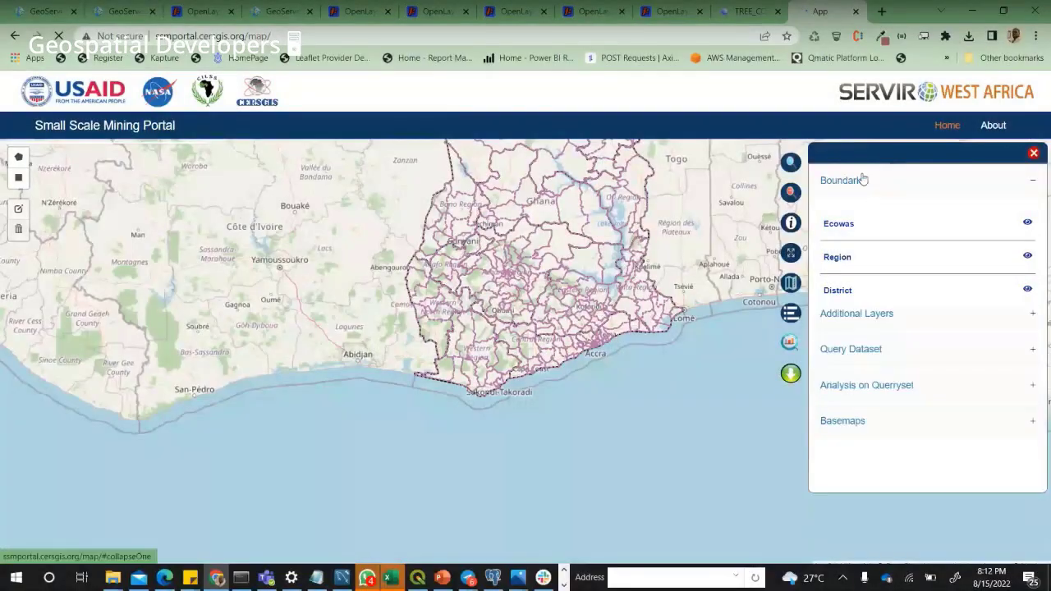
{"action": "left_click", "coordinate": [863, 180]}
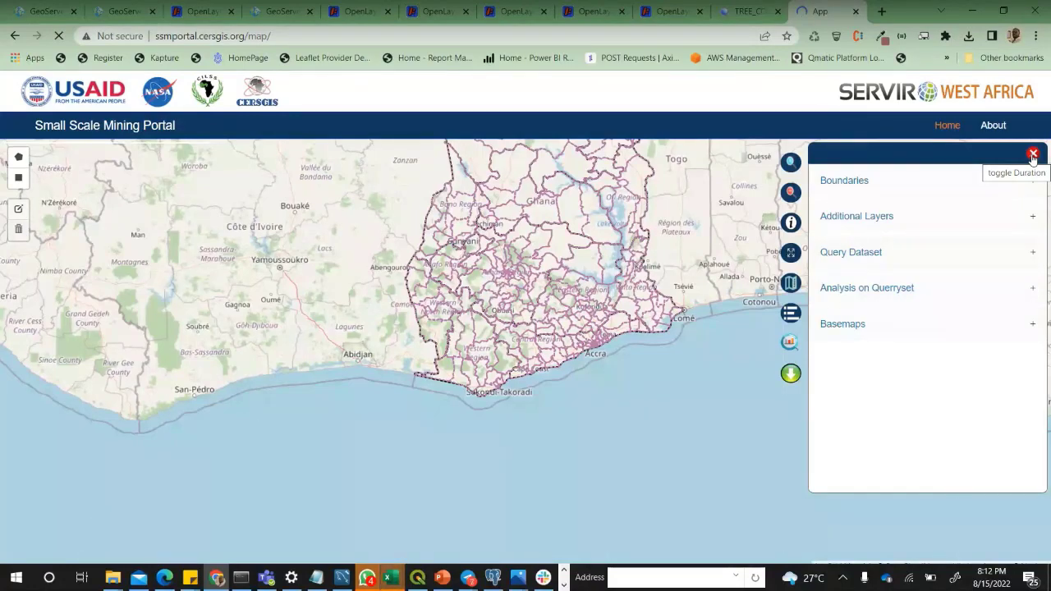
- Return to the GeoServer layer groups page and switch to Telegram to read the new Geospatial Developers messages
{"action": "left_click", "coordinate": [741, 11]}
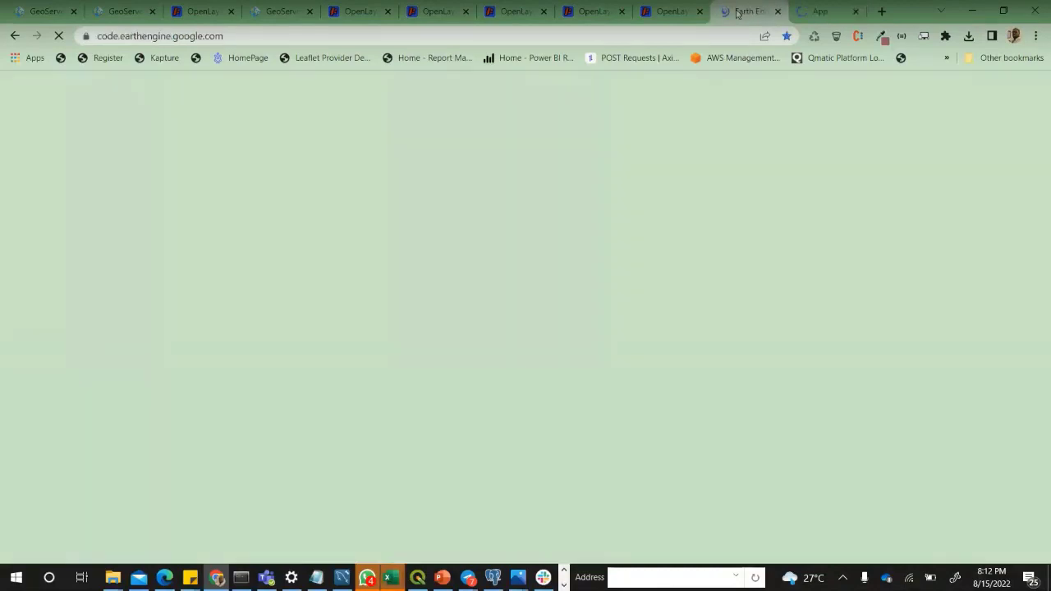
{"action": "left_click", "coordinate": [50, 11]}
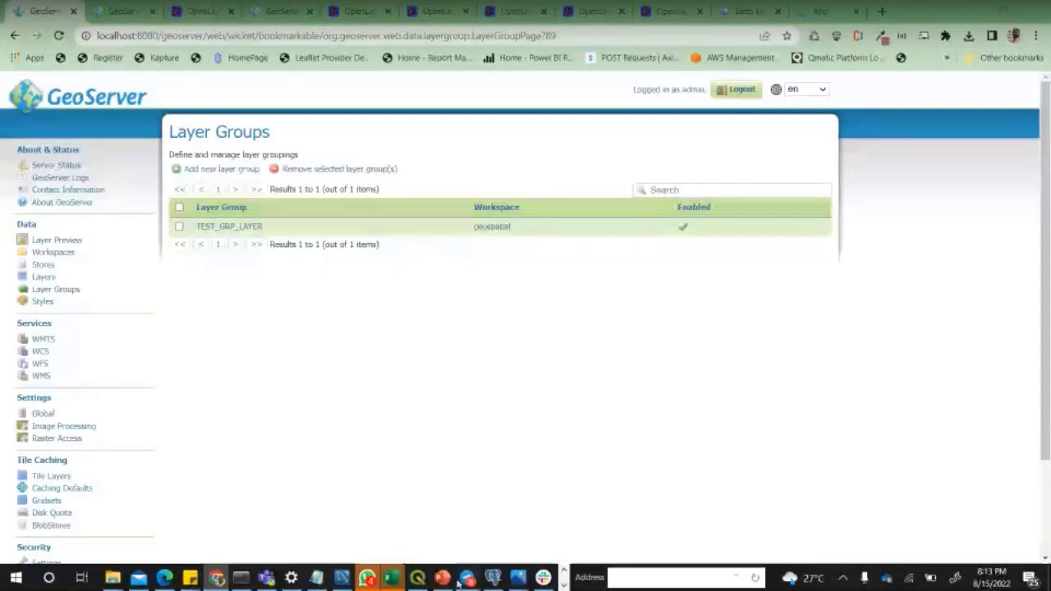
{"action": "mouse_move", "coordinate": [467, 578]}
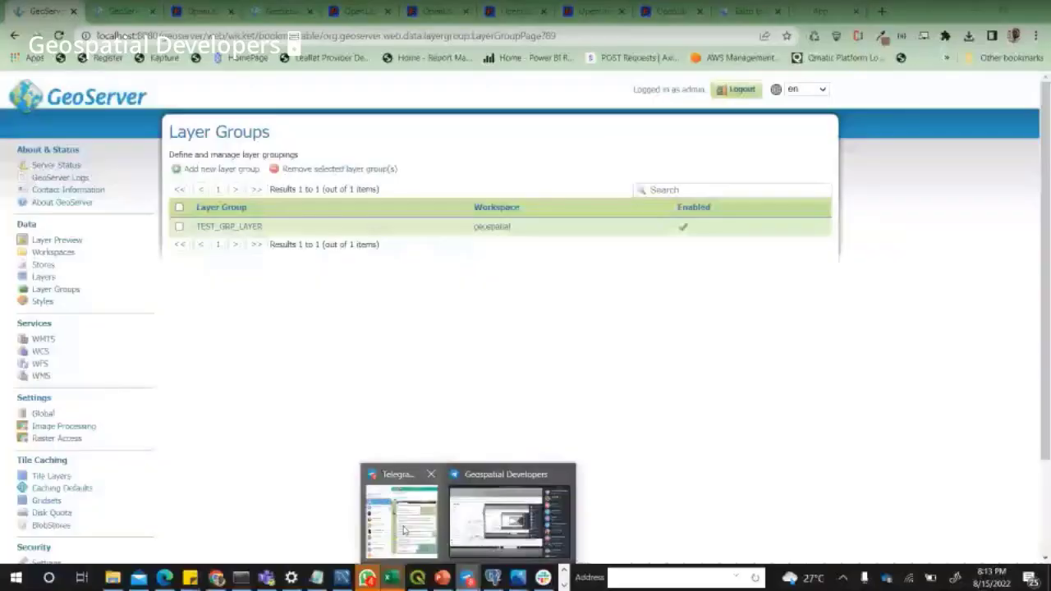
{"action": "left_click", "coordinate": [515, 506]}
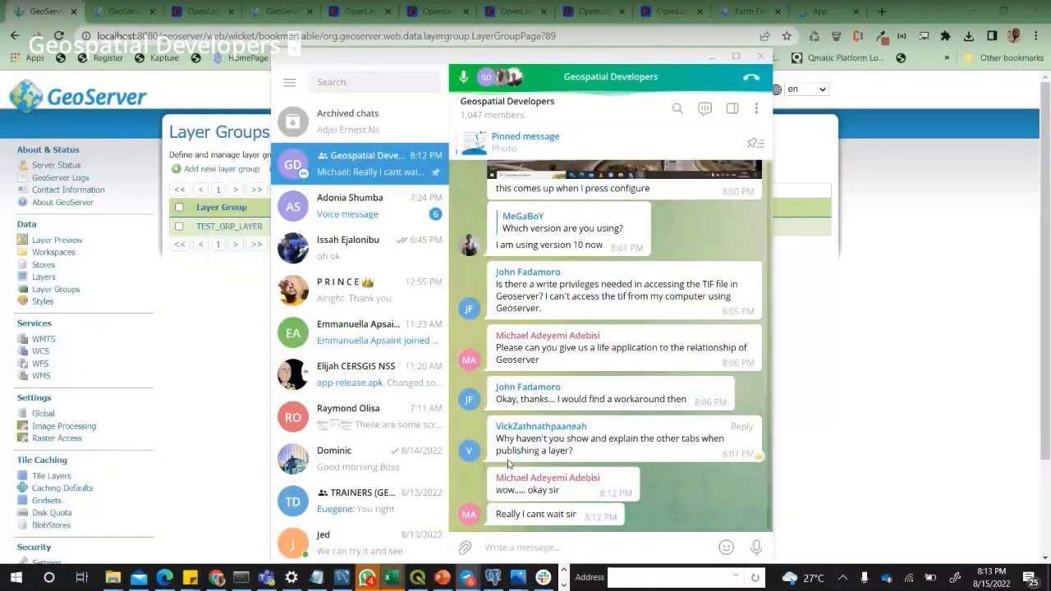